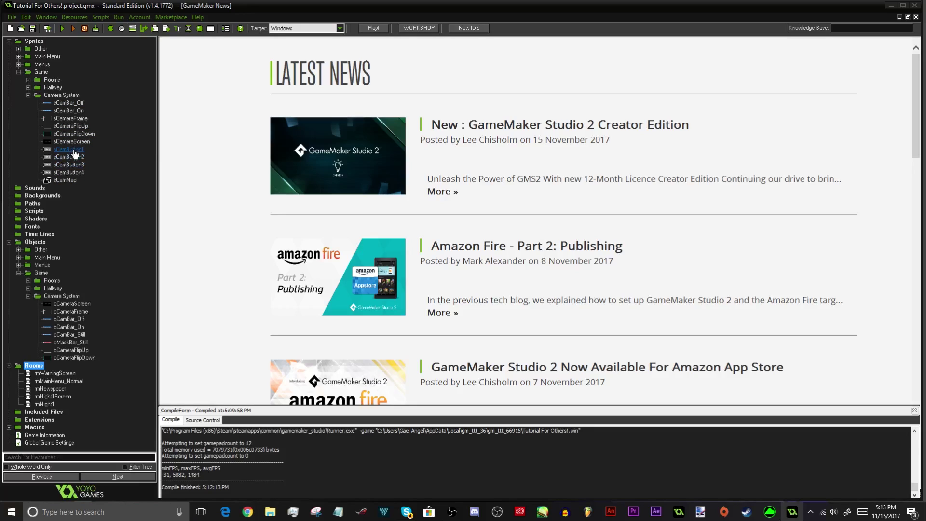
- Review the sCamButton1 sprite, try out its origin point, and restore the origin to 0, 0
double_click(67, 149)
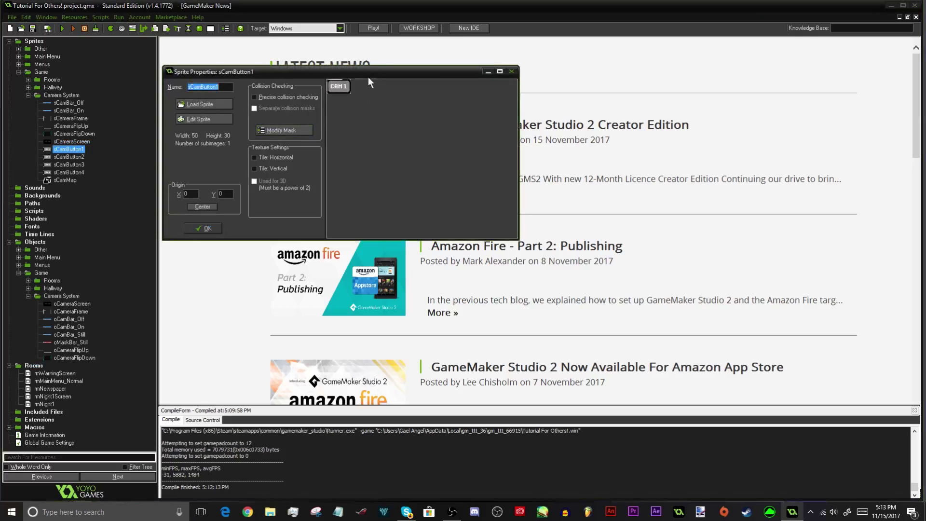
left_click(334, 86)
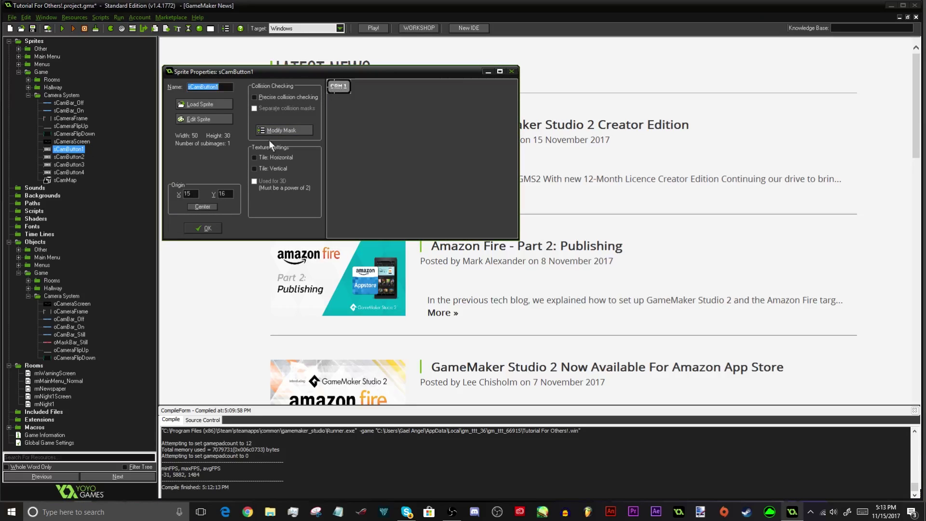
left_click(203, 206)
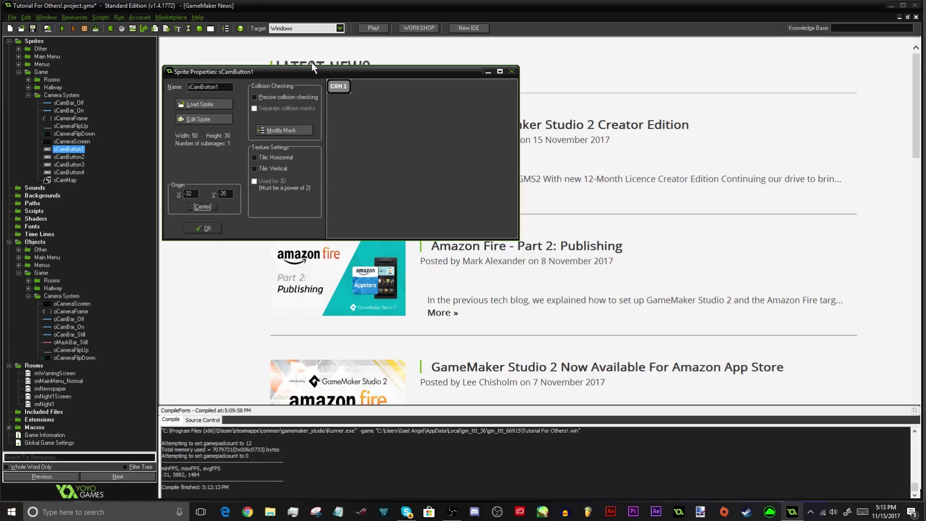
left_click(191, 192)
left_click(209, 225)
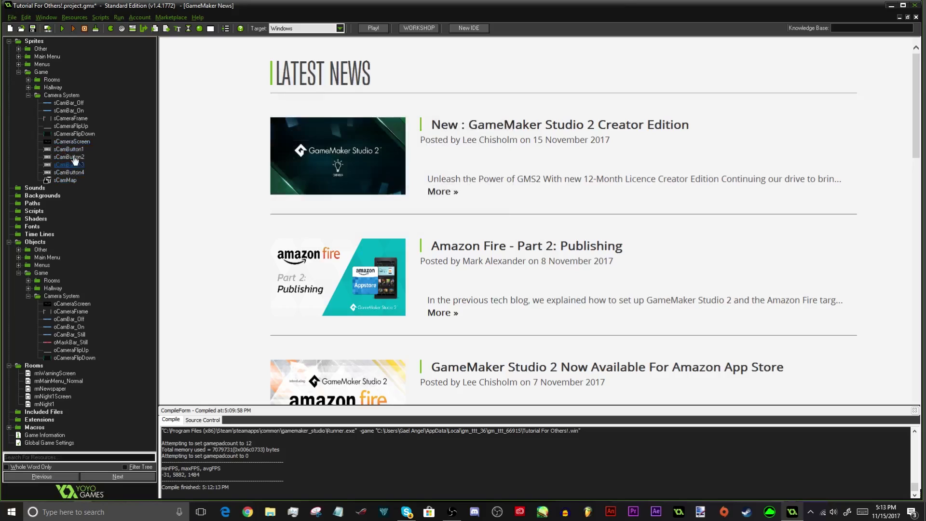
- Copy a blank black region about 314 × 246 pixels from the lower-left part of the sCameraScreen sprite's image
double_click(73, 142)
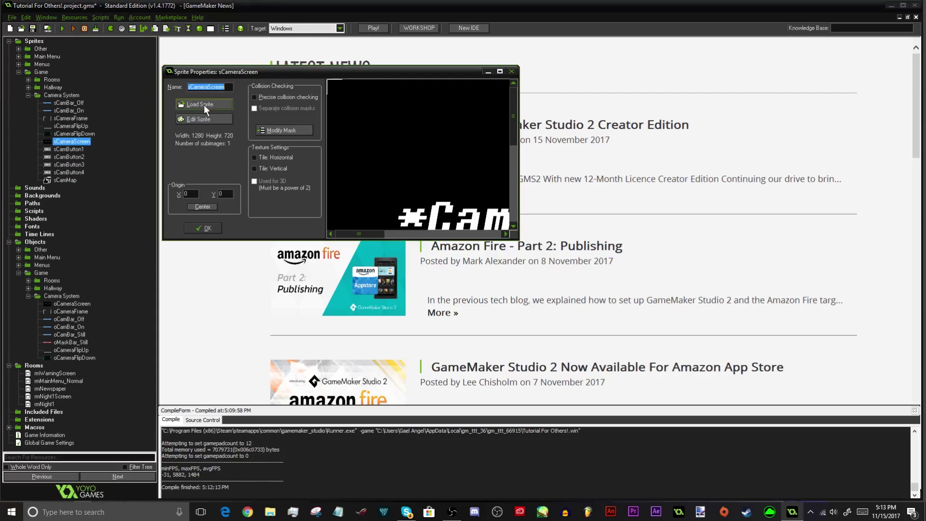
left_click(207, 120)
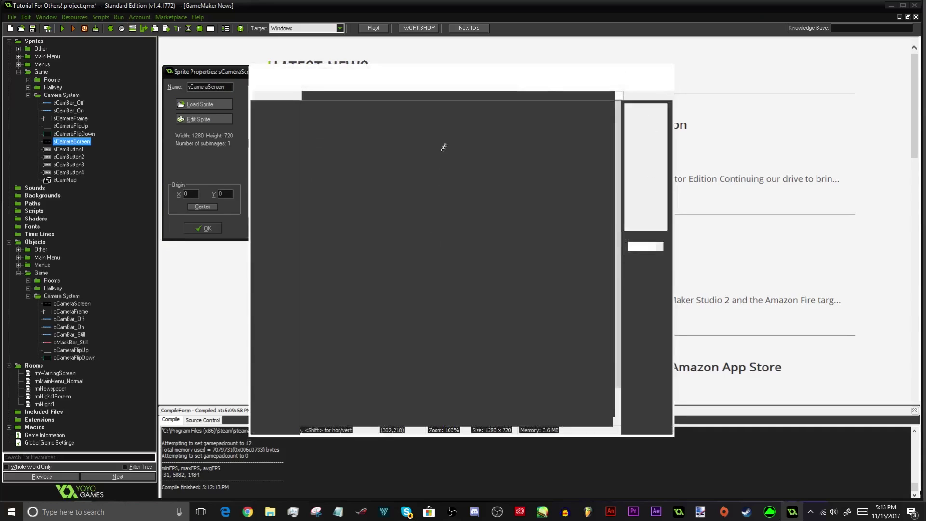
left_click(656, 71)
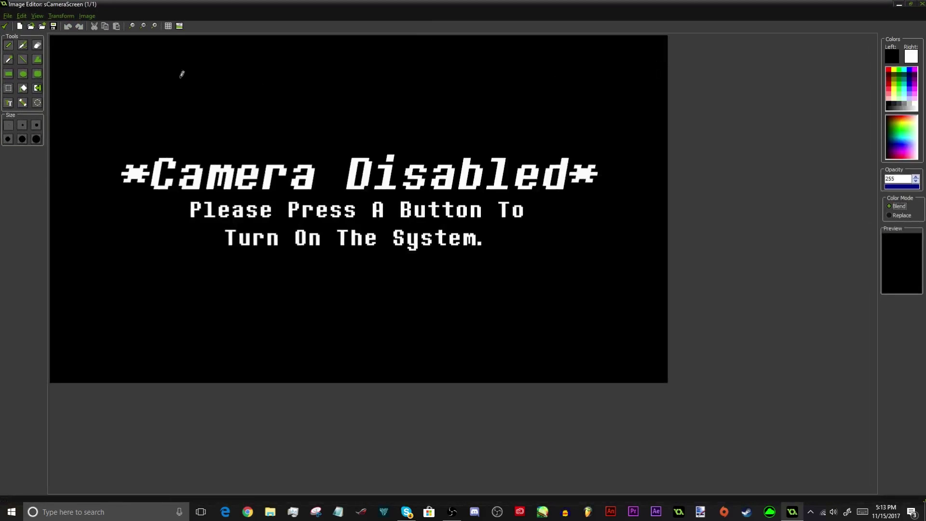
left_click(9, 89)
left_click_drag(66, 256, 217, 373)
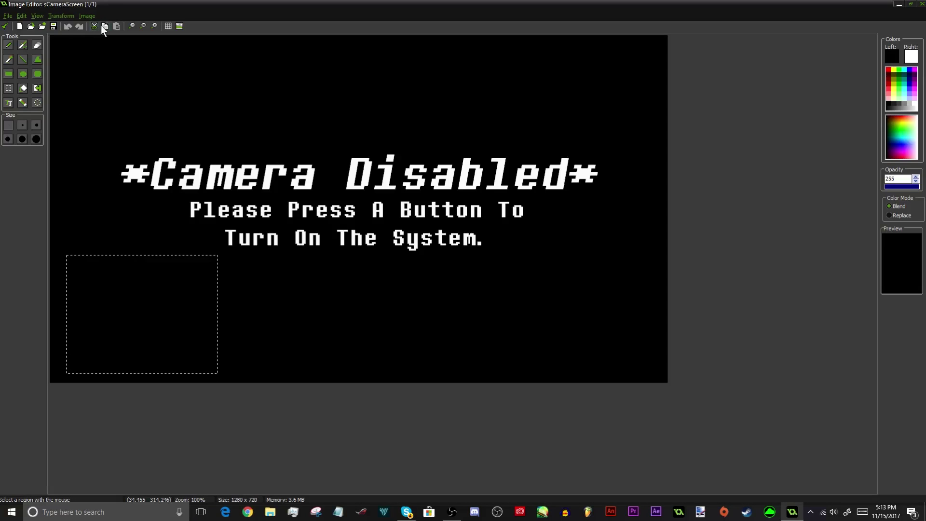
left_click(6, 26)
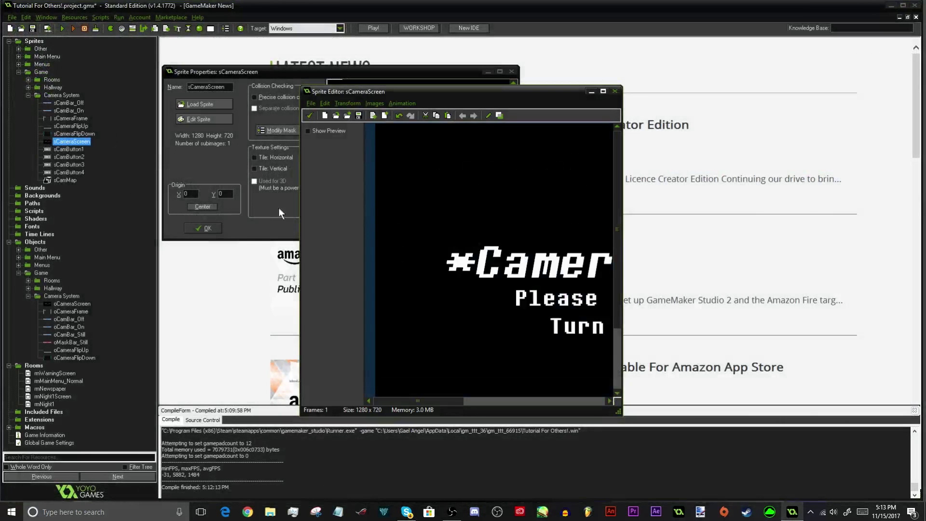
left_click(309, 117)
left_click(203, 229)
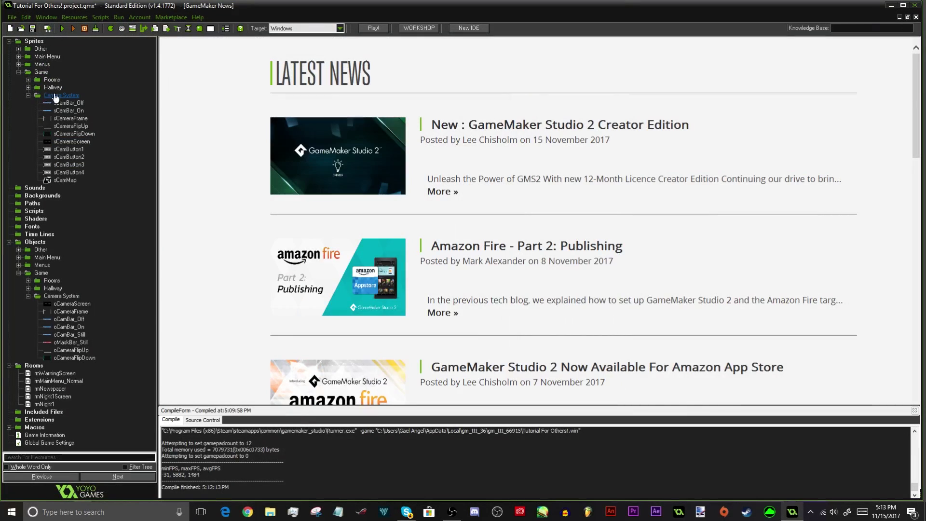
- Create a new sprite in the Camera System sprite group and name it sCamMapEx
right_click(54, 95)
left_click(57, 99)
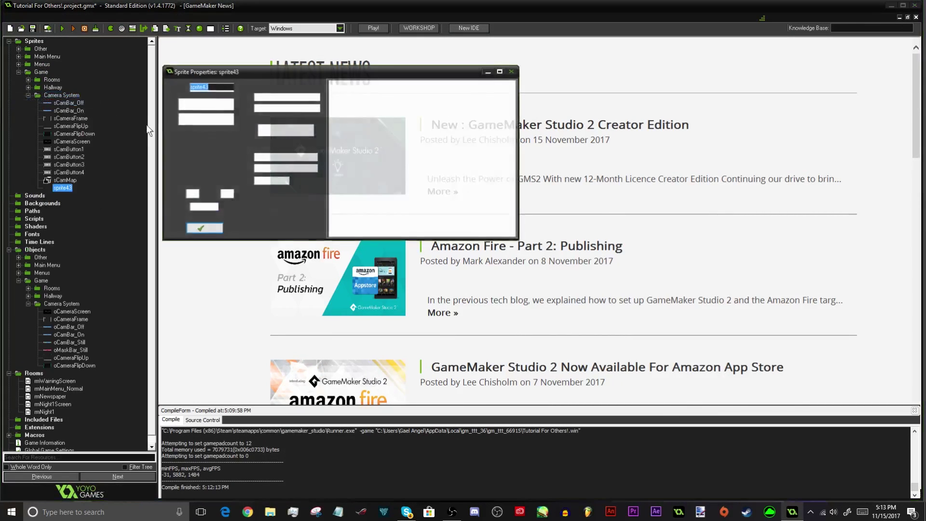
type("s")
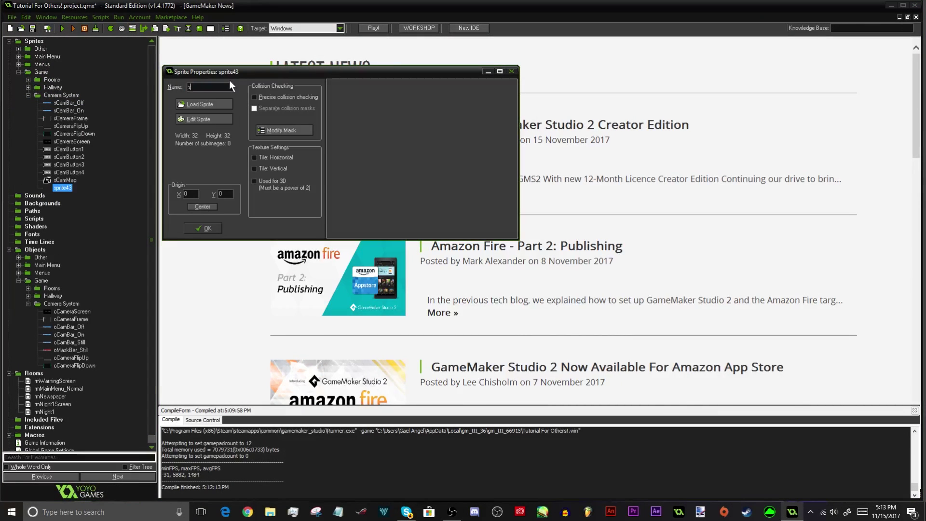
type("CamMap")
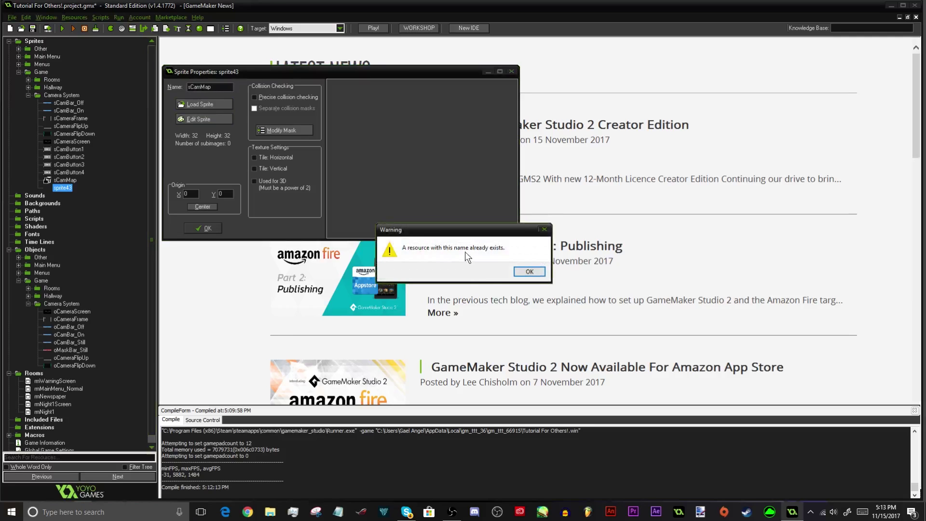
left_click(544, 229)
double_click(216, 86)
type("sC")
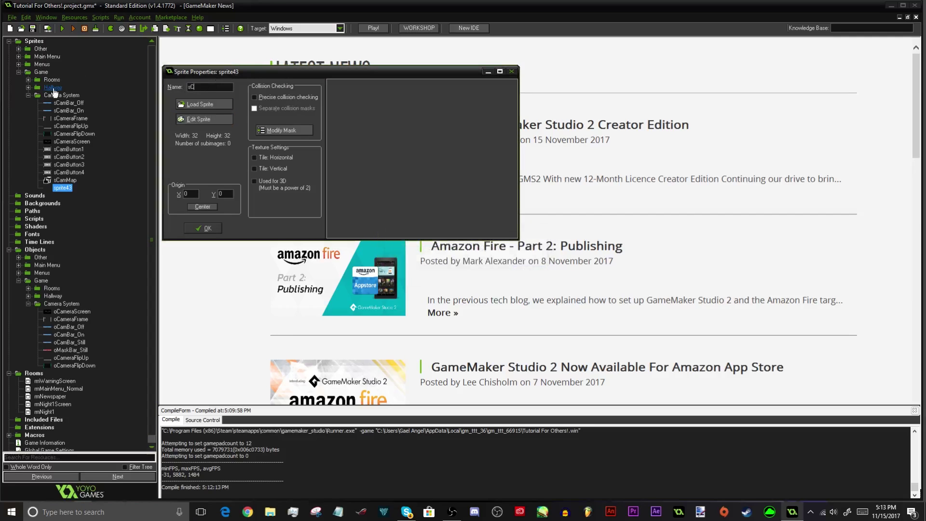
type("amMapEx")
- Paste the copied black region as the image of the sCamMapEx sprite and save the sprite
left_click(197, 118)
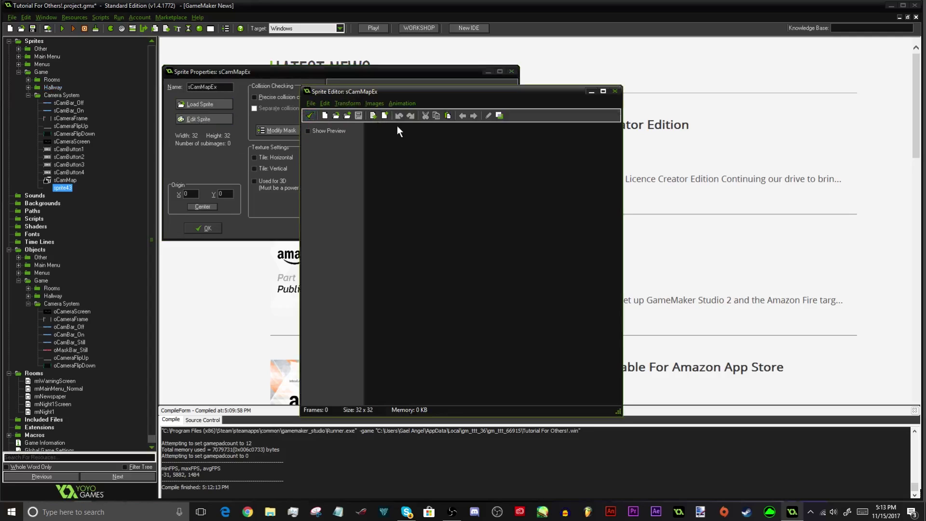
left_click(447, 115)
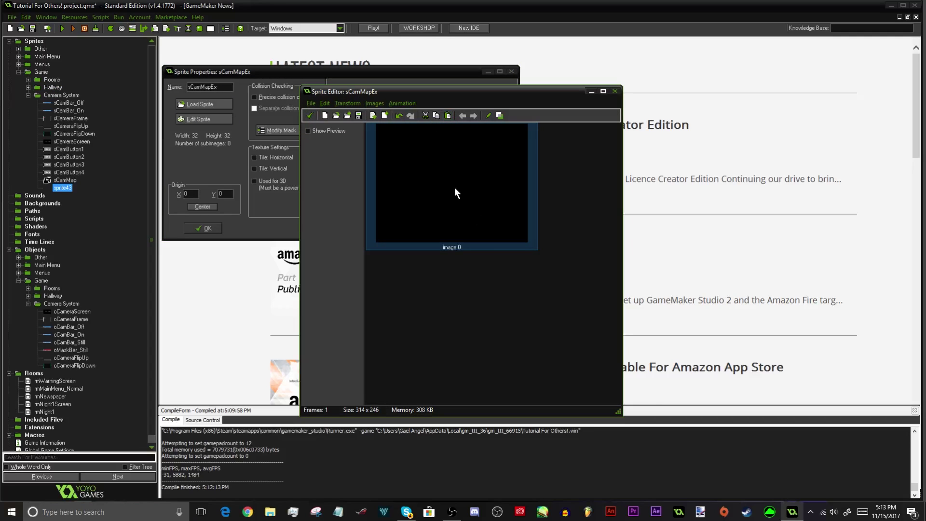
double_click(443, 219)
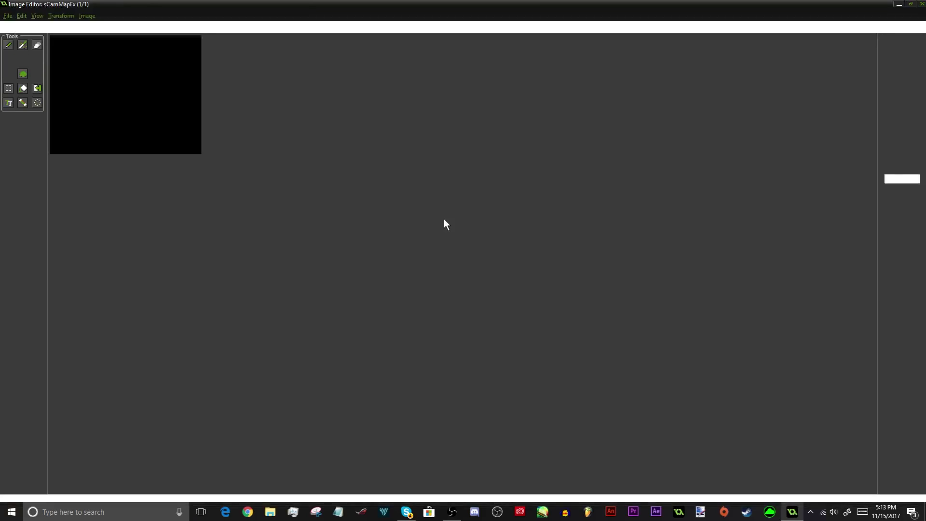
left_click(5, 26)
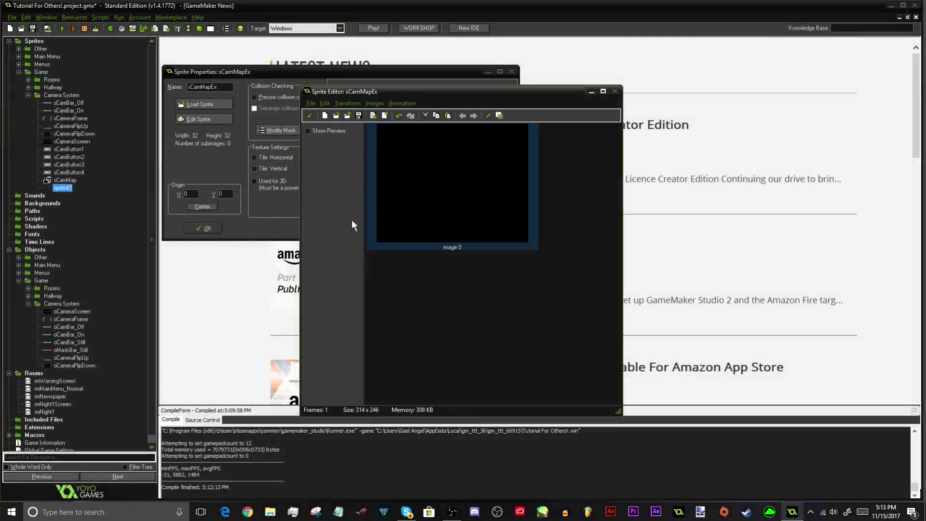
left_click(310, 116)
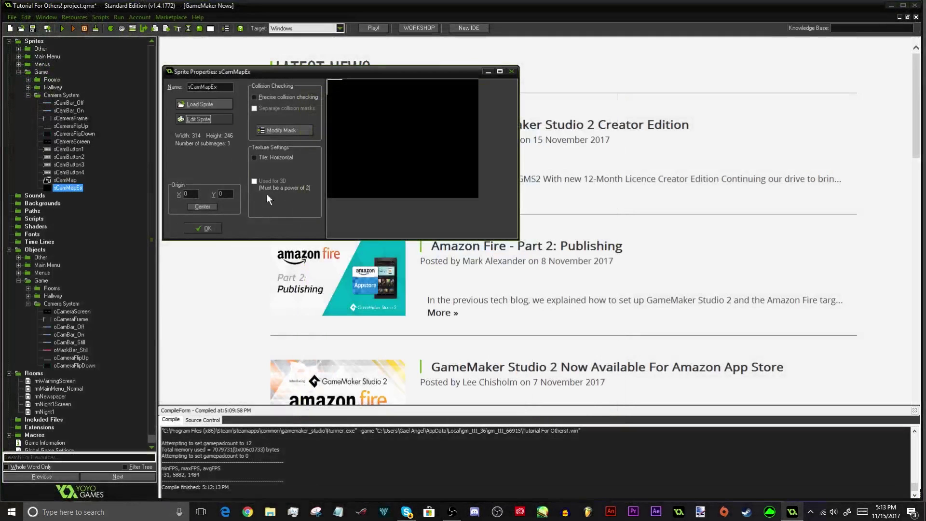
left_click(201, 228)
- Delete the example sprite sCamMapEx from the Camera System sprite group
right_click(69, 188)
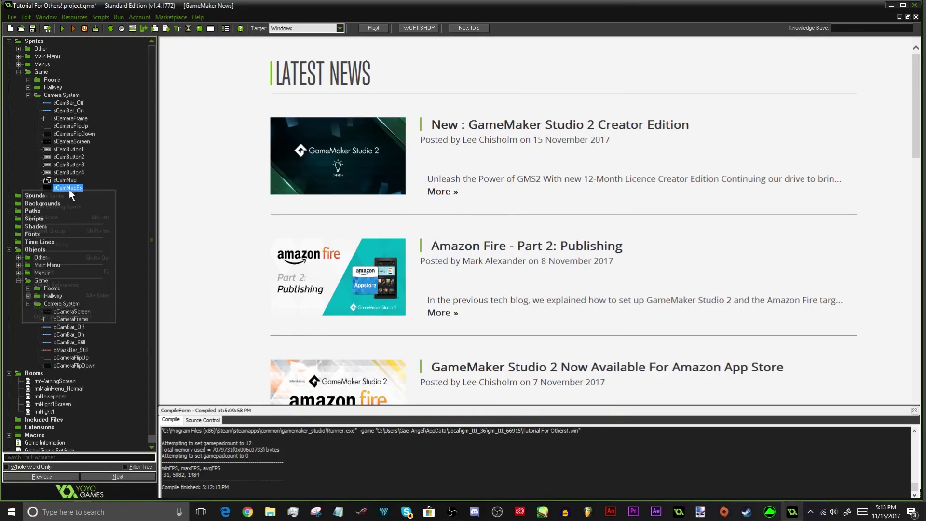
left_click(75, 257)
key("Return")
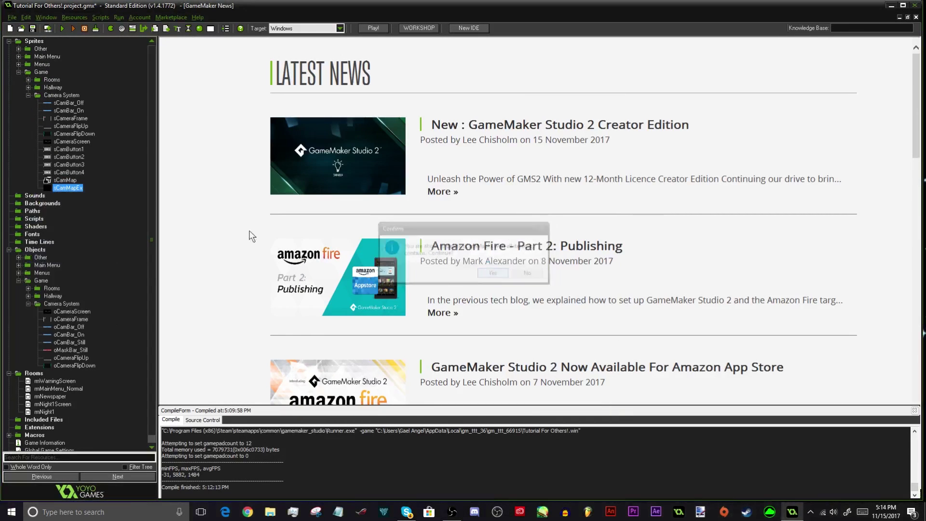
- Examine the map drawing of the sCamMap sprite at full size in the image editor
double_click(72, 180)
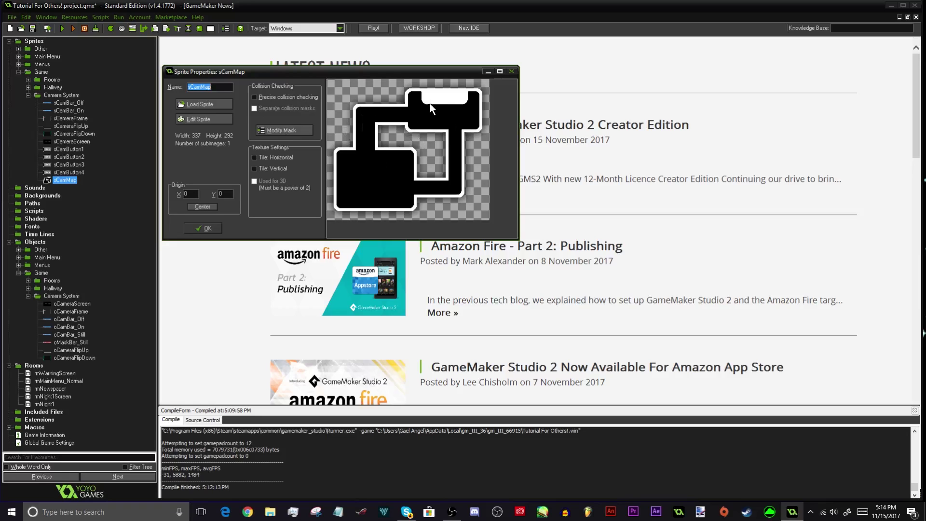
left_click(204, 116)
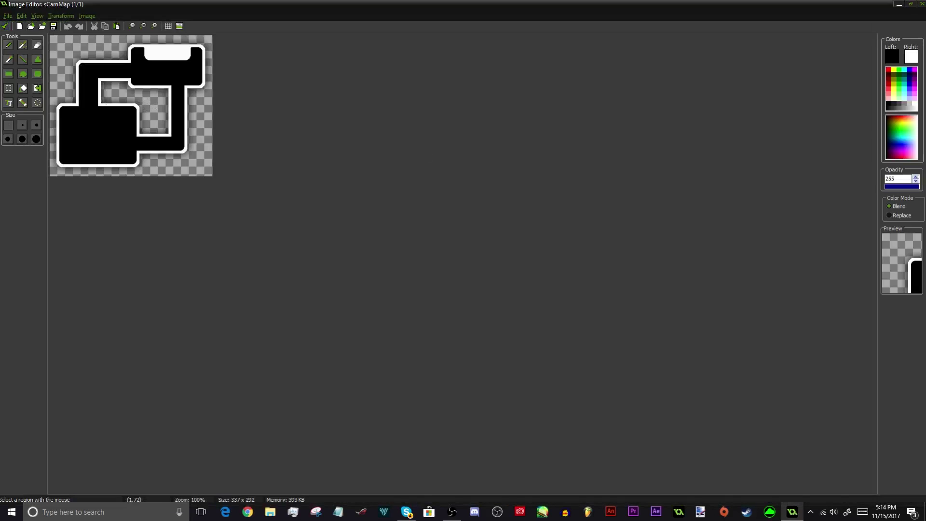
left_click(4, 26)
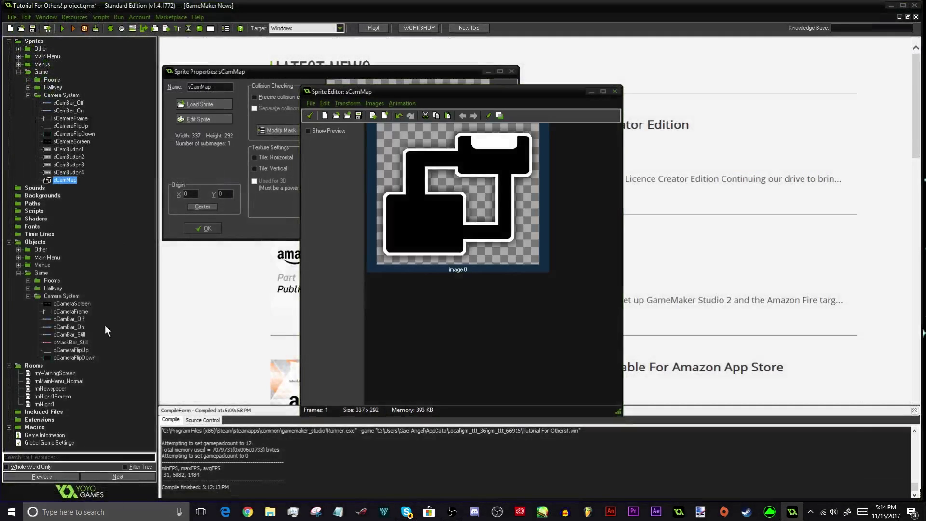
left_click(310, 116)
- Examine the office layout in the rmNight1 room and in the full-size image of the sOffice sprite
double_click(45, 405)
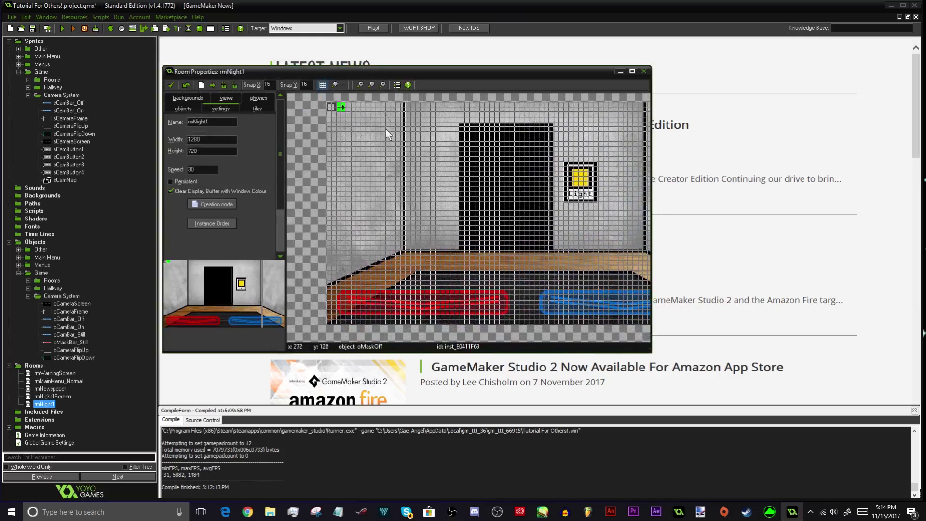
left_click(170, 85)
double_click(37, 80)
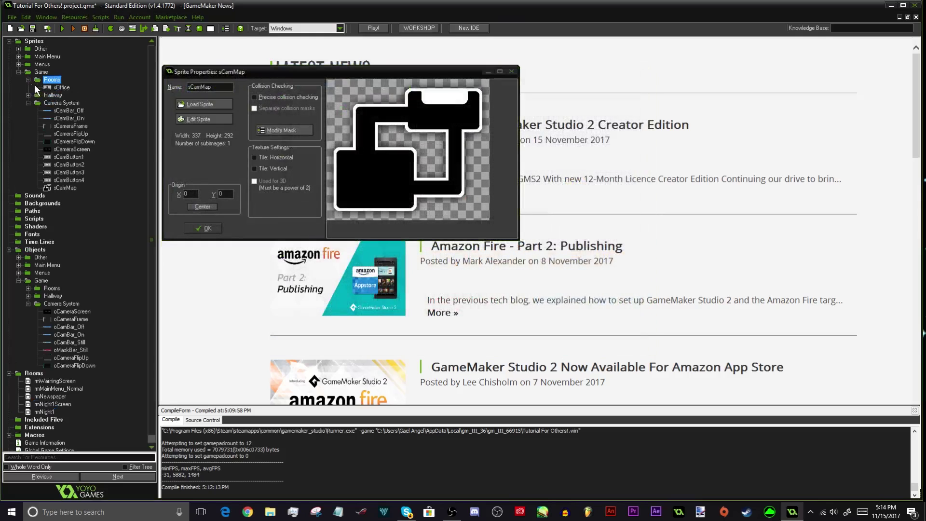
double_click(55, 89)
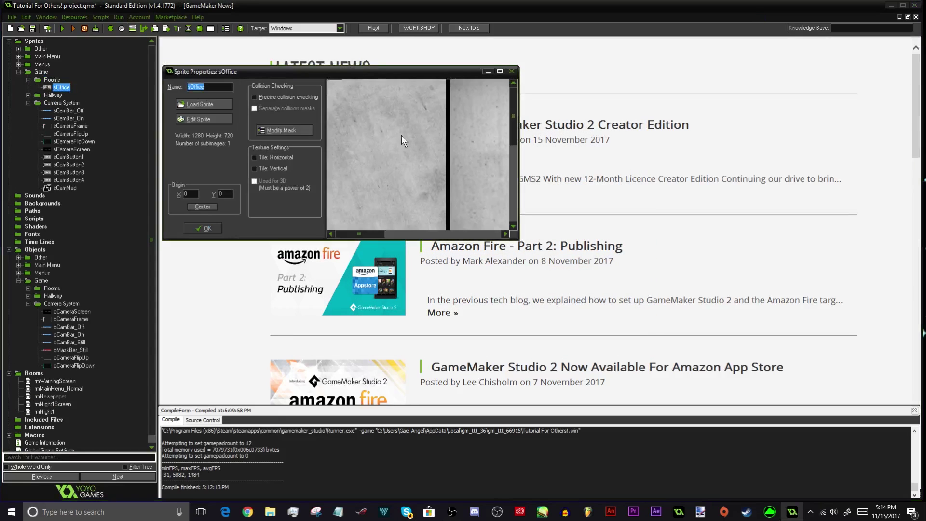
left_click(199, 119)
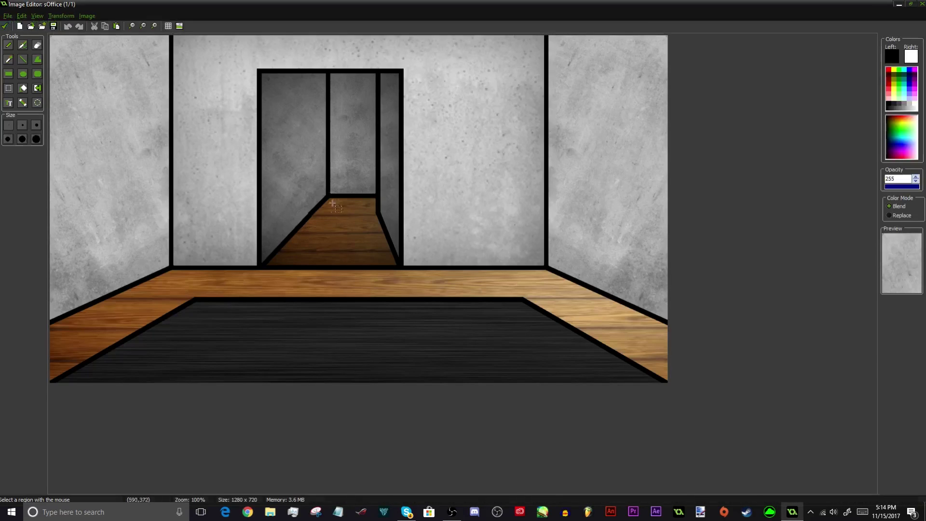
left_click(5, 26)
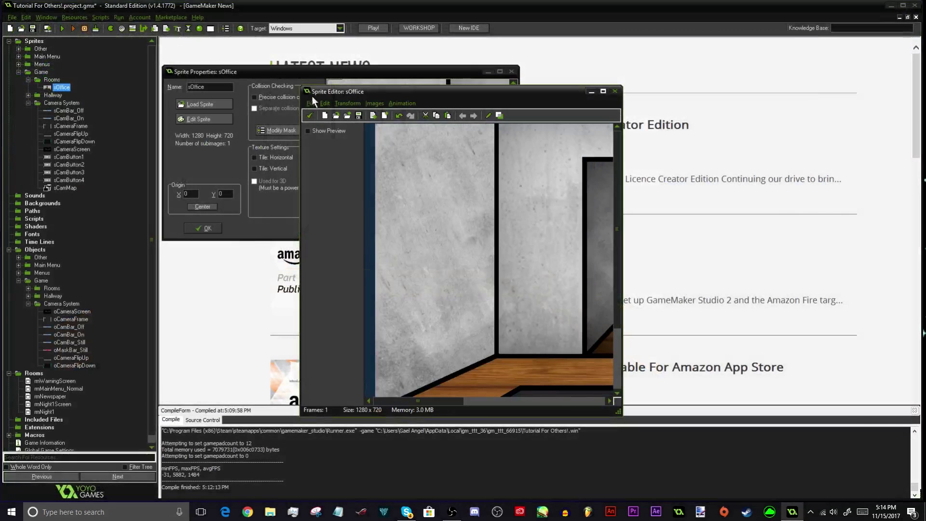
left_click(310, 115)
left_click(211, 228)
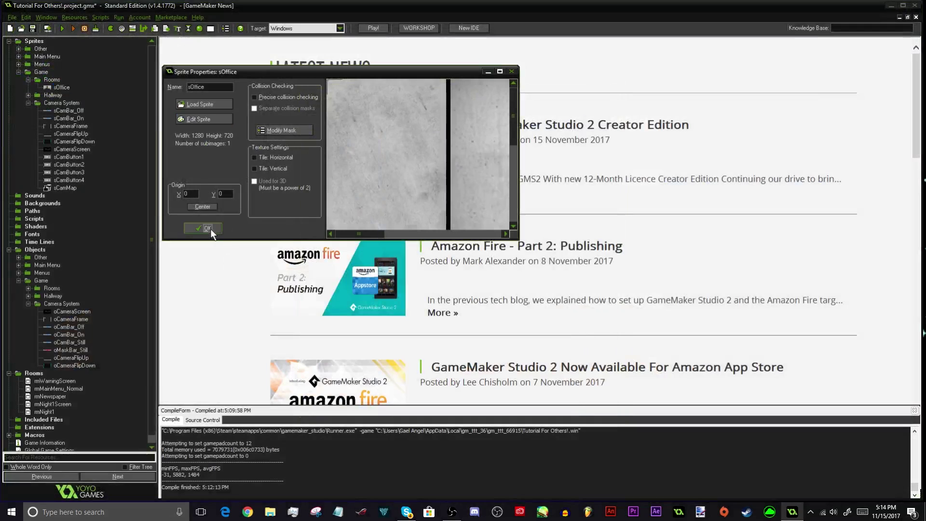
- Inspect the sCamMap image again, marking out the upper-left hallway corner, and close the sprite
left_click(209, 118)
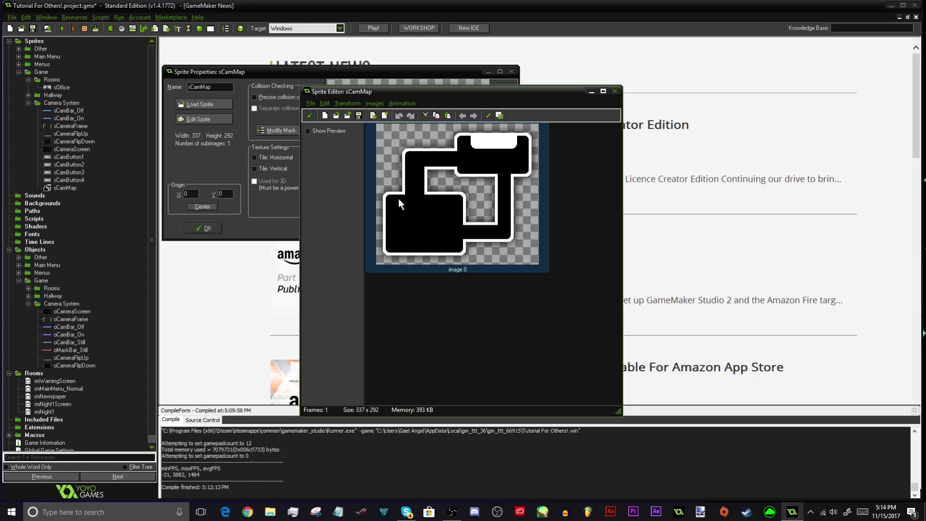
double_click(453, 220)
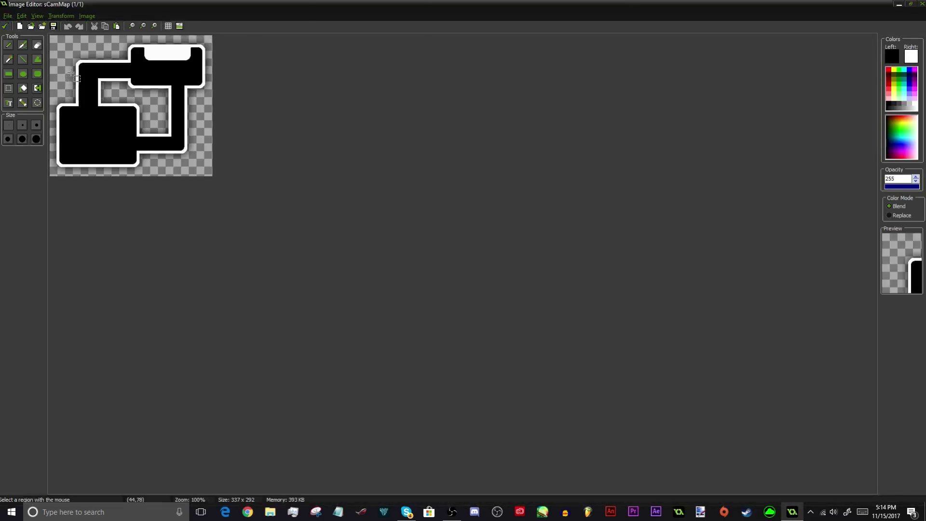
left_click_drag(67, 59, 106, 79)
left_click(5, 26)
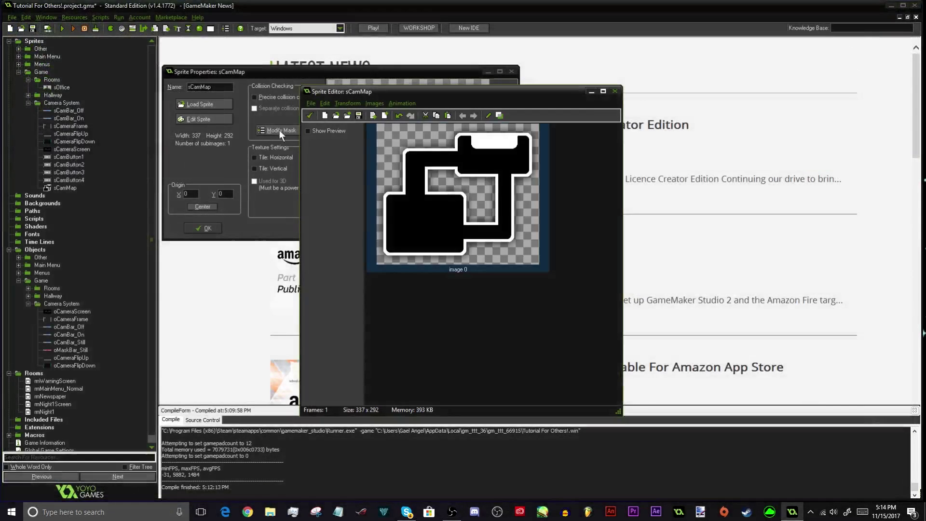
left_click(311, 116)
left_click(212, 229)
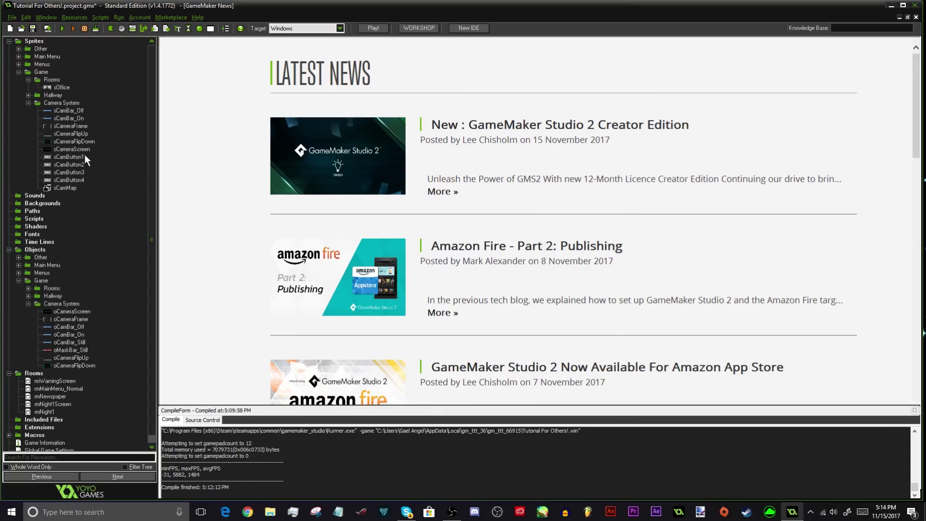
- Inspect the sCamButton1 sprite's properties and close the sprite
double_click(69, 156)
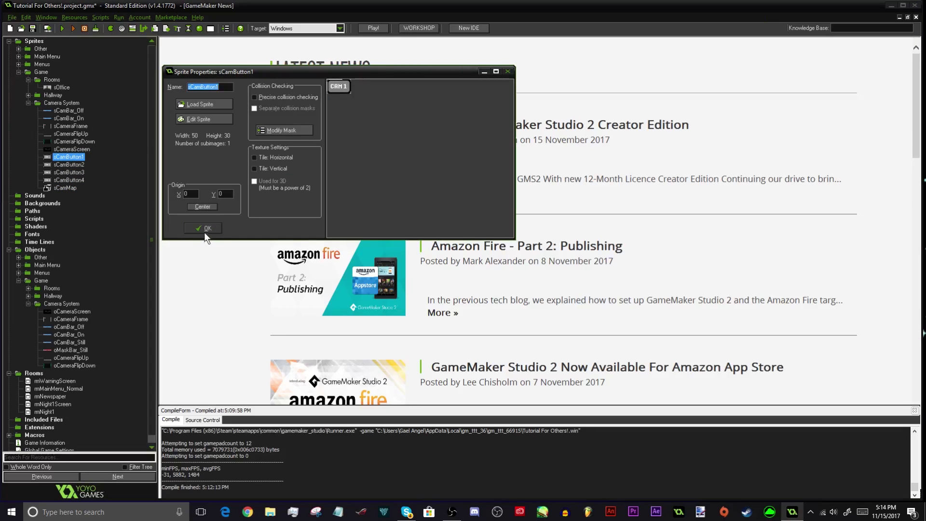
left_click(205, 230)
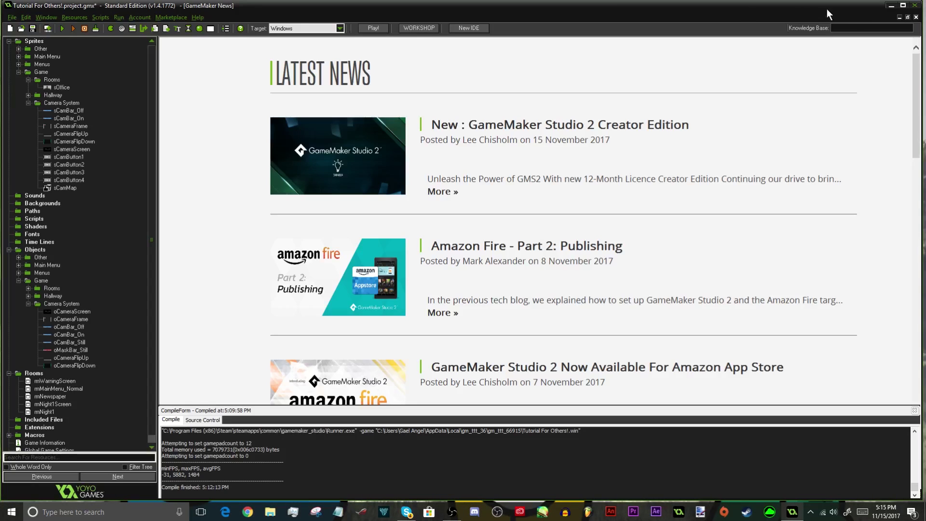
left_click(900, 7)
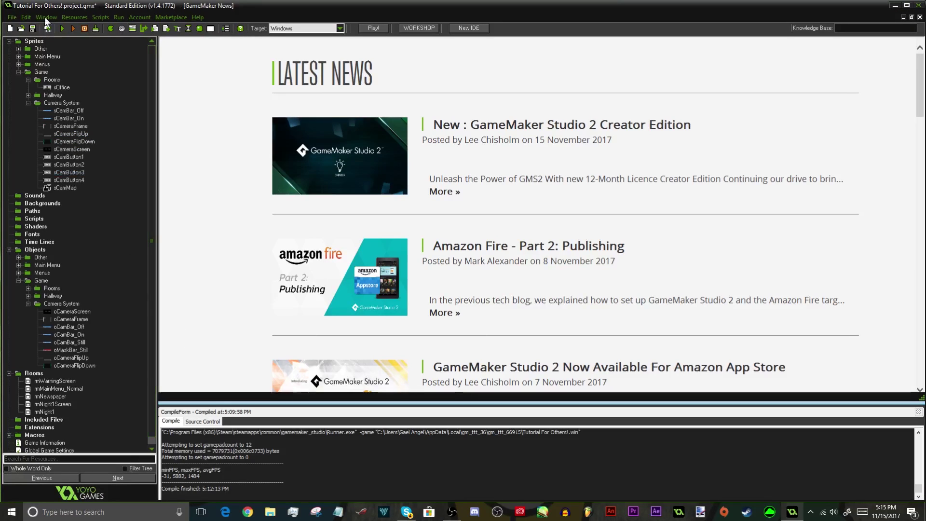
- Create an object named oCamButton1 in the Camera System object group and assign it the sCamButton1 sprite
right_click(61, 305)
left_click(63, 310)
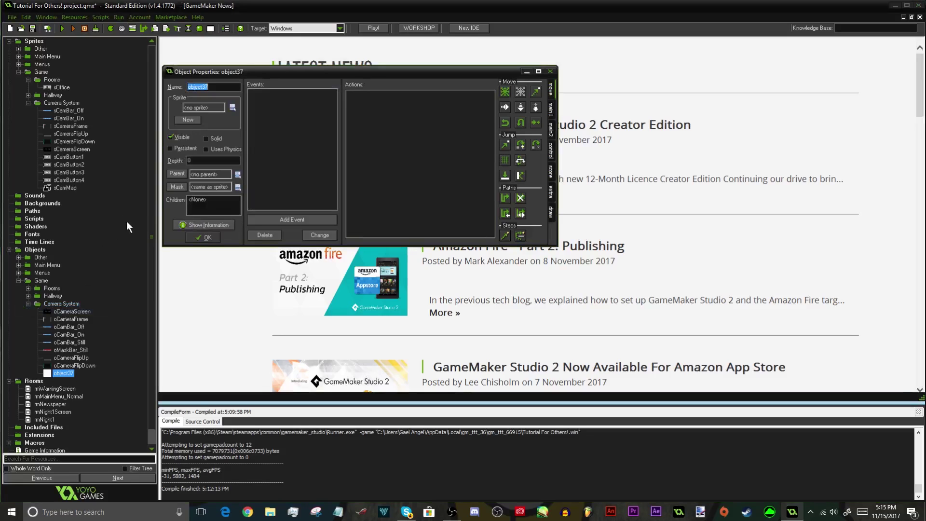
type("oCamButton1")
left_click(189, 108)
mouse_move(217, 156)
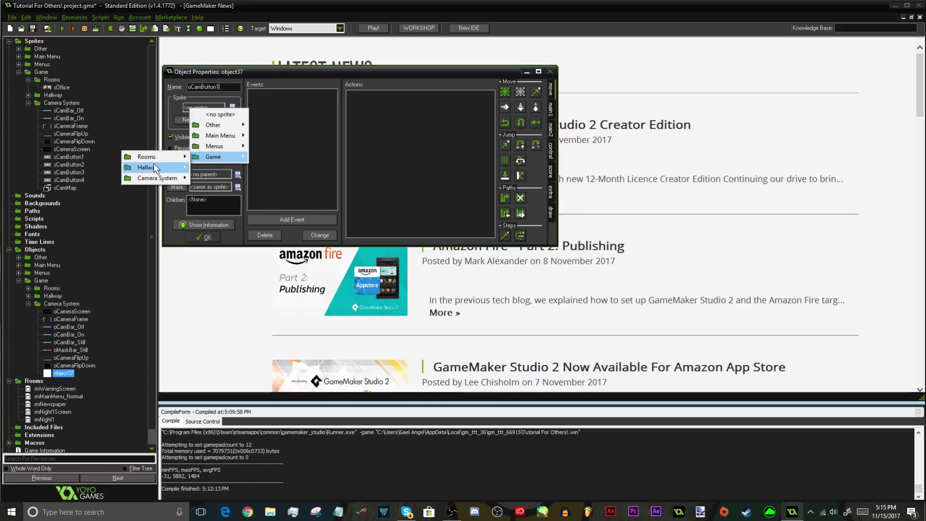
mouse_move(129, 160)
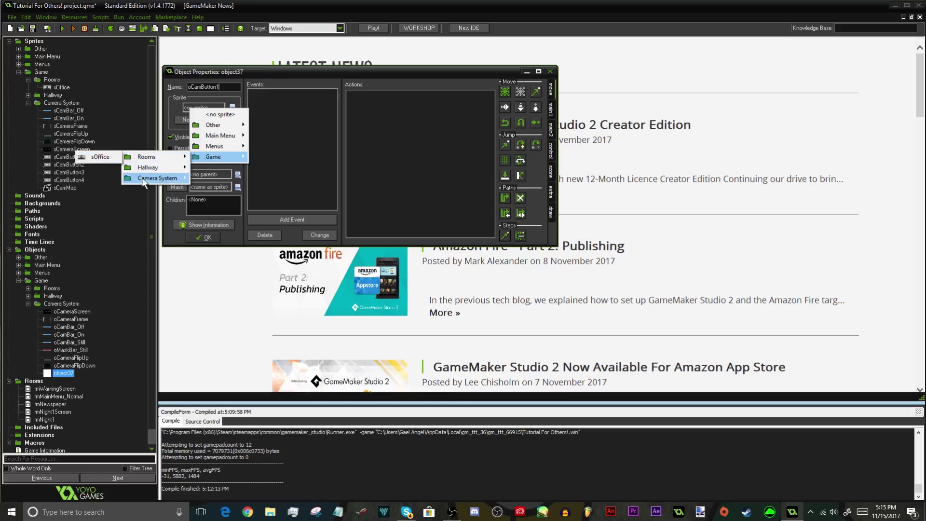
mouse_move(146, 177)
left_click(76, 243)
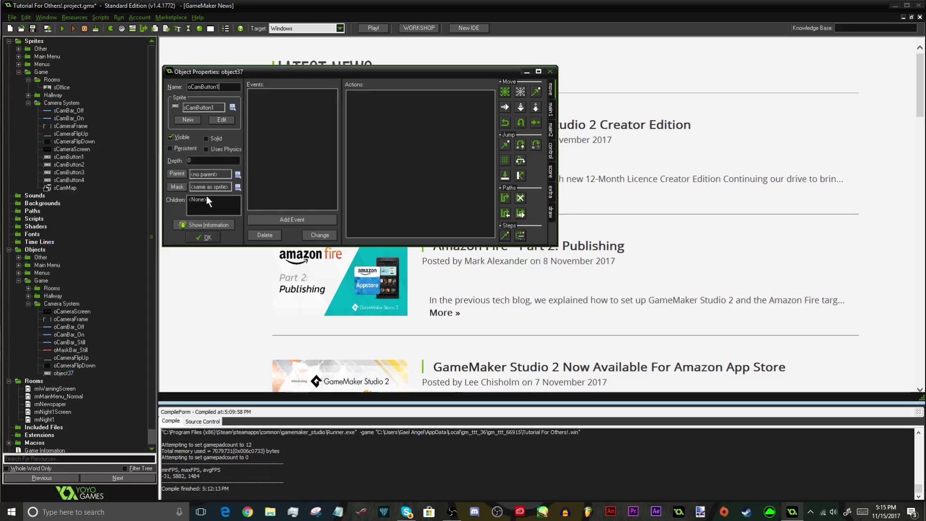
- Check the oCameraFrame object's properties, then set oCamButton1's depth to -3 and save the object
double_click(70, 319)
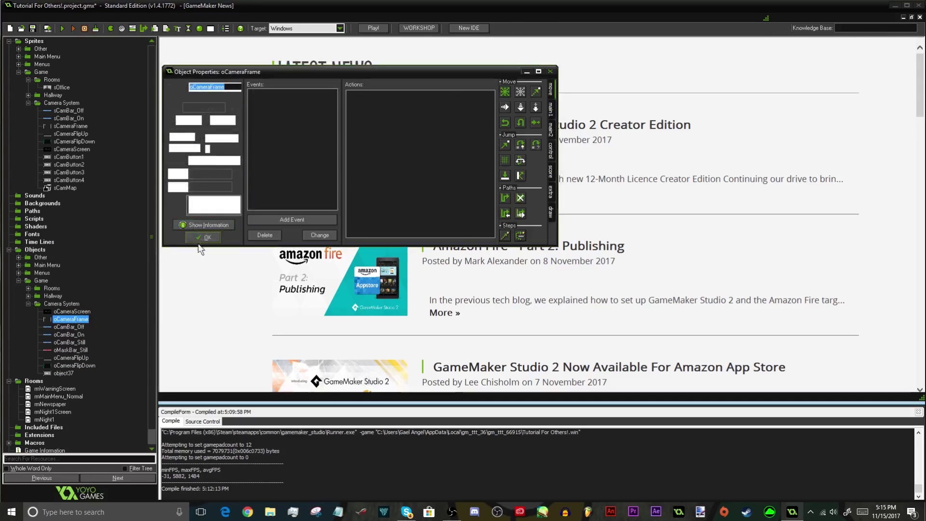
left_click(199, 240)
left_click(203, 160)
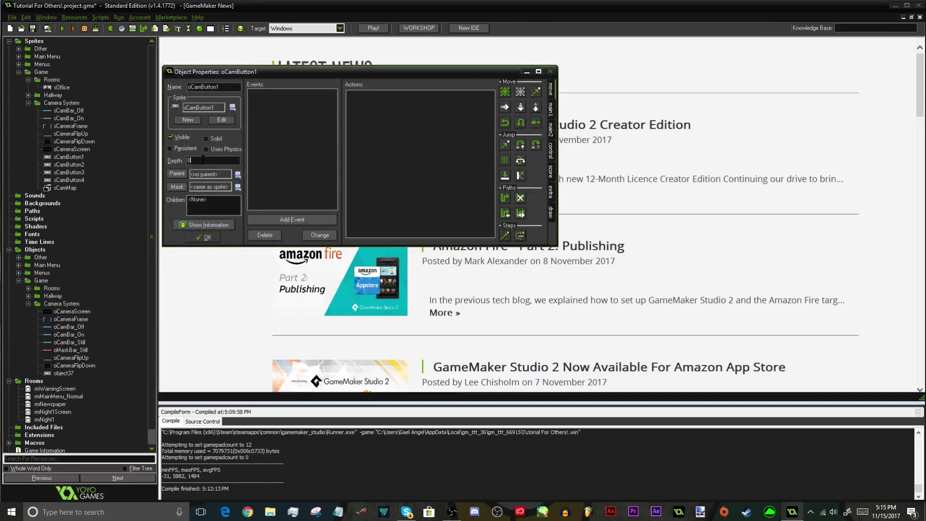
double_click(203, 160)
type("-3")
left_click(203, 236)
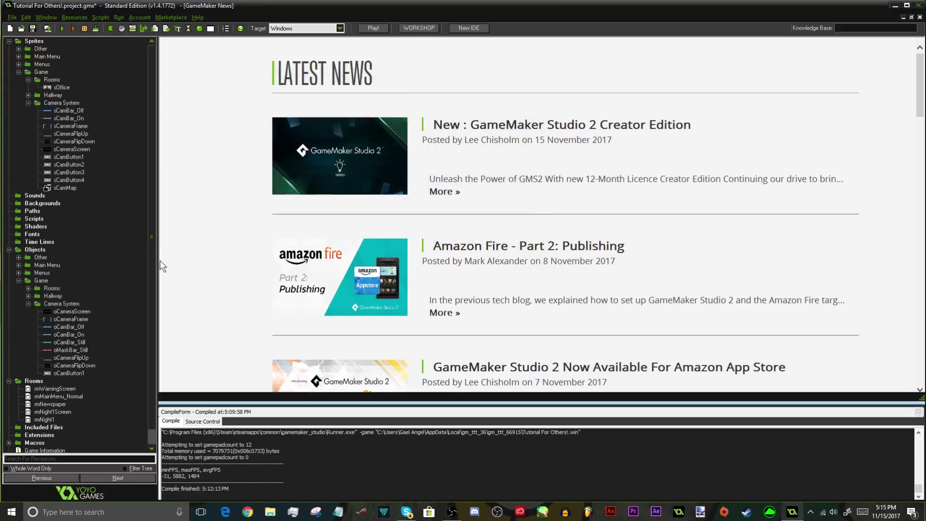
- Create another object in the Camera System object group, named oCamMap, with a depth of -2
right_click(57, 304)
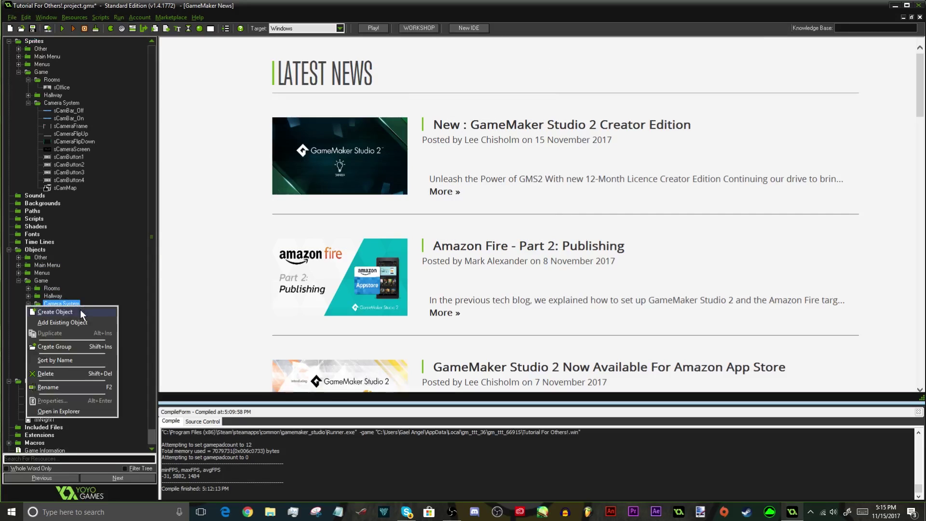
left_click(82, 309)
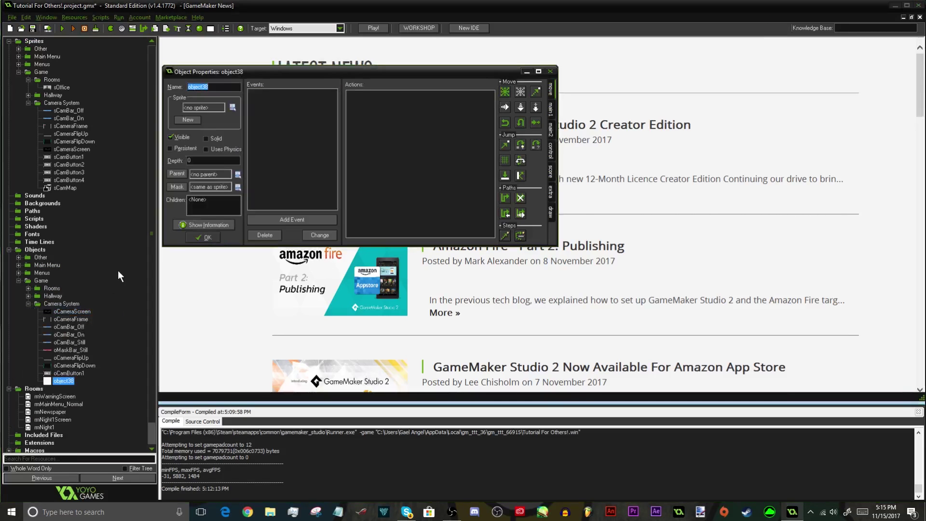
type("oCamMap")
left_click(204, 164)
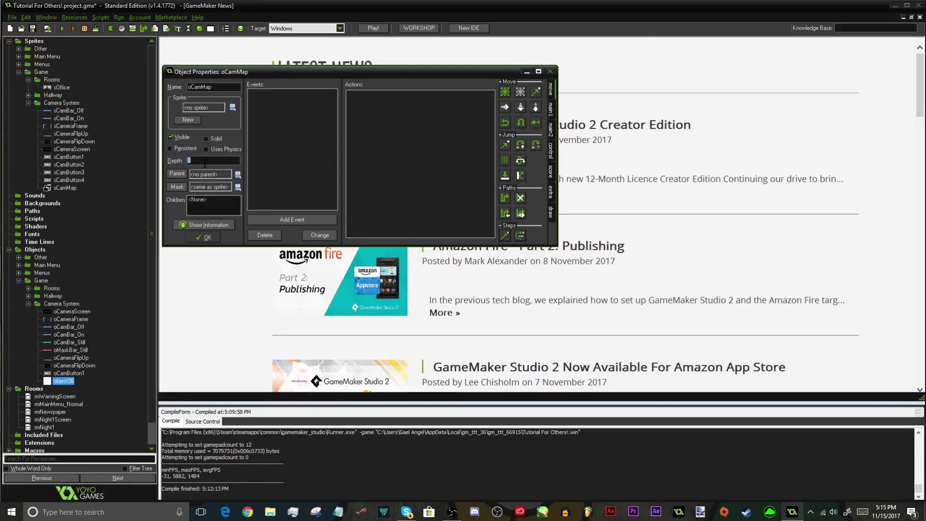
type("-2")
- Assign the sCamMap sprite to the oCamMap object and save the object
left_click(197, 105)
mouse_move(222, 154)
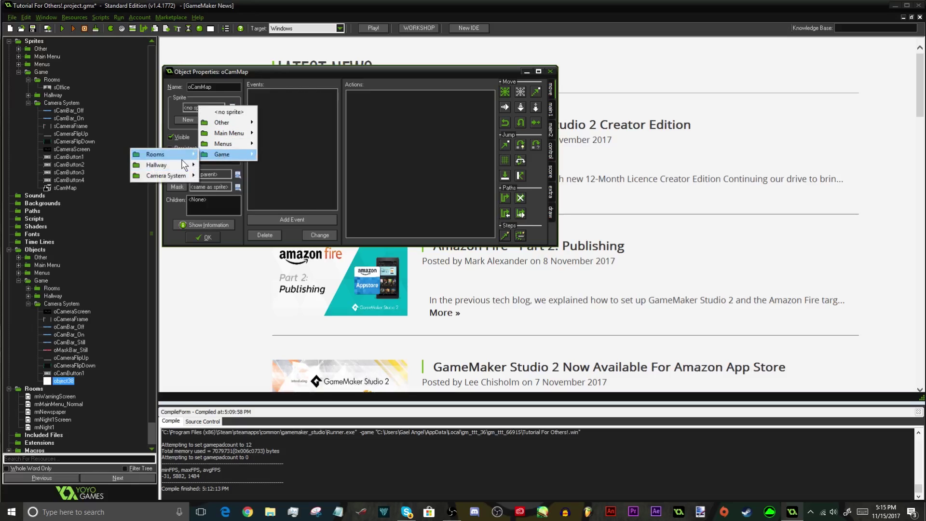
mouse_move(176, 176)
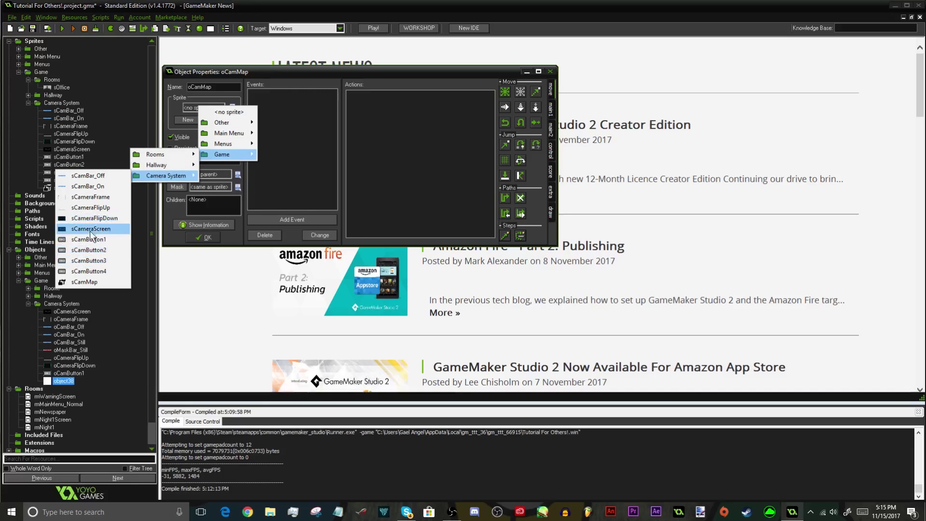
left_click(88, 283)
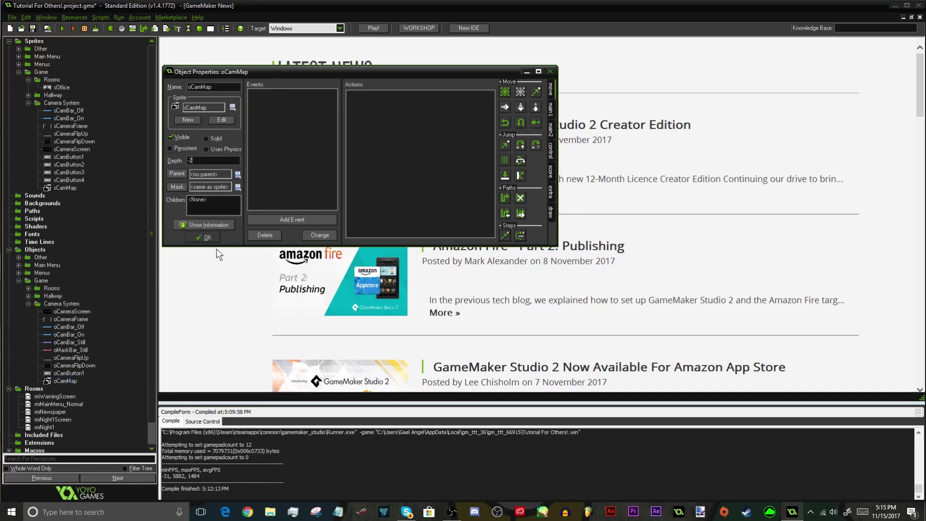
left_click(202, 238)
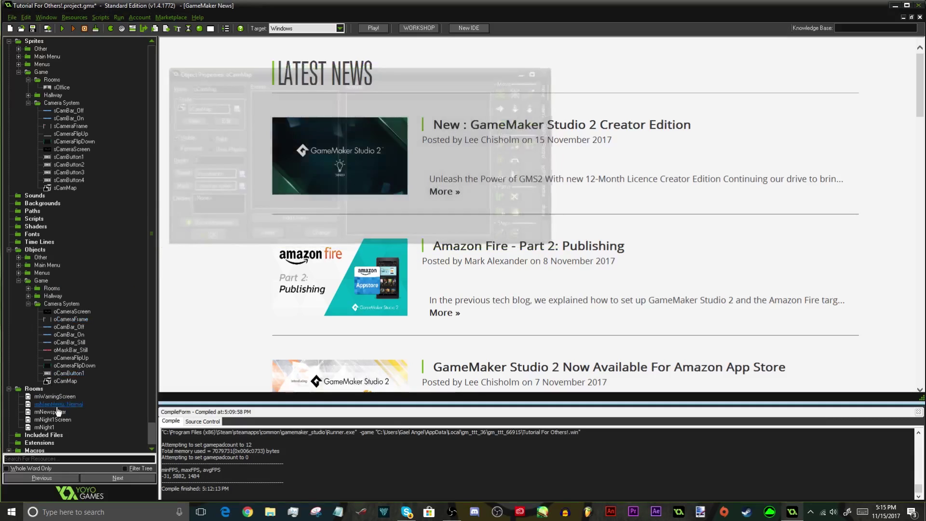
- Open the rmNight1 room at full size and choose oCamMap as the object to add
scroll(84, 263, "down", 1)
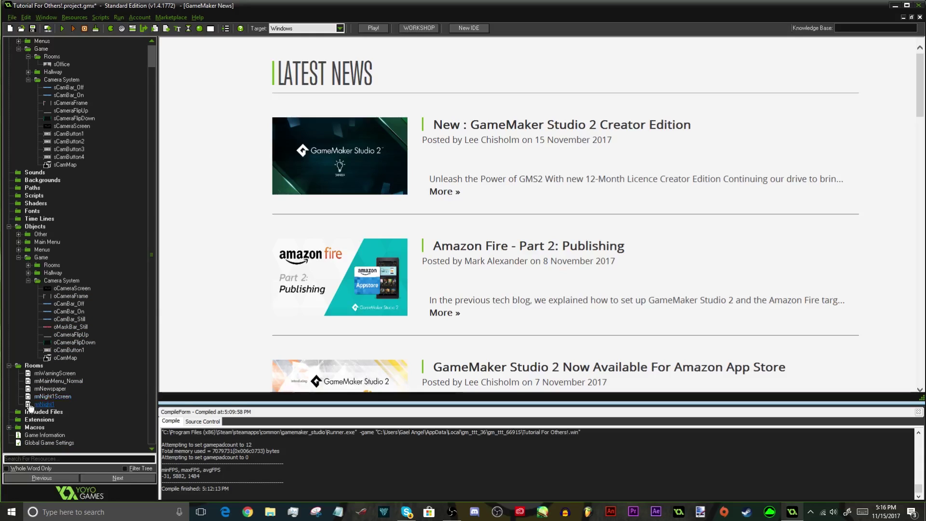
double_click(30, 406)
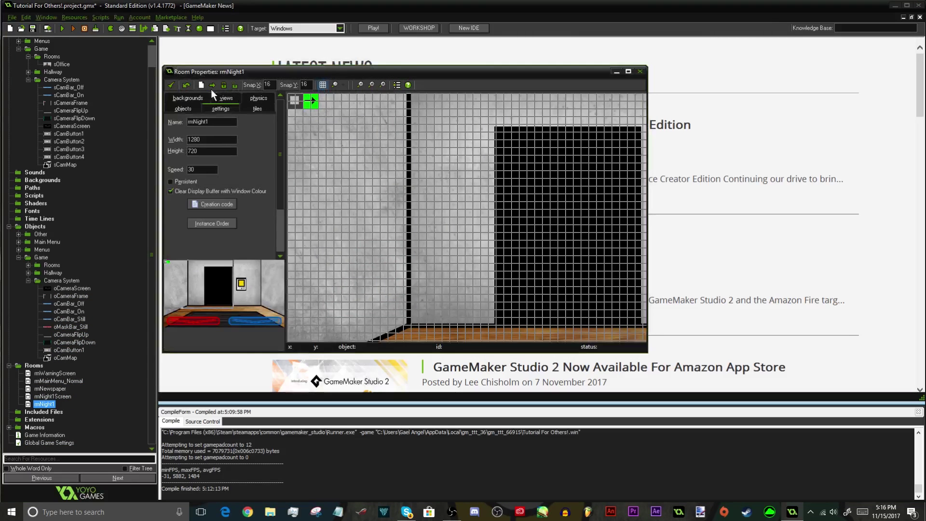
left_click(628, 71)
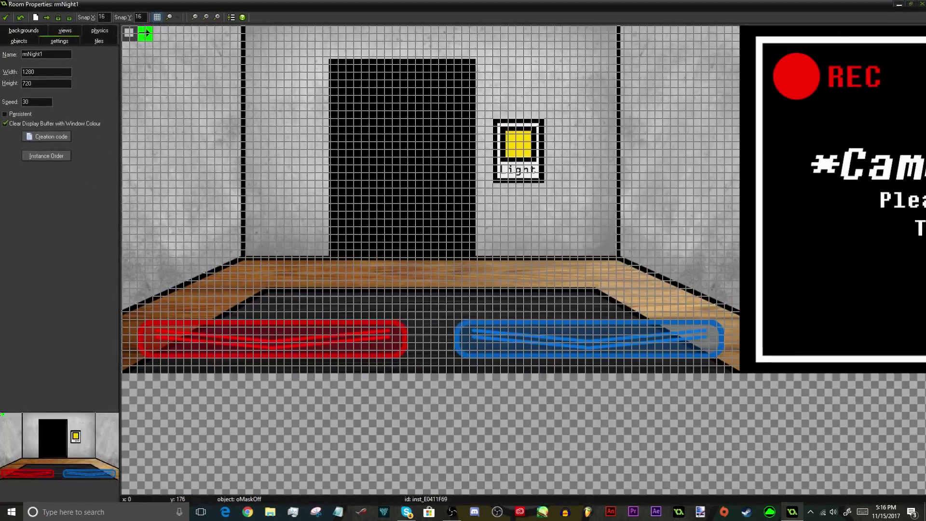
left_click(21, 34)
left_click(19, 41)
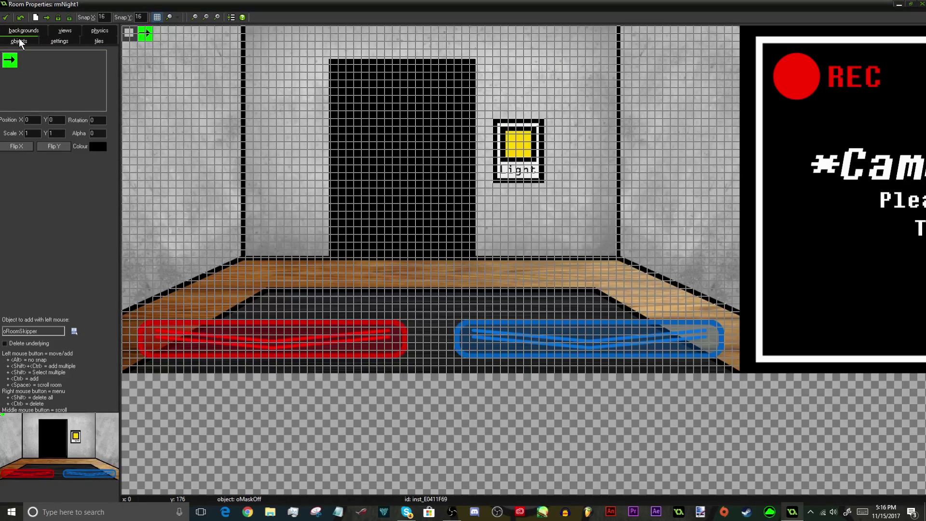
left_click(31, 330)
mouse_move(61, 369)
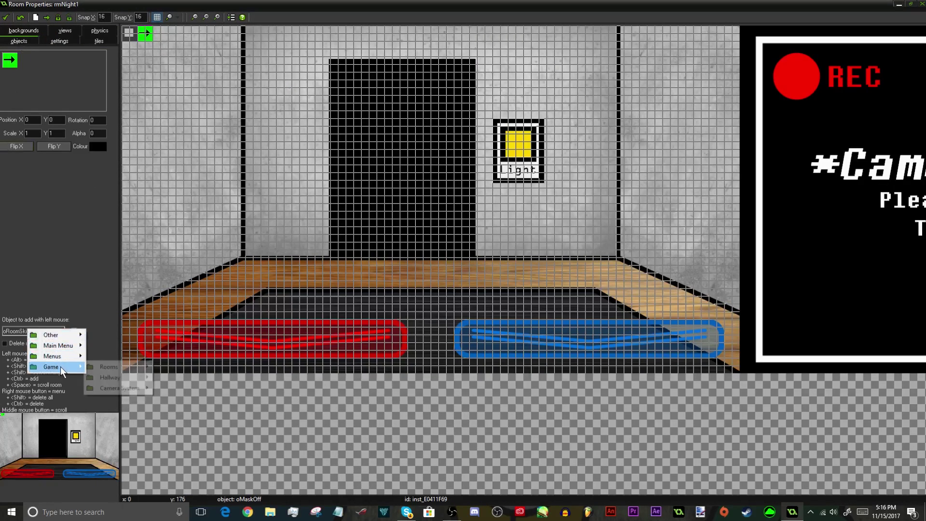
mouse_move(126, 388)
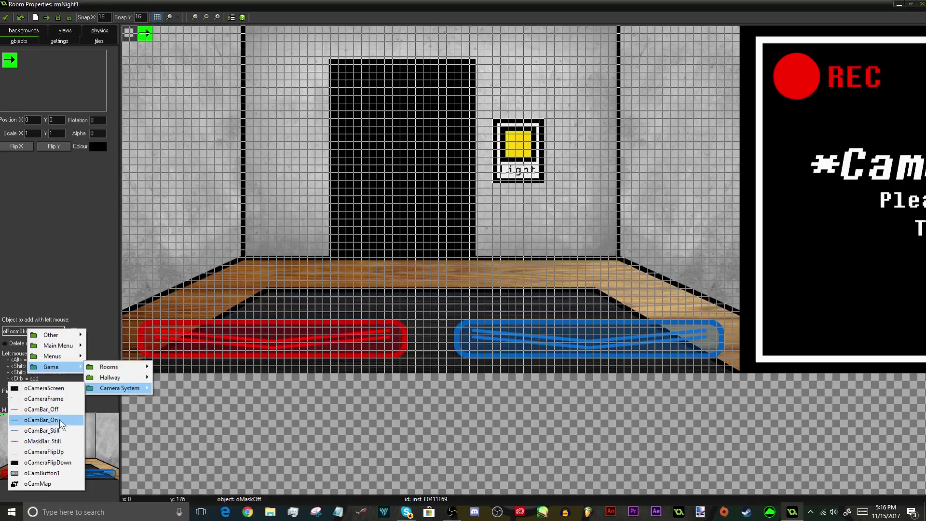
left_click(53, 481)
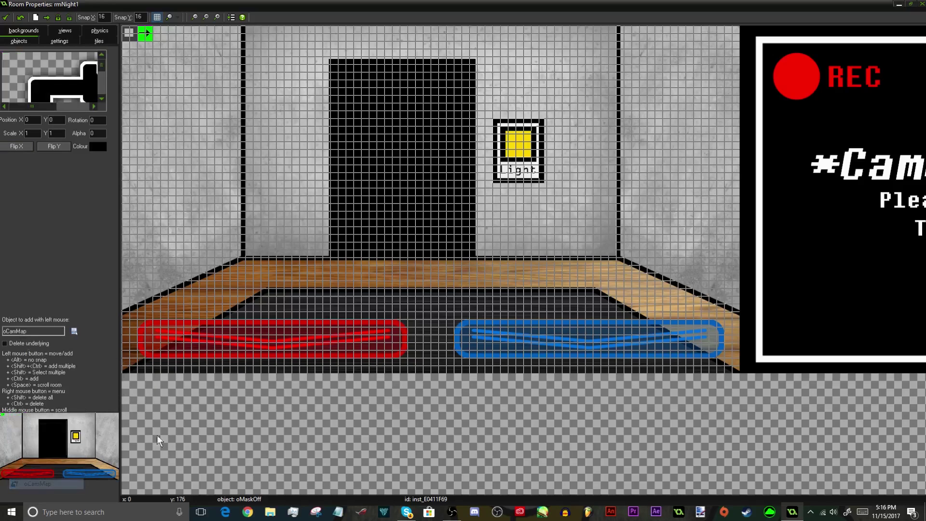
- Place oCamMap in the lower-left corner of the Camera Disabled screen at X 1296, Y 416, and save the room
scroll(618, 390, "right", 2)
middle_click_drag(619, 390, 270, 415)
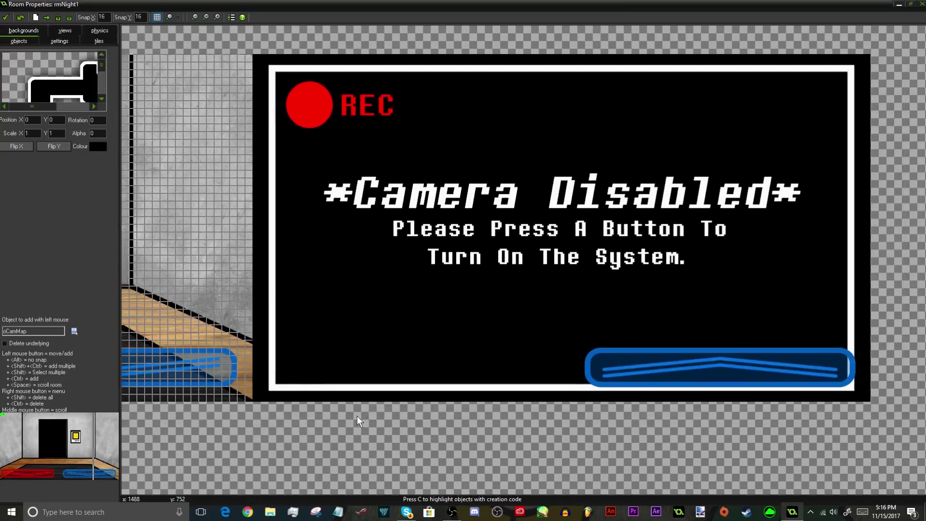
left_click_drag(356, 416, 262, 265)
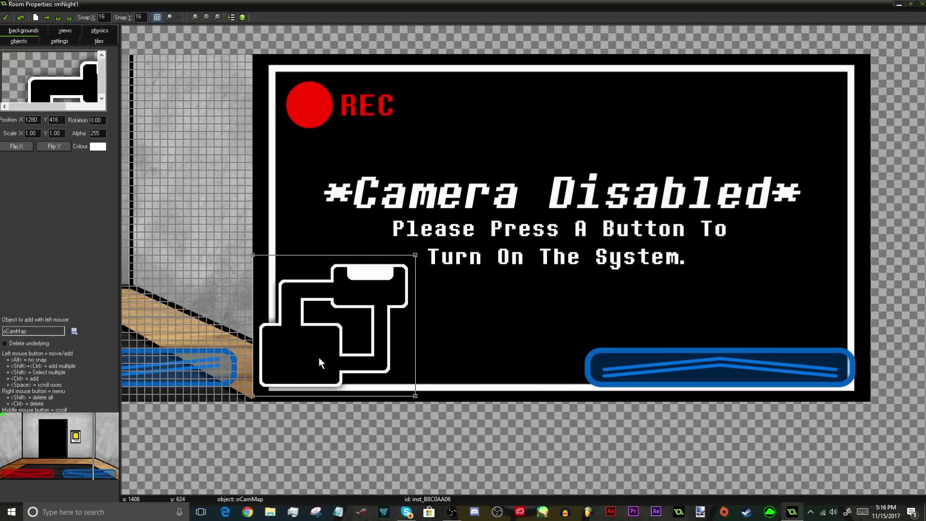
left_click_drag(319, 365, 328, 360)
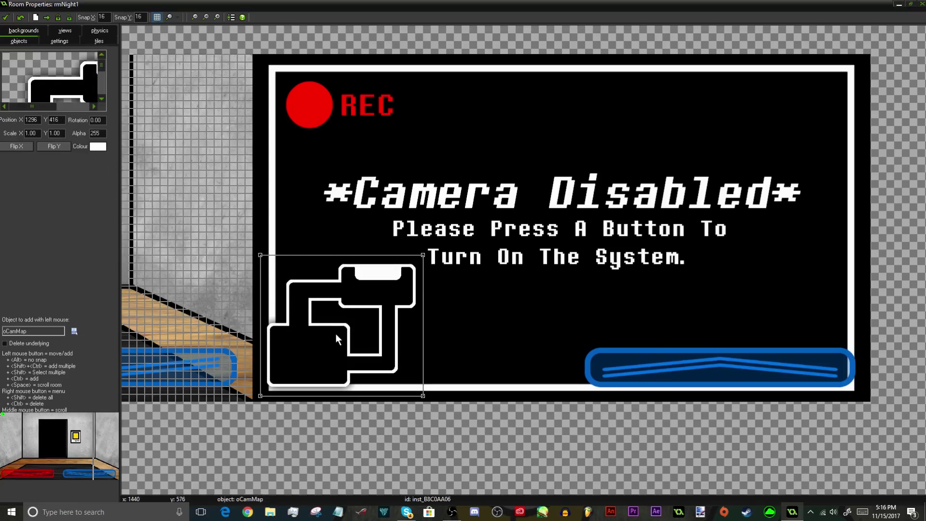
left_click_drag(335, 334, 334, 346)
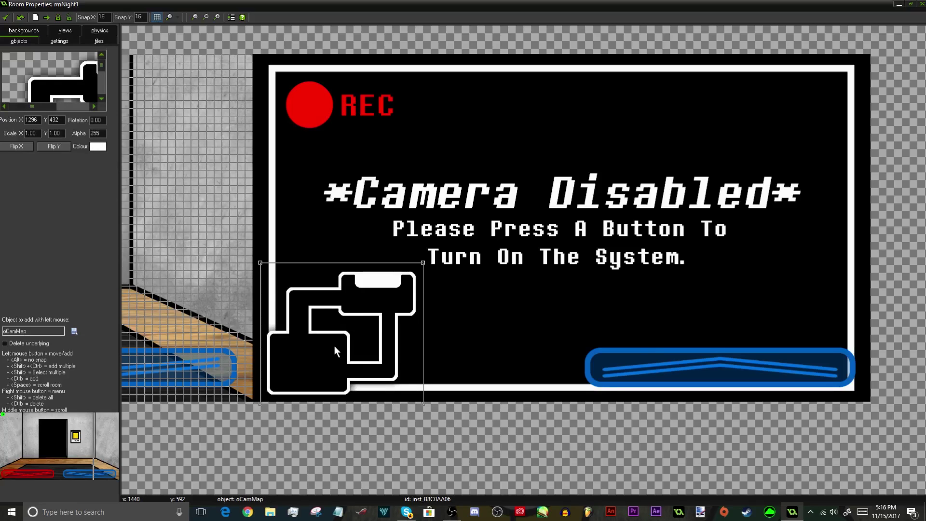
left_click_drag(334, 345, 330, 331)
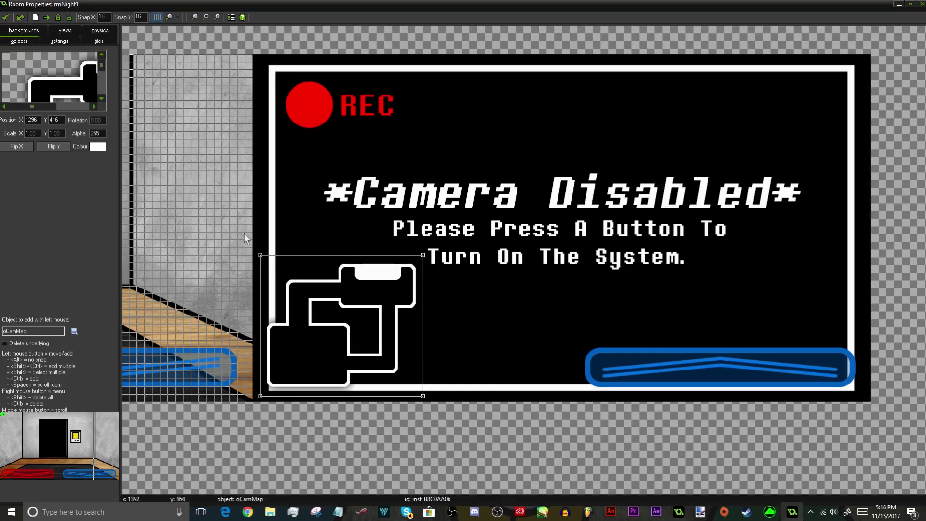
left_click(5, 17)
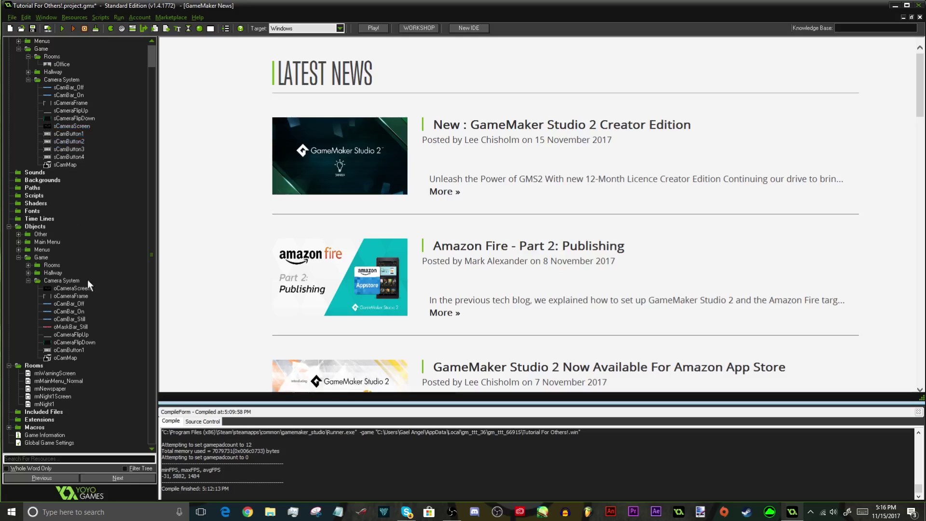
- Inspect the oCameraScreen object's properties and close the object
left_click(71, 295)
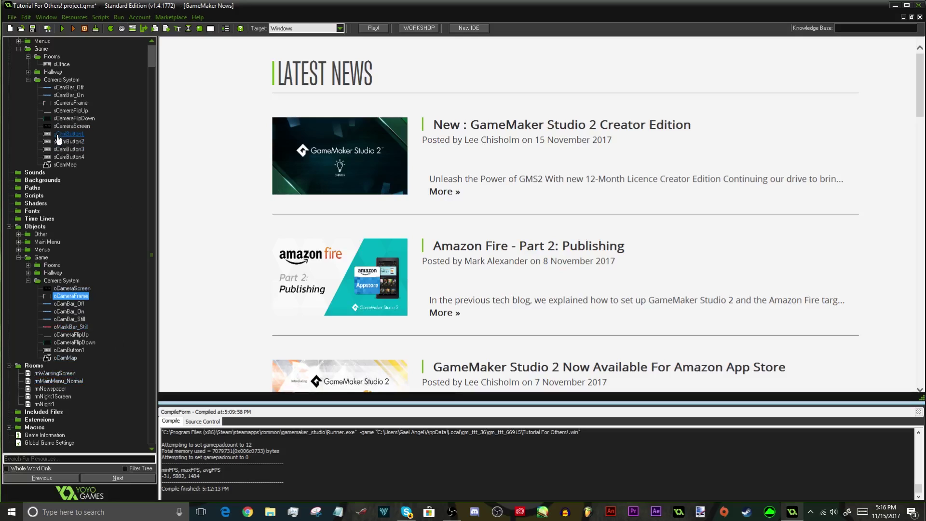
left_click(67, 288, "shift")
double_click(68, 289)
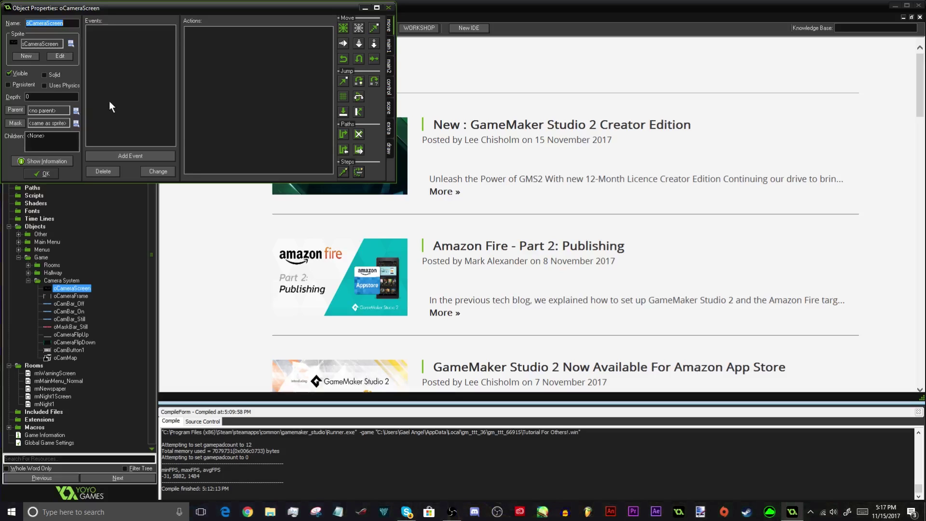
left_click(53, 175)
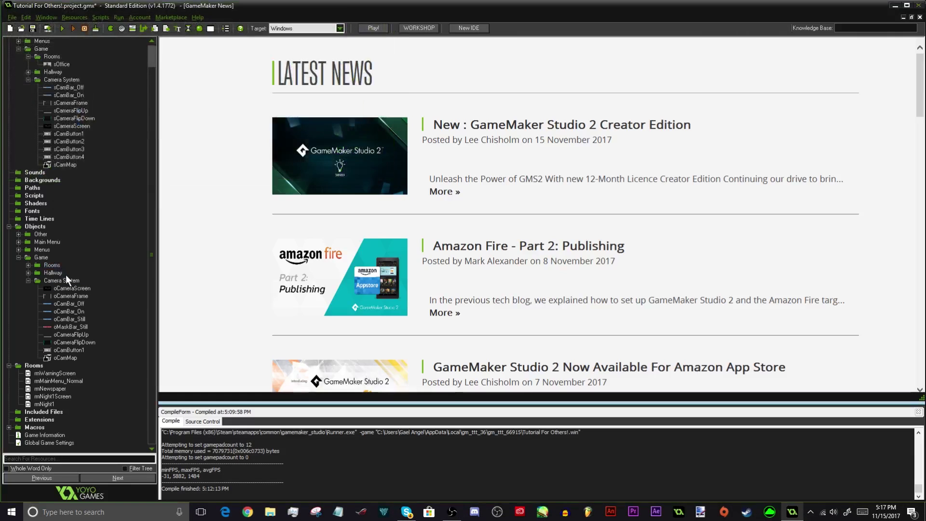
- Create a sprite in the sprites' Camera System group and name it sCam1_No
right_click(61, 86)
left_click(74, 99)
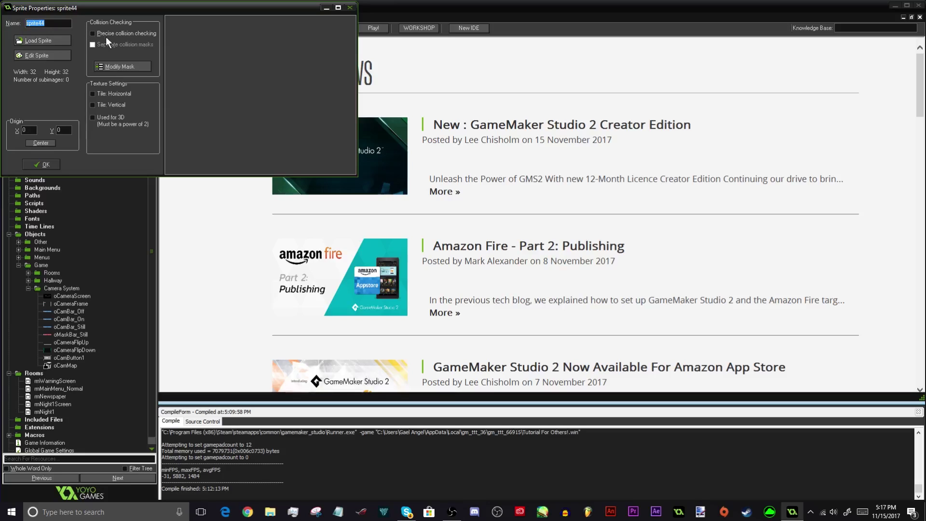
left_click_drag(75, 7, 318, 67)
type("s")
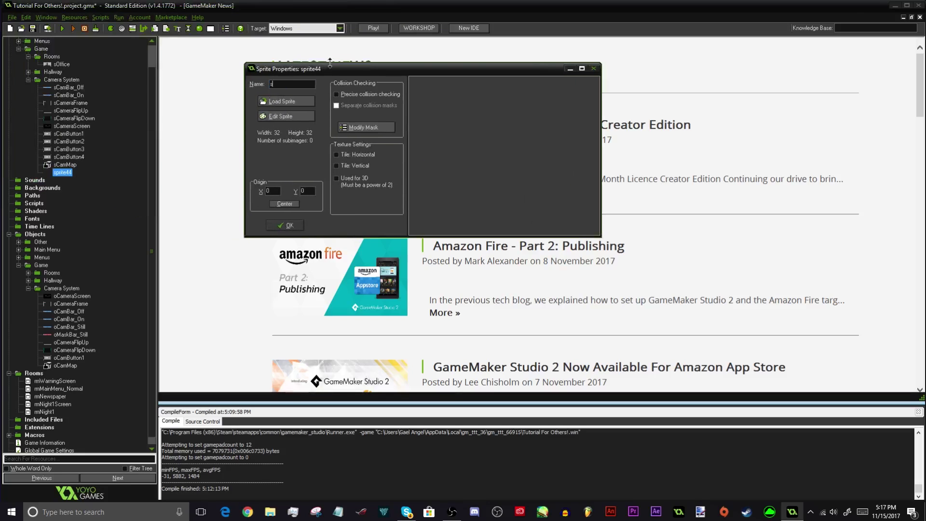
type("Cam1")
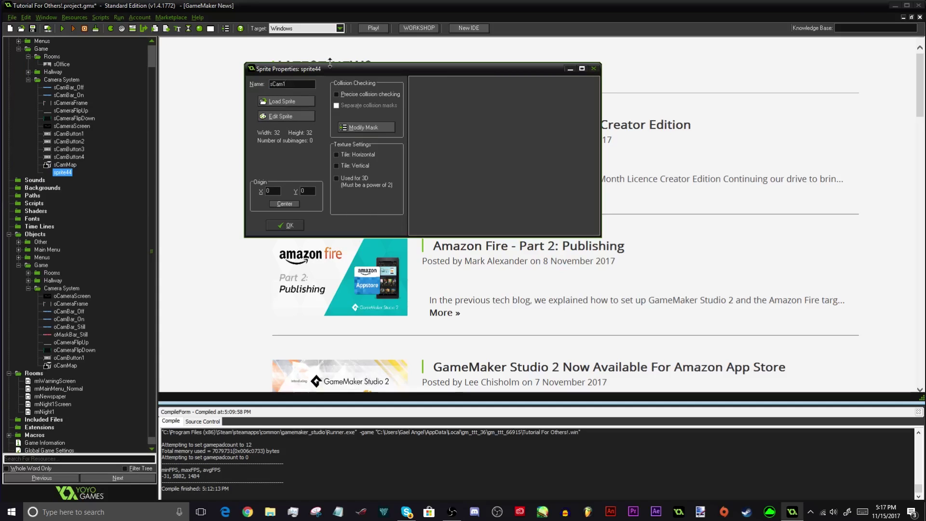
type("_No")
left_click_drag(297, 84, 290, 83)
left_click(297, 86)
- Inspect the sCamMap image and the sCameraScreen sprite's properties, and close both
double_click(67, 166)
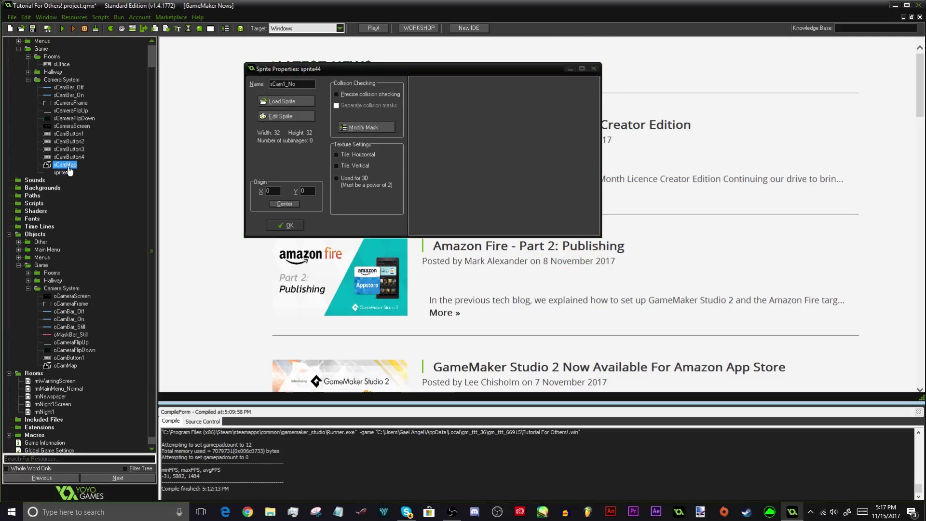
left_click(192, 123)
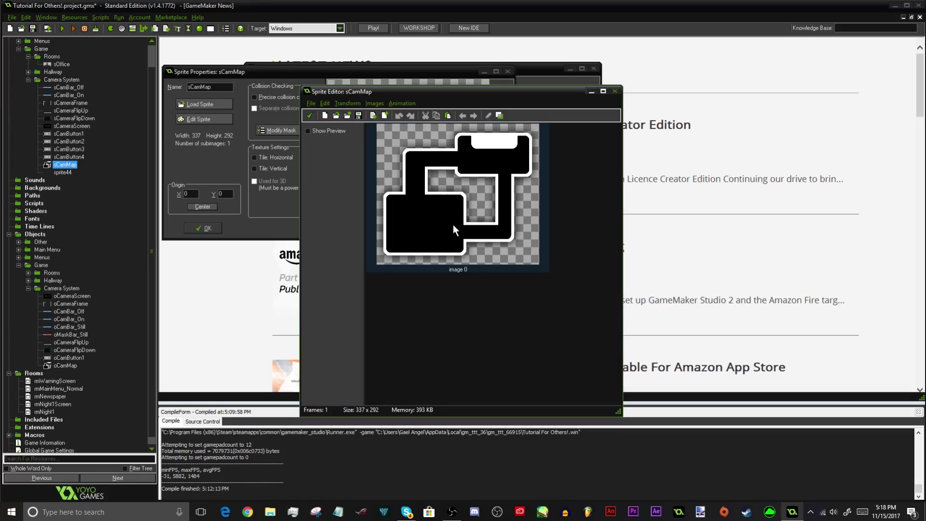
left_click(478, 215)
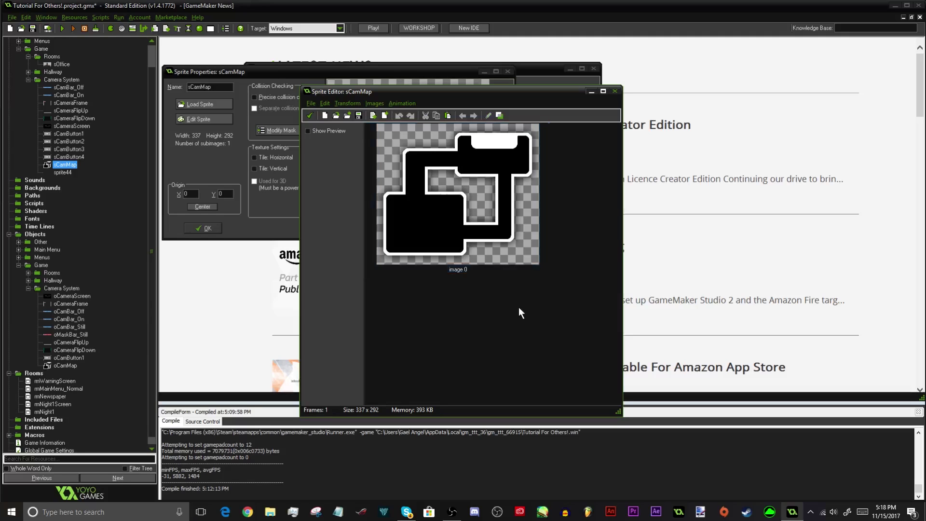
left_click(309, 116)
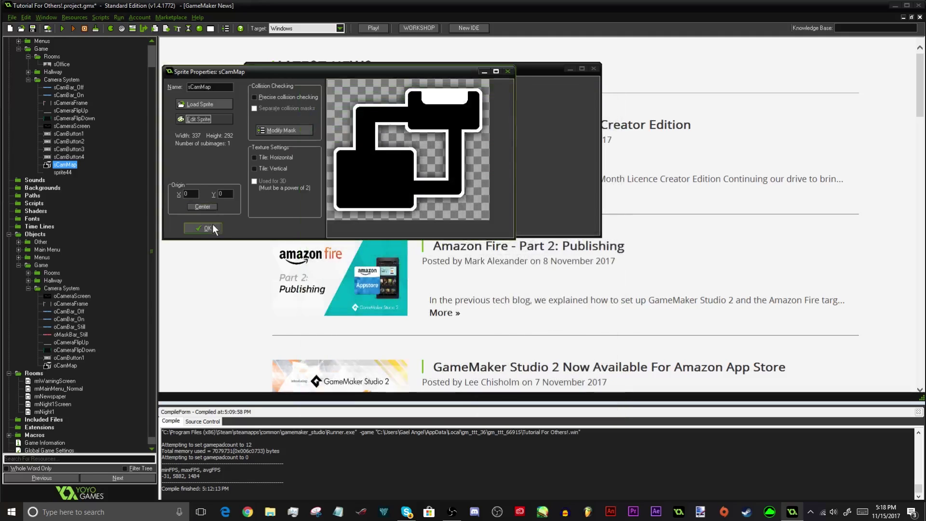
left_click(202, 229)
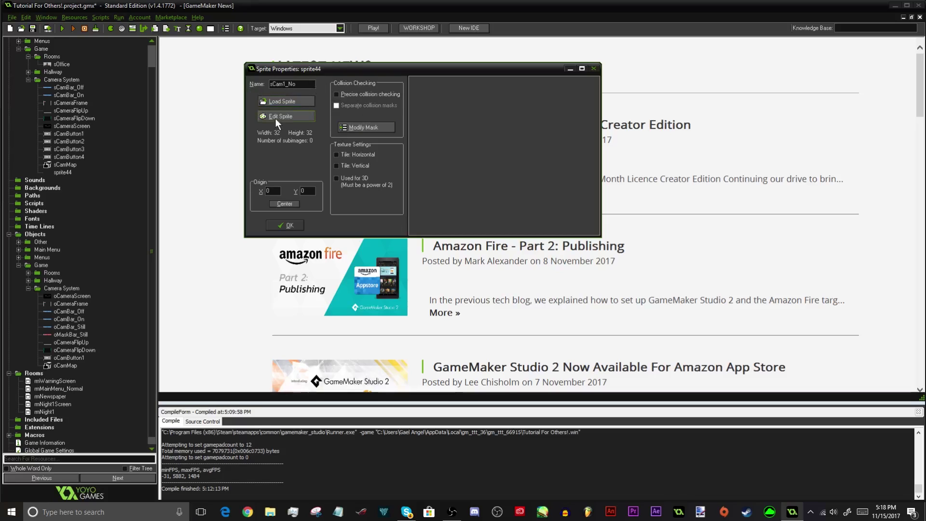
double_click(68, 126)
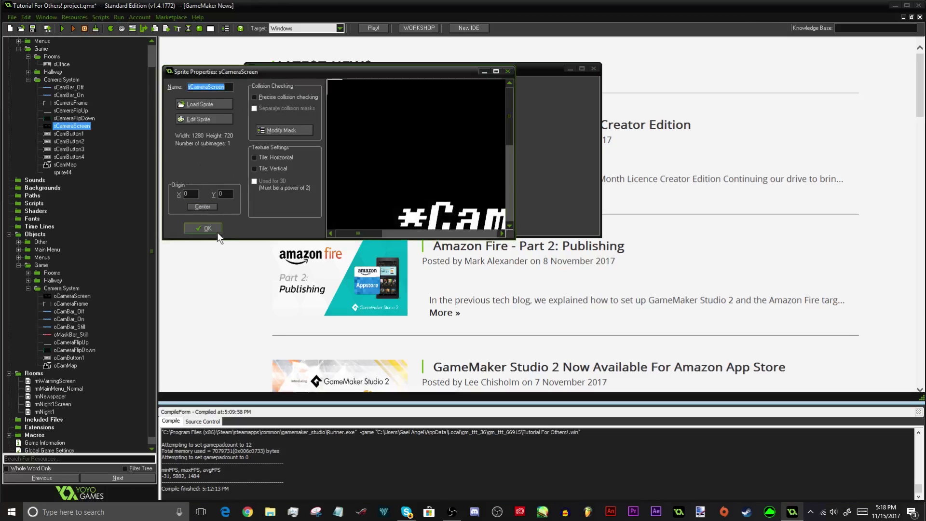
left_click(217, 233)
- Create a blank 1280 x 720 image for the sCam1_No sprite
left_click(270, 116)
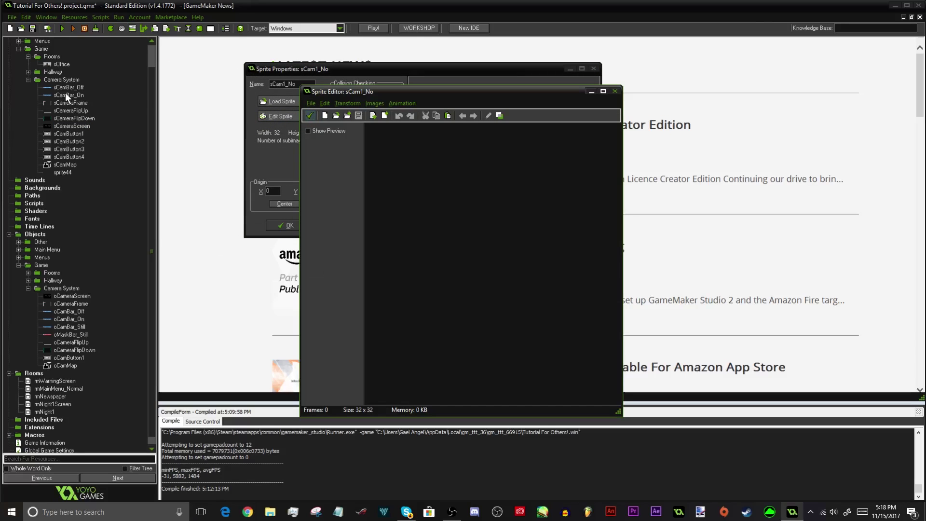
left_click(324, 116)
type("1280")
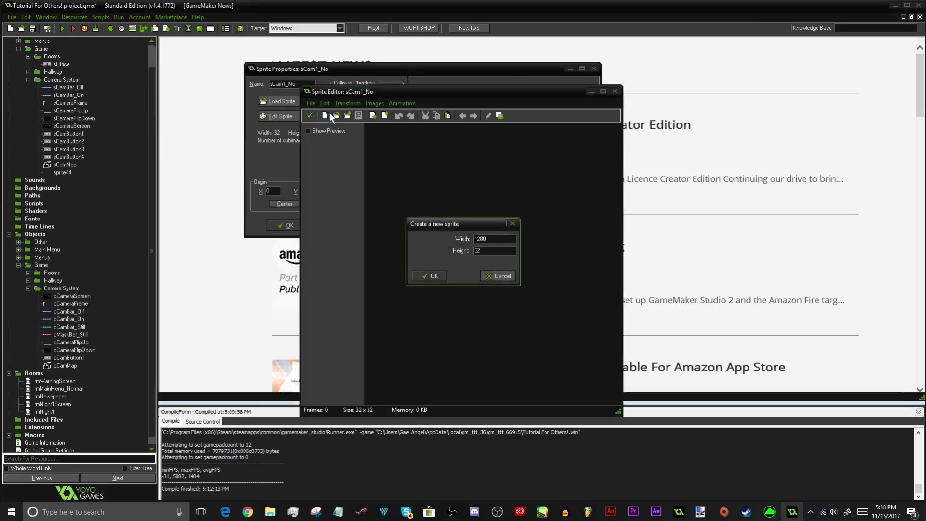
double_click(487, 250)
type("720")
key("Return")
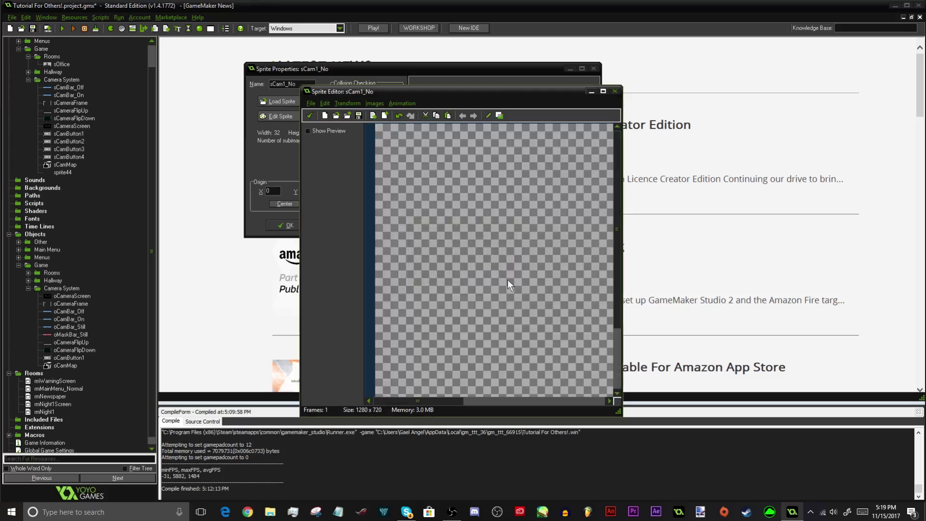
- Open the blank sCam1_No image for editing at full size and flood fill it with dark blue
left_click(615, 91)
left_click(535, 271)
left_click(602, 91)
double_click(450, 149)
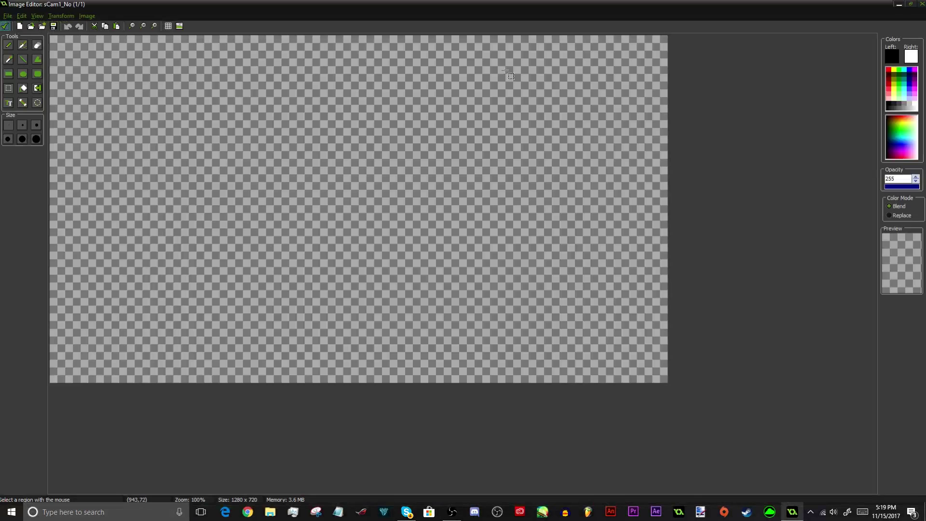
left_click(23, 88)
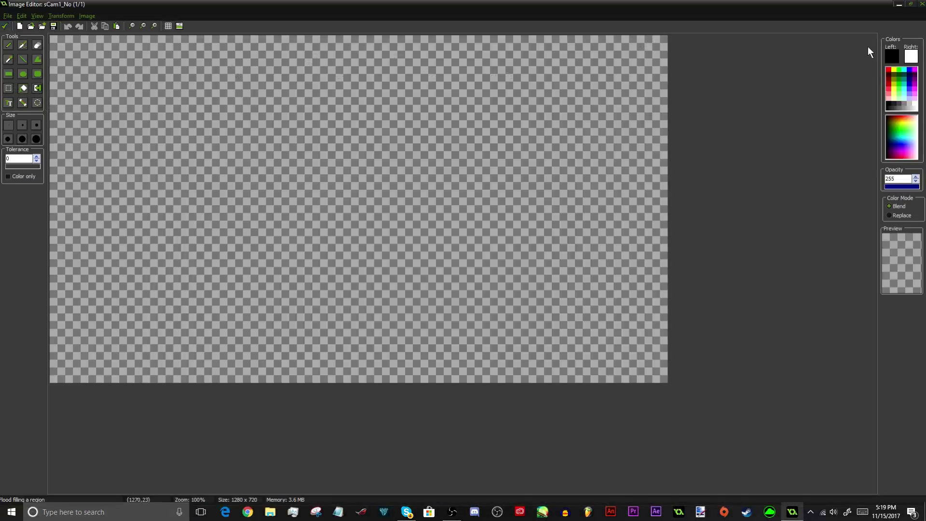
left_click(911, 75)
left_click(485, 151)
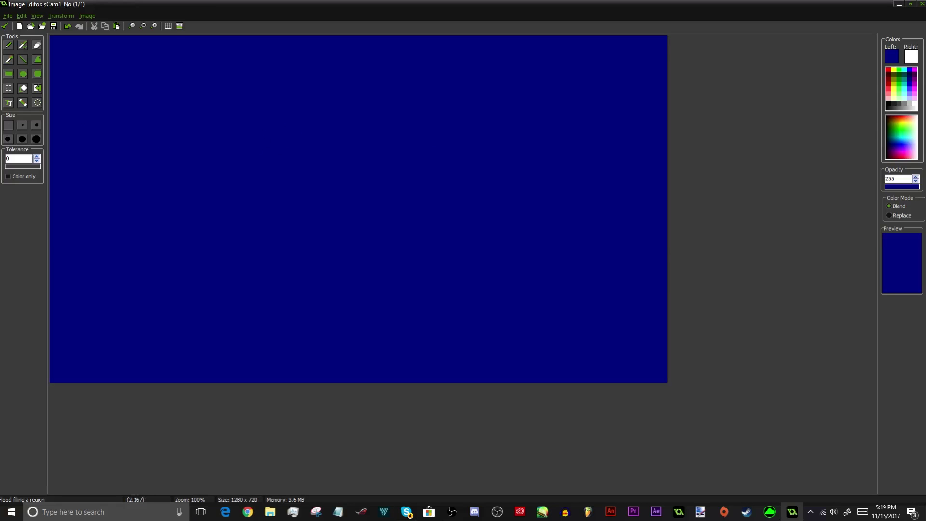
- Add the text "Camera 1" in white to the blue image
left_click(9, 102)
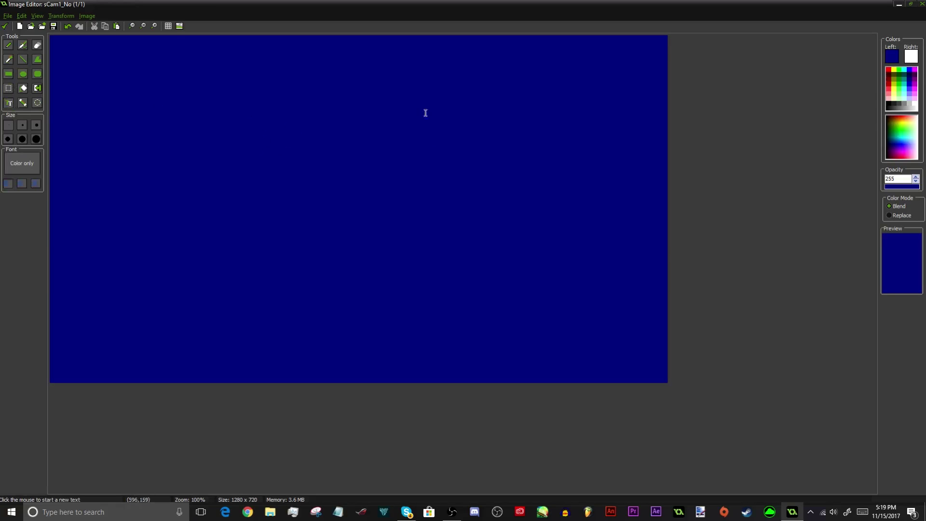
left_click(909, 100)
left_click(136, 217)
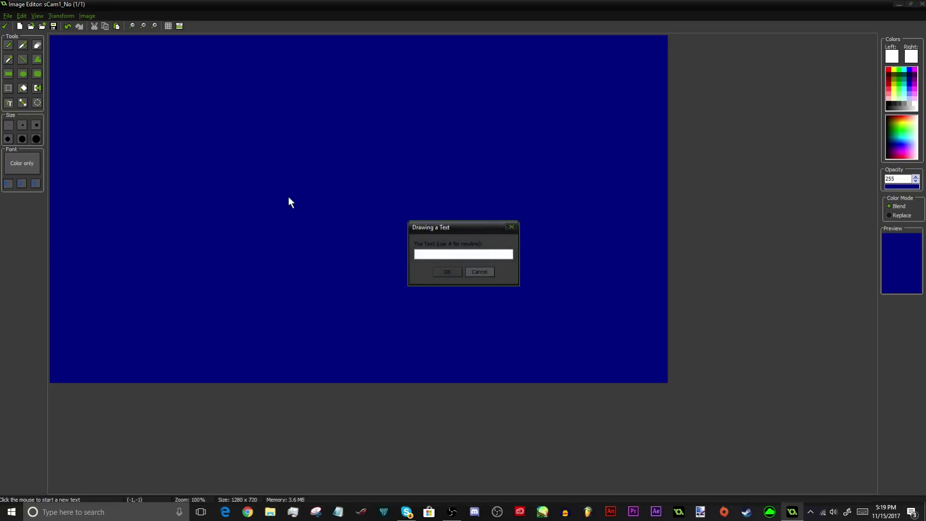
type("Cam1")
key("Return")
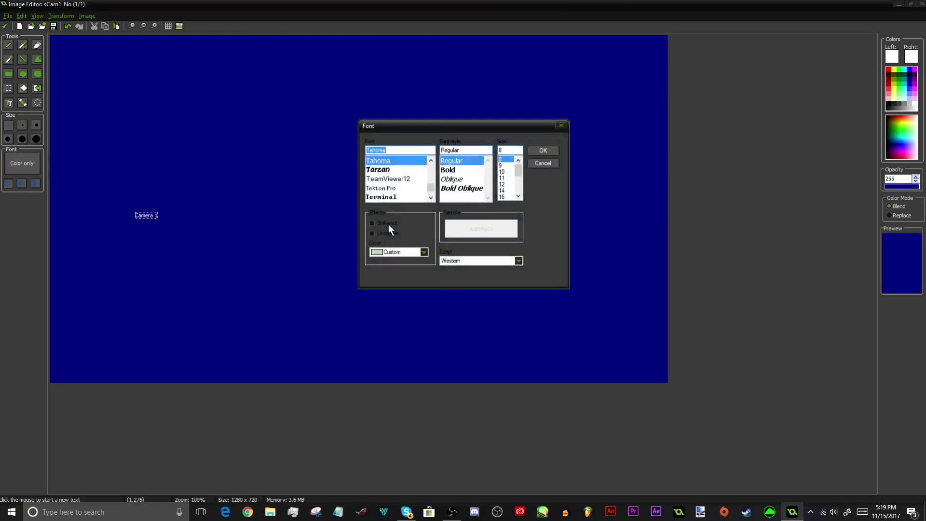
- Set the camera label's font to Sugarpunch DEMO, Regular, size 72
scroll(412, 188, "down", 5)
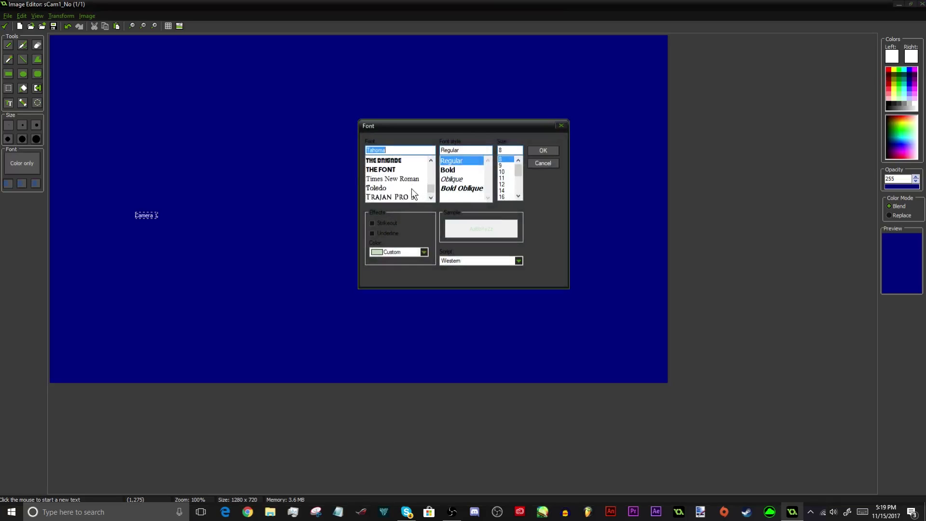
scroll(413, 188, "down", 8)
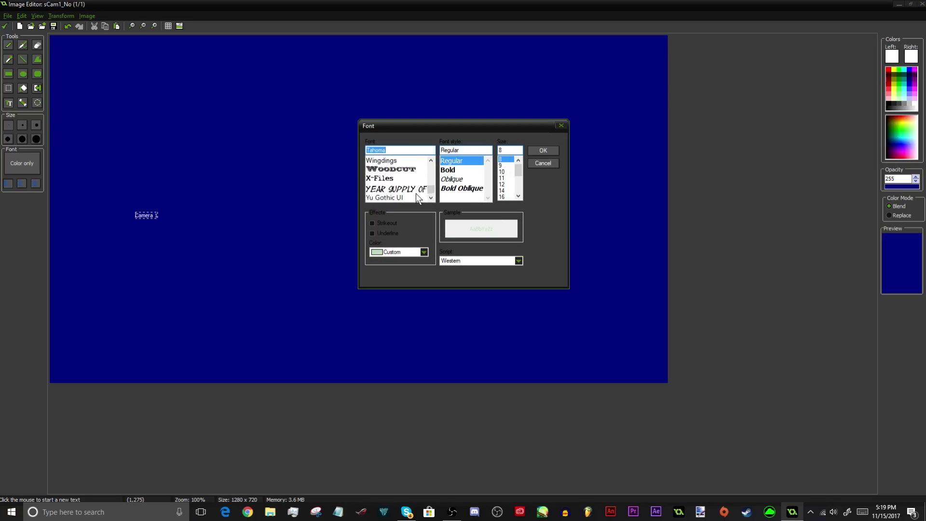
scroll(409, 166, "up", 15)
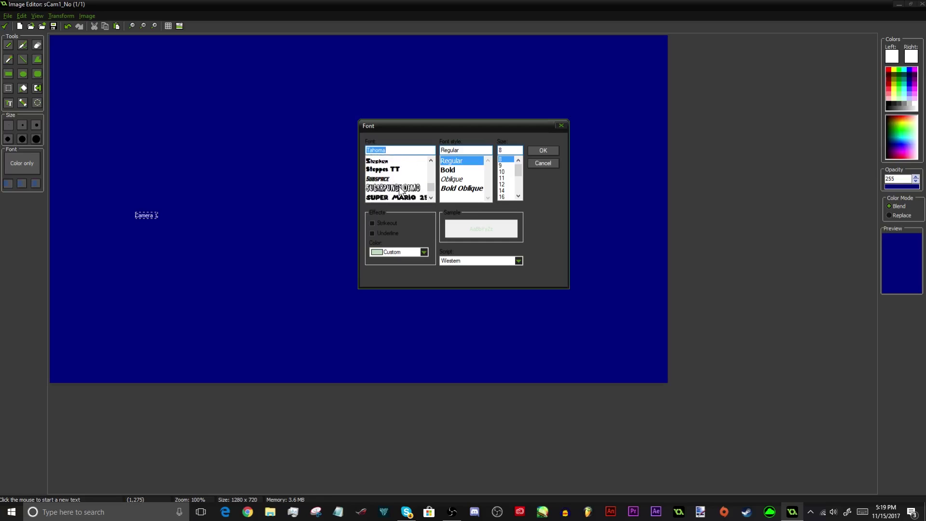
left_click(402, 180)
left_click(401, 187)
scroll(508, 195, "down", 3)
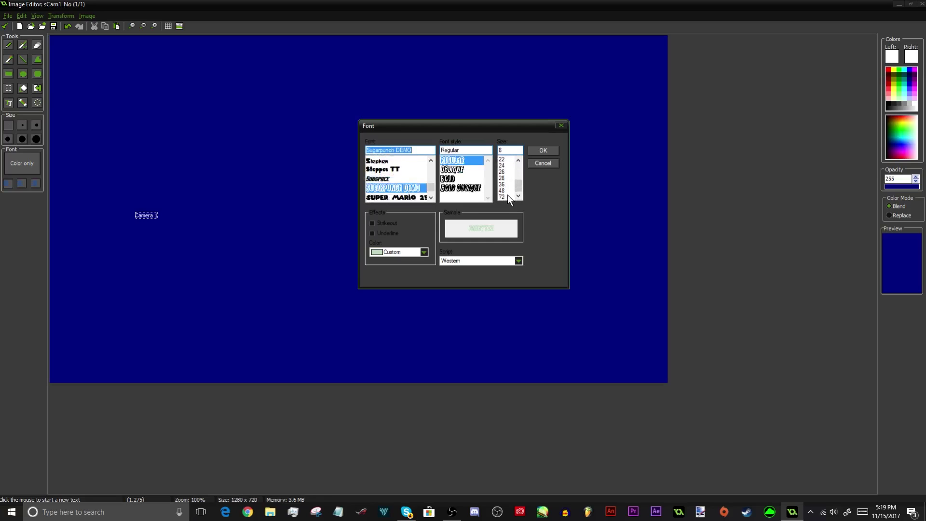
left_click(508, 195)
left_click(544, 152)
- Move the "Camera 1" text to the middle of the image, keeping font size 72, and save the image and sprite
left_click_drag(294, 252, 419, 209)
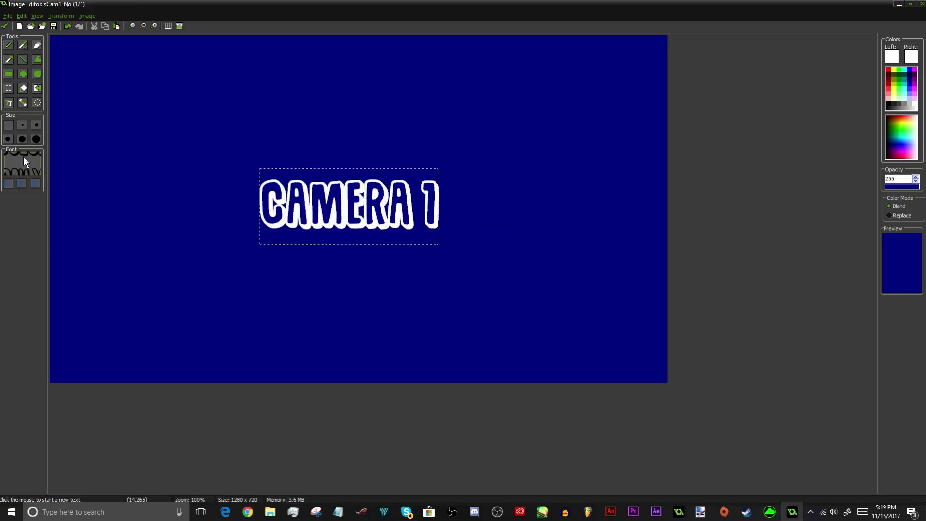
left_click(476, 222)
left_click(503, 197)
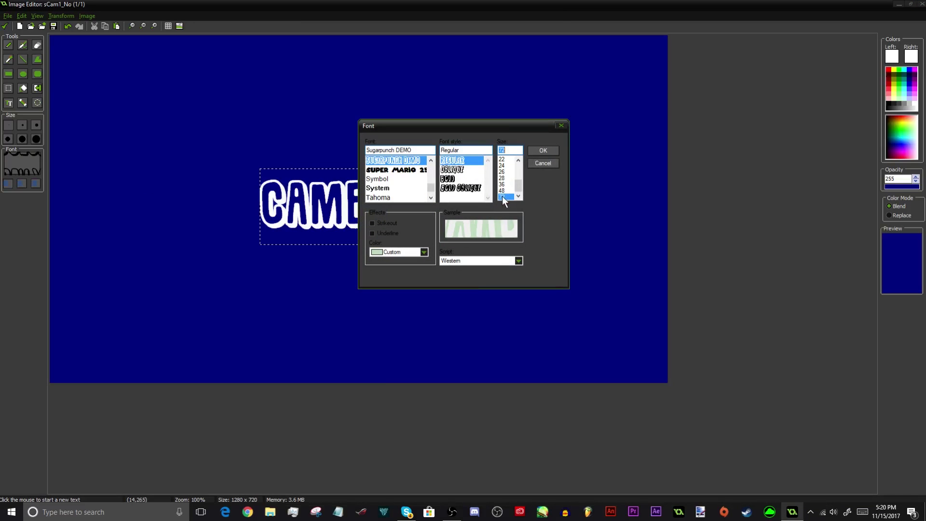
left_click(540, 152)
left_click(6, 26)
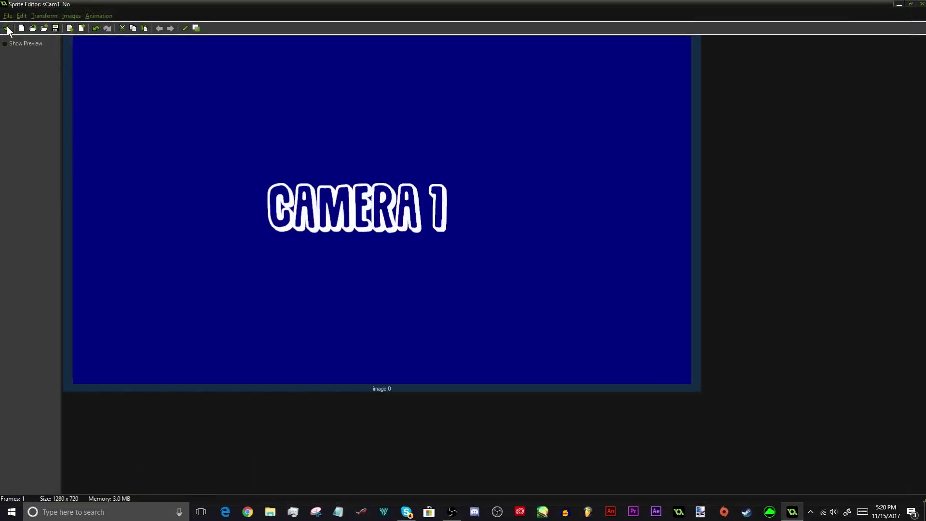
left_click(7, 28)
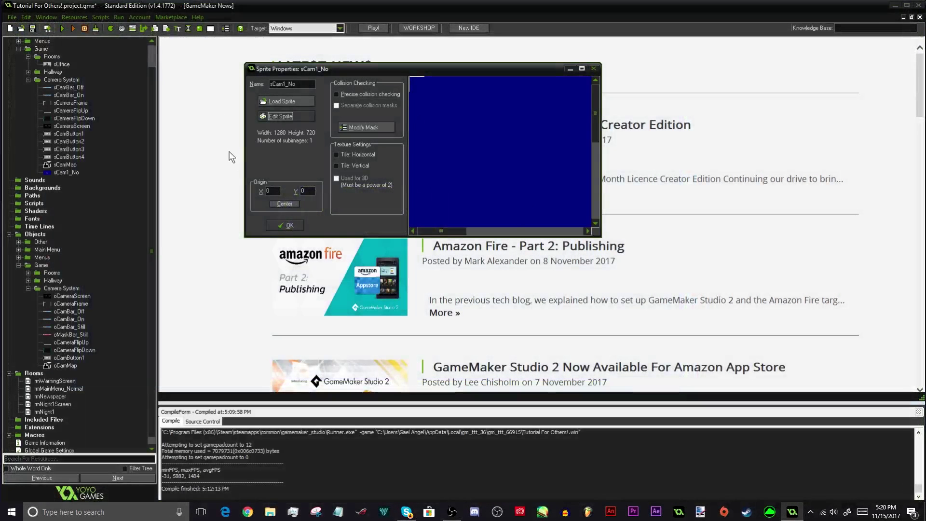
left_click(301, 225)
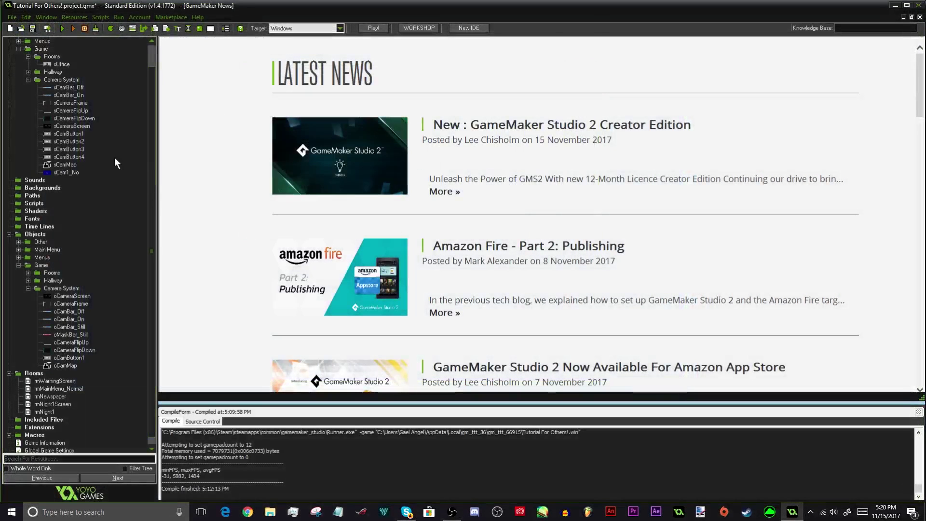
- Create a sprite named sCam2_No in the sprites' Camera System group with a blank 1280 x 720 image
right_click(54, 80)
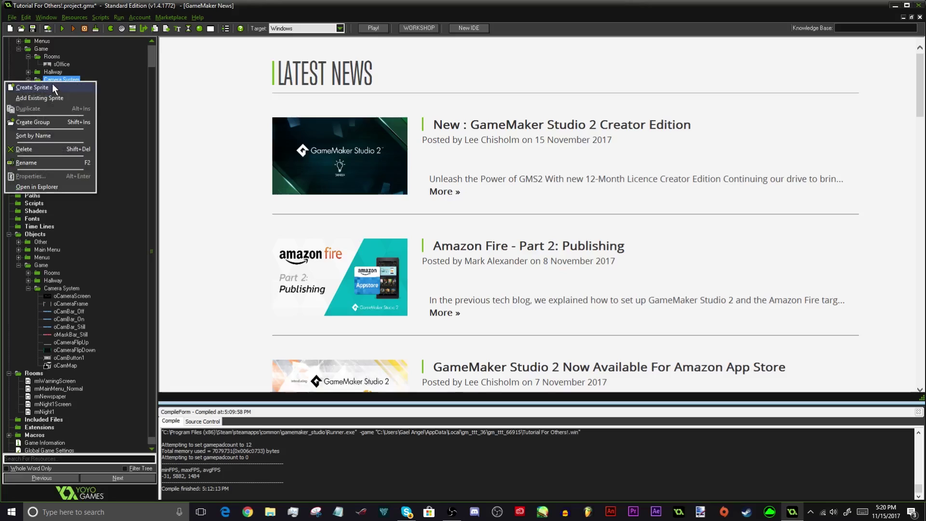
left_click(52, 83)
type("sCam2_No")
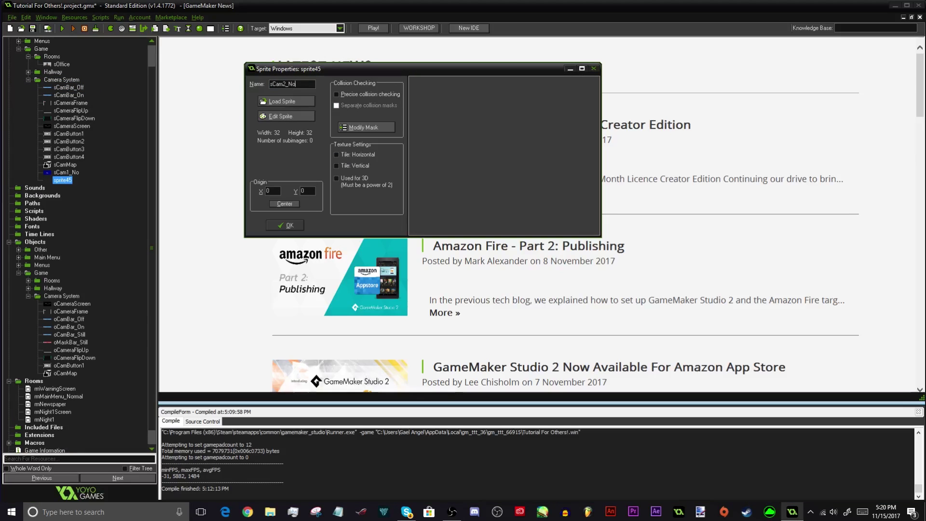
left_click(266, 117)
left_click(19, 31)
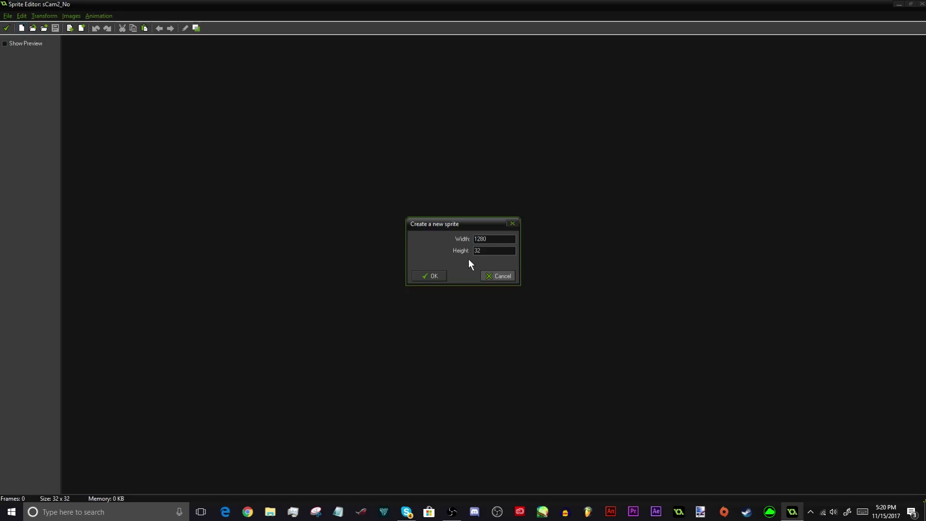
type("720")
key("Return")
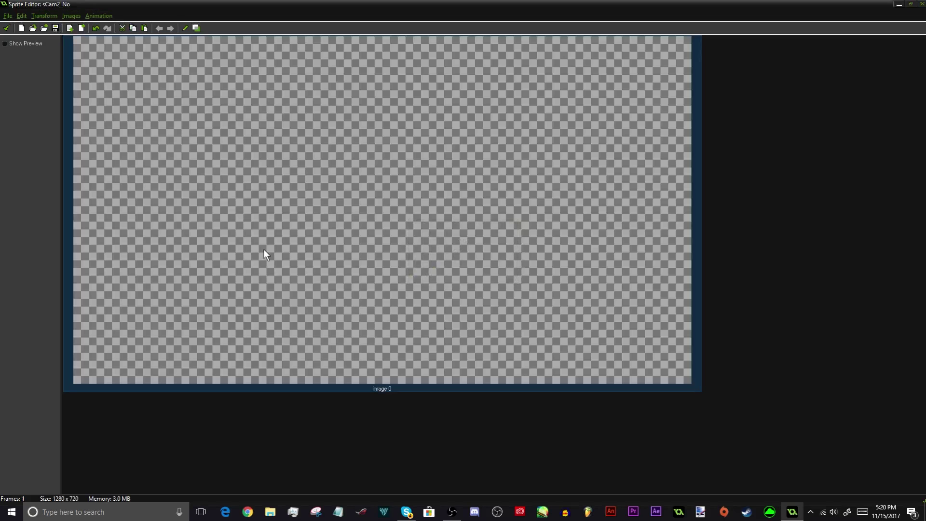
- Open the sCam2_No image for editing and flood fill it with green
double_click(92, 213)
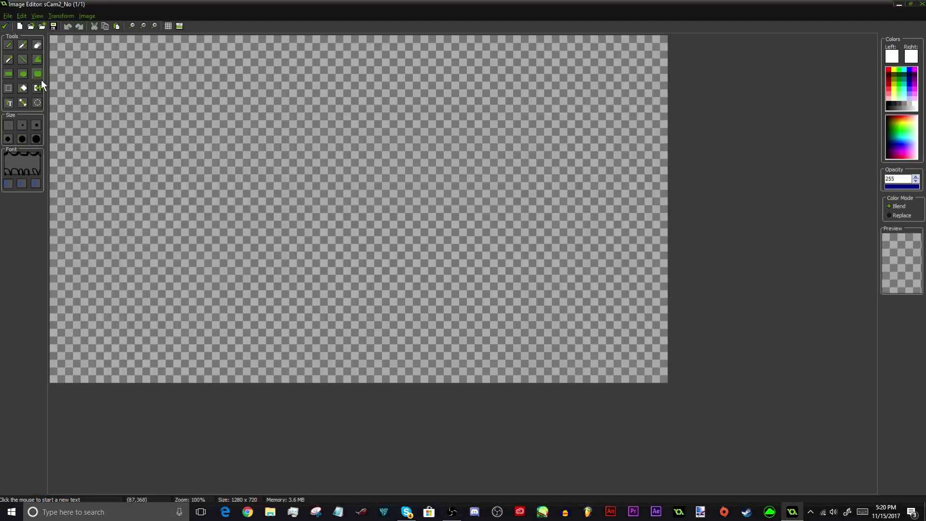
left_click(37, 89)
left_click(900, 81)
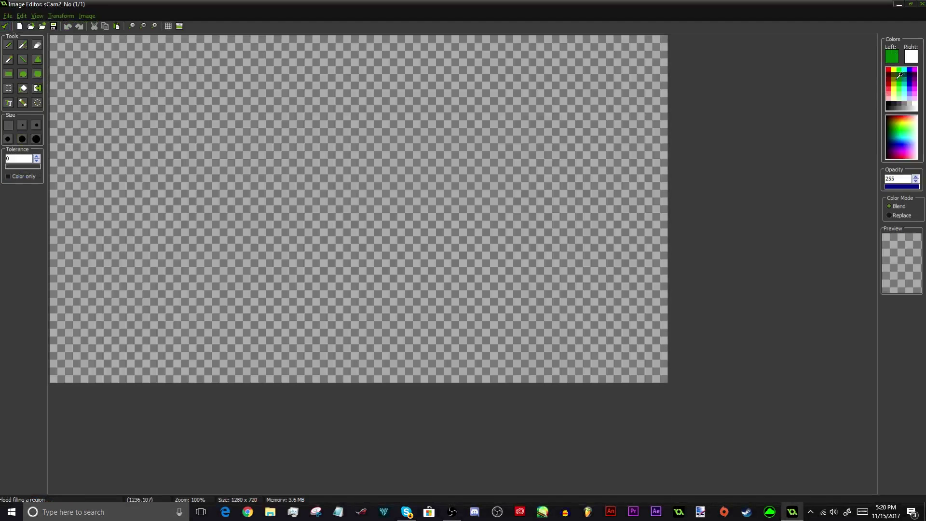
left_click(212, 186)
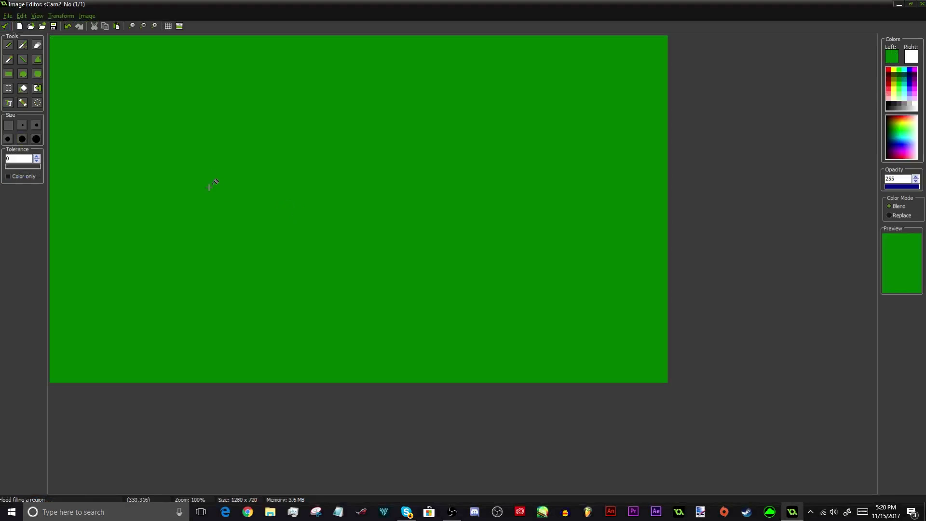
- Add the text "Camera 2" in white on the green sCam2_No image
left_click(914, 104)
left_click(8, 102)
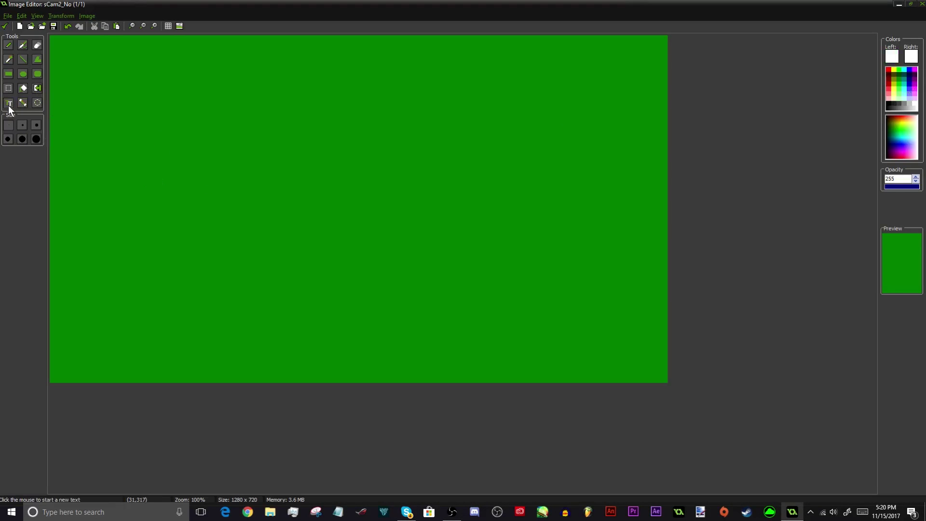
left_click(224, 213)
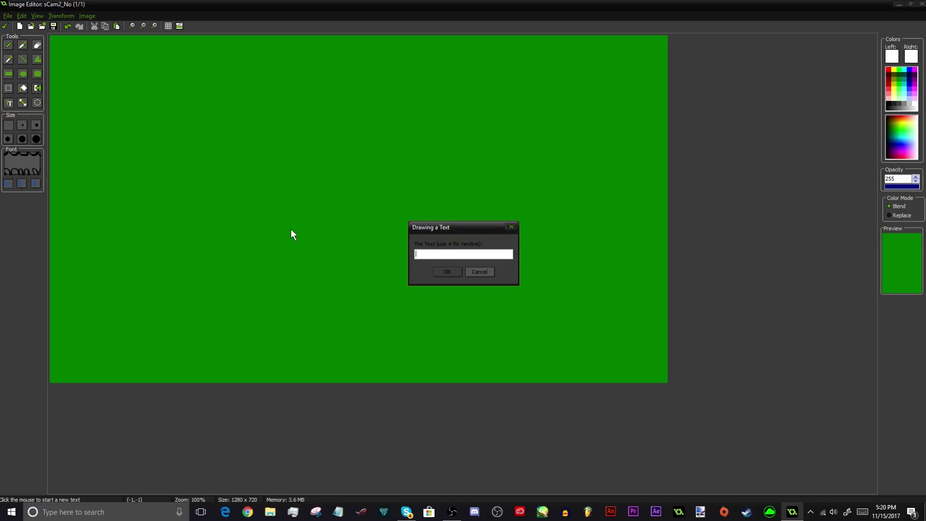
type("CAMERA 2")
key("Return")
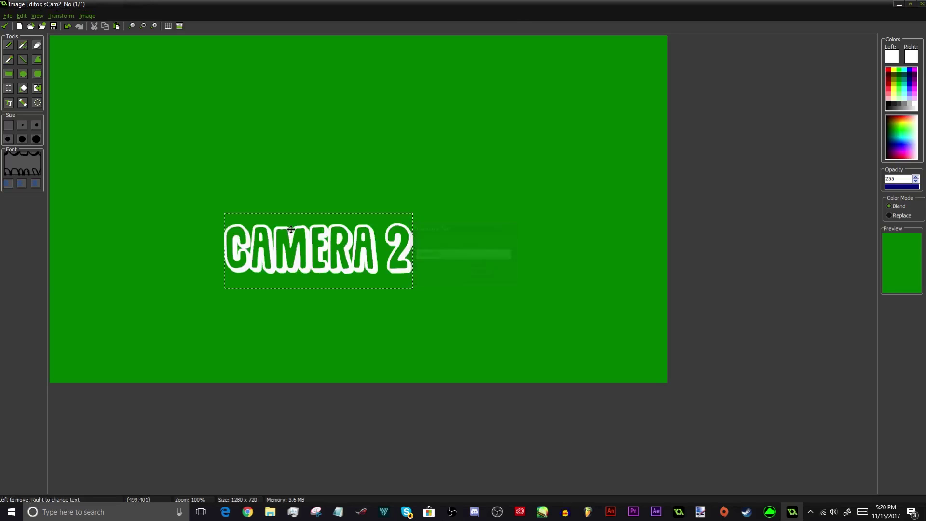
- Move the "Camera 2" text to the middle of the image and save the image and sprite
left_click_drag(291, 230, 332, 171)
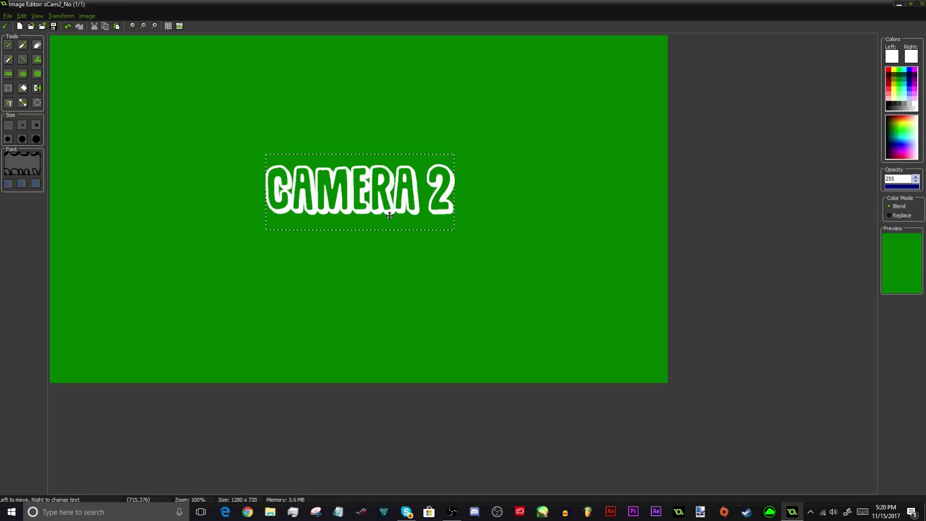
left_click(5, 26)
left_click(5, 26)
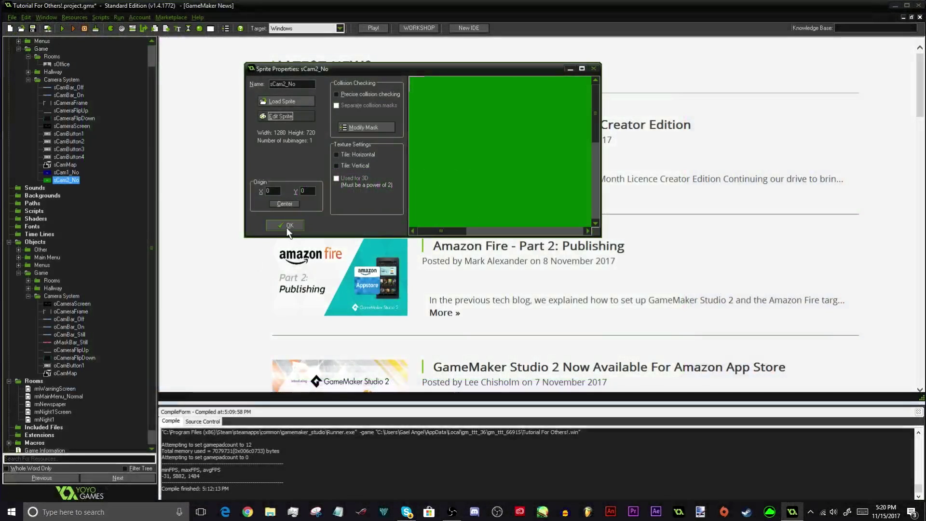
left_click(286, 226)
- Create a sprite named sCam3_No in the sprites' Camera System group with a blank 1280 x 720 image
right_click(62, 80)
left_click(84, 86)
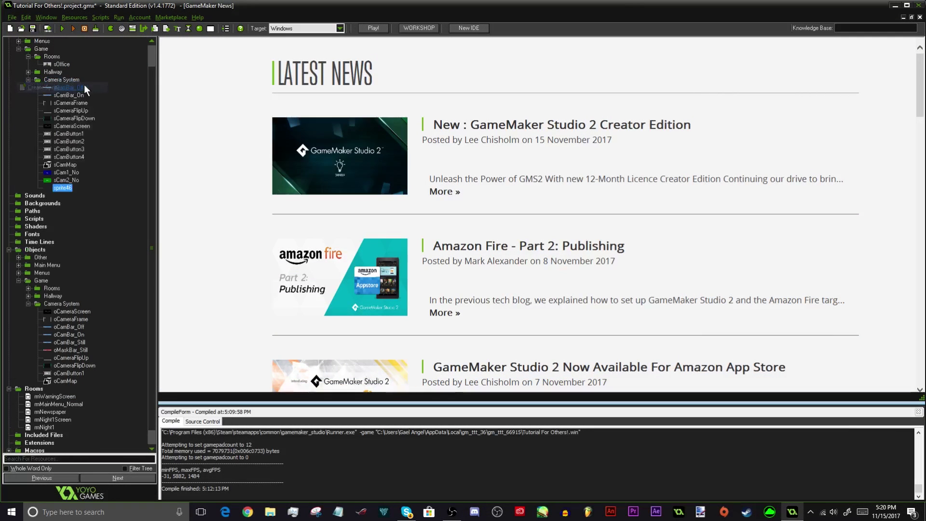
type("sCam3")
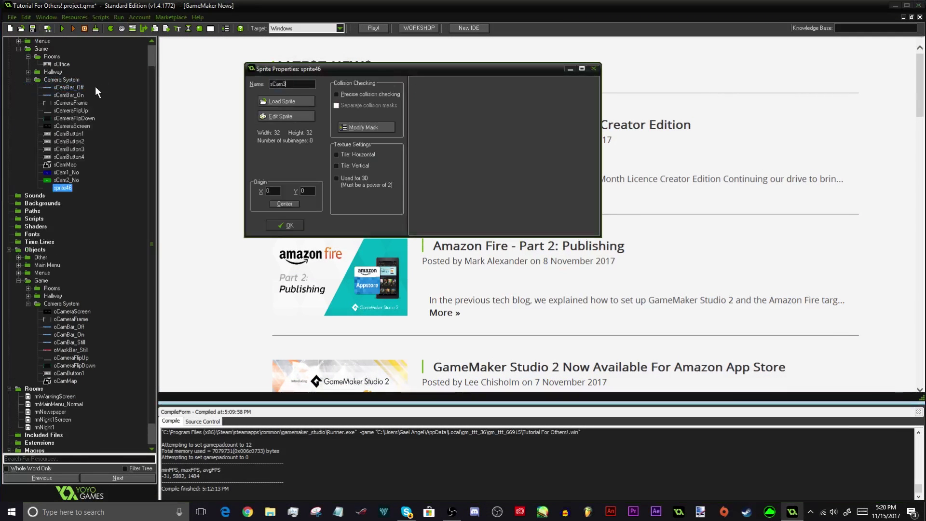
type("_No")
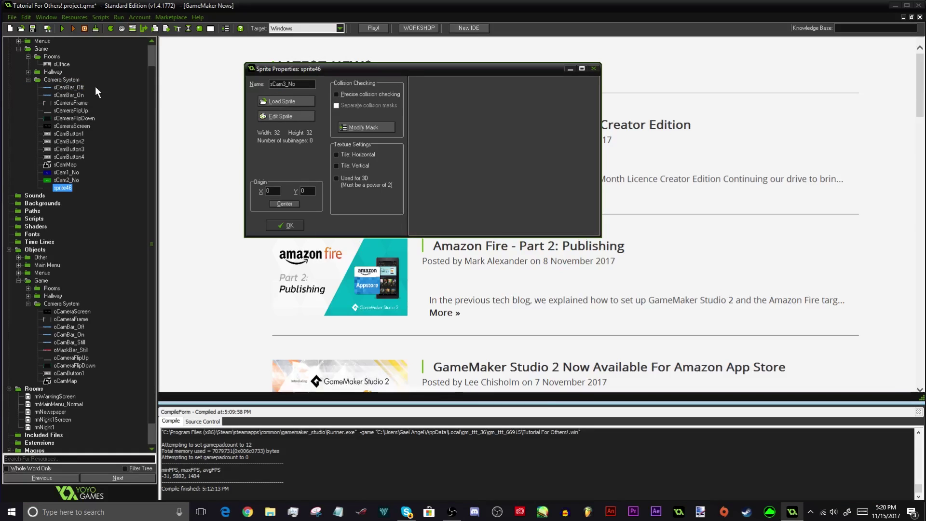
left_click(281, 117)
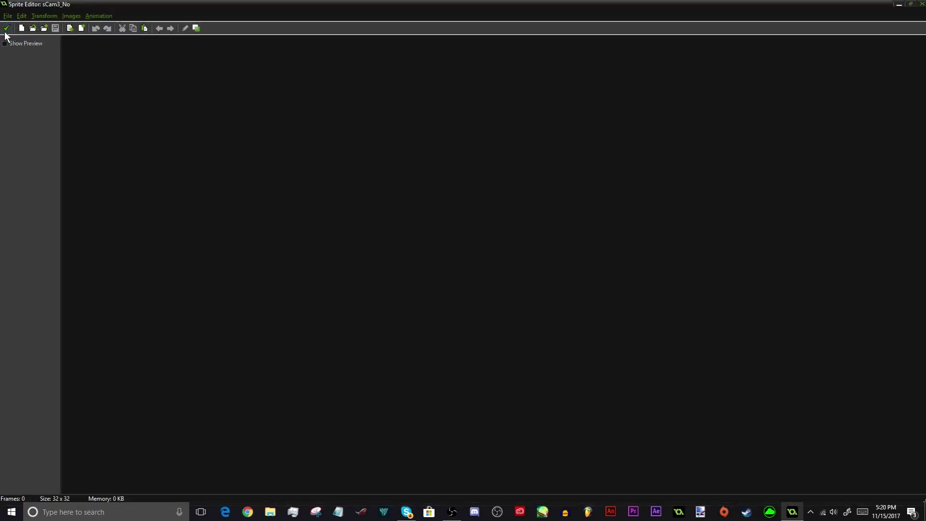
left_click(21, 27)
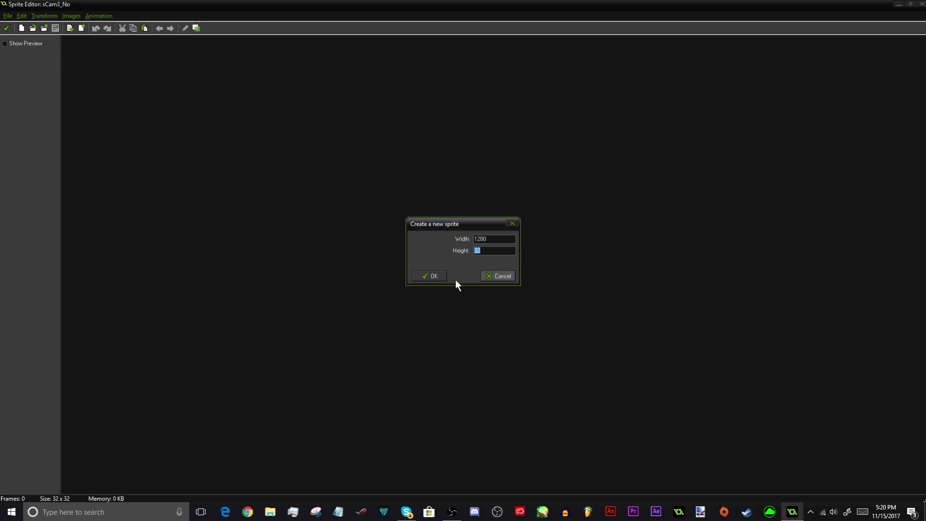
type("720")
key("Return")
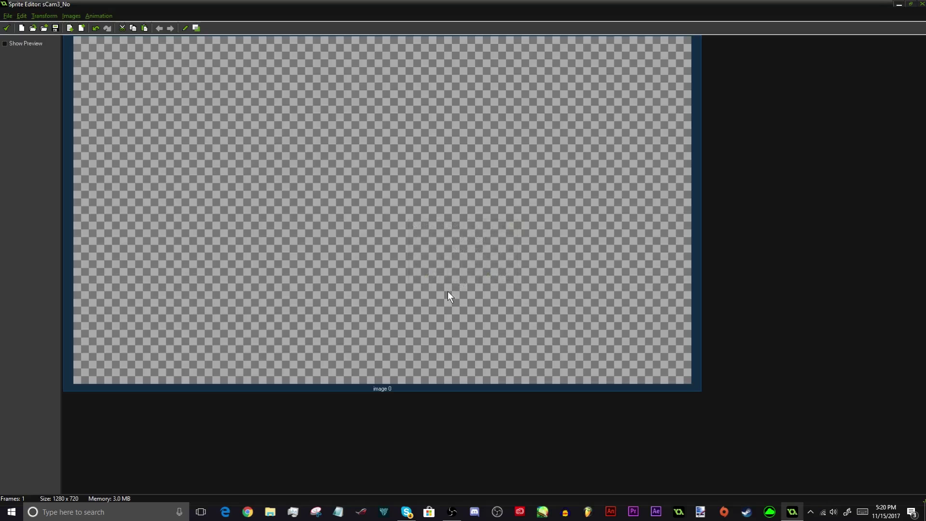
- Open the sCam3_No image for editing and flood fill it with dark red
double_click(447, 292)
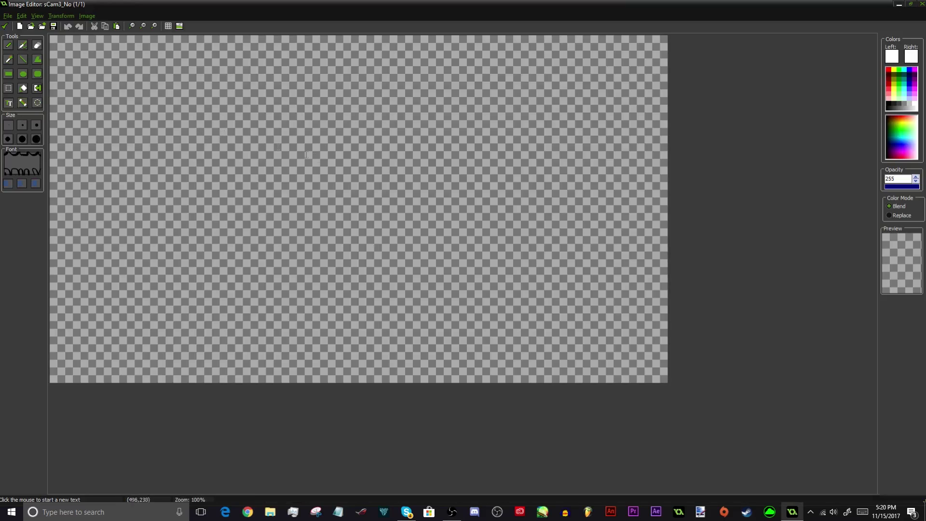
left_click(36, 89)
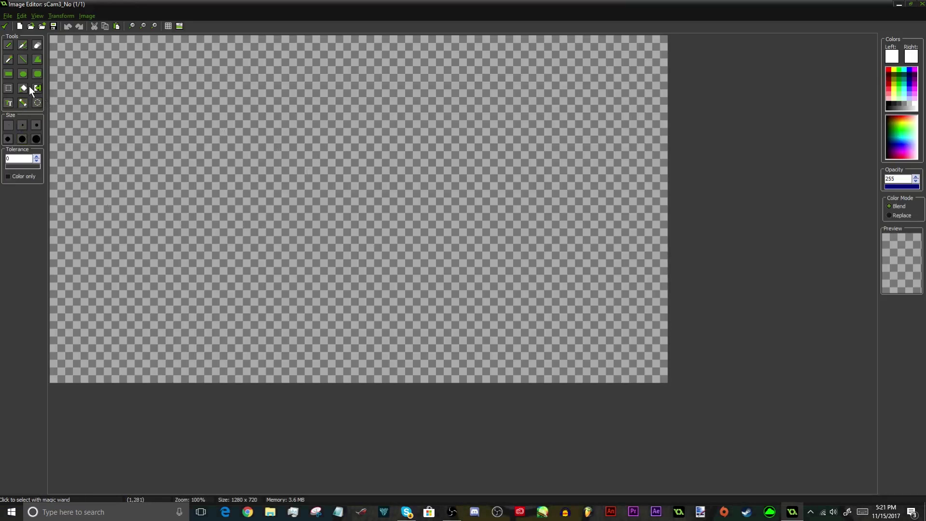
left_click(25, 87)
left_click(888, 74)
left_click(547, 171)
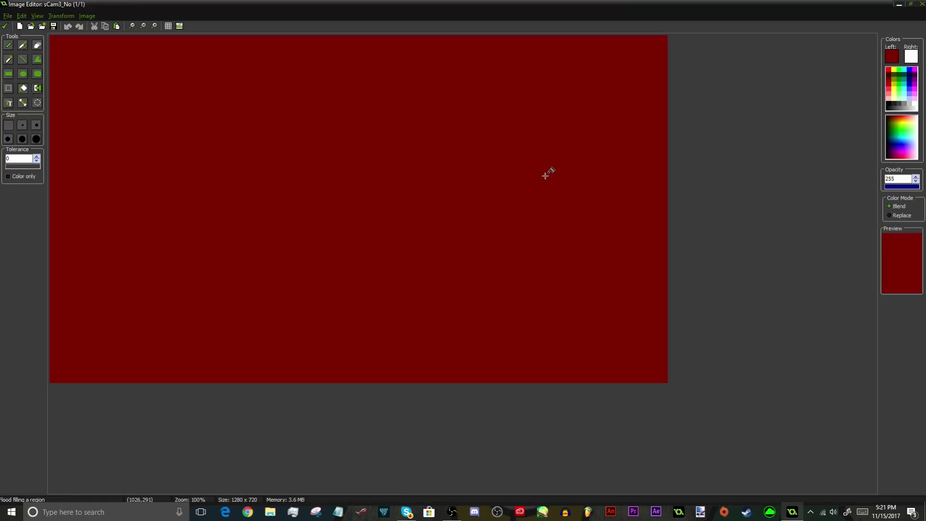
- Add the text "Camera 3" in white on the dark red sCam3_No image
left_click(10, 103)
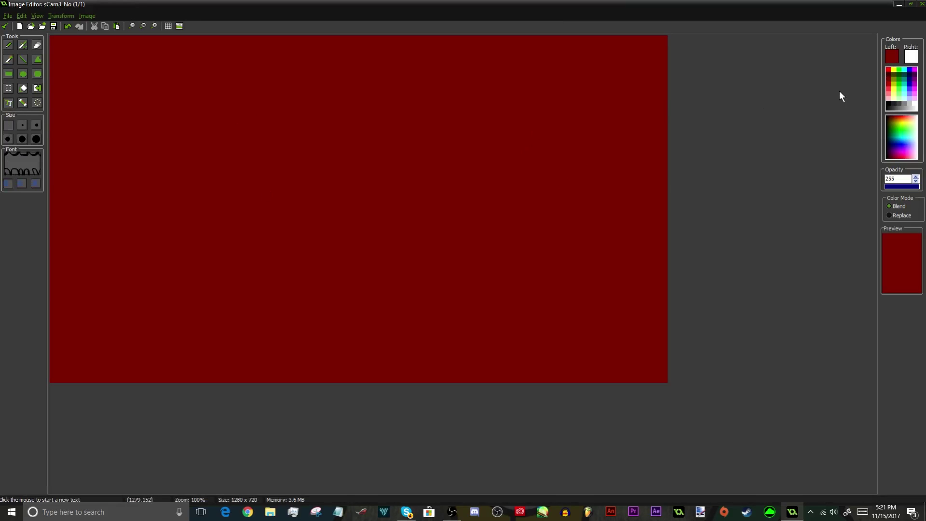
left_click(915, 103)
left_click(171, 217)
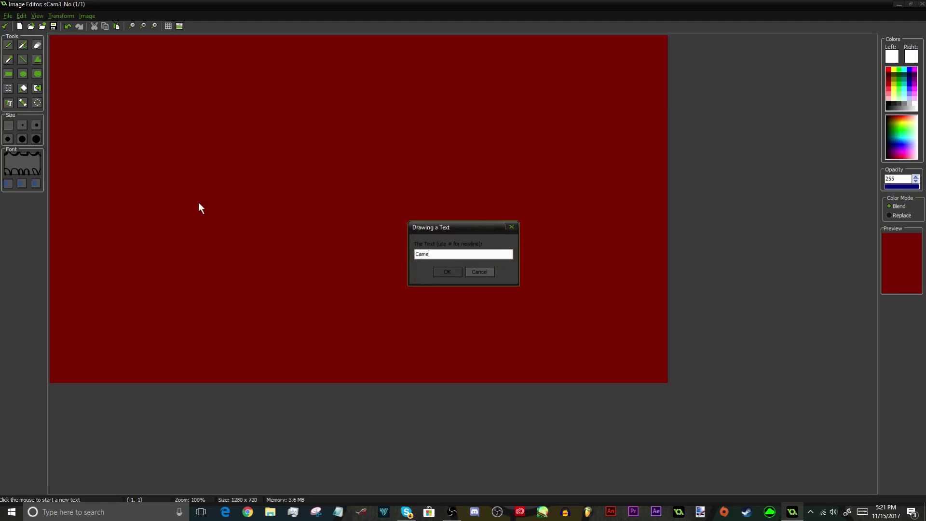
type("Camera 3")
key("Return")
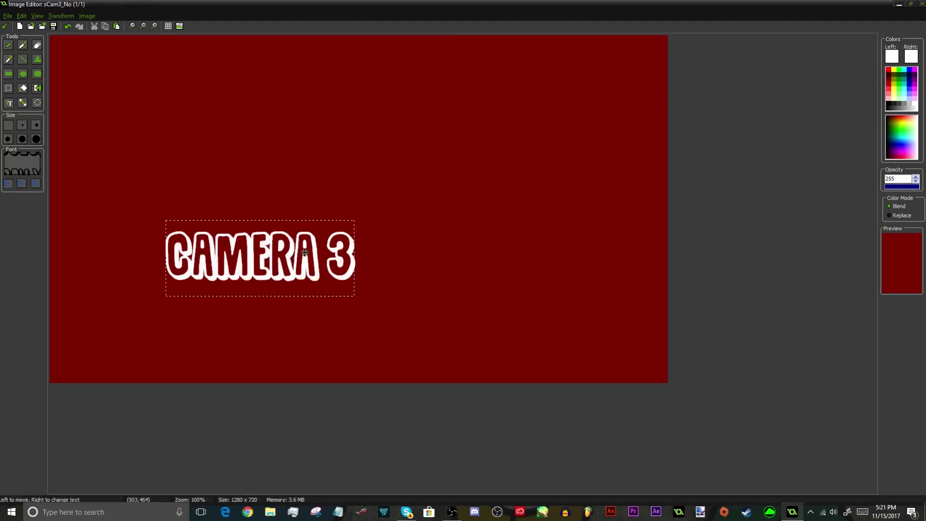
- Move the "Camera 3" text to the middle of the image and save the image and sprite
mouse_move(292, 262)
left_mouse_down()
mouse_move(421, 197)
mouse_move(396, 203)
left_mouse_up()
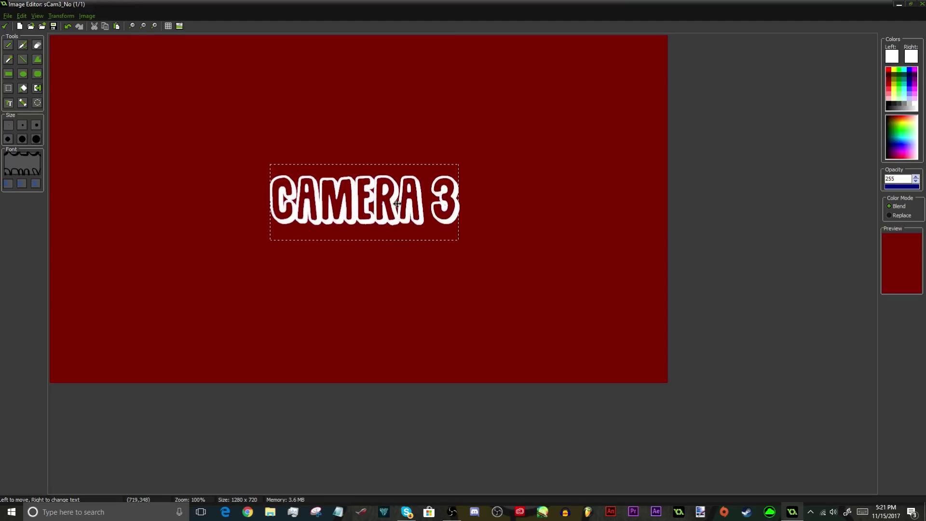
left_click(5, 26)
left_click(6, 27)
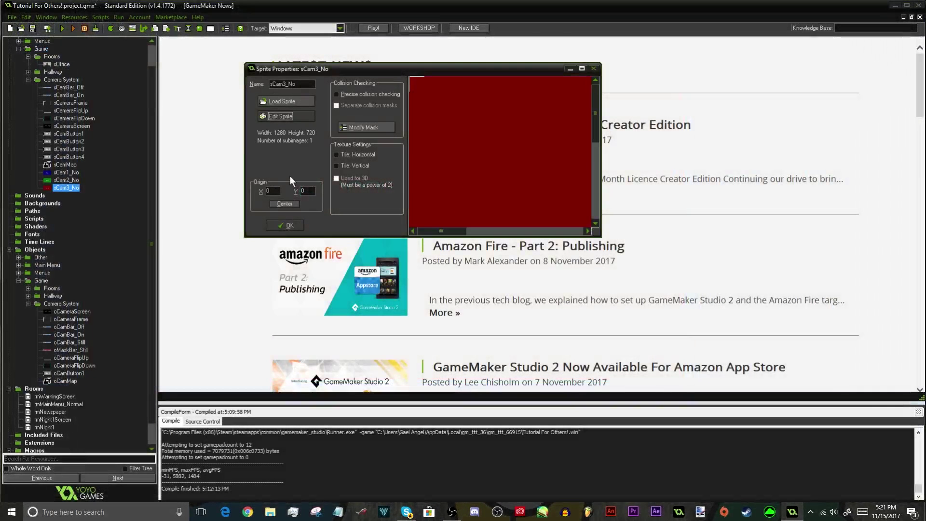
left_click(285, 225)
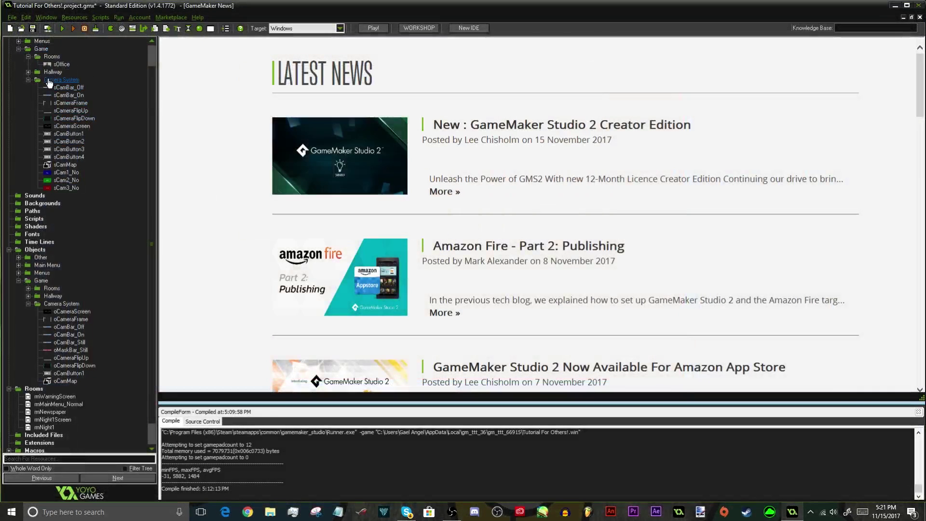
- Create a sprite named sCam4_No in the sprites' Camera System group with a blank 1280 x 720 image
right_click(47, 80)
left_click(51, 82)
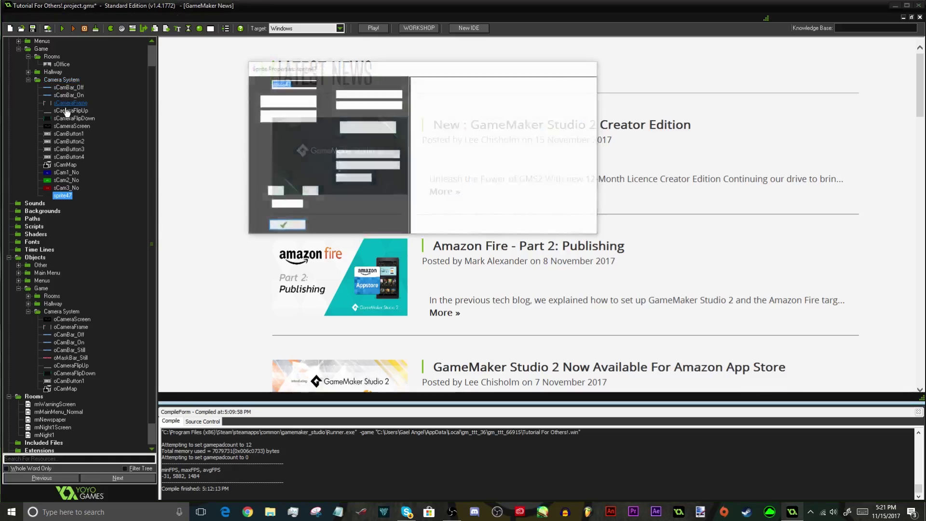
type("s")
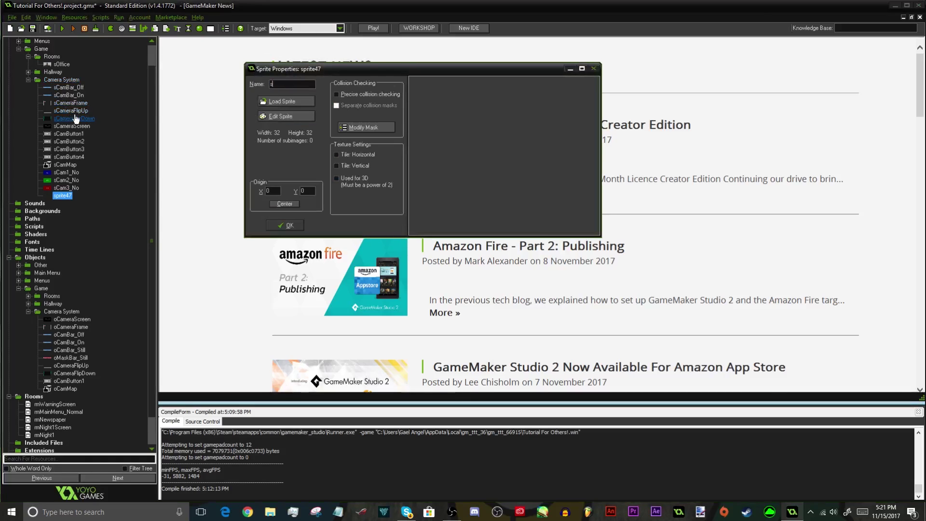
type("Cam4_No")
left_click(301, 120)
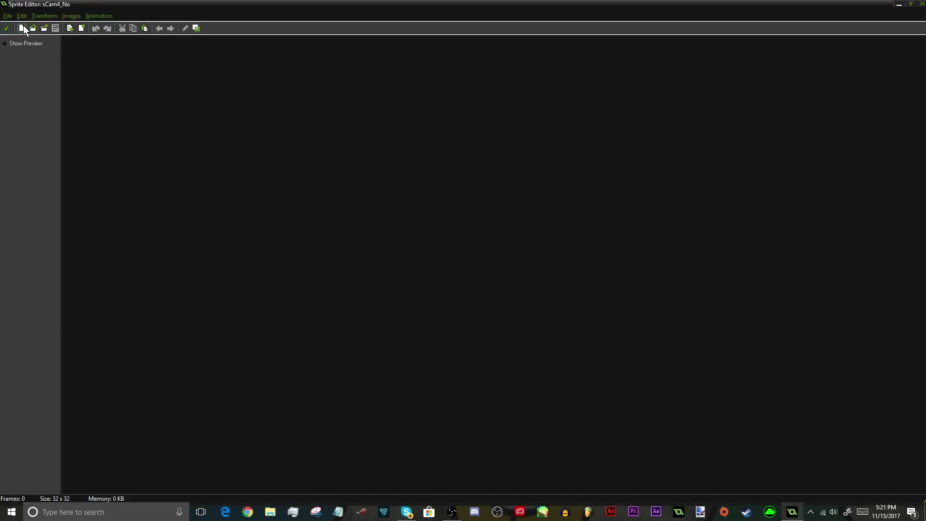
left_click(22, 27)
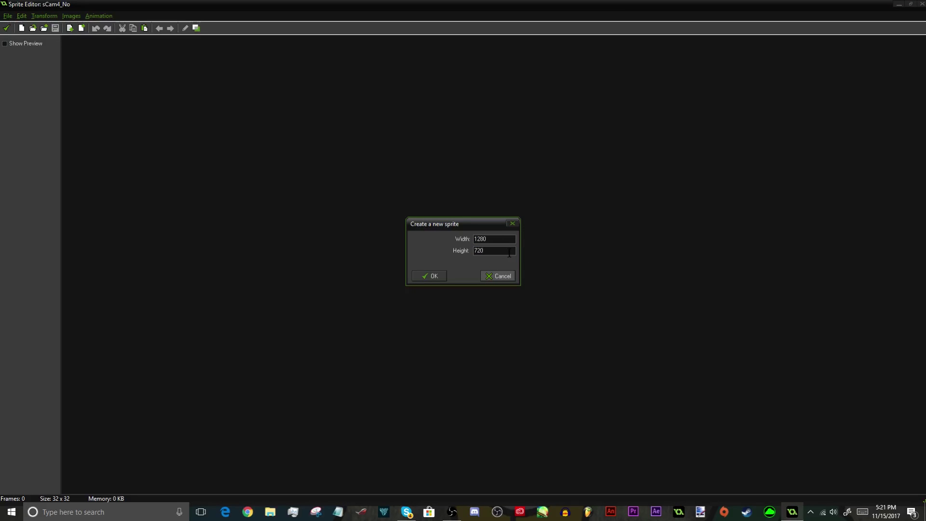
left_click(439, 275)
- Open the sCam4_No image for editing and flood fill it with dark yellow
double_click(372, 137)
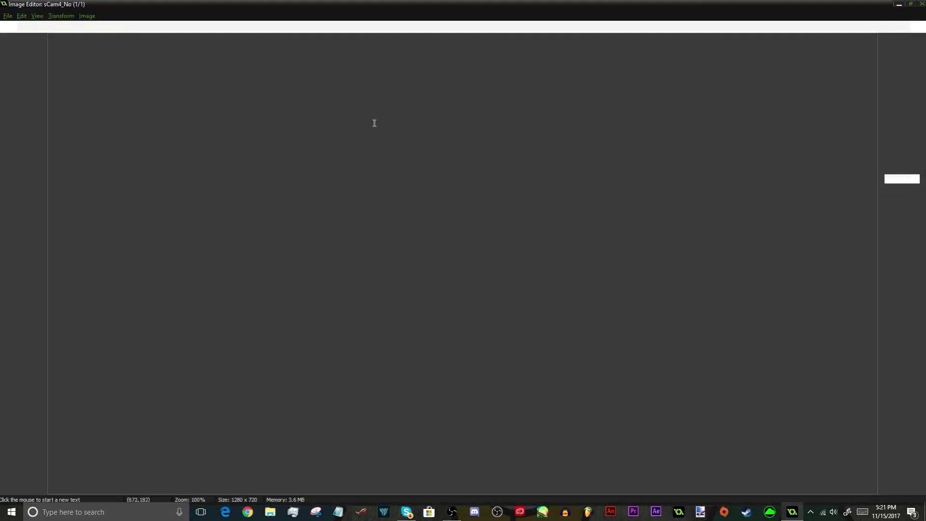
left_click(23, 88)
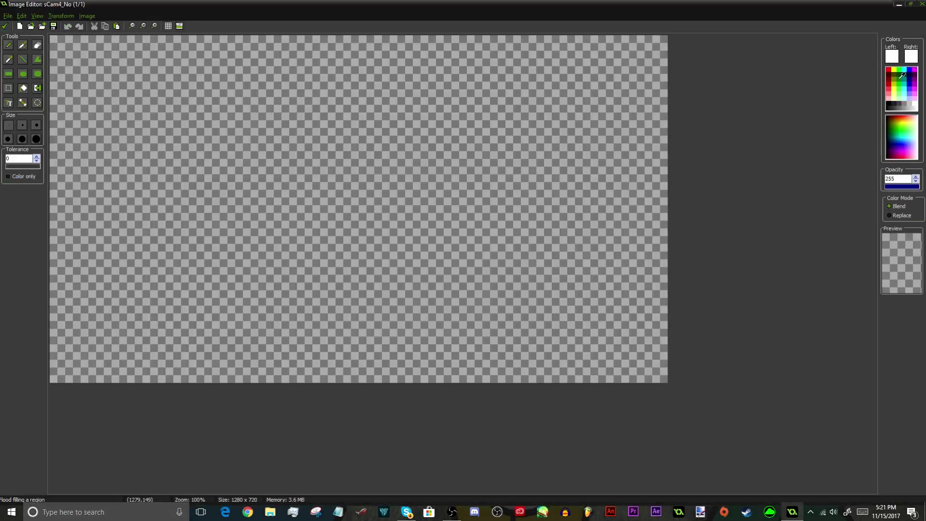
left_click(894, 76)
left_click(895, 73)
left_click(270, 92)
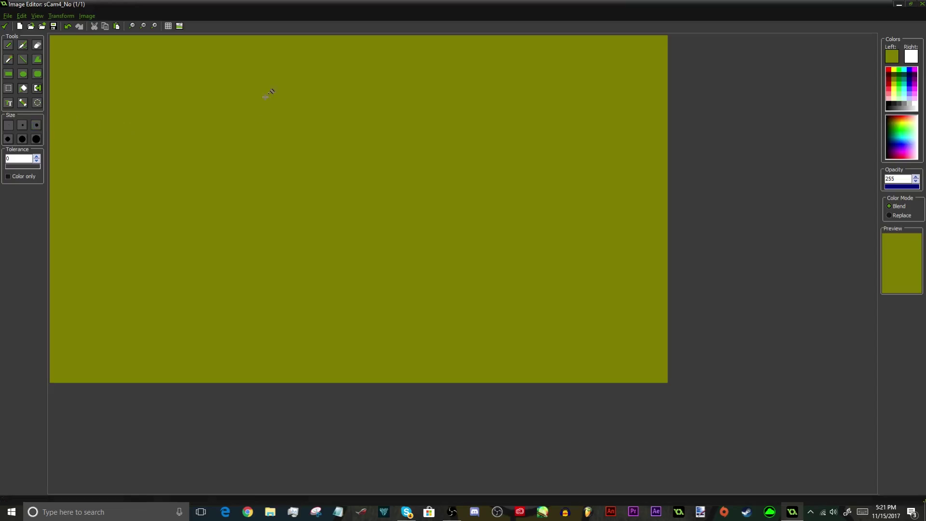
- Add the text "Camera 4" in white on the dark yellow sCam4_No image
left_click(9, 104)
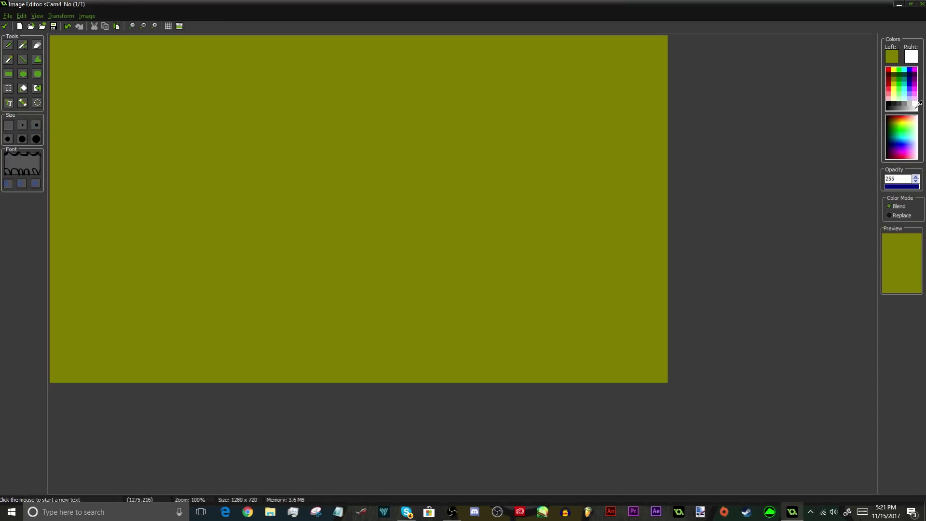
left_click(916, 103)
left_click(215, 189)
type("c")
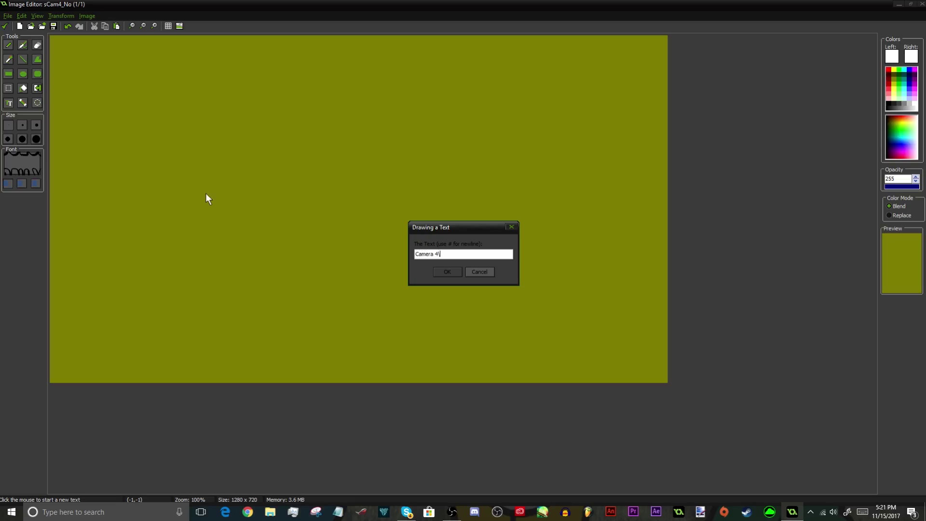
key("Return")
- Move the "Camera 4" text to the middle of the image and save the image and sprite
mouse_move(318, 225)
left_mouse_down()
mouse_move(413, 197)
mouse_move(405, 215)
left_mouse_up()
left_click(5, 26)
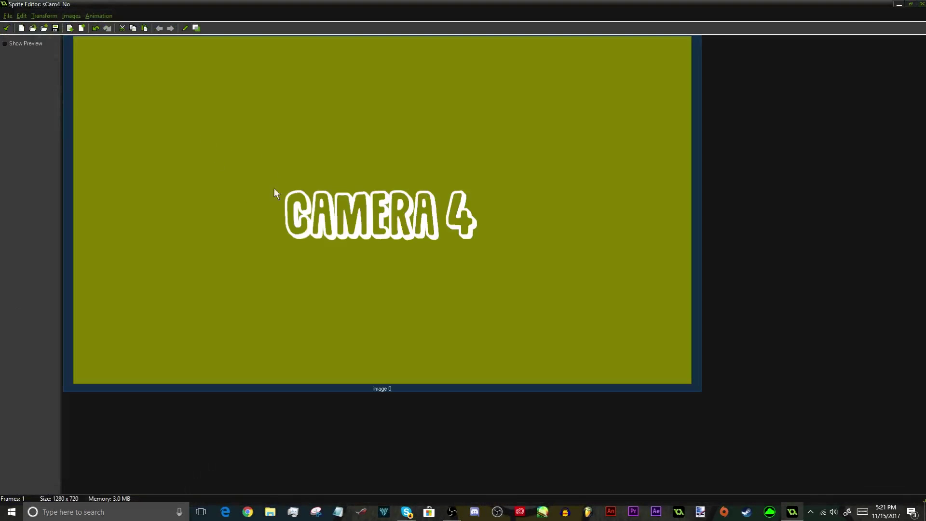
left_click(8, 28)
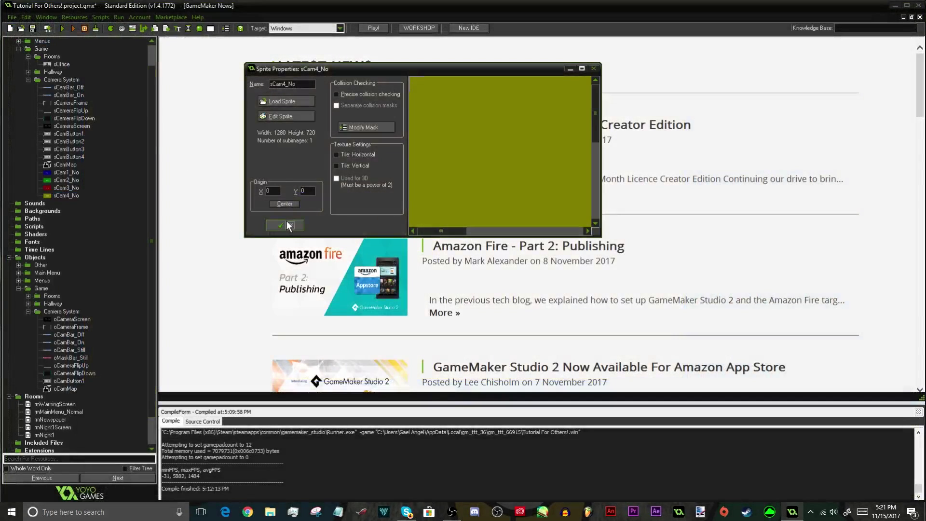
left_click(285, 225)
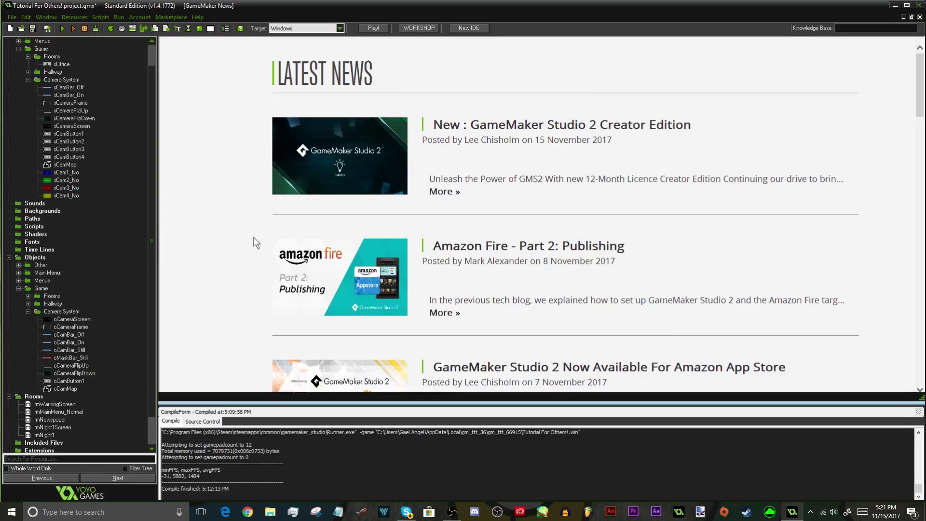
- Review the sCam1_No sprite's properties and close them without making changes
double_click(66, 172)
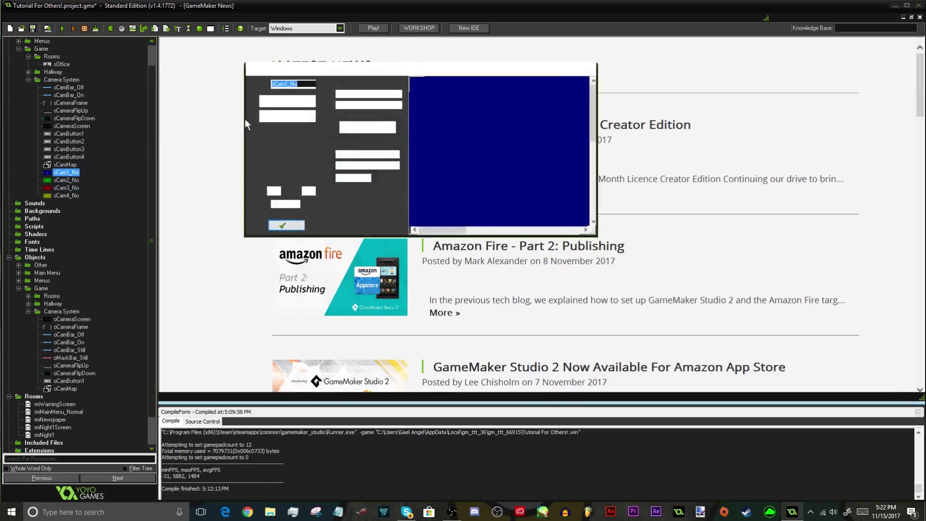
left_click(285, 225)
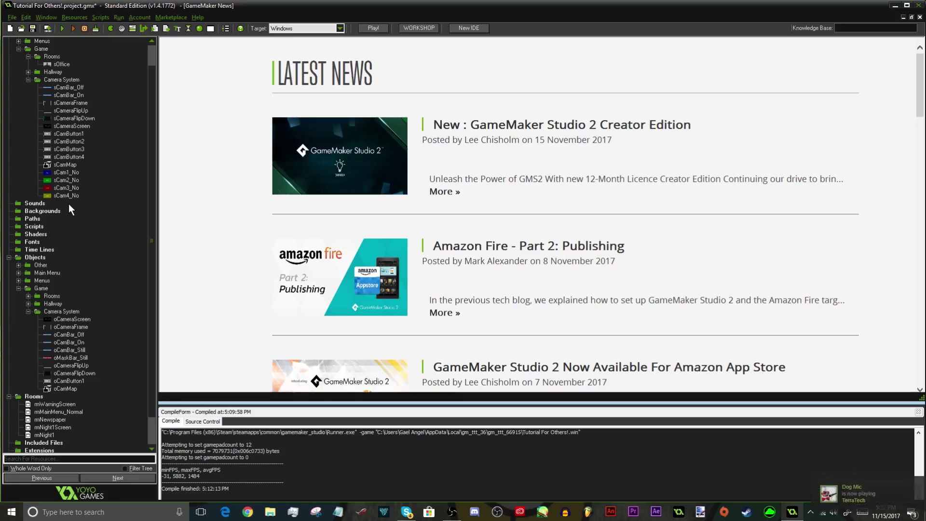
scroll(77, 210, "down", 2)
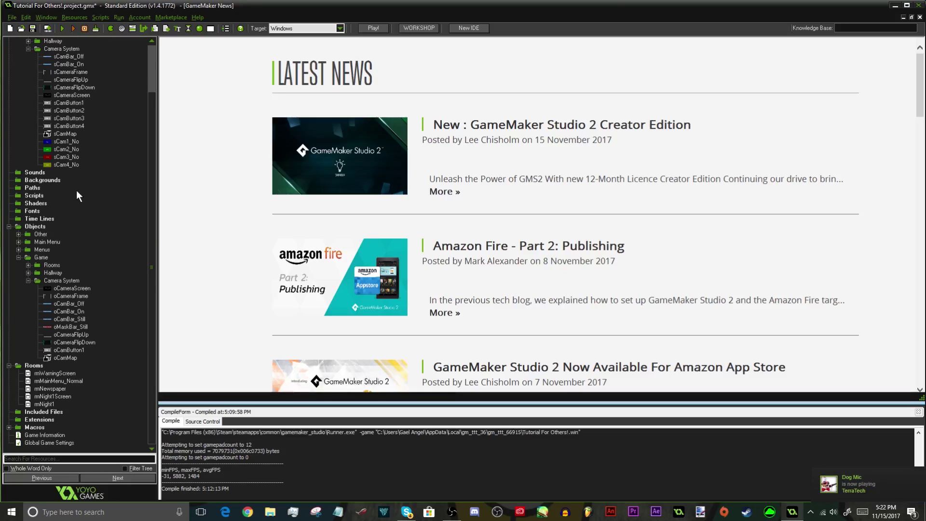
- Reorder the Camera System sprites so sCamMap precedes the buttons and each sCam1_No to sCam4_No sprite follows its matching sCamButton sprite
scroll(51, 260, "up", 4)
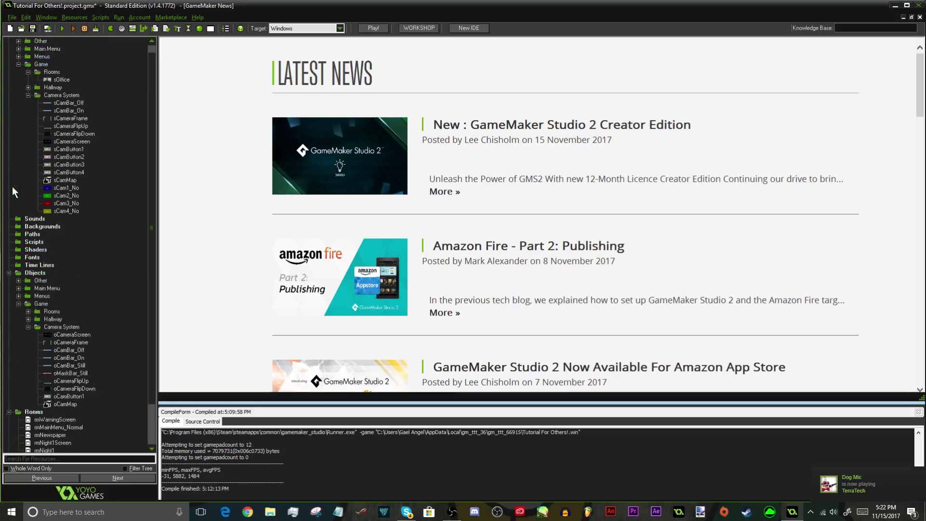
left_click_drag(60, 199, 63, 157)
left_click_drag(60, 205, 65, 175)
left_click_drag(63, 211, 76, 157)
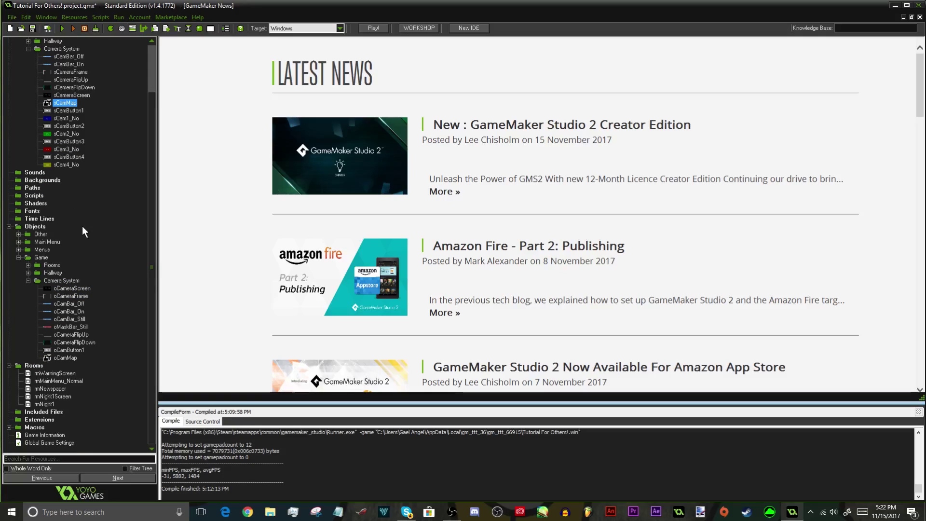
right_click(62, 281)
left_click(64, 286)
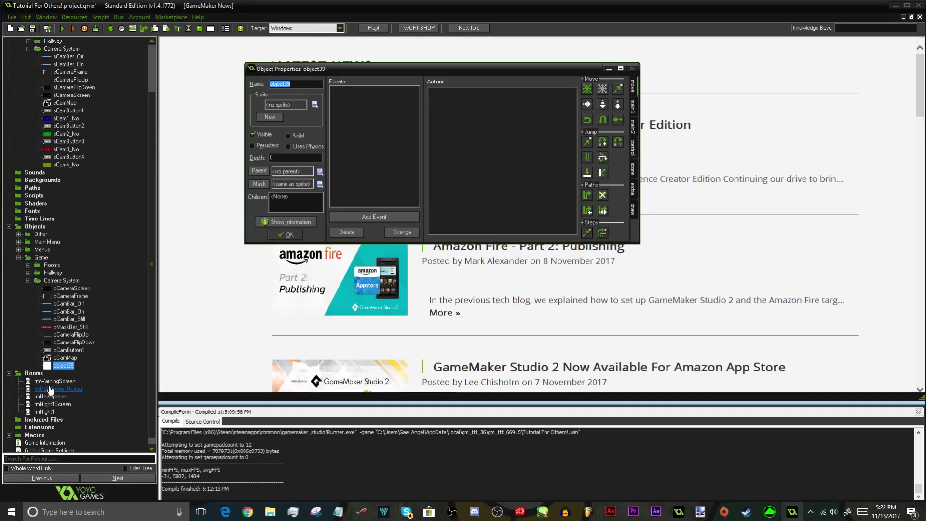
left_click(285, 230)
right_click(54, 366)
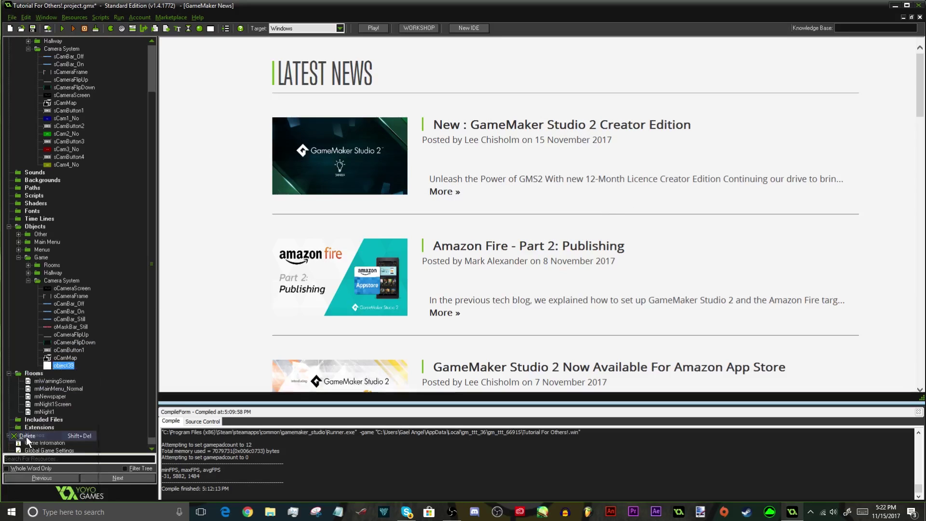
left_click(26, 436)
left_click(494, 273)
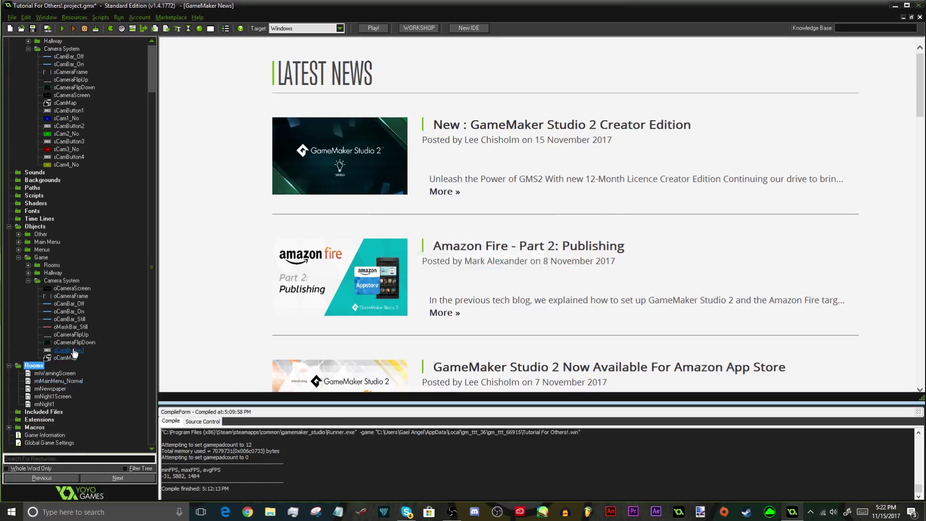
- Open the oCamButton1 object's properties and add a Left Pressed mouse event
double_click(70, 350)
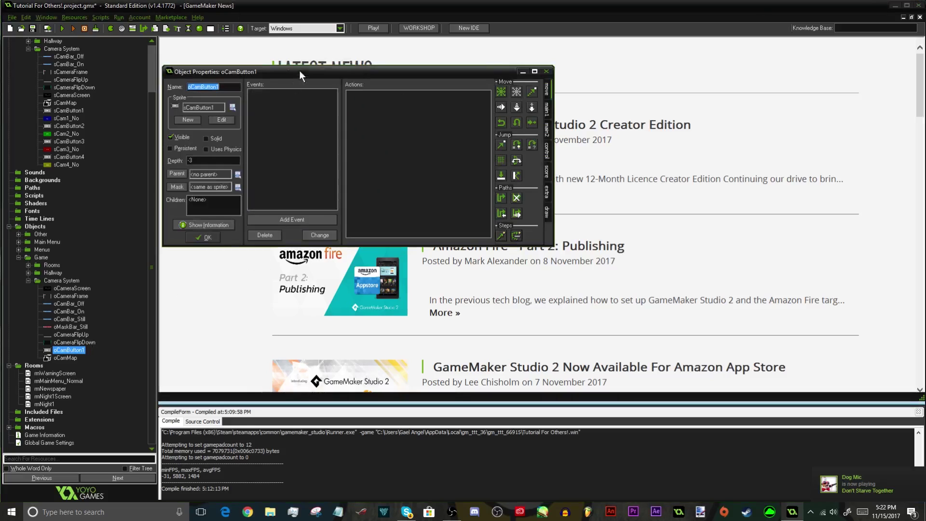
left_click_drag(220, 70, 424, 137)
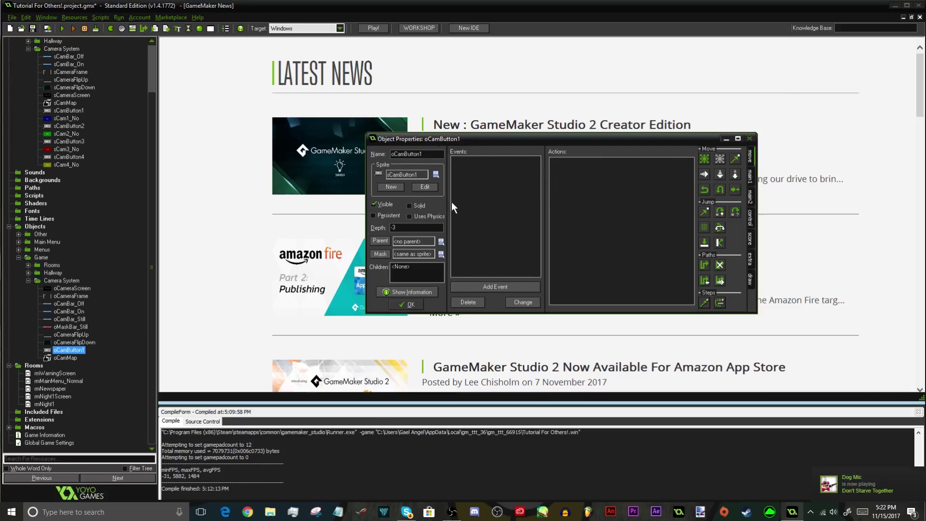
left_click(485, 285)
left_click(484, 205)
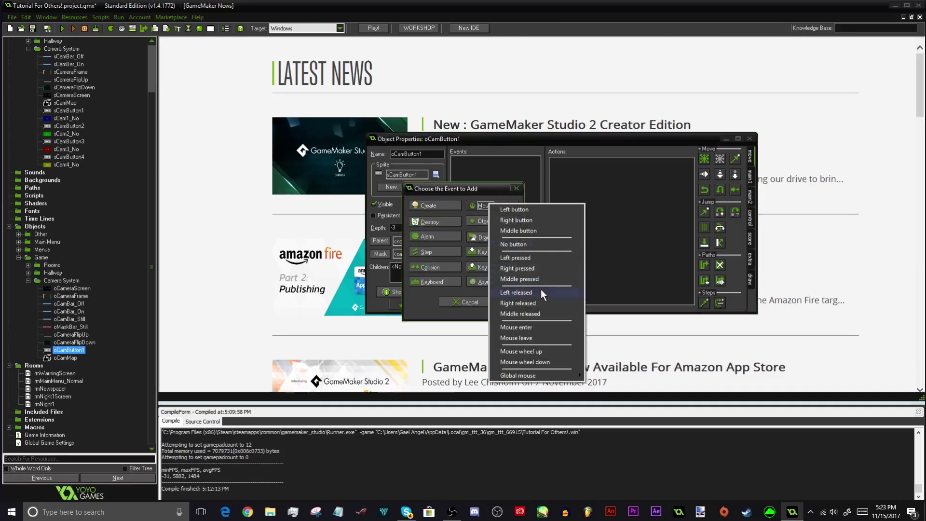
left_click(520, 261)
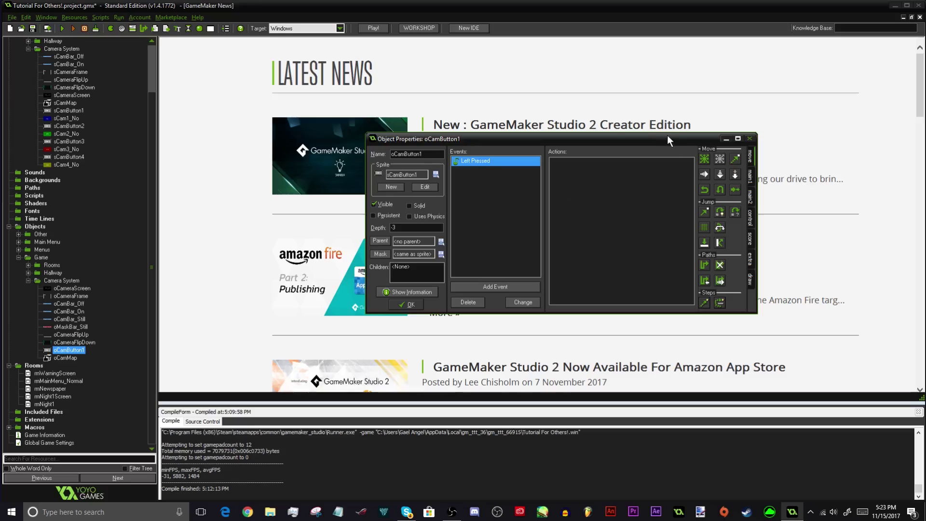
- Add a Change Sprite action to the Left Pressed event and select sCameraScreen as its sprite
left_click(750, 178)
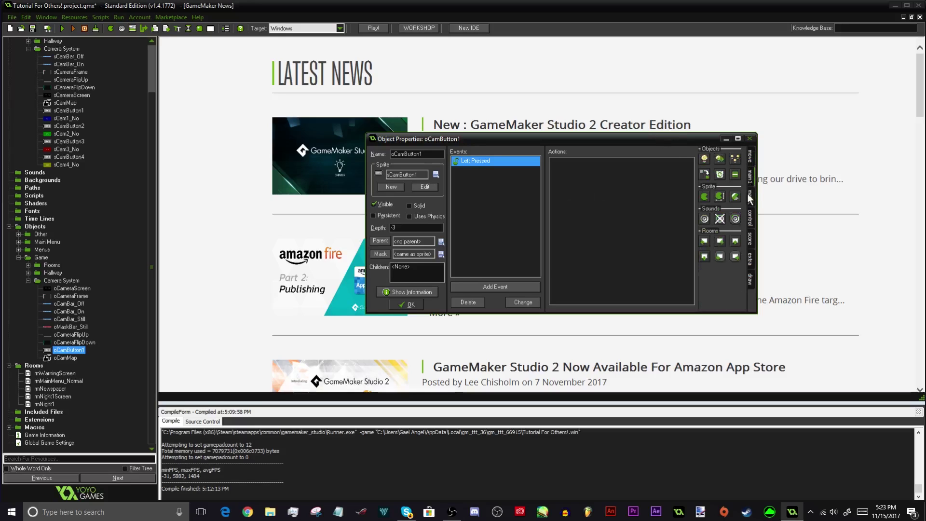
left_click_drag(704, 196, 638, 212)
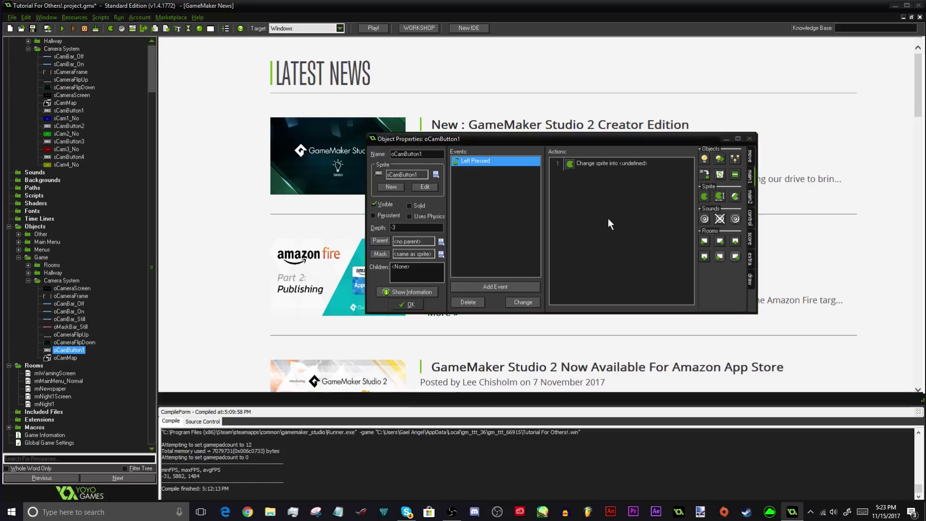
left_click(528, 235)
mouse_move(554, 284)
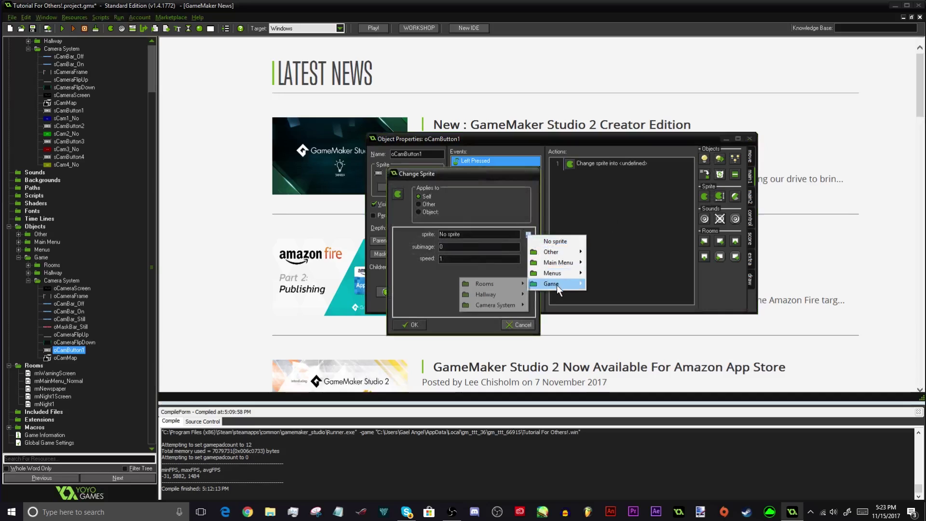
mouse_move(496, 305)
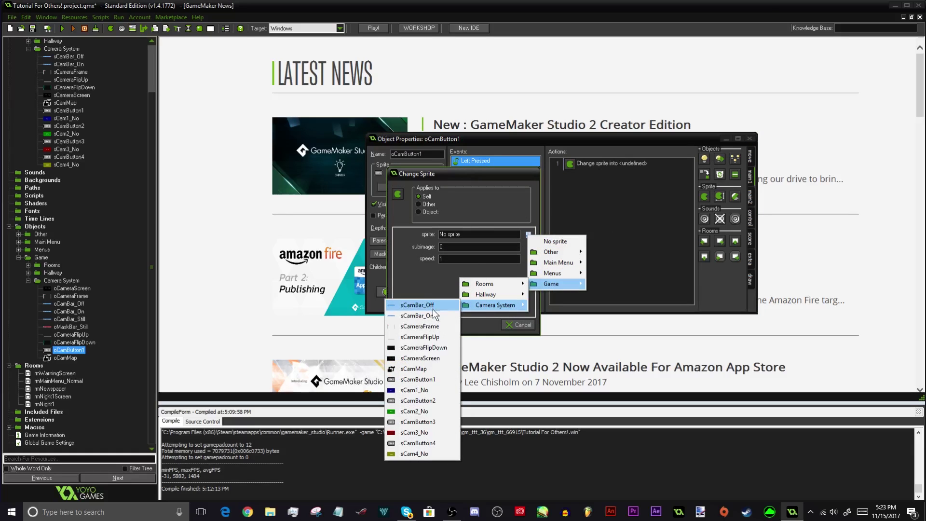
left_click(420, 358)
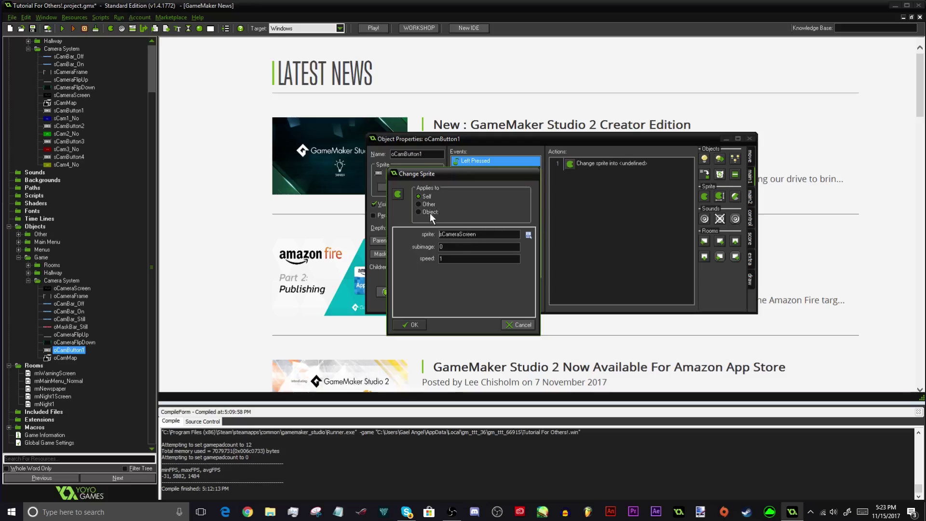
- Make the Change Sprite action apply to the oCameraScreen object
left_click(430, 213)
left_click(523, 212)
mouse_move(494, 249)
mouse_move(422, 270)
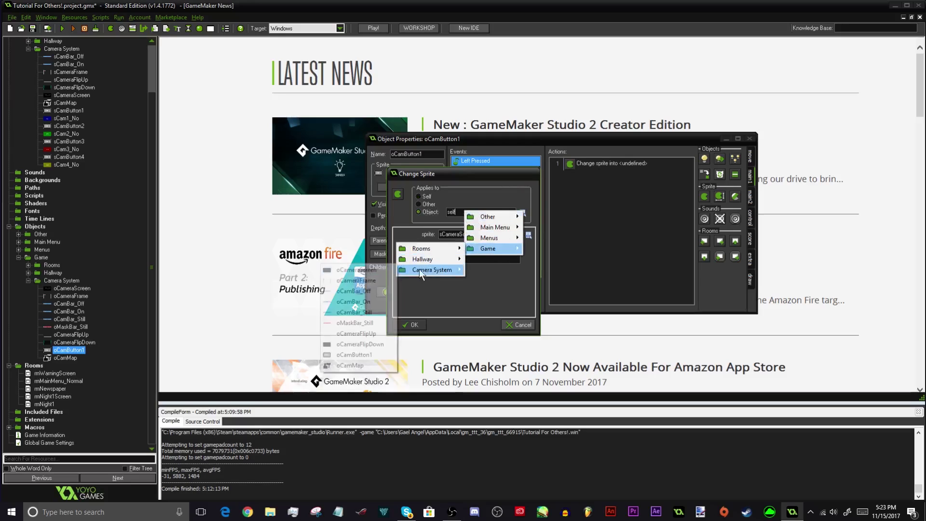
left_click(371, 270)
- Set the Change Sprite action's sprite to sCam1_No and confirm the action
left_click(528, 235)
left_click(492, 290)
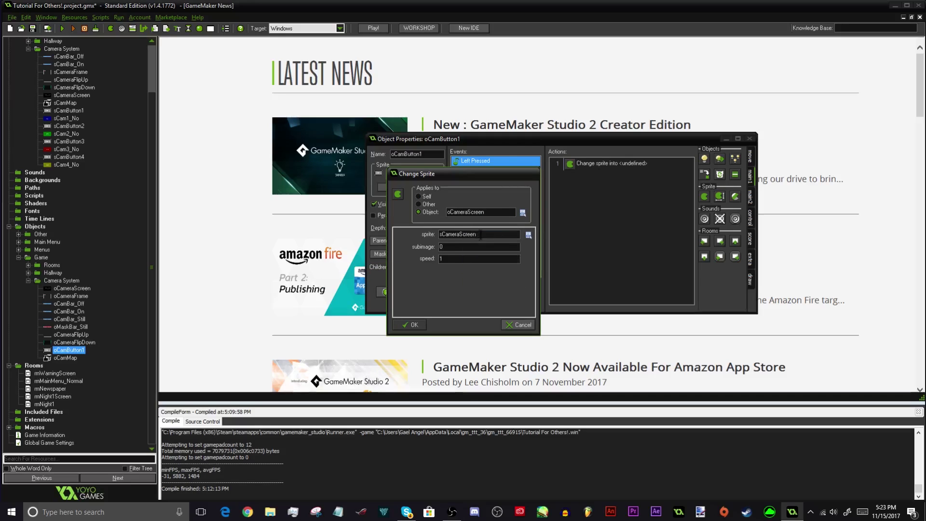
left_click(529, 235)
mouse_move(505, 282)
mouse_move(448, 304)
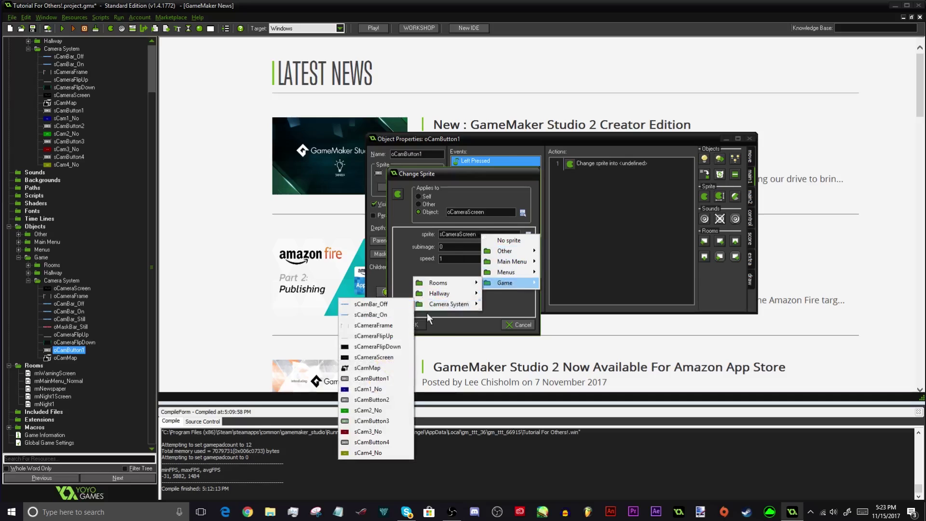
left_click(376, 388)
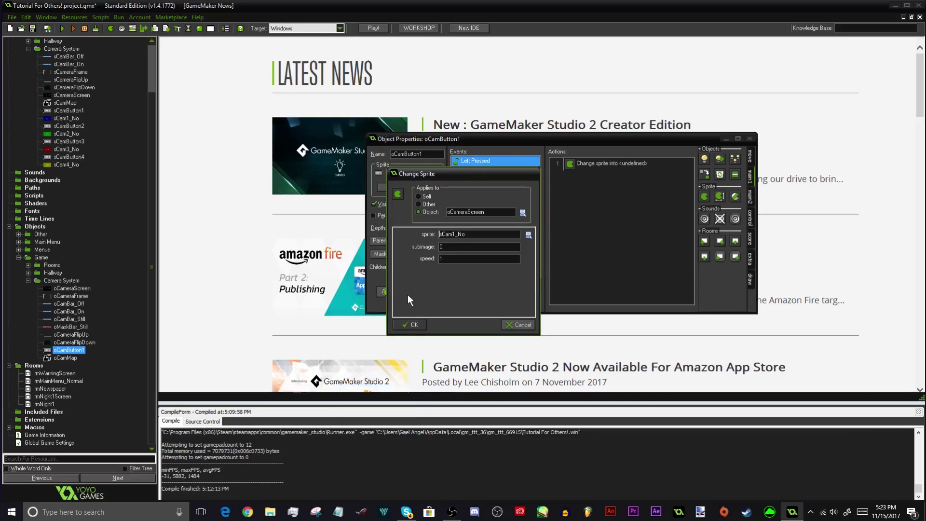
left_click(414, 324)
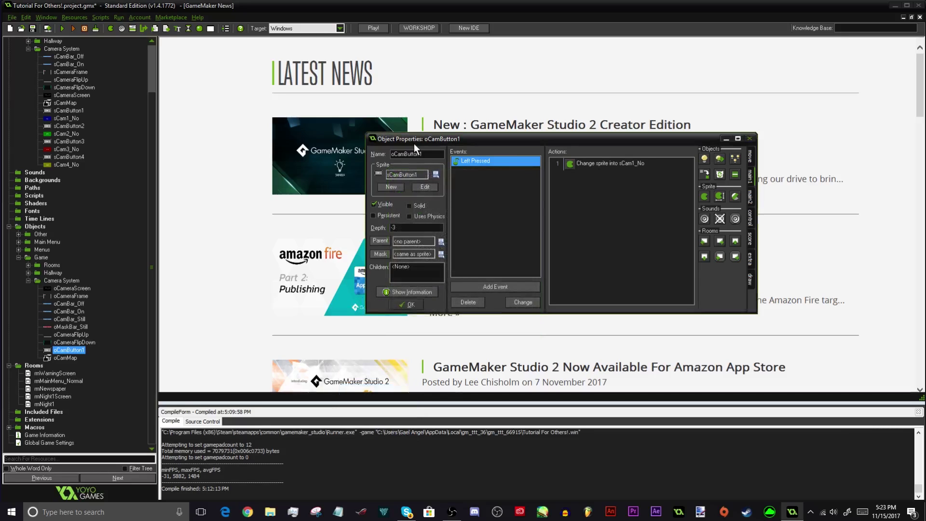
- Rename the button object as oCamButton1_No and save its properties
left_click(444, 153)
key("BackSpace")
key("BackSpace")
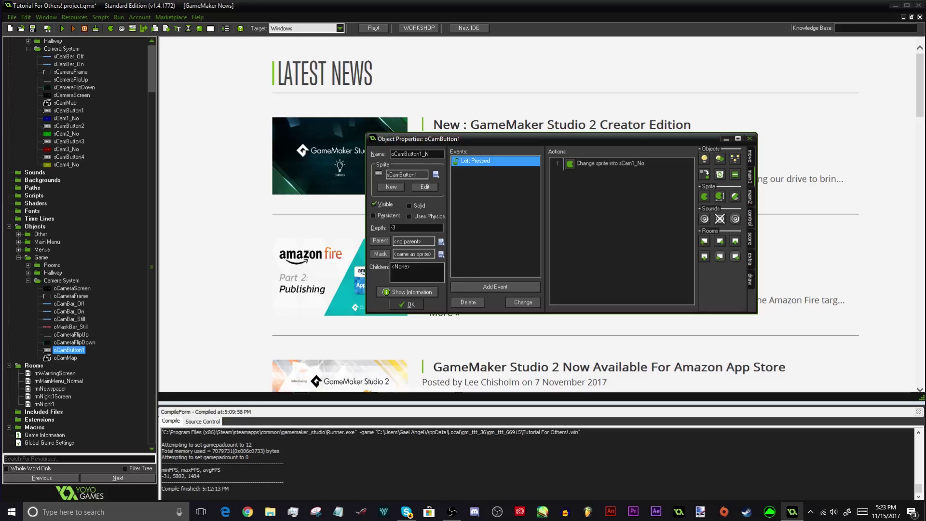
left_click(597, 214)
left_click(408, 304)
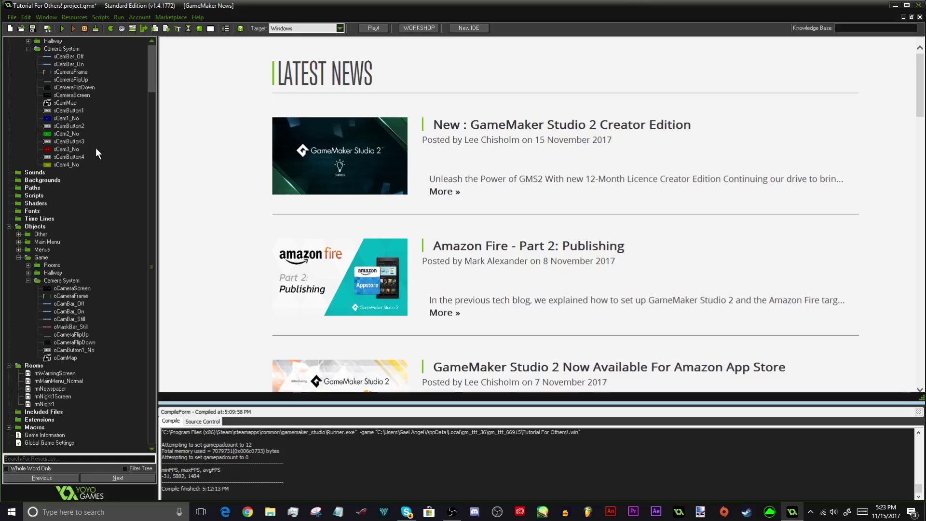
- Create a new sprite in the sprites' Camera System group and name it sCamFlash
scroll(65, 41, "up", 2)
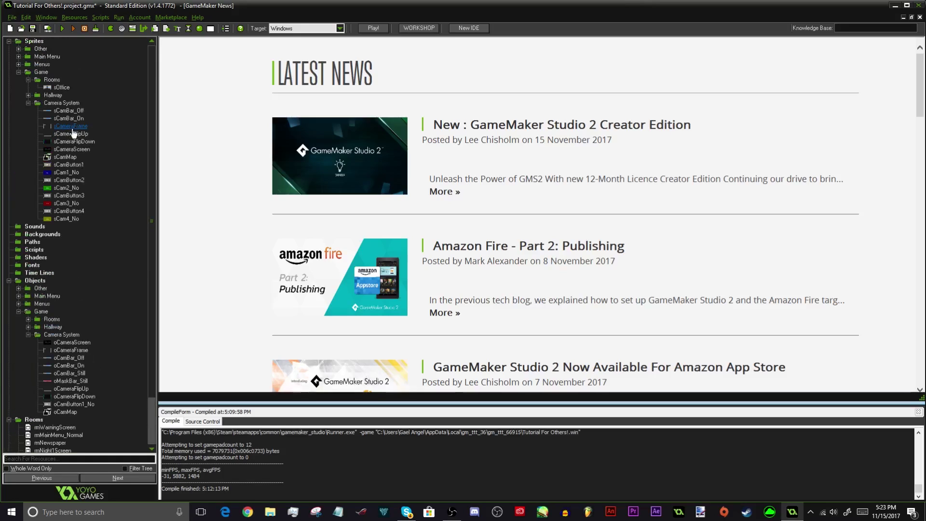
right_click(68, 106)
left_click(83, 110)
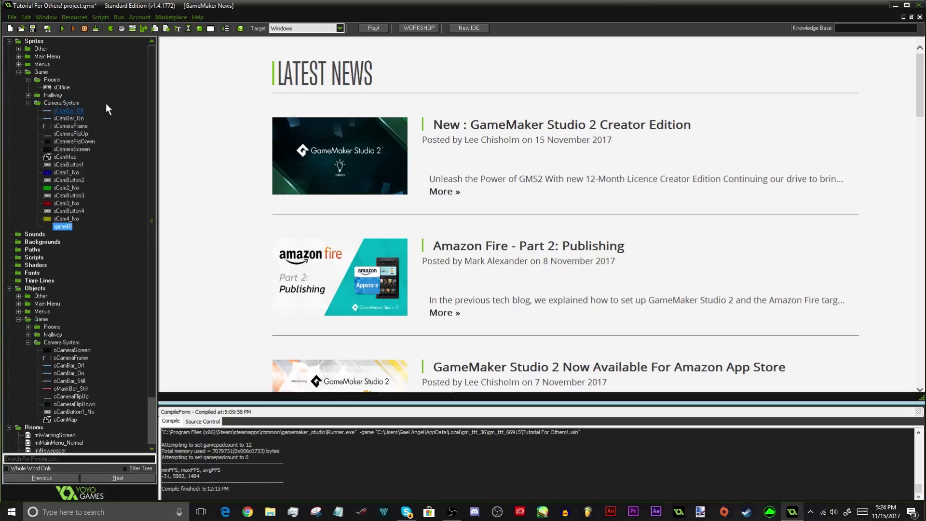
type("sCa")
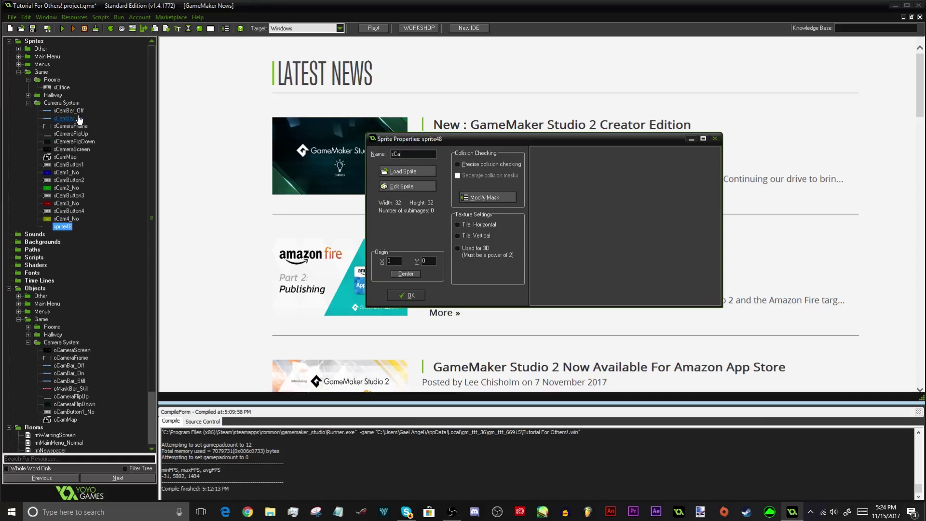
type("mFlash")
- Open sCamFlash for editing and create a blank 1280 x 720 image
left_click(428, 184)
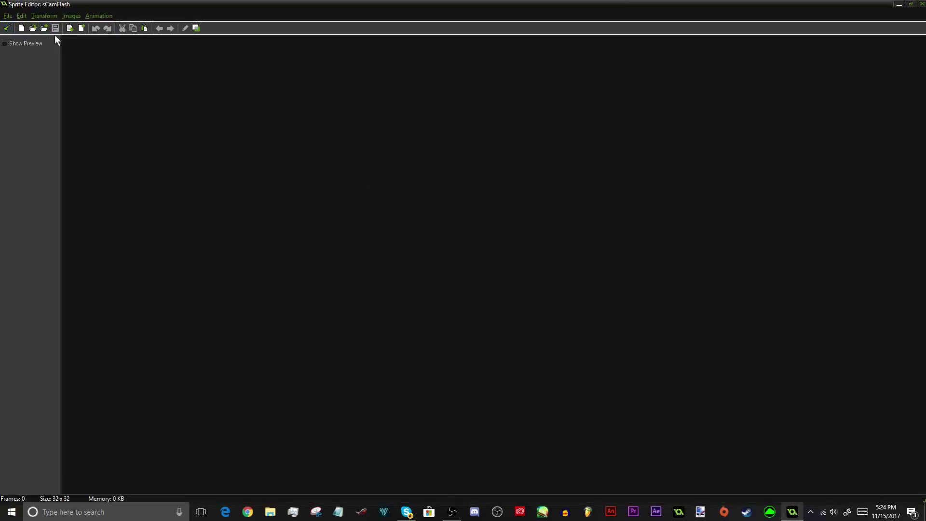
left_click(22, 27)
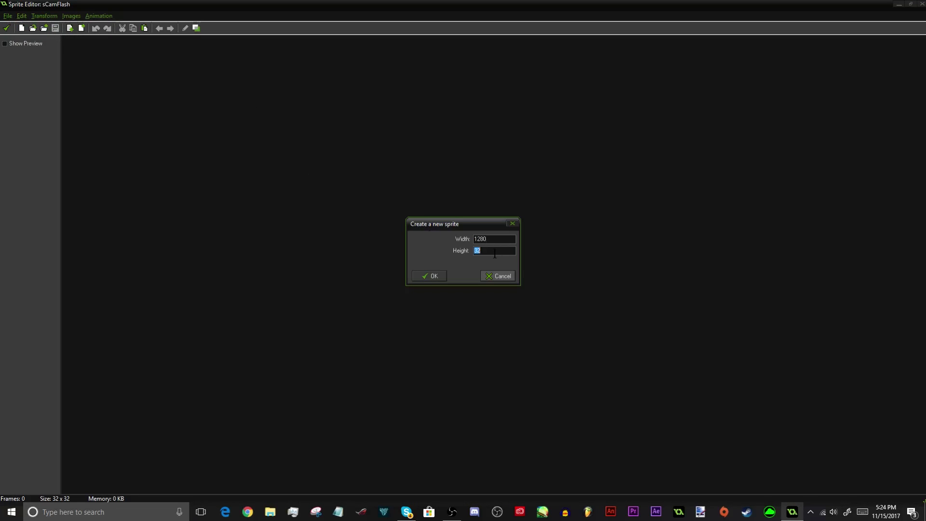
key("Return")
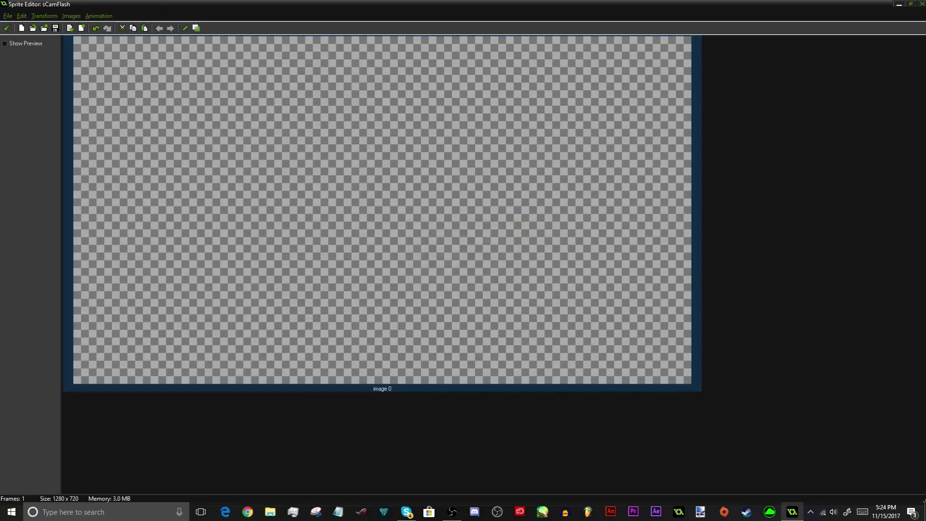
- Draw three filled white horizontal bars of different heights across the full width of the sCamFlash image
double_click(276, 137)
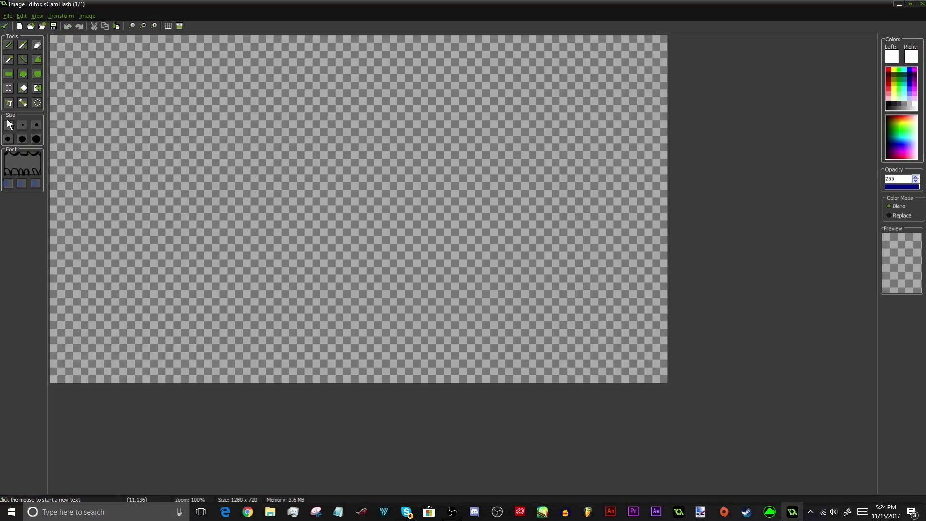
left_click(8, 74)
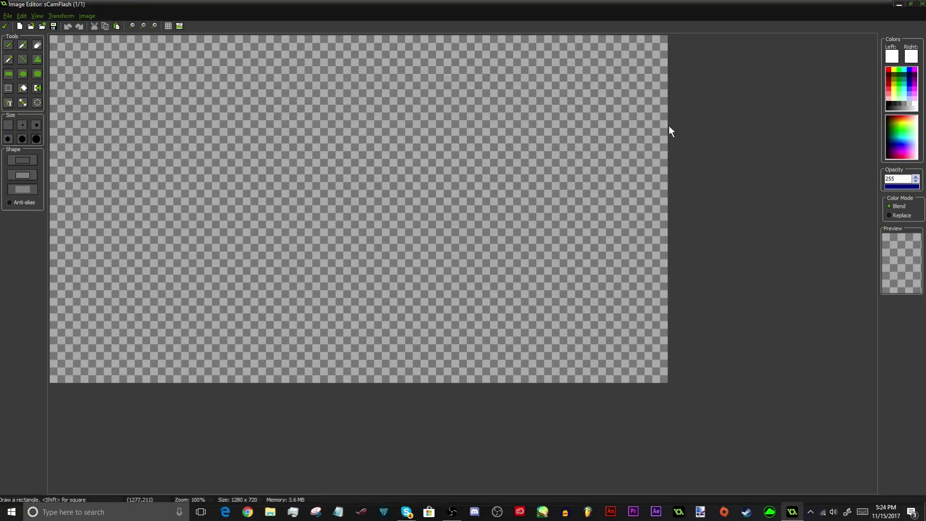
left_click_drag(667, 125, 633, 130)
key("ctrl+z")
left_click_drag(665, 59, 20, 168)
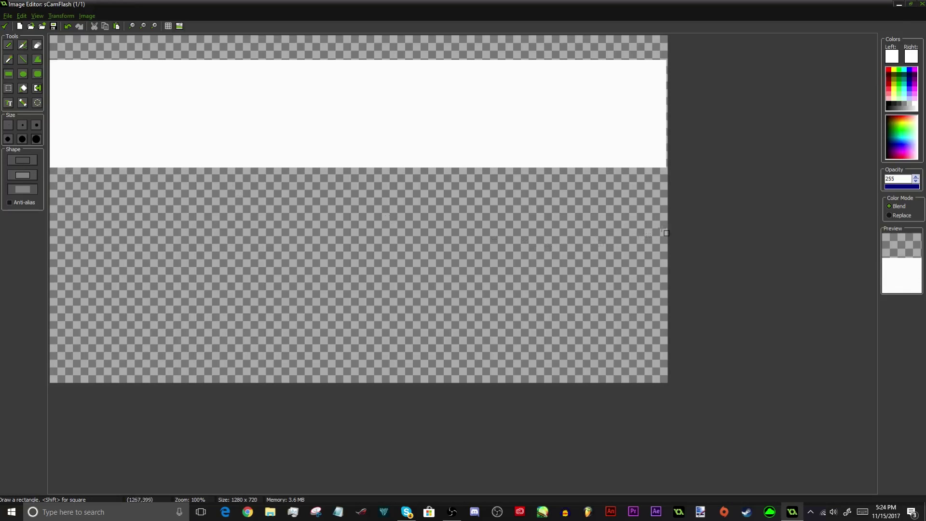
mouse_move(669, 224)
left_mouse_down()
mouse_move(212, 265)
mouse_move(25, 266)
left_mouse_up()
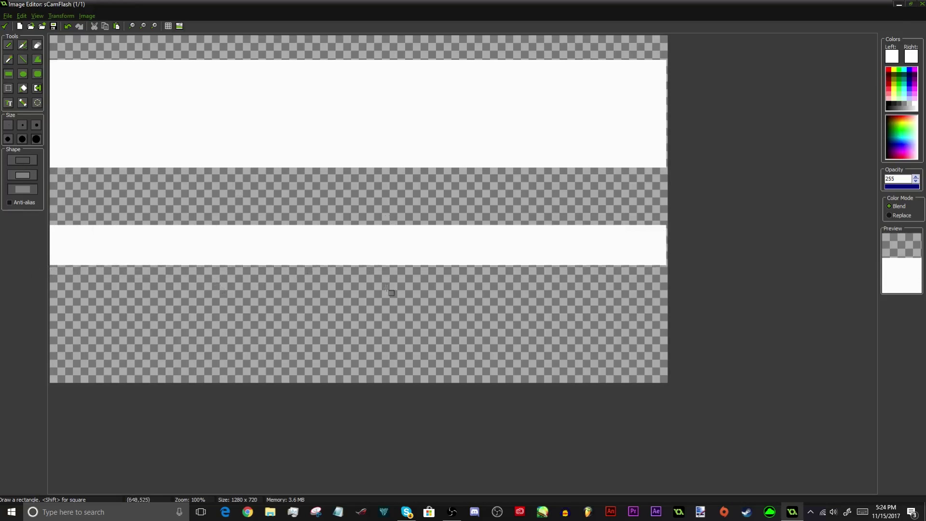
left_click_drag(670, 309, 2, 365)
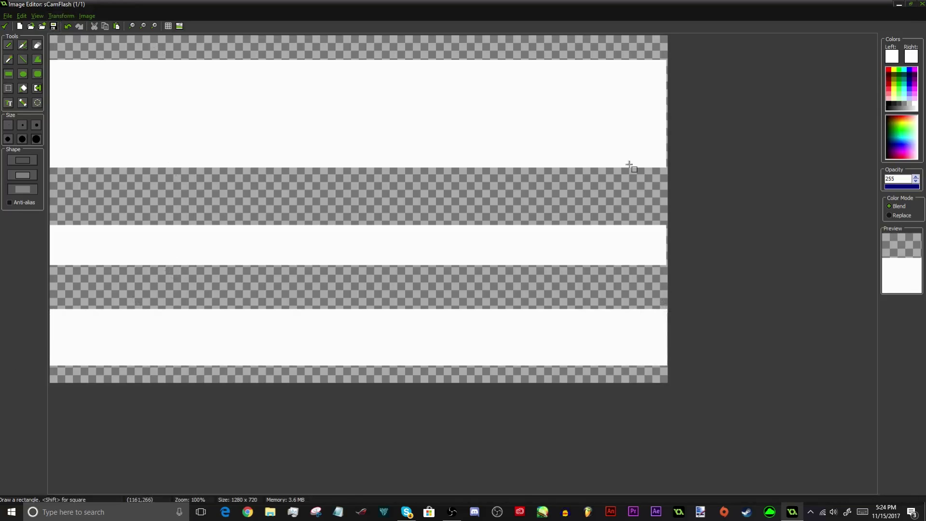
- Scale the sCamFlash image up slightly and save the edited image back to the sprite
left_click(61, 17)
left_click(66, 58)
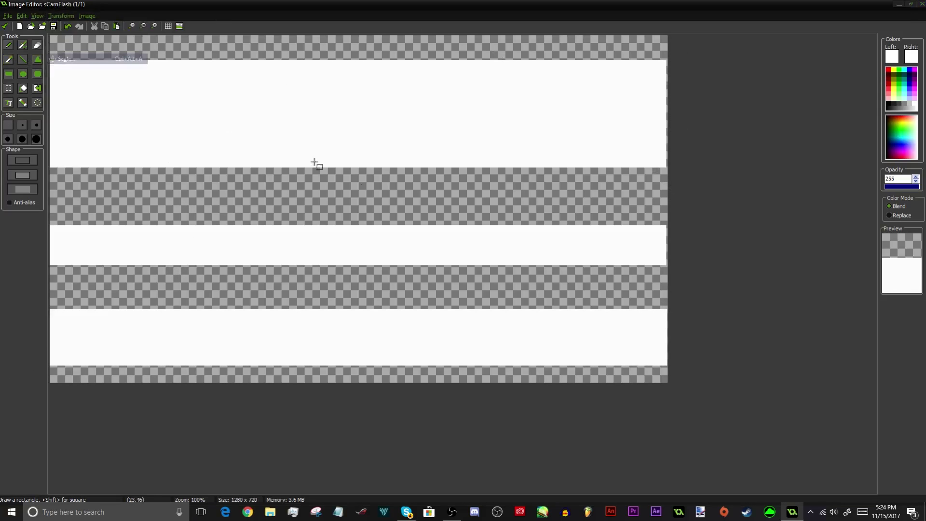
left_click_drag(429, 297, 430, 297)
left_click(406, 340)
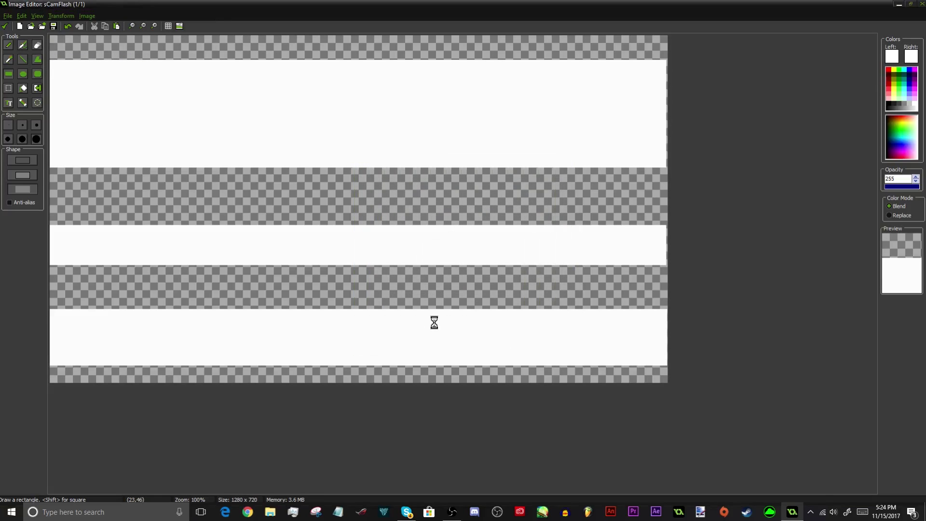
left_click(6, 26)
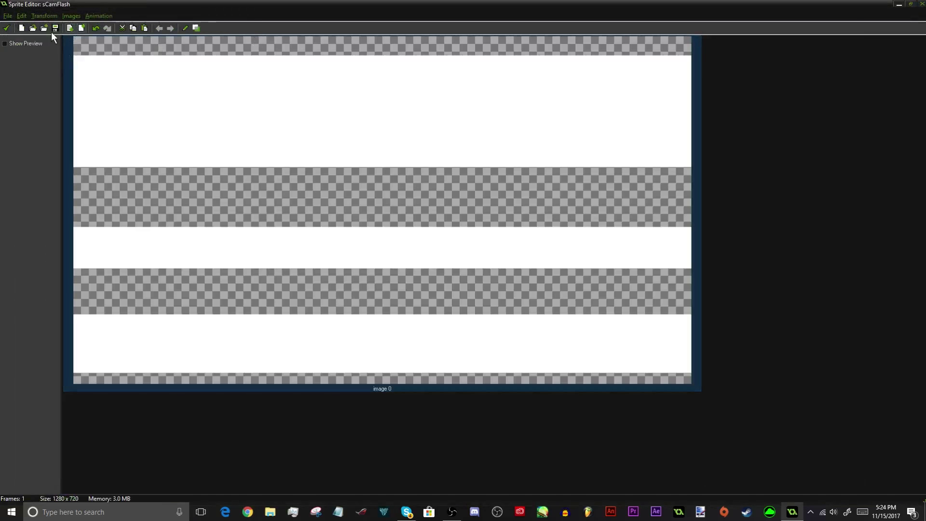
- Add a second frame to sCamFlash, draw four full-width white bars of different heights on it, and save the frame
left_click(82, 28)
scroll(161, 123, "down", 5)
double_click(200, 215)
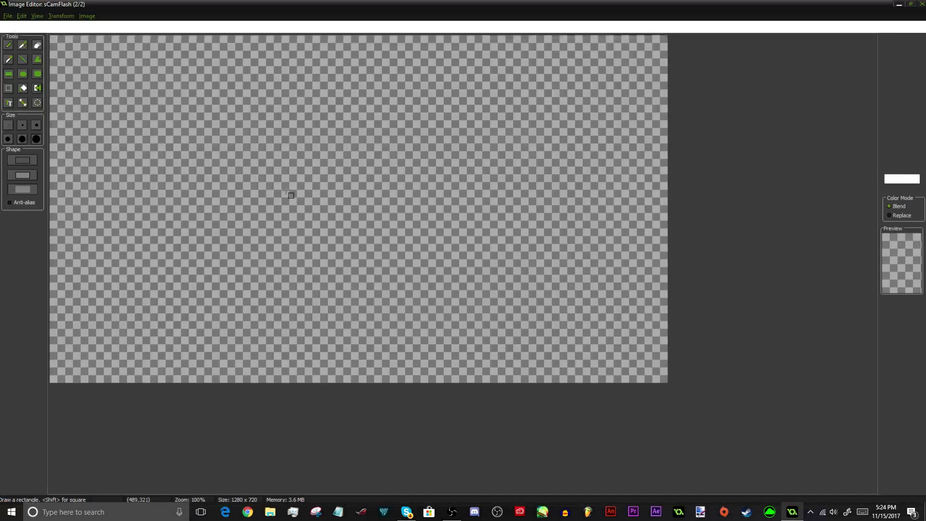
left_click_drag(666, 53, 736, 242)
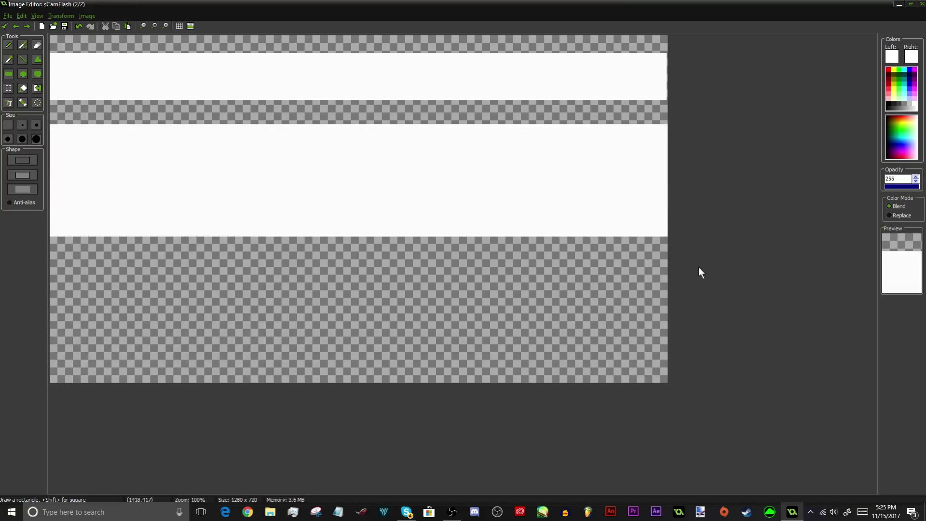
left_click_drag(672, 258, 5, 276)
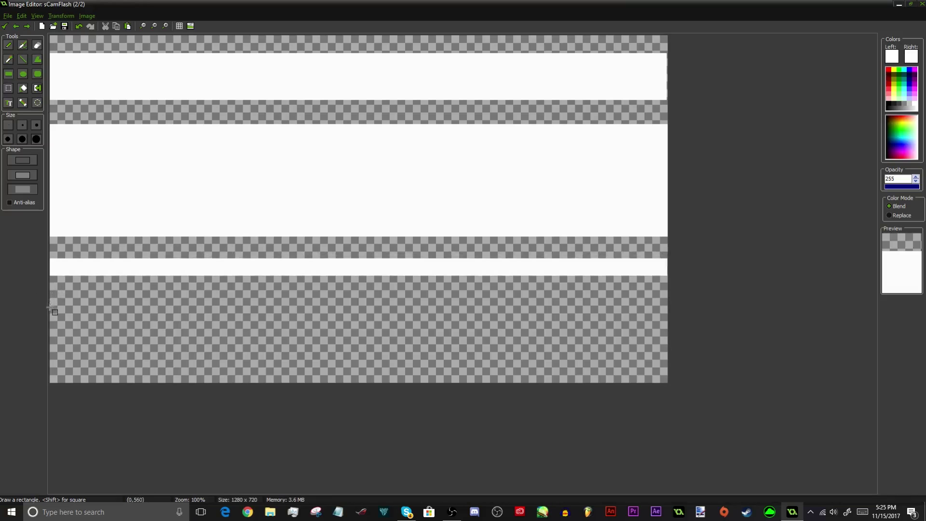
left_click_drag(49, 323, 734, 371)
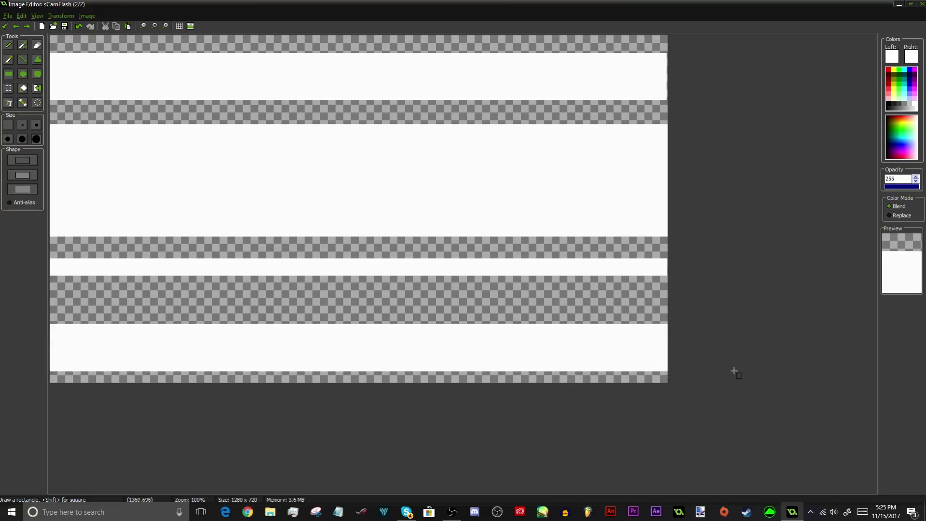
left_click(4, 26)
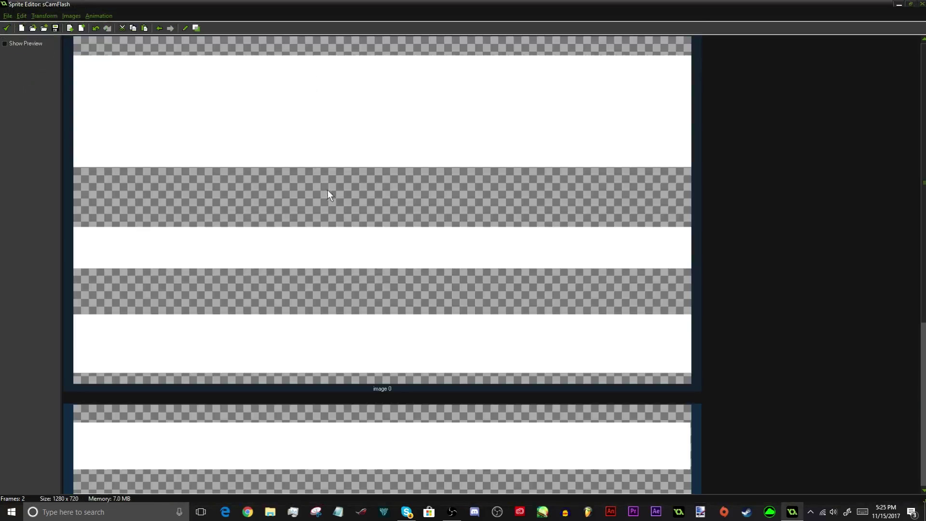
- Add a blank third frame to sCamFlash and draw a full-width white bar near its upper edge
scroll(328, 189, "down", 5)
left_click(81, 27)
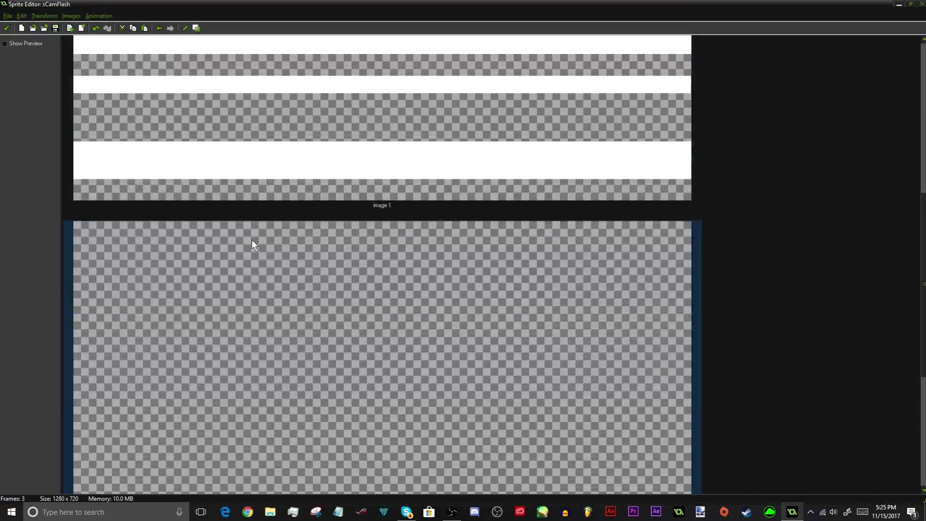
scroll(252, 251, "down", 2)
double_click(253, 262)
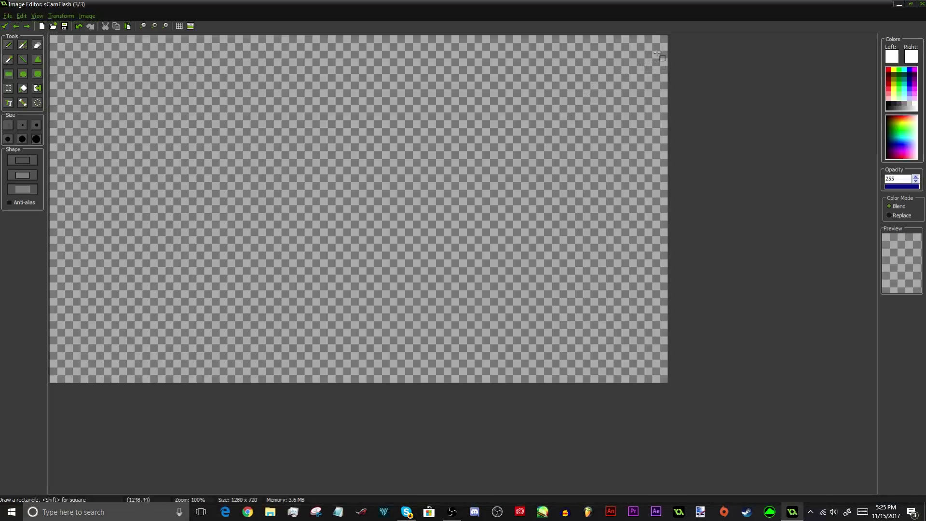
left_click_drag(667, 49, 38, 116)
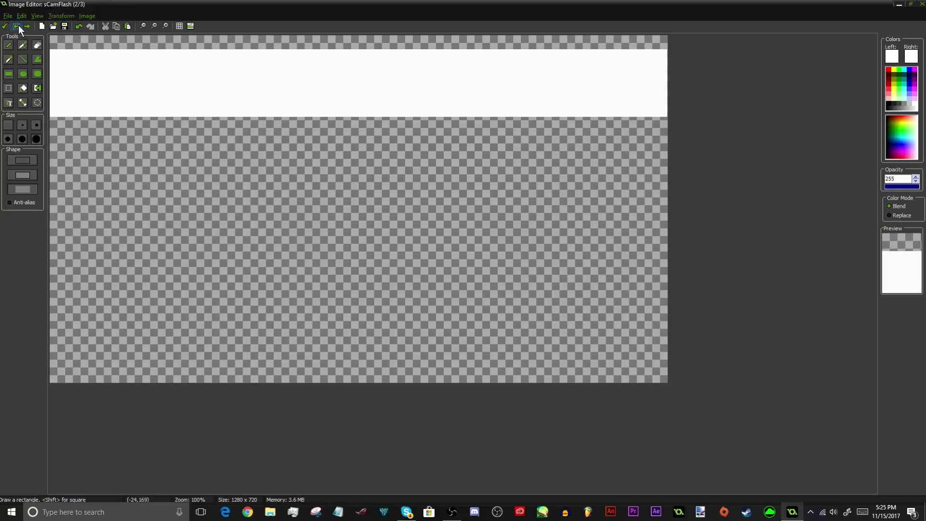
- Scale the second frame to 103 percent both horizontally and vertically, and return to the third frame
left_click(17, 26)
left_click(70, 17)
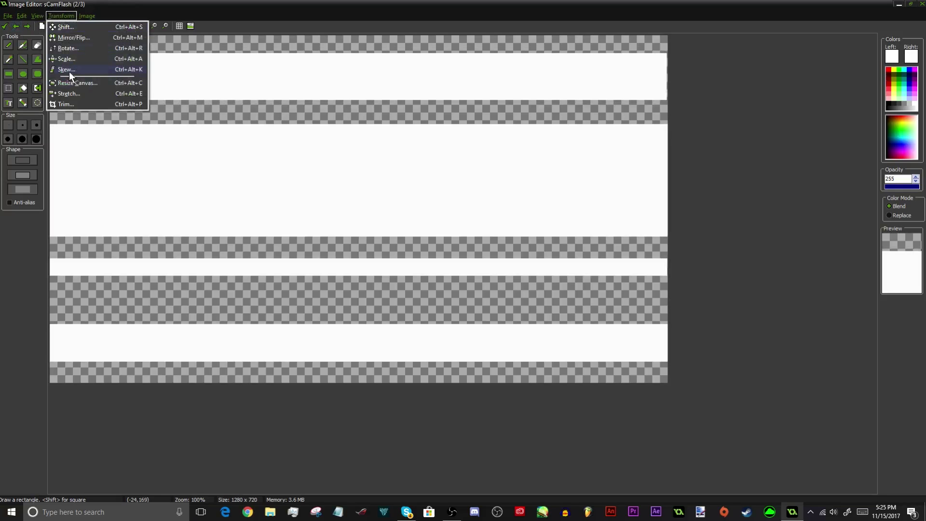
left_click(67, 59)
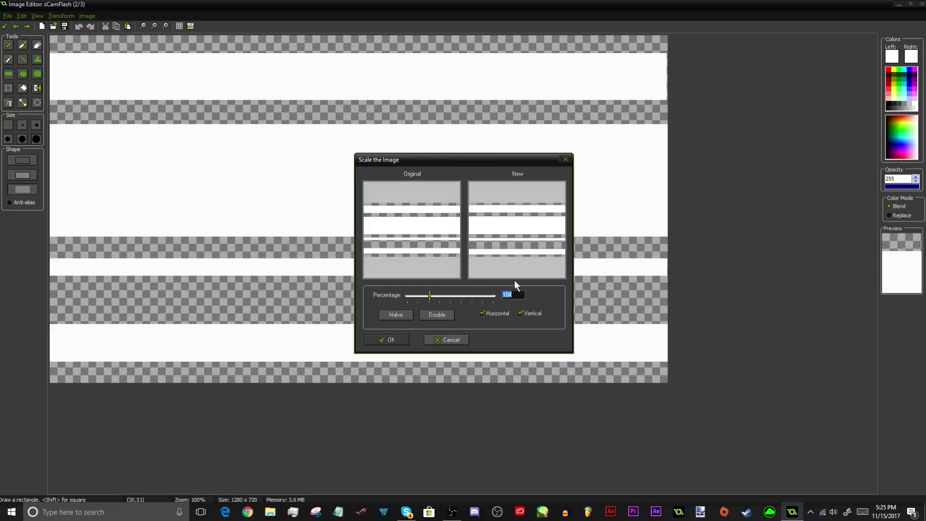
type("103")
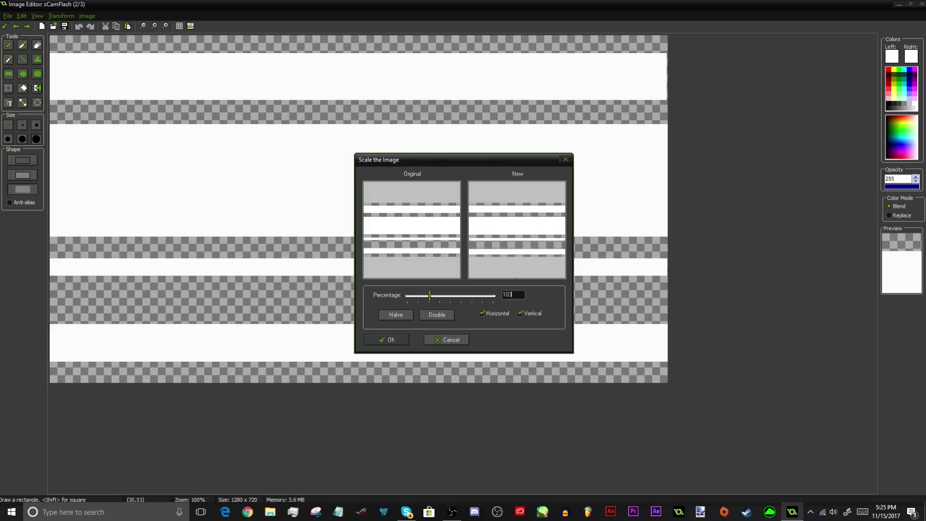
left_click(372, 341)
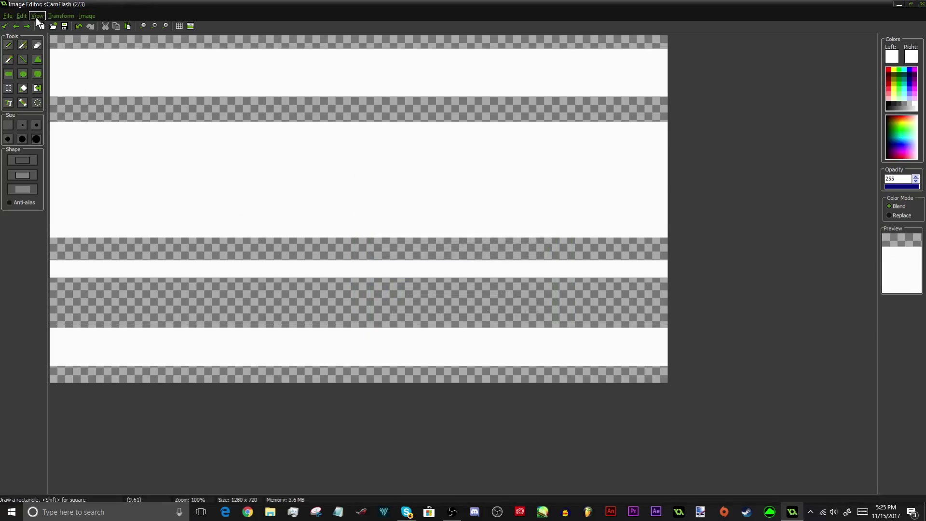
left_click(27, 27)
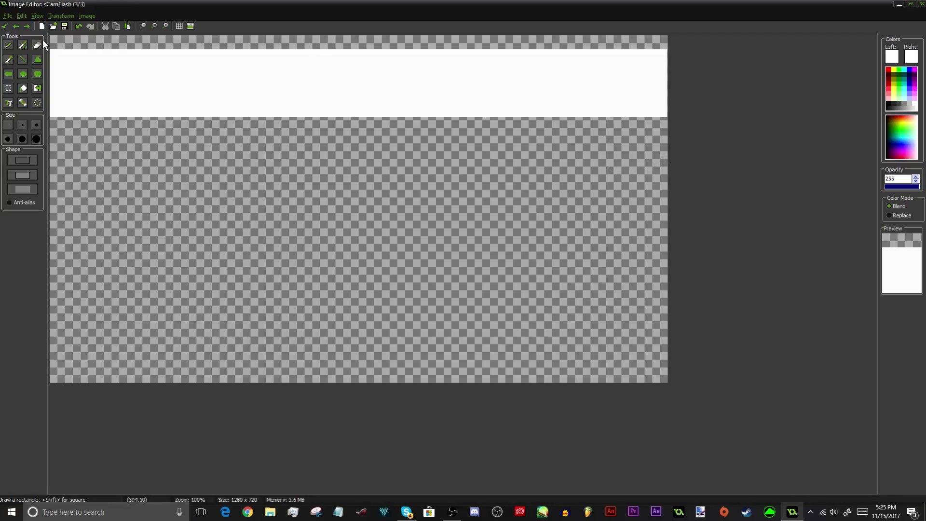
left_click(16, 28)
left_click(27, 27)
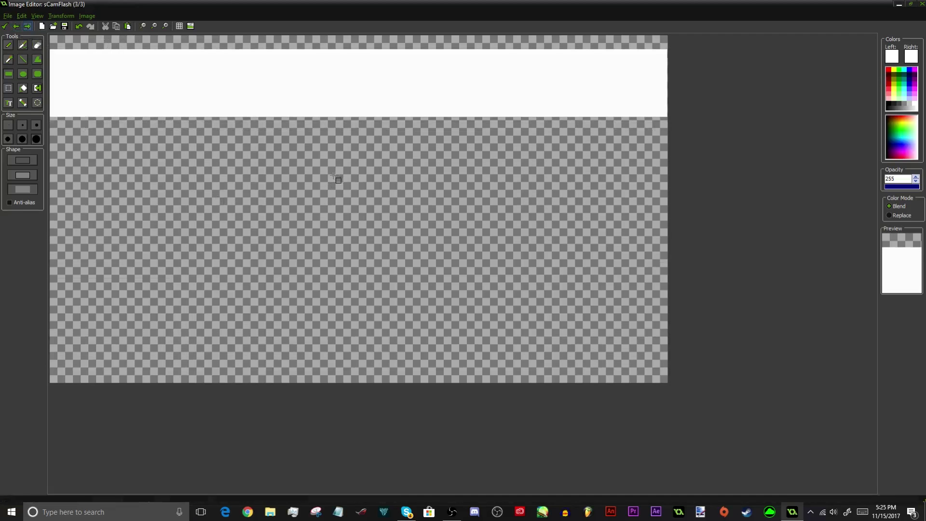
- Clear the whole third frame so it is blank again
key("k")
key("ctrl+a")
key("Delete")
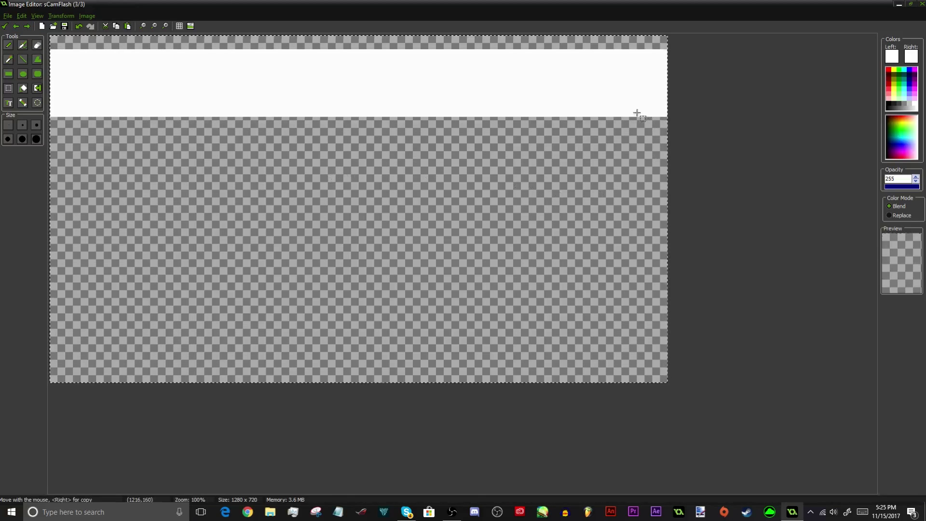
left_click_drag(667, 82, 460, 111)
left_click(249, 114)
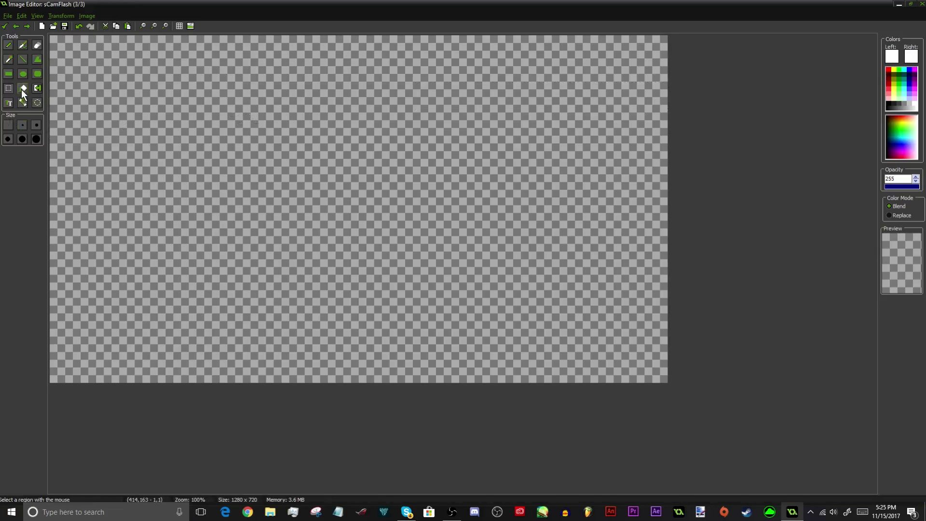
- Draw four filled white bars of different heights across the full width of the third frame
left_click(8, 74)
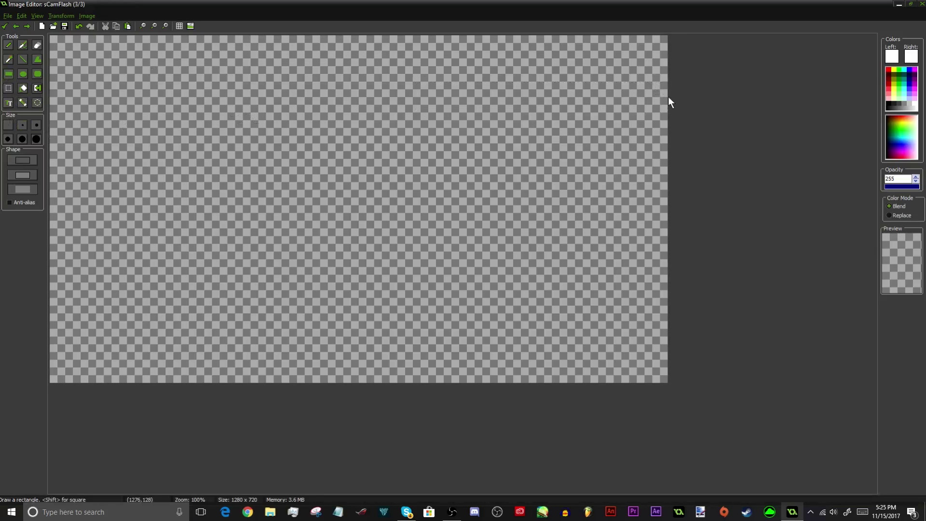
left_click_drag(668, 95, 4, 160)
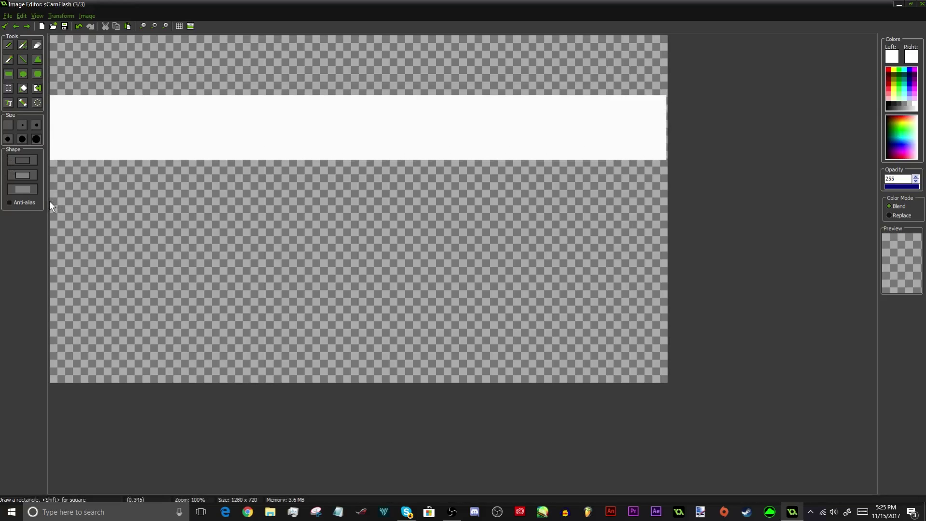
left_click_drag(50, 200, 794, 235)
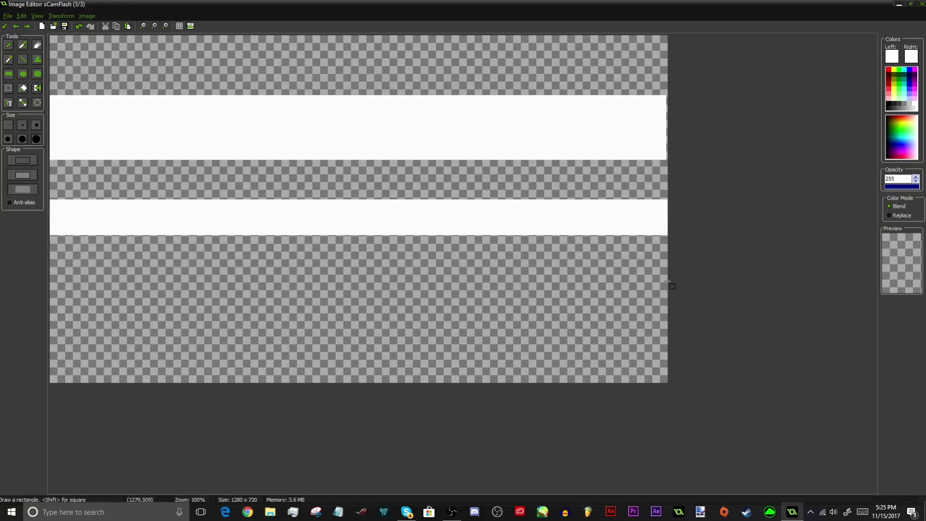
left_click_drag(668, 281, 28, 323)
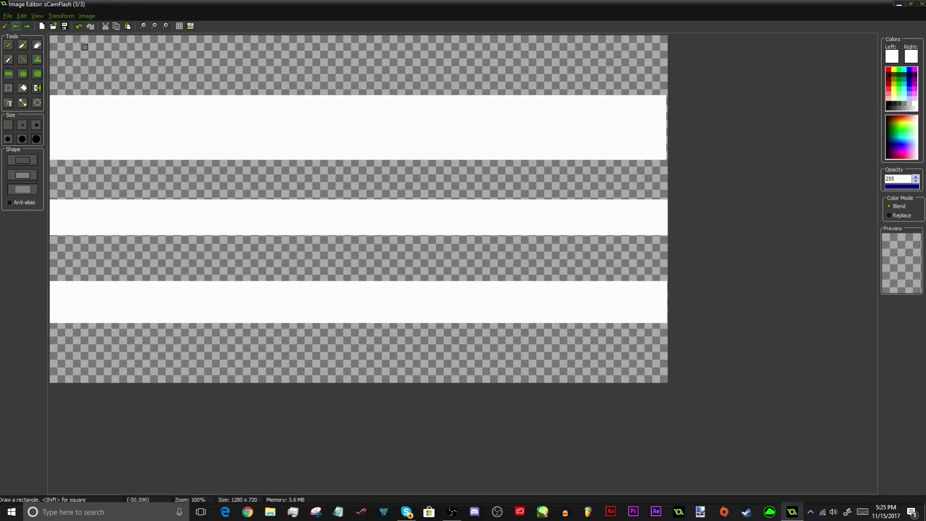
left_click_drag(50, 55, 743, 42)
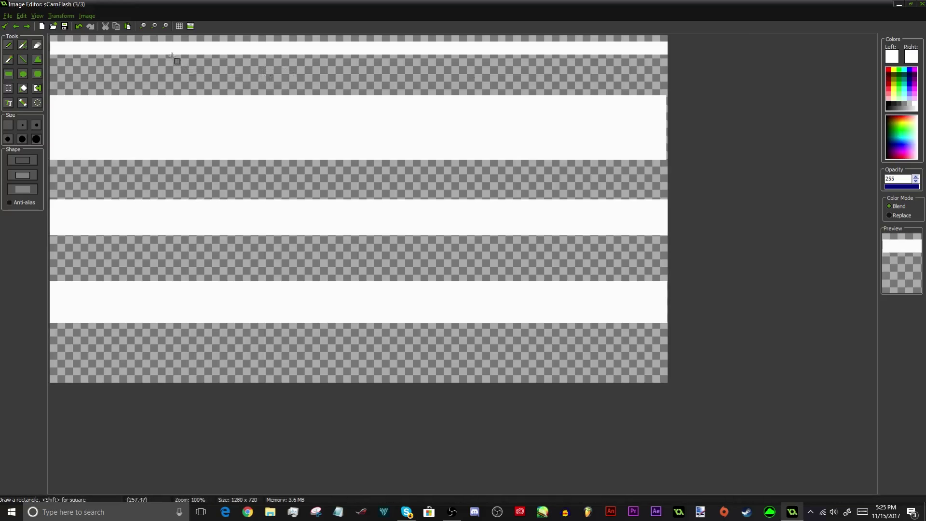
- Scale the third frame to 103 percent, check it against the other frames, and save the edited images
key("alt+t")
left_click(69, 59)
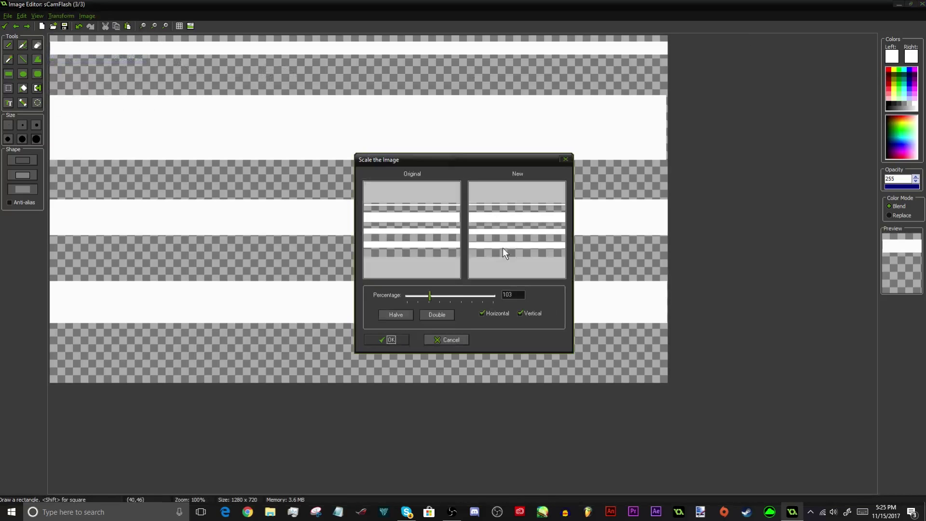
left_click(399, 338)
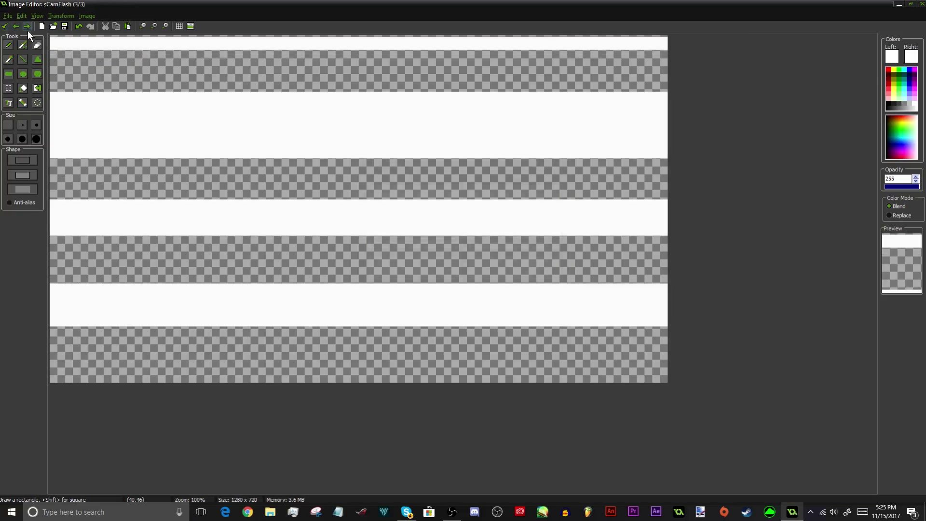
left_click(25, 27)
left_click(25, 26)
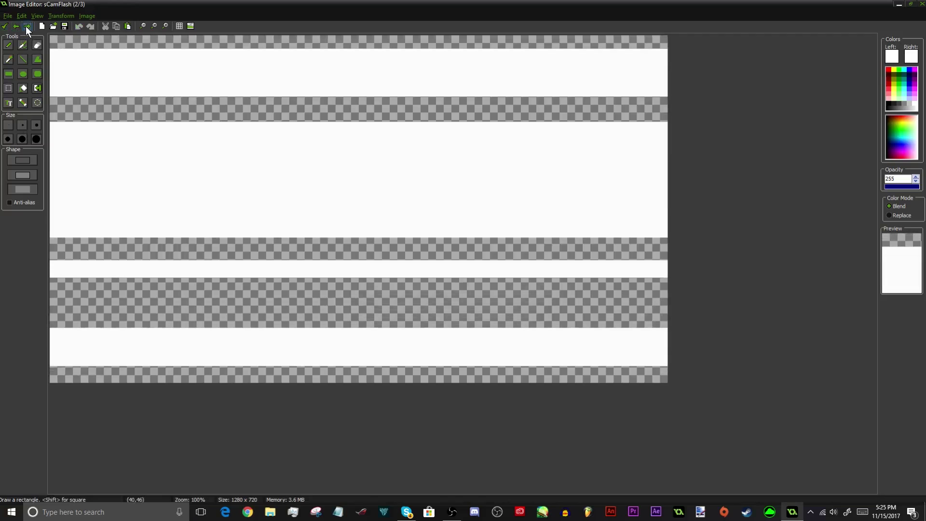
left_click(24, 27)
left_click(6, 27)
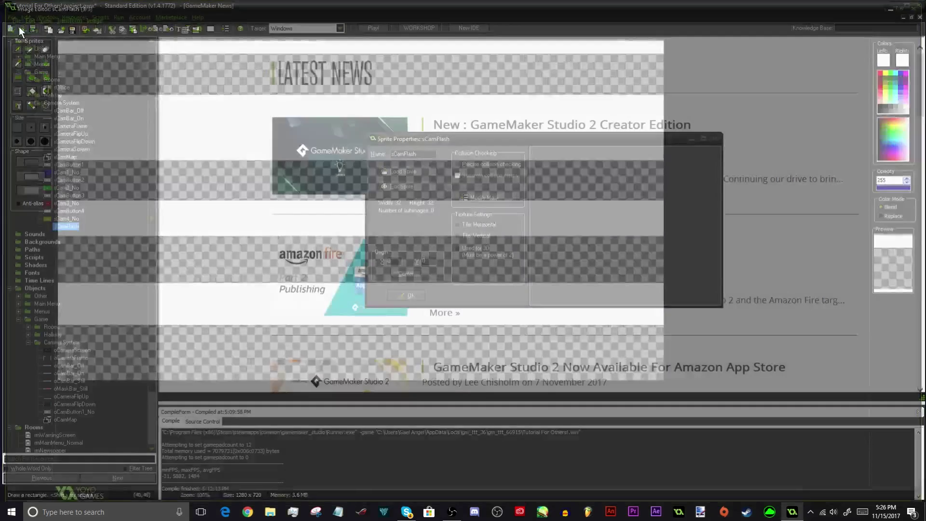
- Add a fourth frame to sCamFlash and draw three white bars of different heights across its width
scroll(231, 208, "down", 10)
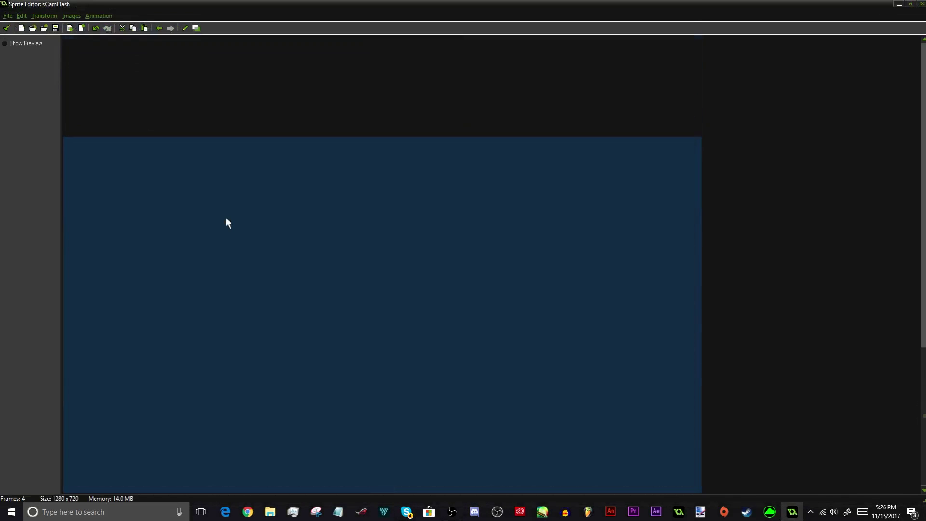
double_click(211, 293)
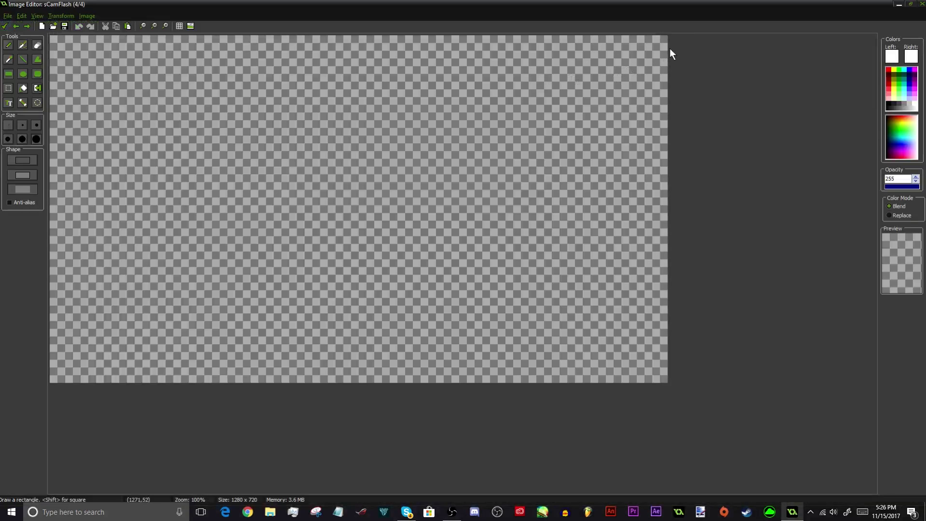
left_click_drag(667, 85, 0, 128)
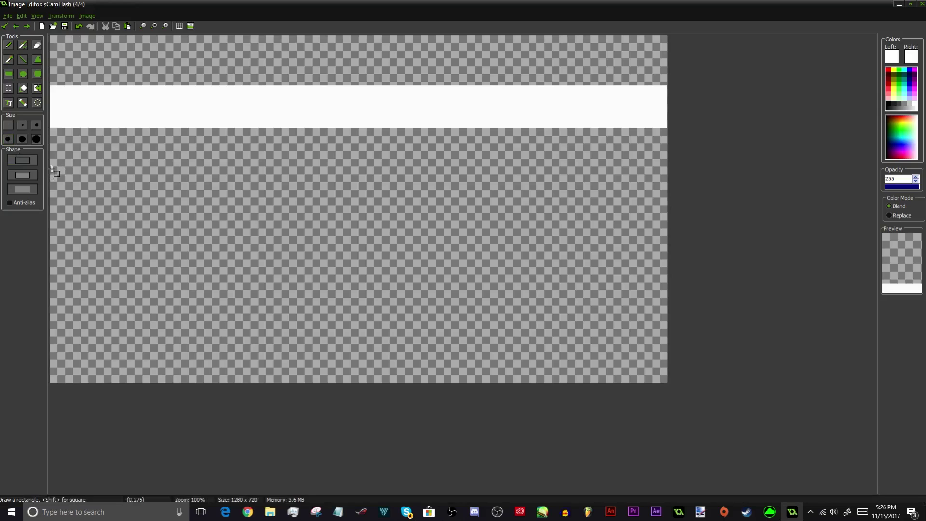
left_click_drag(51, 168, 715, 265)
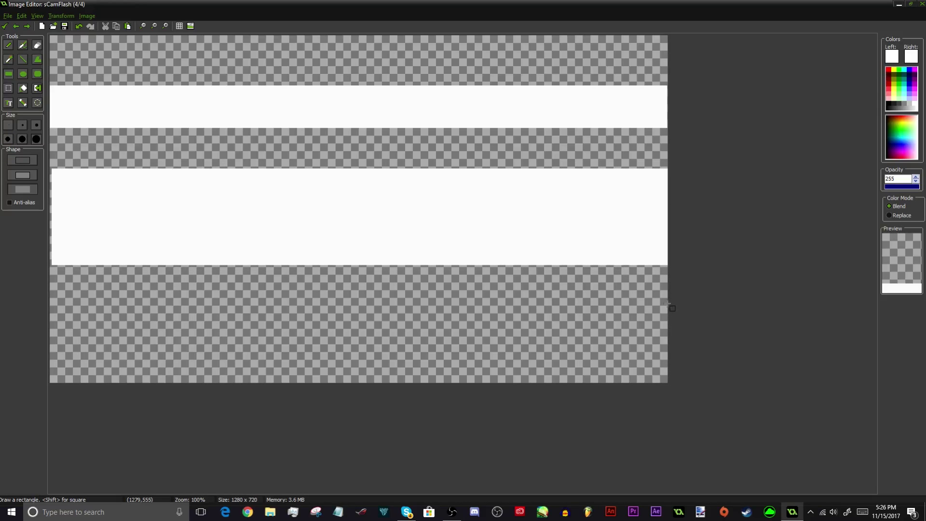
left_click_drag(668, 302, 14, 335)
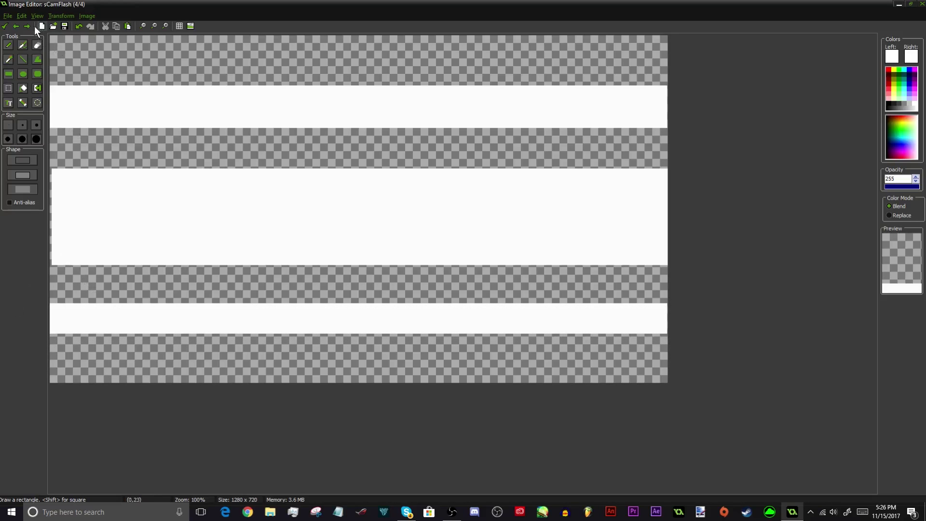
- Scale the fourth frame up slightly, compare it with the previous frame, and save the edited images
left_click(62, 15)
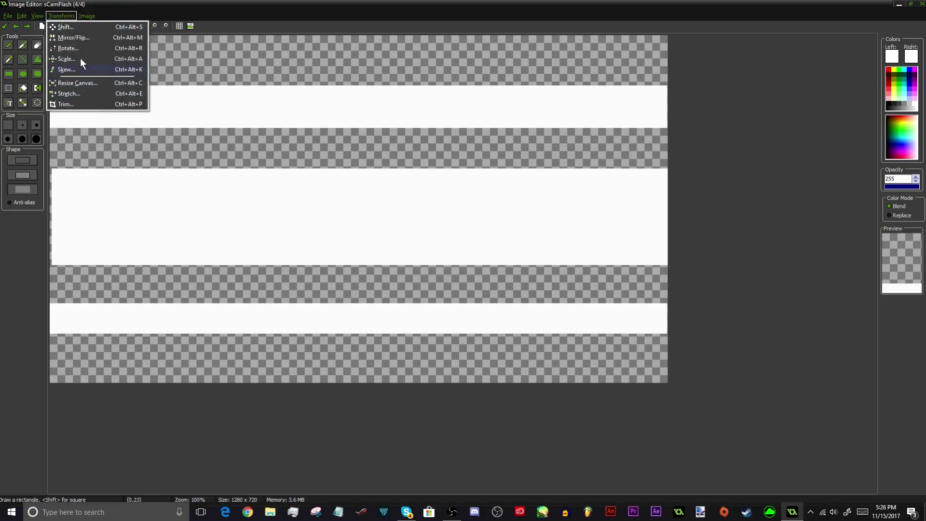
left_click(81, 57)
left_click(399, 339)
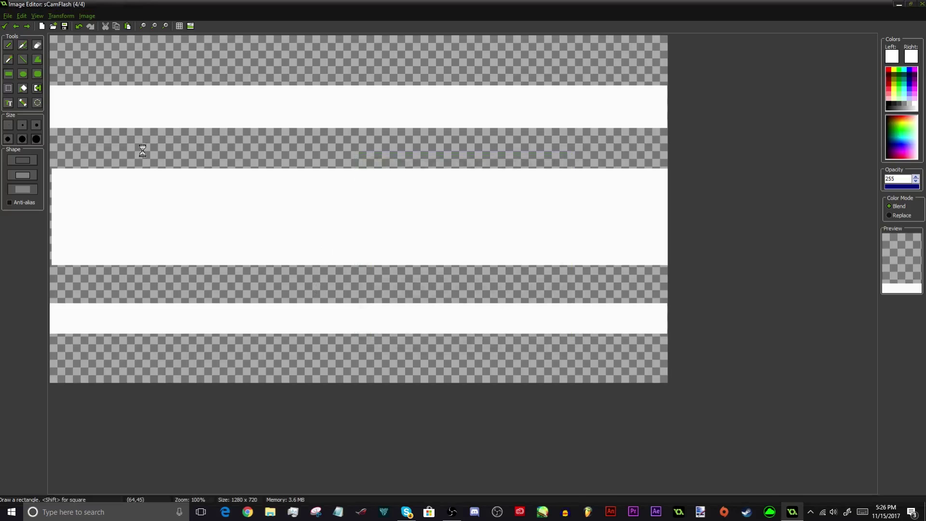
left_click(17, 25)
left_click(28, 26)
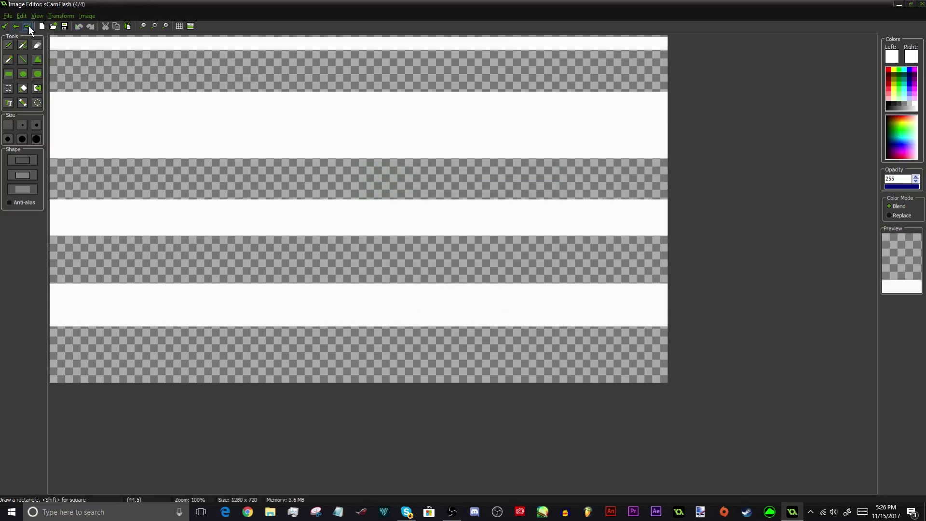
left_click(4, 27)
- Add a fifth frame to sCamFlash and draw a thick and a thin white bar across its width
left_click(31, 27)
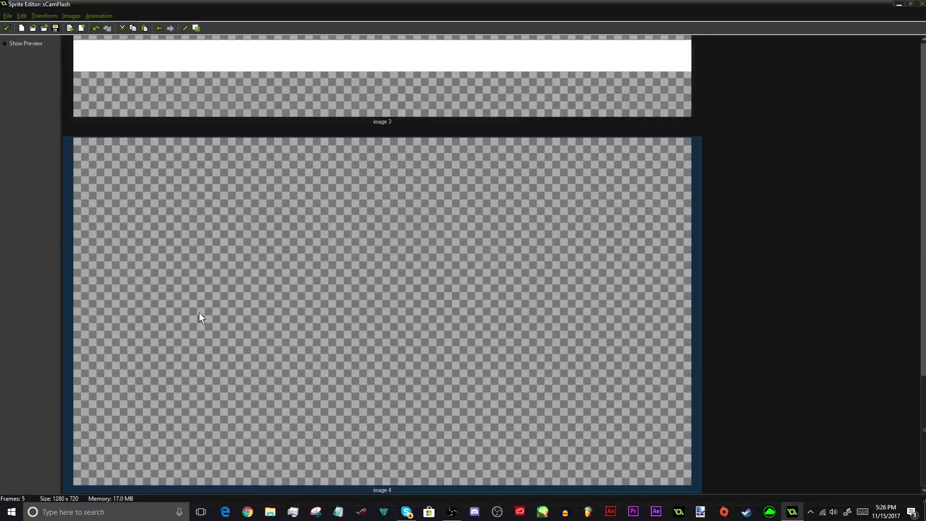
double_click(198, 312)
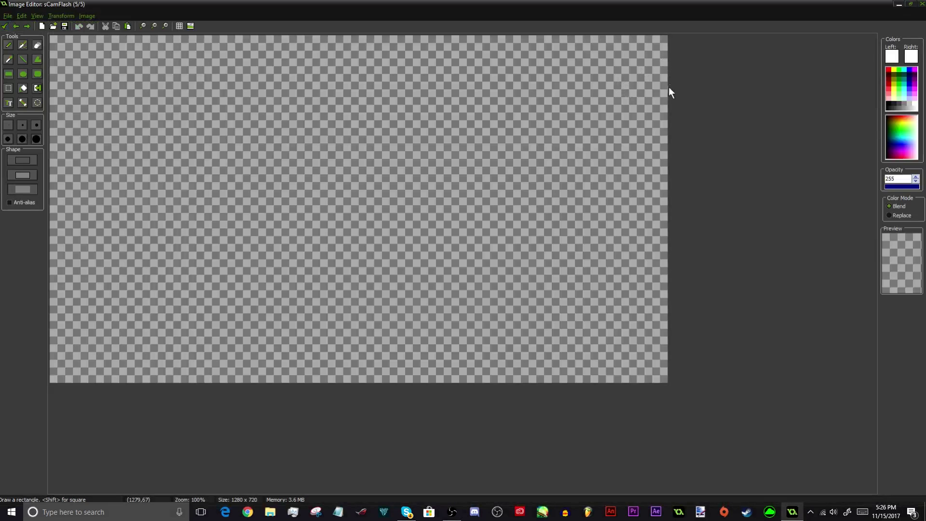
mouse_move(670, 138)
left_mouse_down()
mouse_move(341, 215)
mouse_move(0, 179)
left_mouse_up()
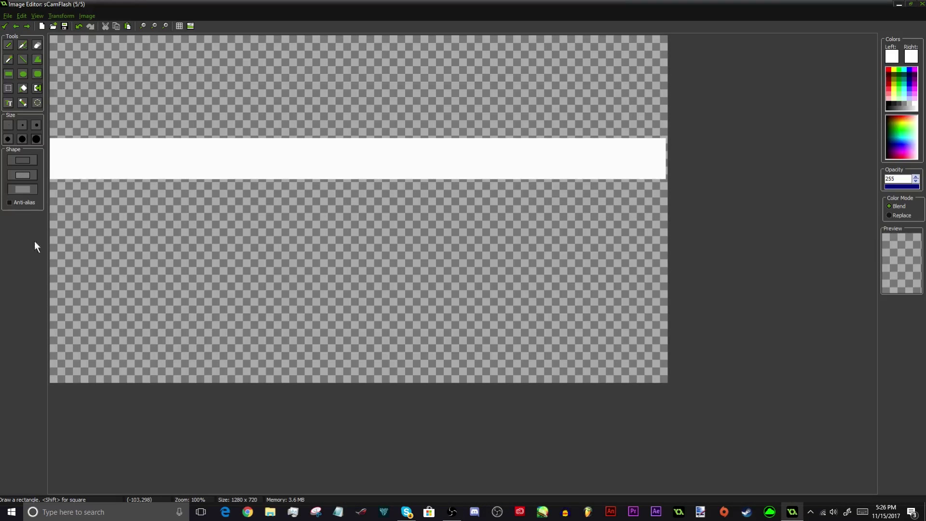
left_click_drag(52, 246, 803, 258)
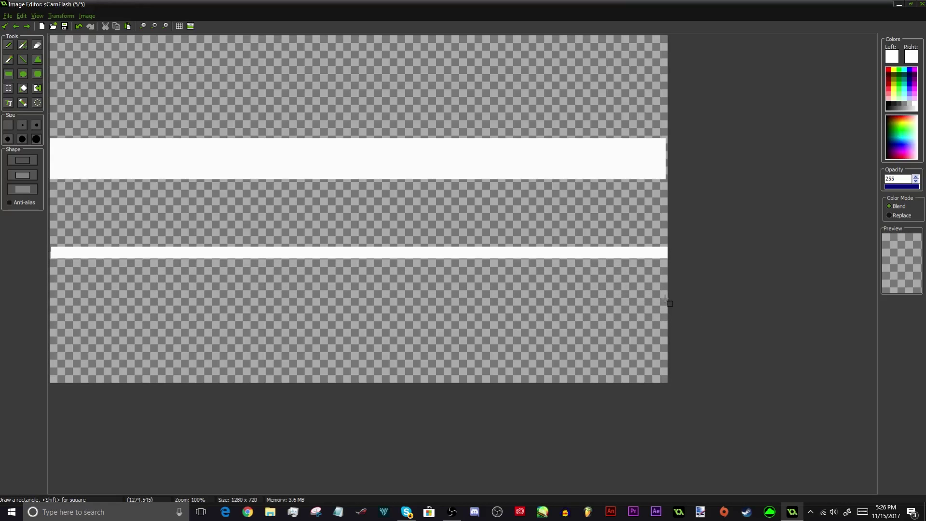
- Draw two more full-width white bars on the fifth sCamFlash frame, one below the others and one near the top, and scale the image to 103 percent
left_click_drag(668, 299, 15, 323)
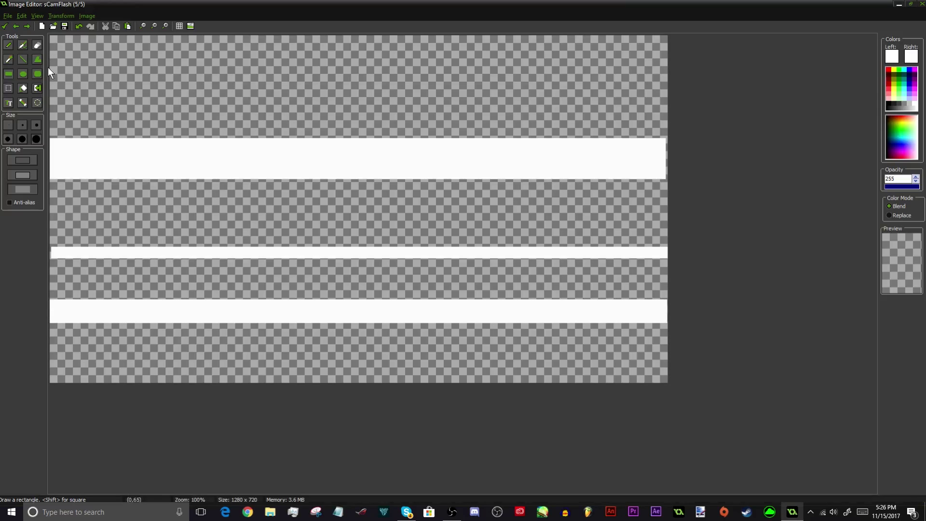
left_click_drag(48, 67, 702, 49)
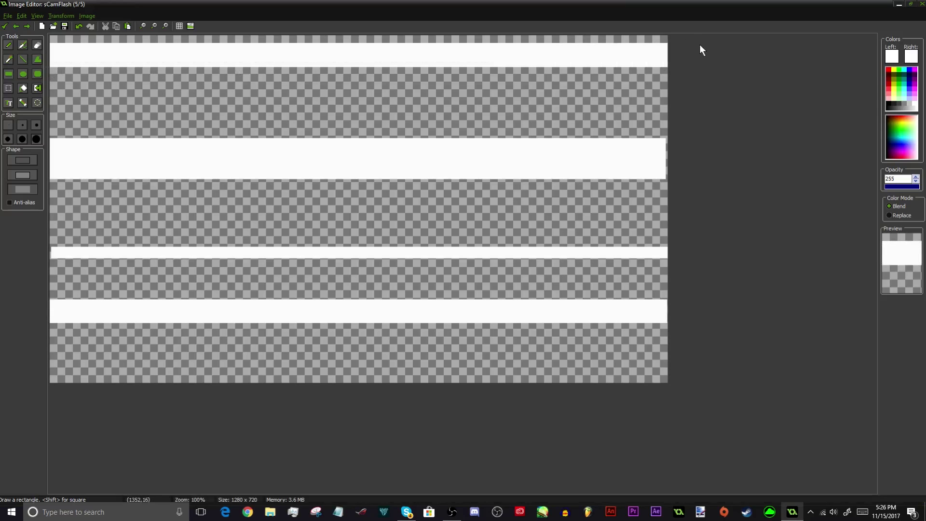
left_click(60, 16)
left_click(71, 57)
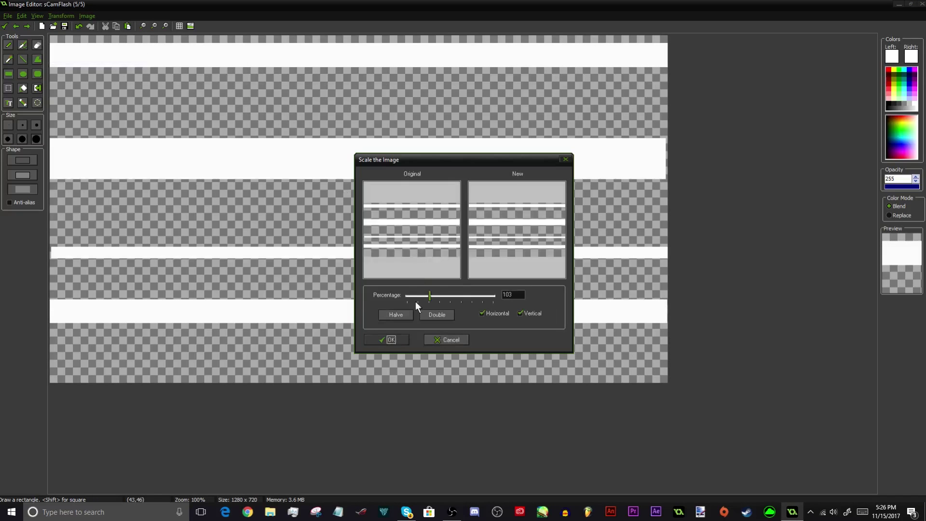
left_click(389, 339)
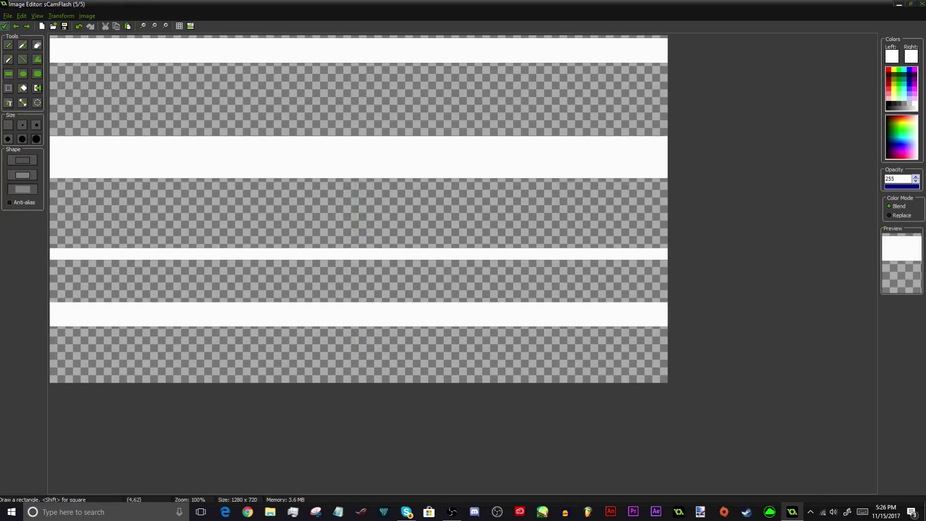
left_click(4, 26)
- Play the sCamFlash animation in an enlarged preview, and turn the preview off
left_click(30, 44)
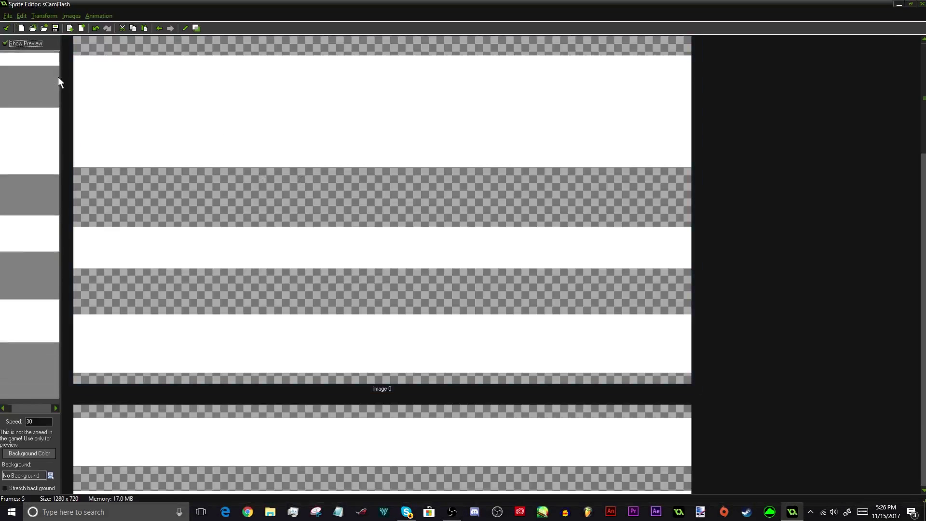
left_click_drag(61, 73, 714, 156)
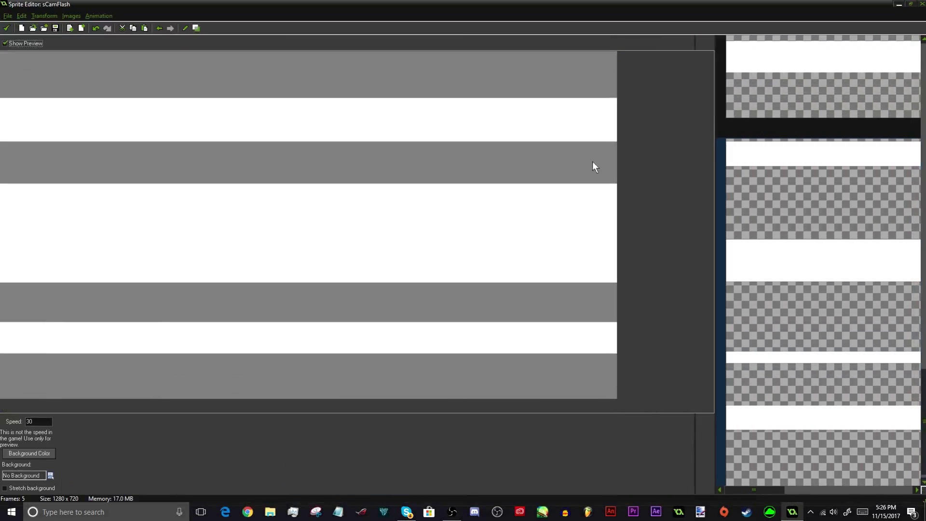
left_click(13, 42)
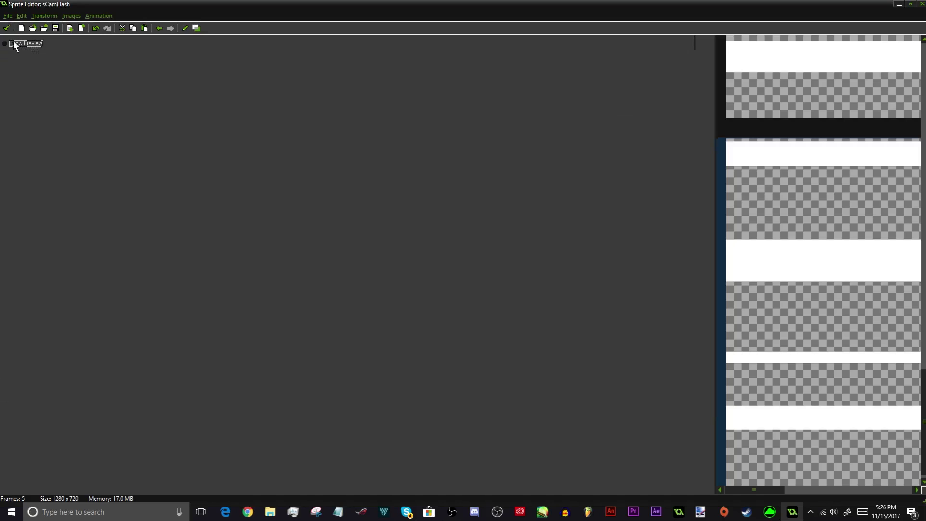
- Save the edited sCamFlash sprite and move it directly above sCameraScreen in the Camera System sprite folder
left_click(6, 27)
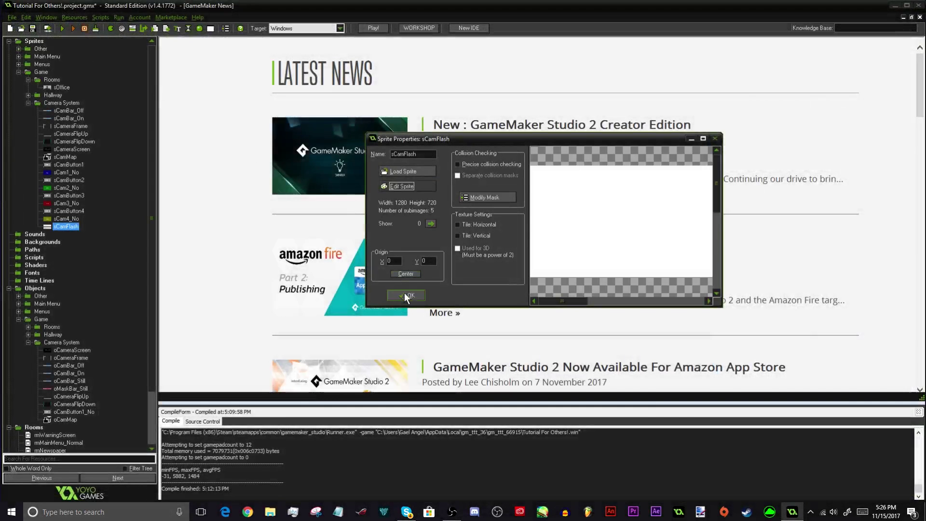
left_click(406, 295)
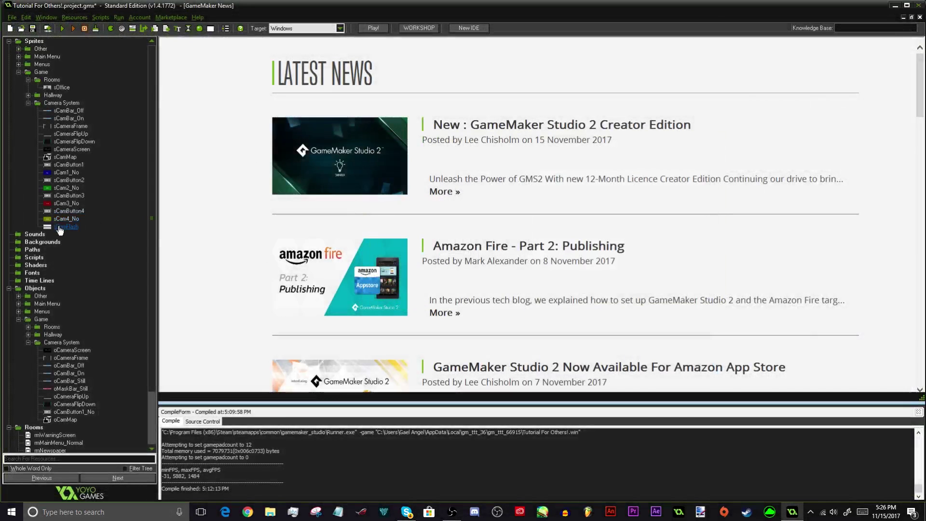
left_click_drag(75, 149, 70, 149)
scroll(78, 251, "down", 3)
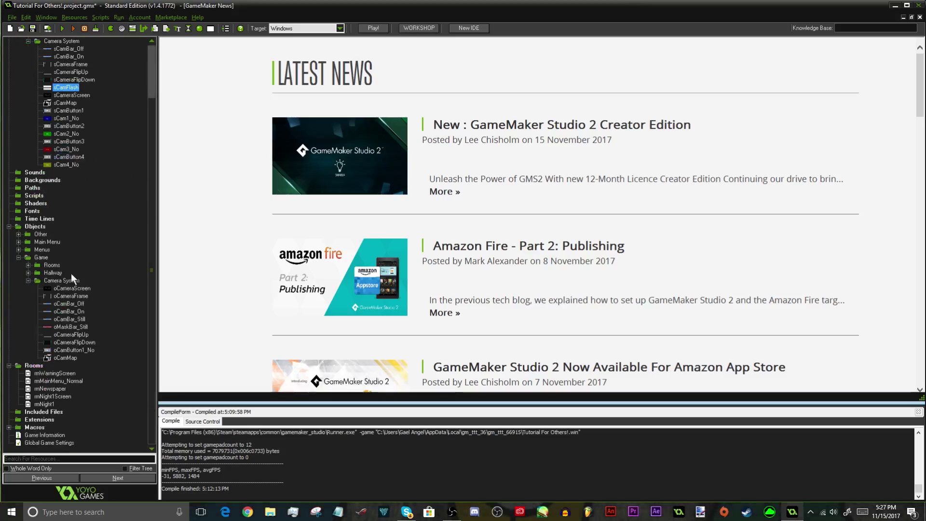
- Look at oCamMap's properties and set the depth of oCameraFrame to -2
double_click(65, 358)
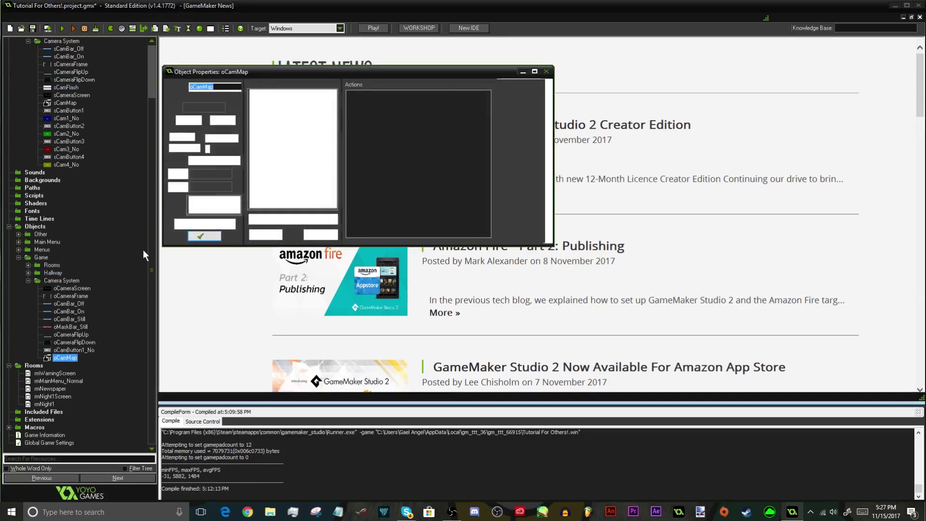
left_click(206, 240)
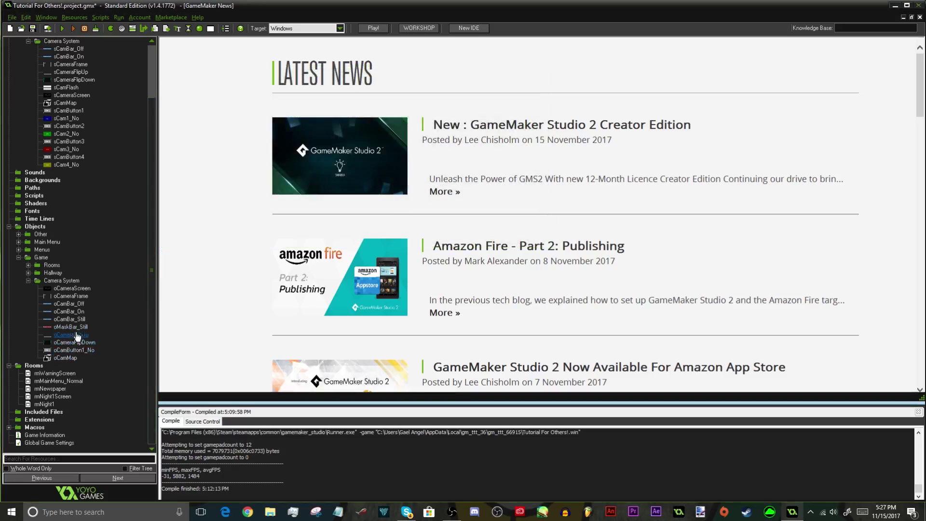
double_click(71, 295)
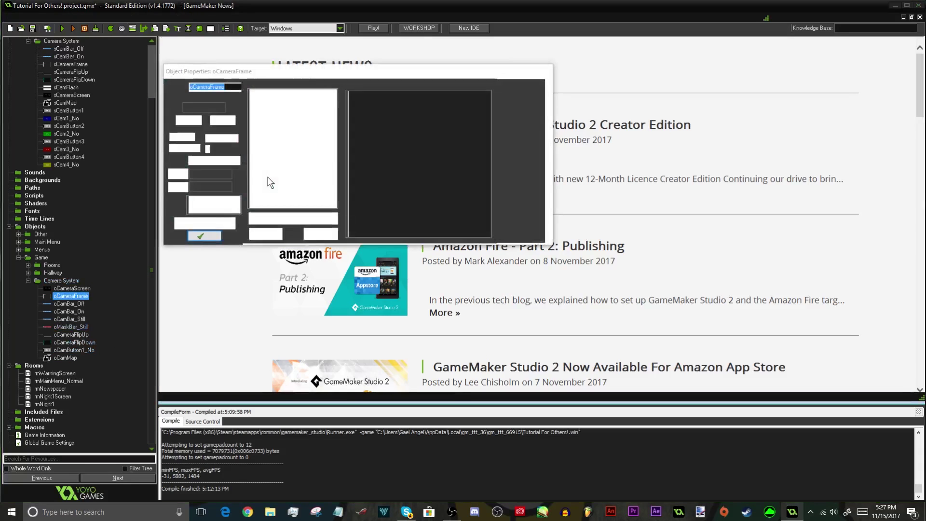
left_click(208, 160)
key("BackSpace")
type("2")
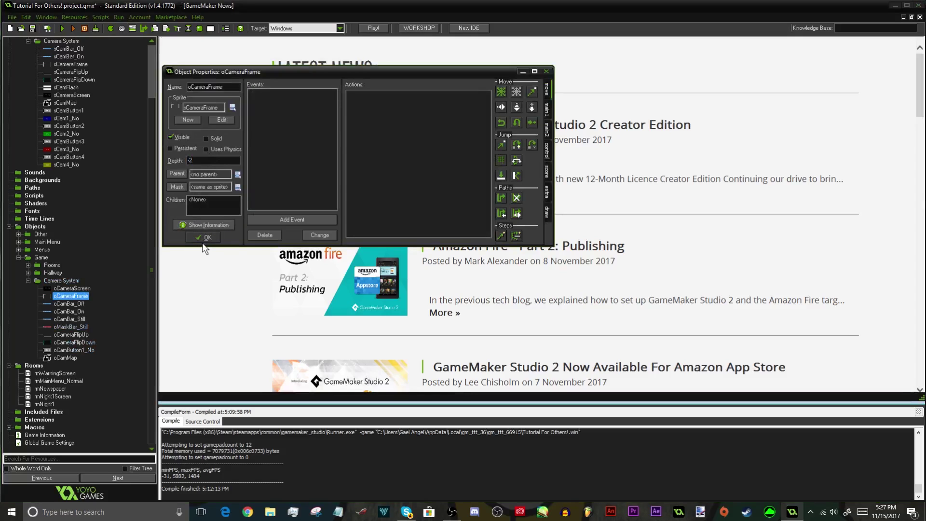
left_click(199, 241)
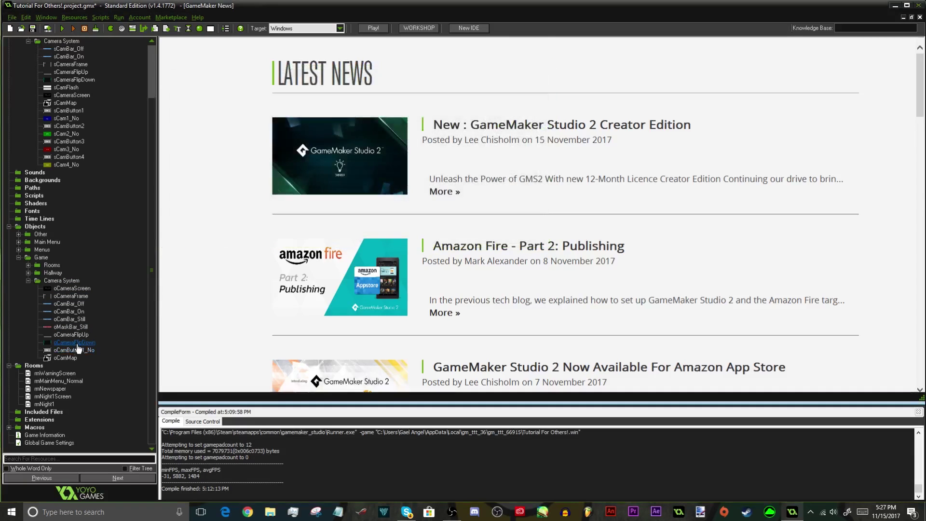
- Check the depth settings of the oCamButton1_No and oCamMap objects
left_click(70, 350)
double_click(68, 352)
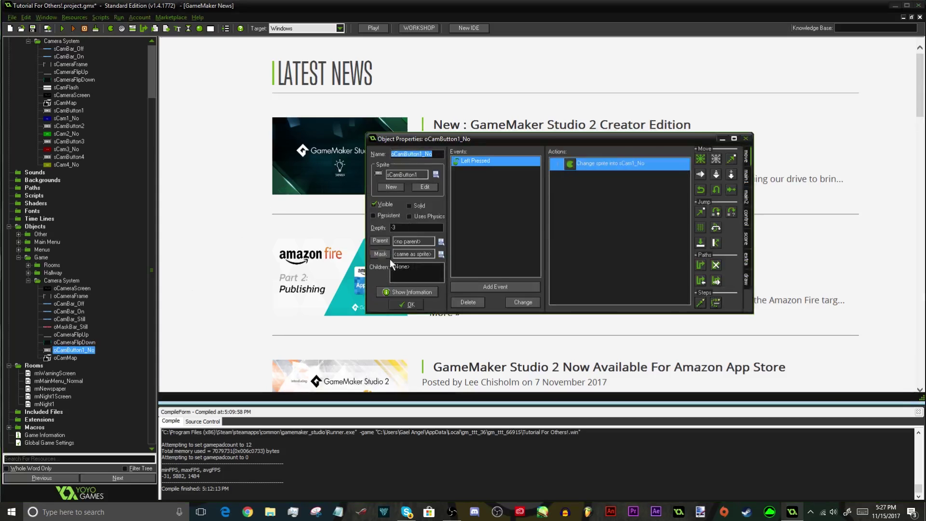
left_click(407, 304)
double_click(65, 358)
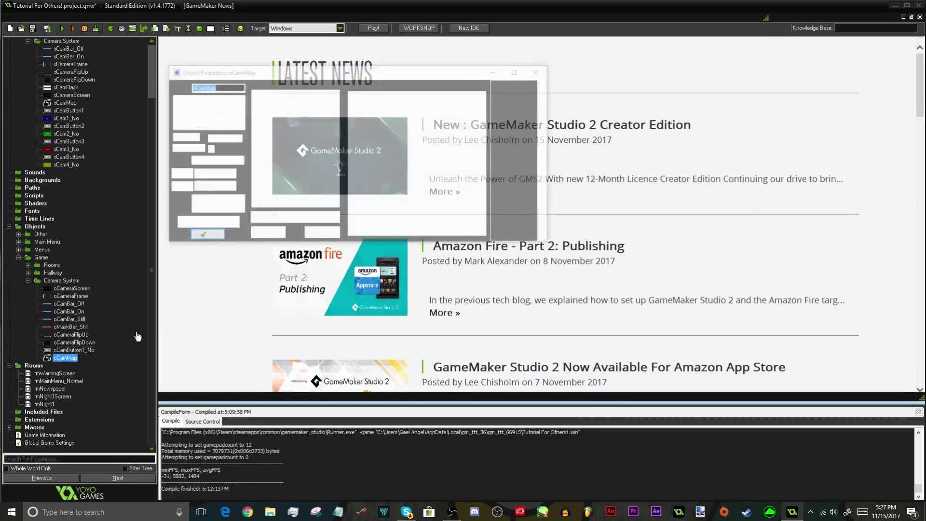
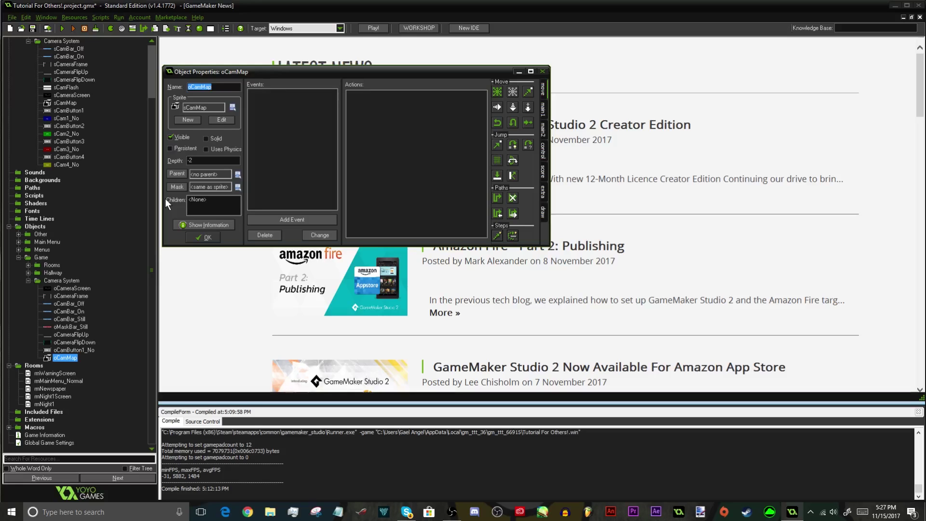
left_click(198, 238)
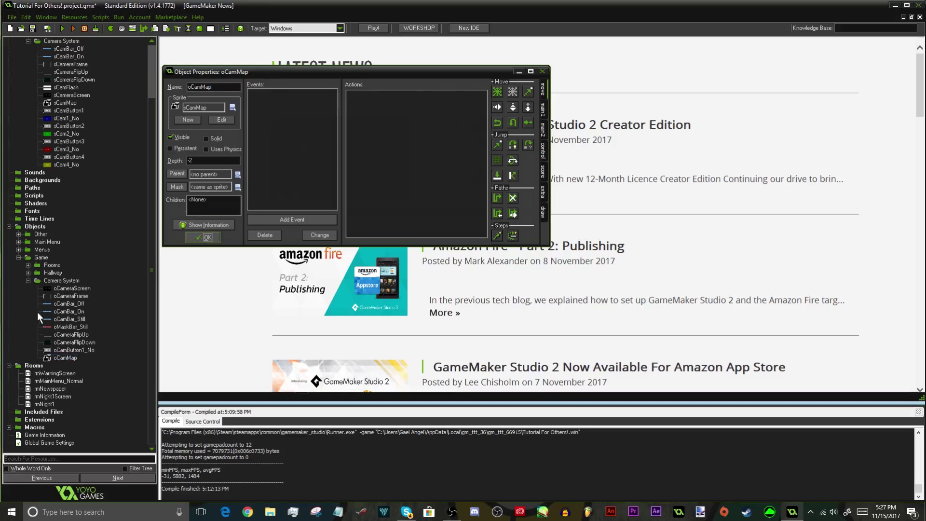
- Set the depth of the oCameraFrame object to -3 and review oCamMap's properties
left_click(61, 296)
double_click(61, 297)
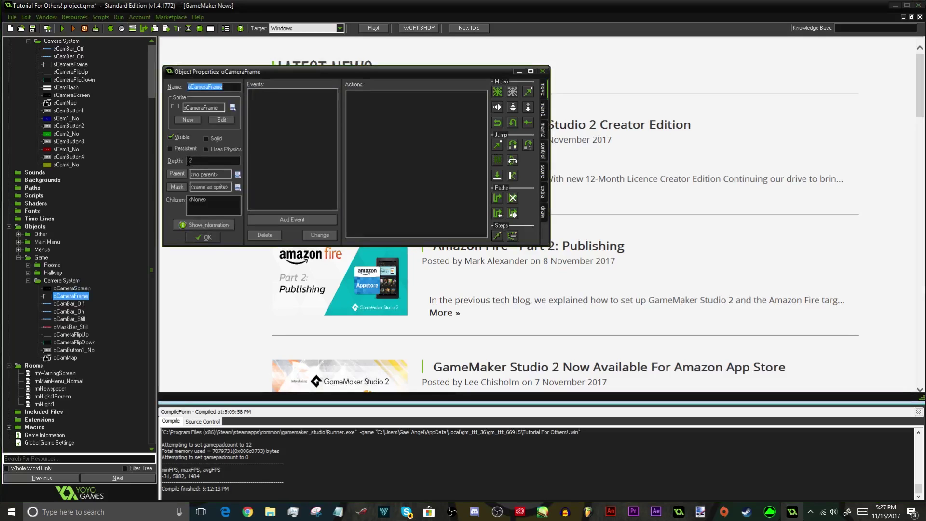
double_click(189, 161)
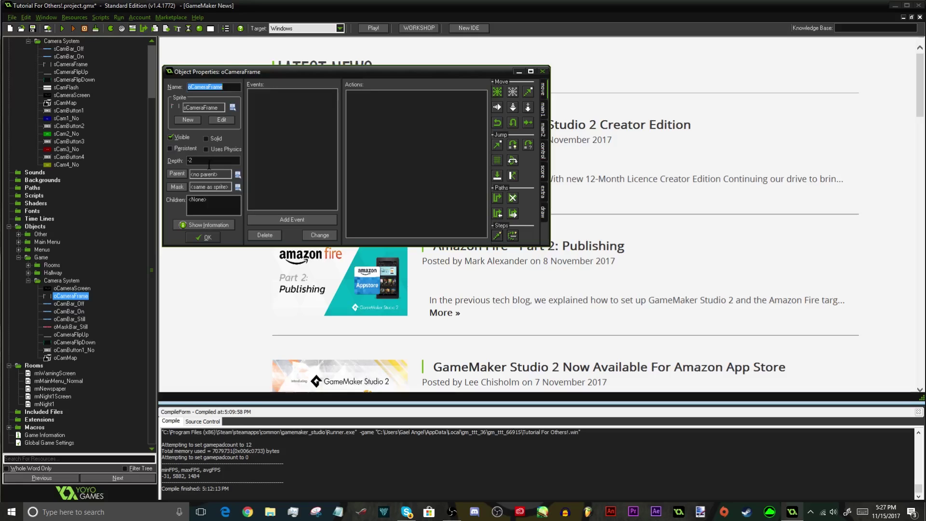
double_click(209, 164)
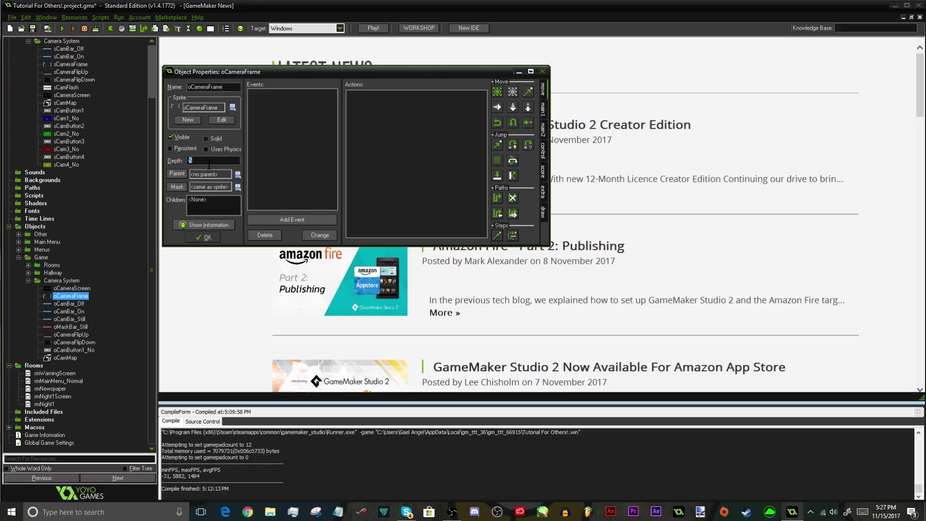
left_click(202, 236)
double_click(65, 357)
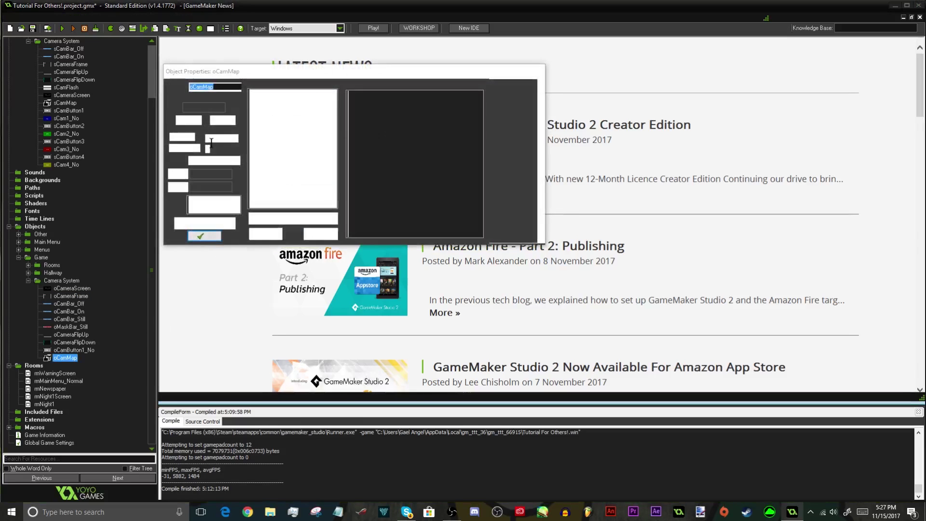
left_click(199, 237)
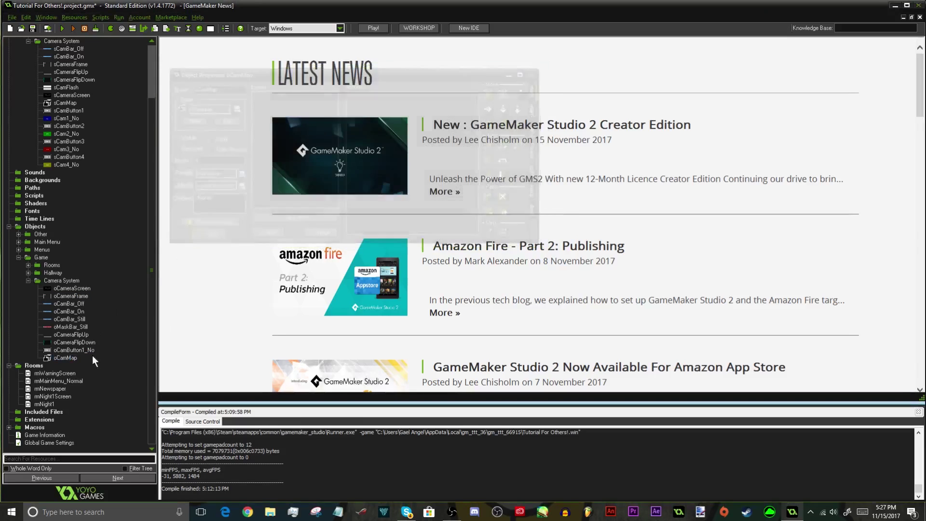
- Set the depth of the oCamButton1_No object to -5 and bring up the sprite and object actions for its Left Pressed event
double_click(86, 350)
left_click(404, 227)
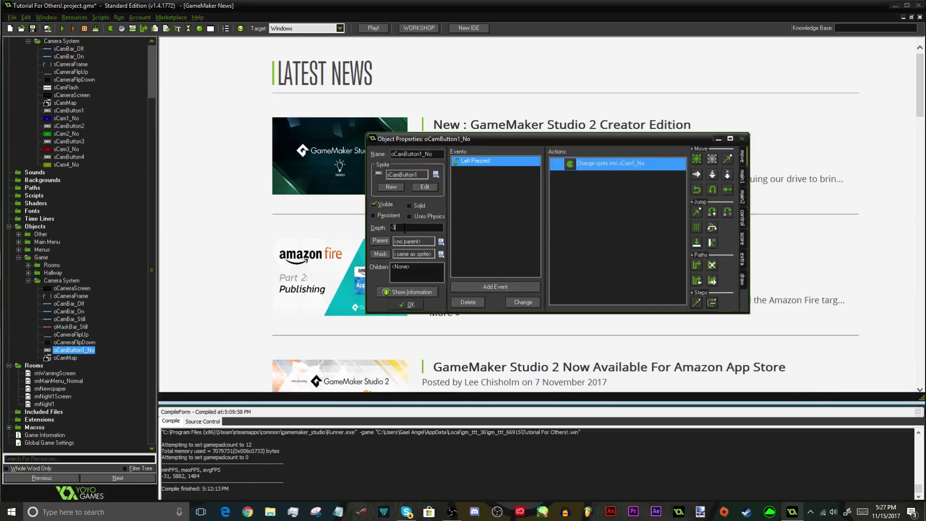
left_click(454, 256)
left_click(634, 186)
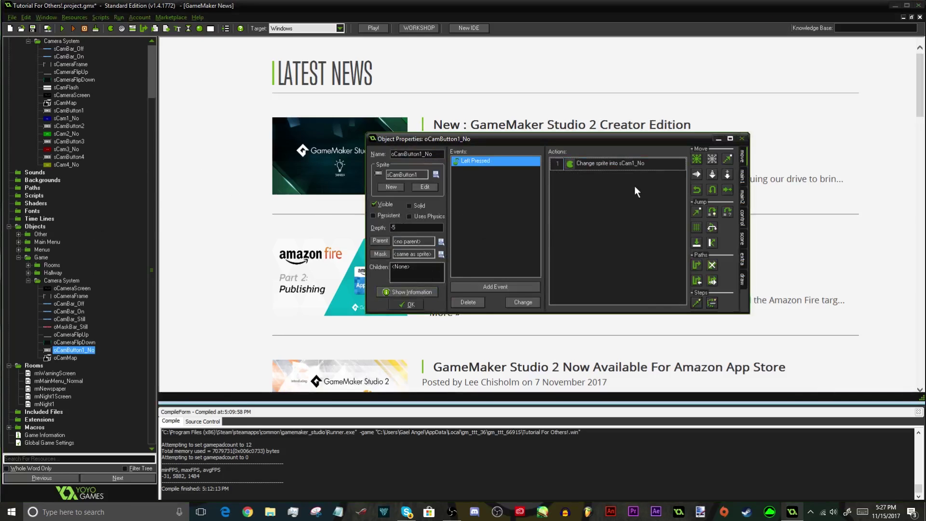
left_click(741, 183)
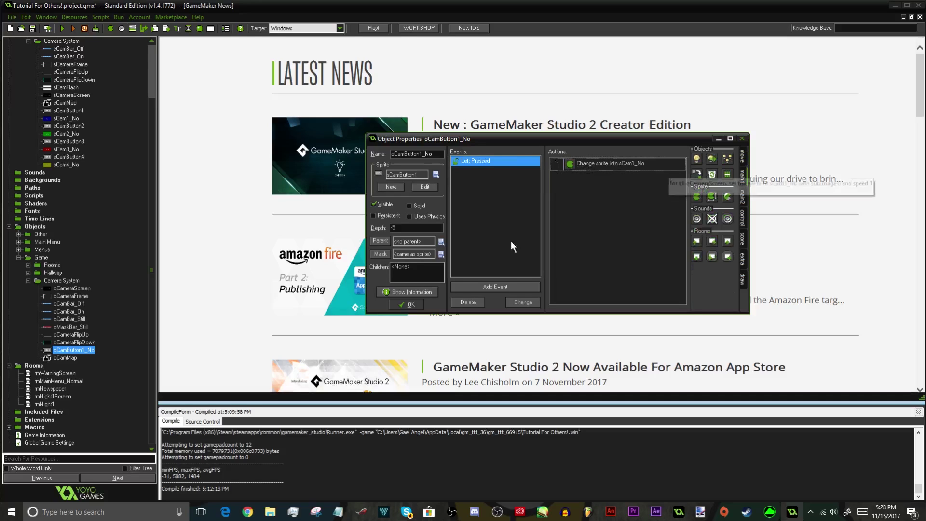
- Create a new object named oCamFlash in the Camera System object folder and assign it the sCamFlash sprite
right_click(58, 281)
left_click(54, 289)
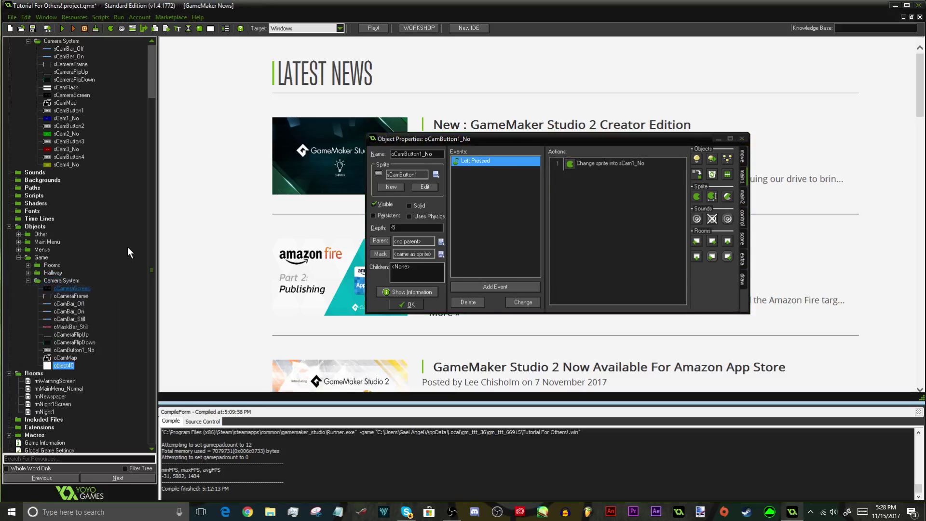
type("oCam")
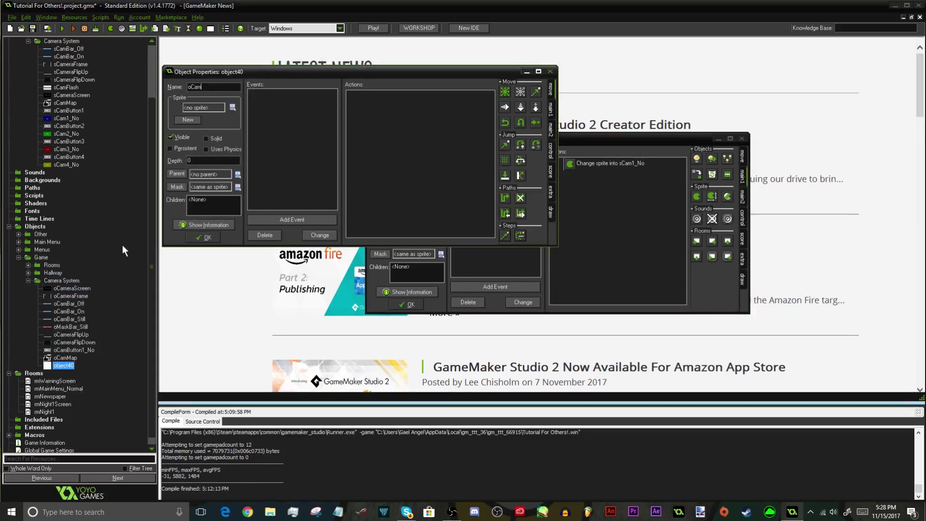
type("Flash")
left_click(233, 107)
mouse_move(238, 155)
mouse_move(185, 176)
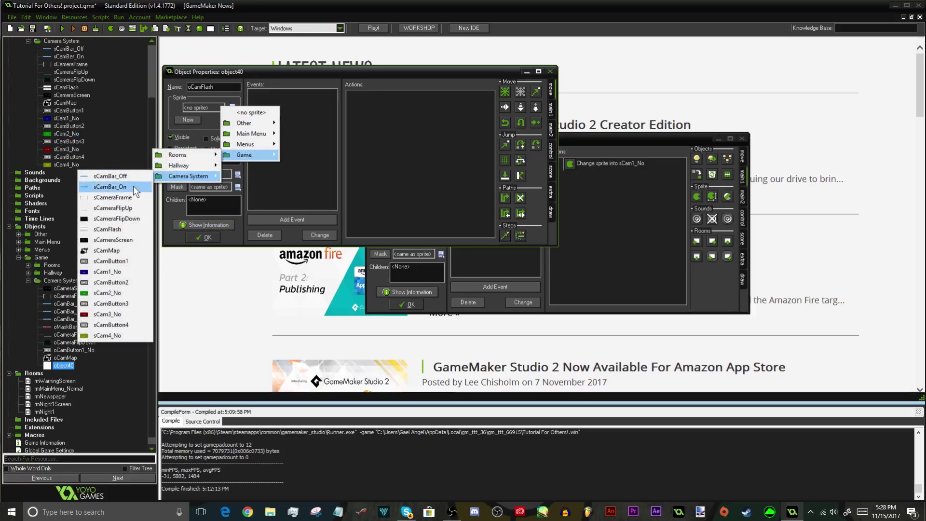
left_click(107, 229)
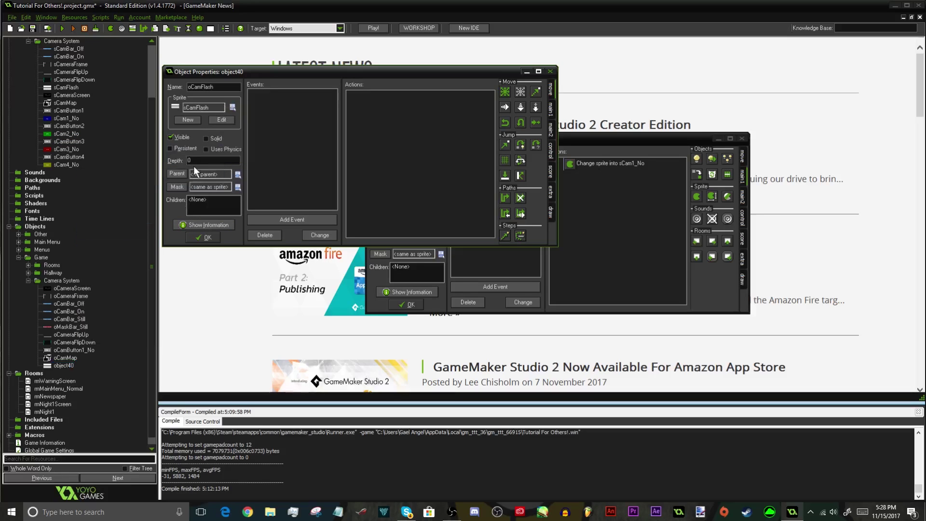
- Set the depth of oCamFlash to -1 and compare it with the depth of oCameraFrame
left_click_drag(215, 73, 226, 208)
left_click(202, 297)
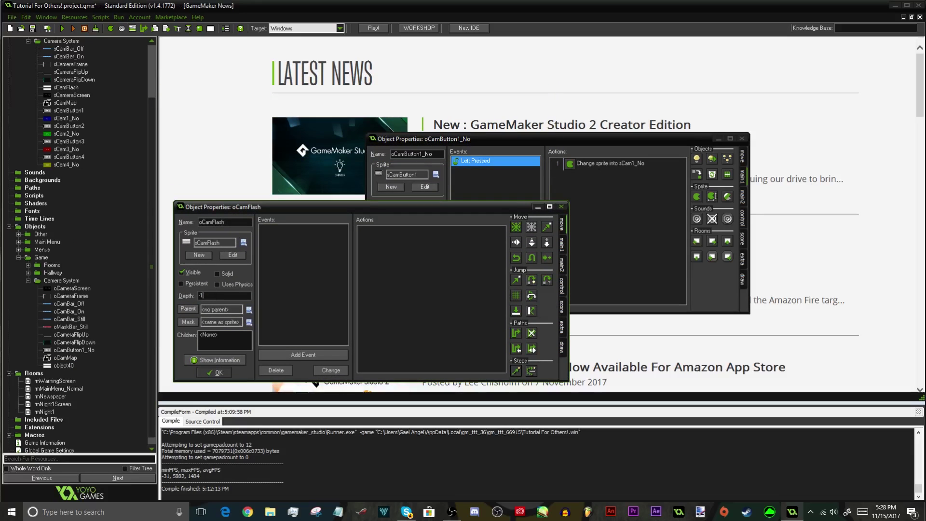
left_click(67, 303)
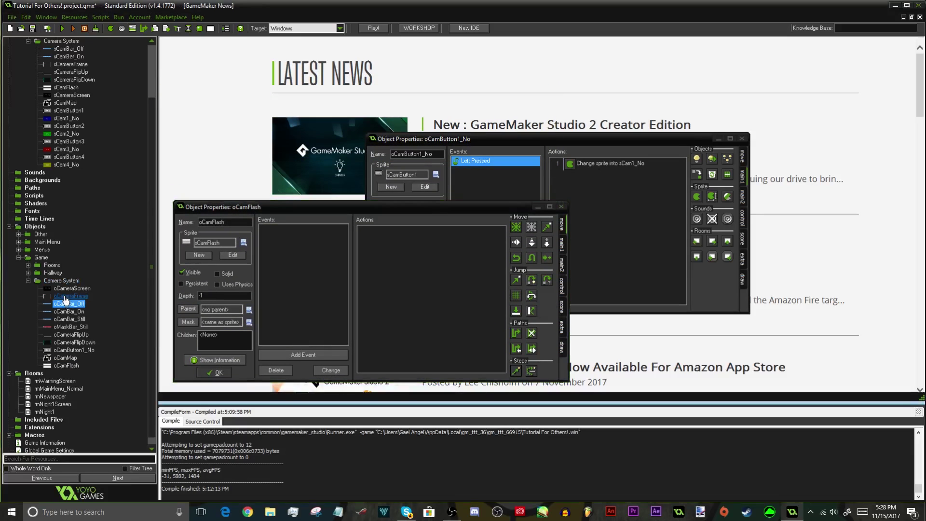
double_click(67, 296)
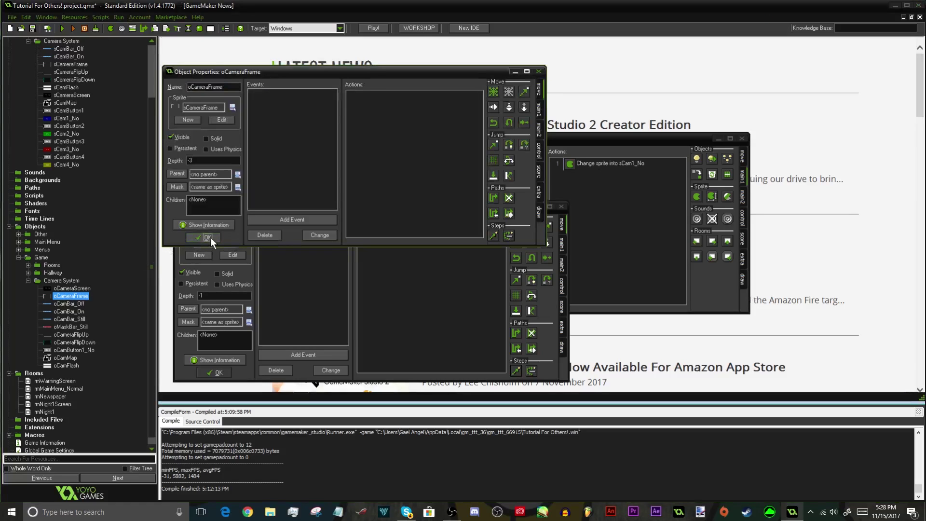
left_click(208, 237)
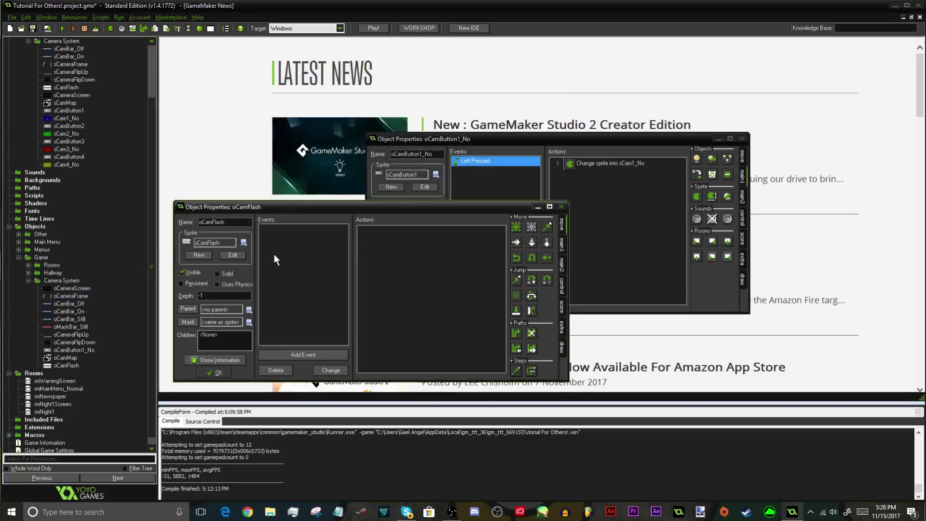
- Add an Animation End event to oCamFlash that destroys the instance, and move the object directly above oCamButton1_No in the resource tree
left_click(296, 354)
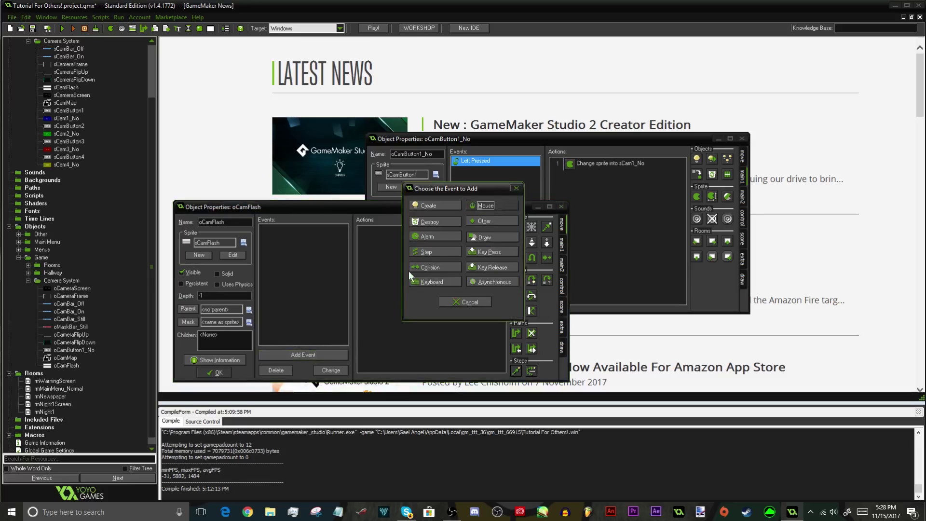
left_click(484, 222)
left_click(530, 337)
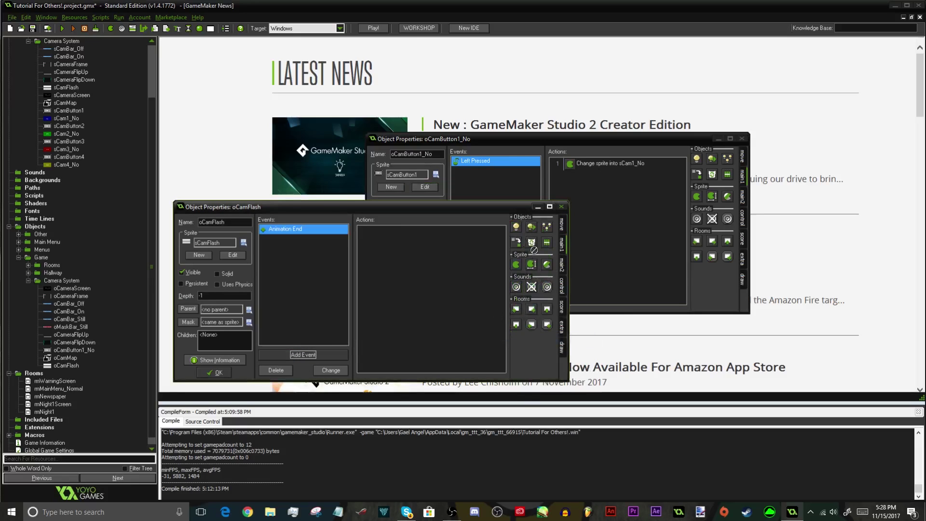
left_click_drag(533, 250, 438, 267)
left_click(413, 324)
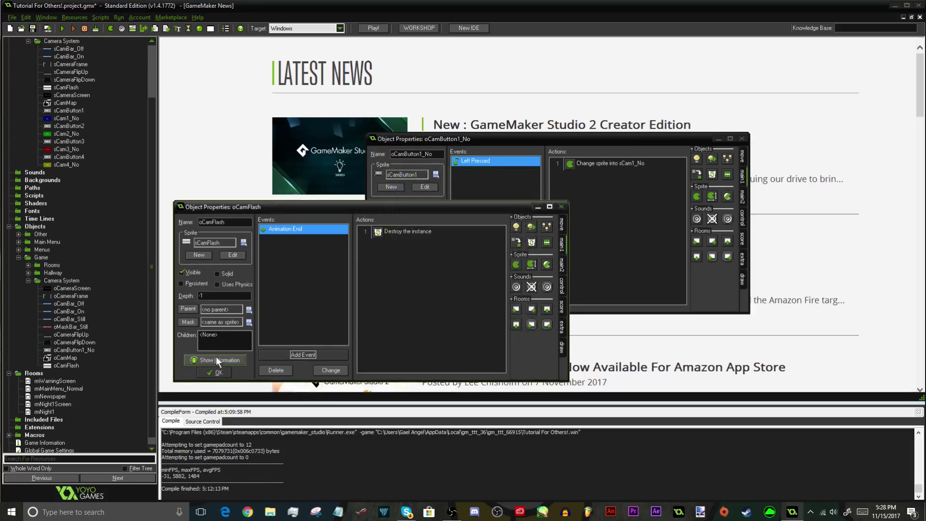
left_click(215, 373)
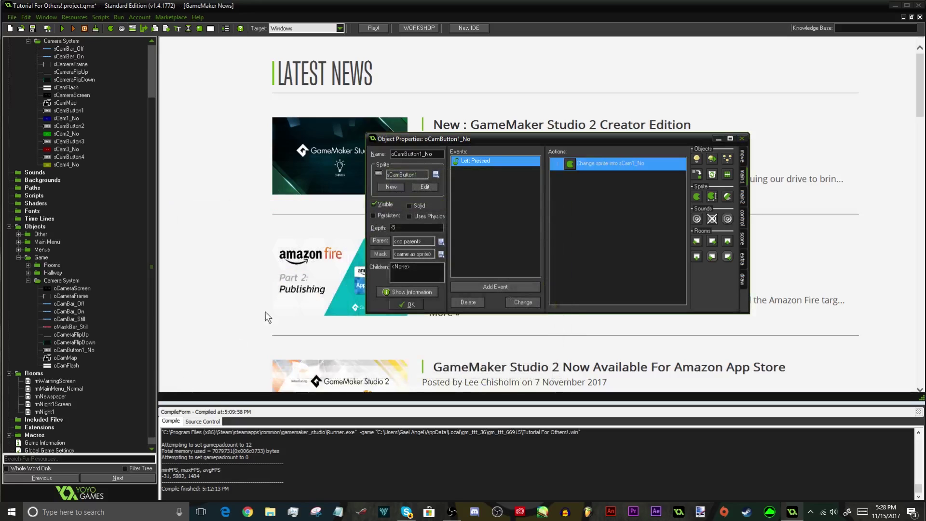
left_click(60, 366)
left_click_drag(60, 365, 68, 342)
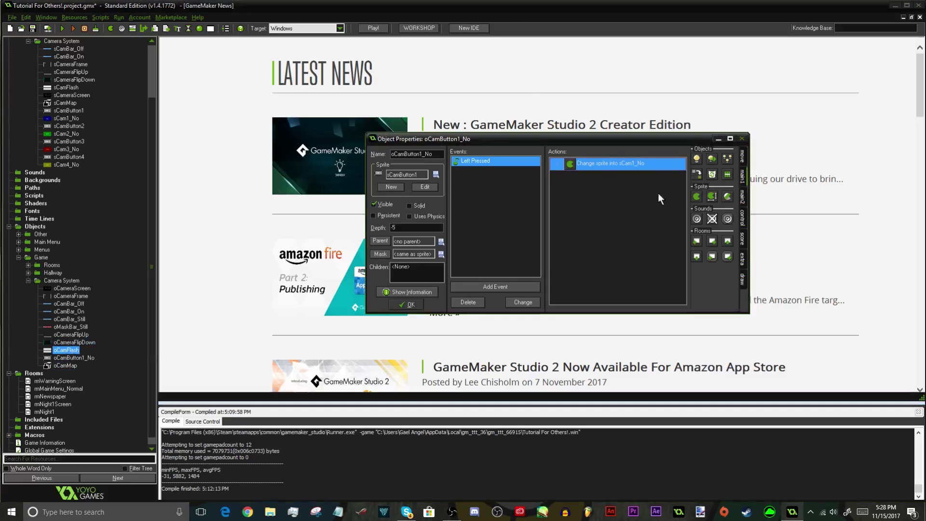
- Add a Create Instance action for oCamFlash to the Left Pressed event of oCamButton1_No and save the object
left_click_drag(696, 158, 650, 220)
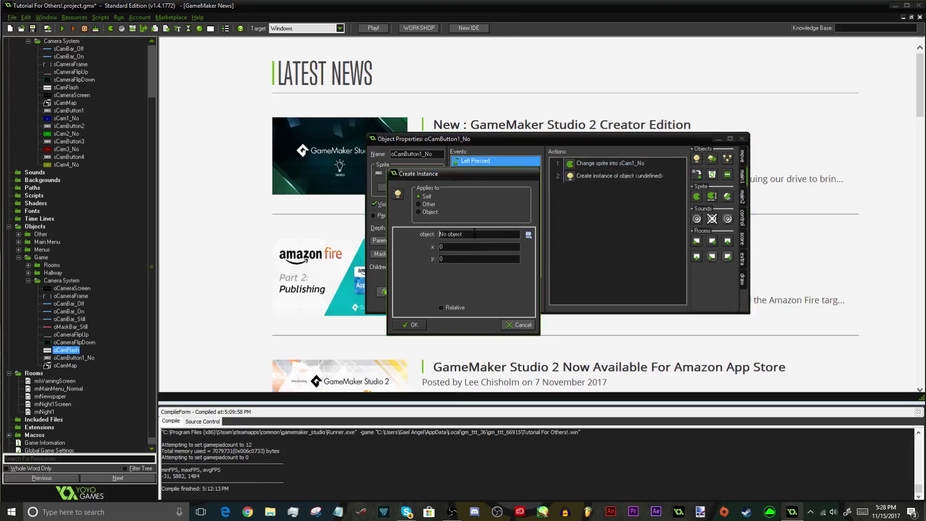
left_click(457, 236)
mouse_move(479, 282)
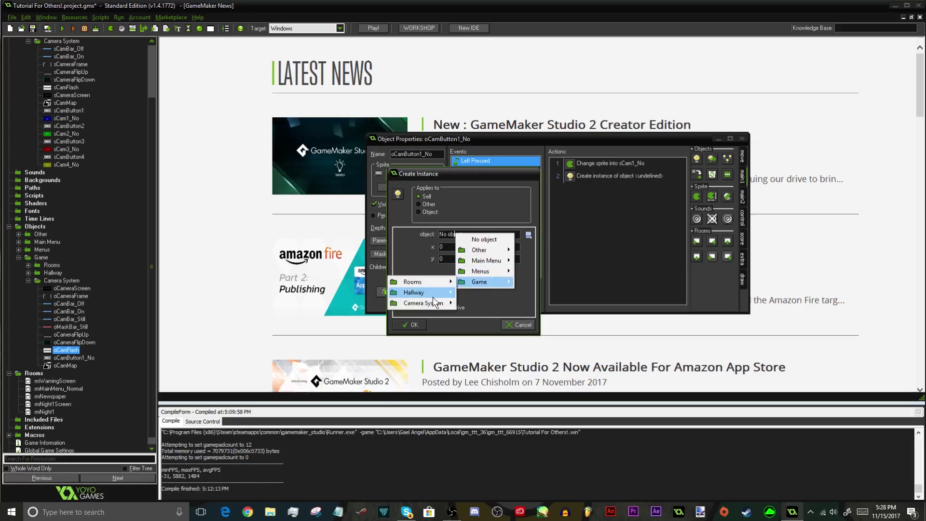
mouse_move(423, 302)
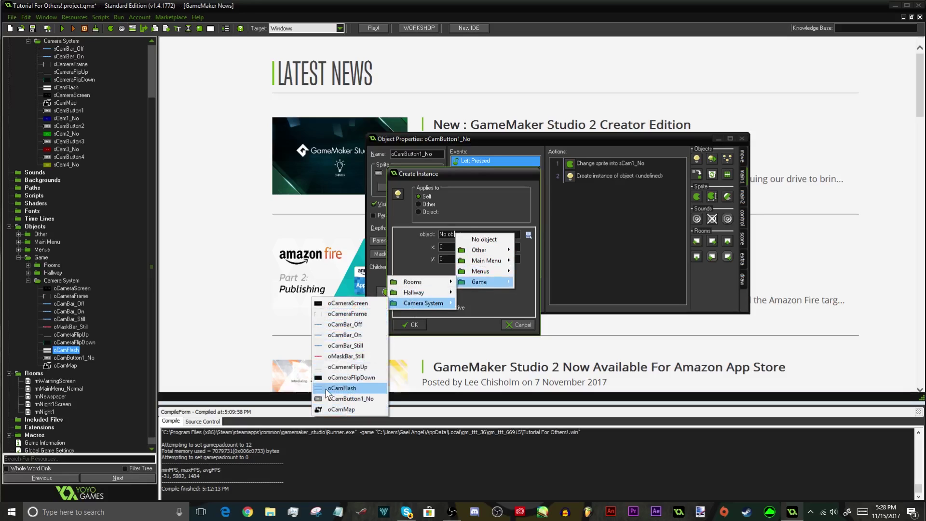
left_click(340, 388)
left_click(410, 326)
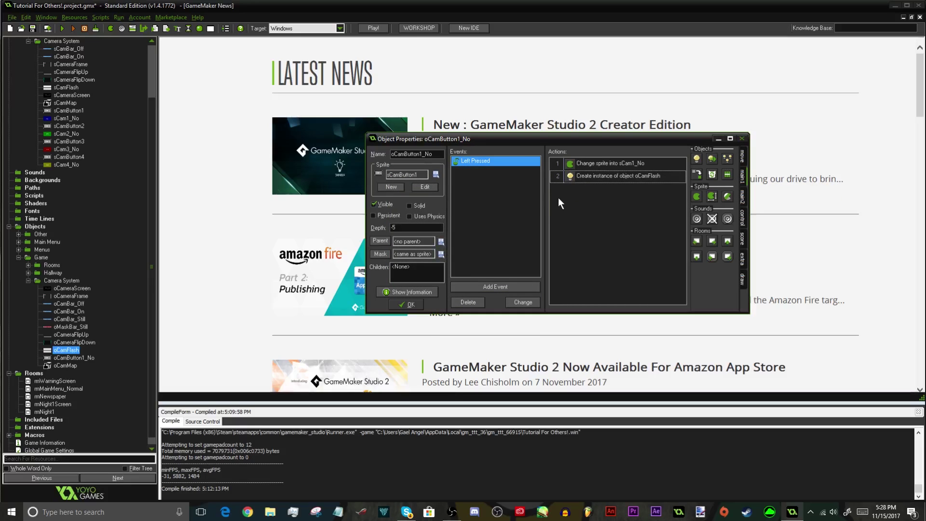
left_click(401, 307)
- Duplicate oCamButton1_No, name the copy oCamButton2 and assign it the sCamButton2 sprite
left_click(63, 365)
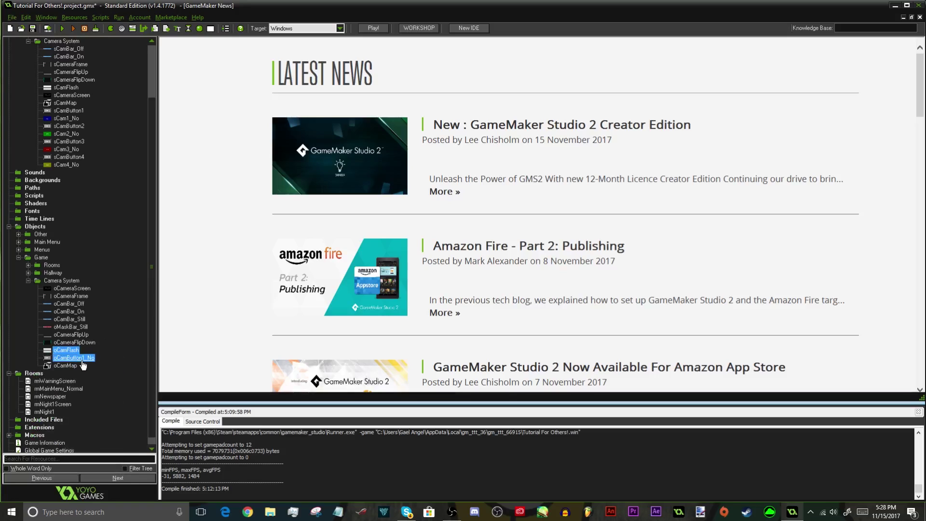
right_click(62, 365)
left_click(62, 389)
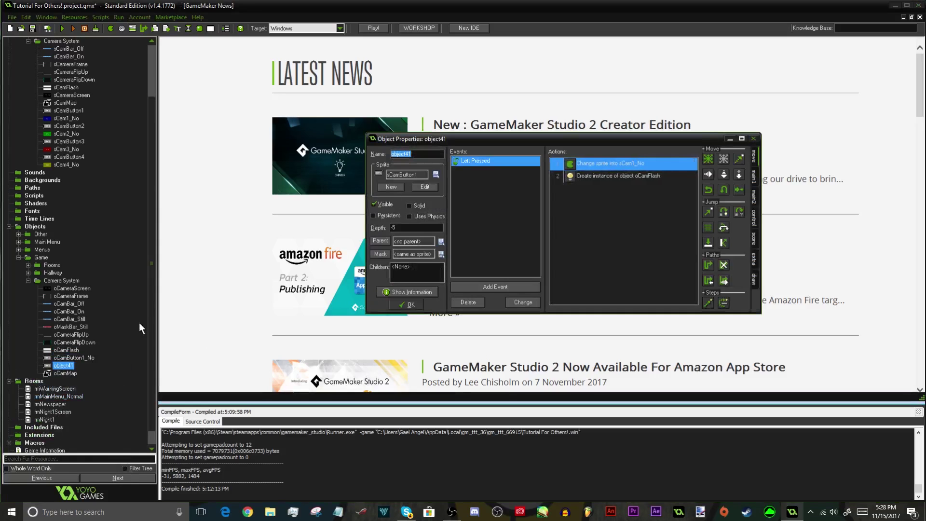
type("oCamButton2")
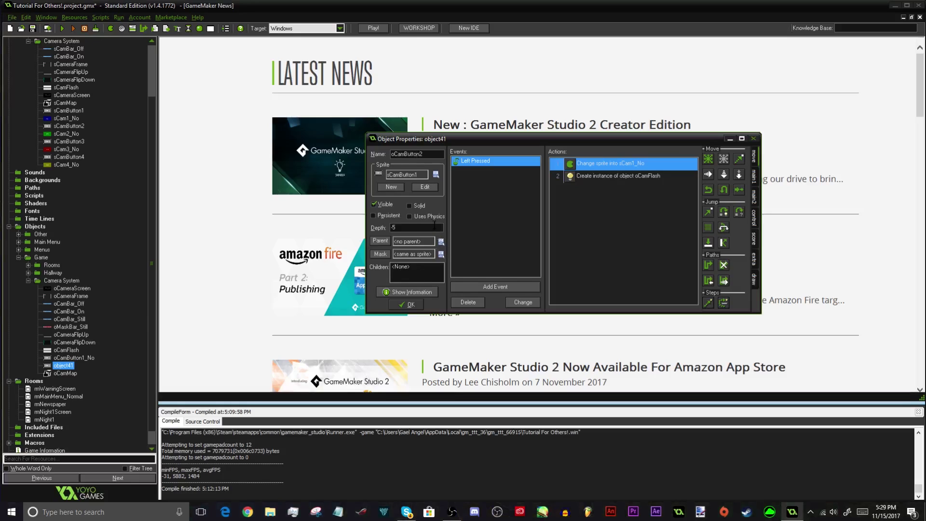
left_click(420, 227)
left_click(410, 178)
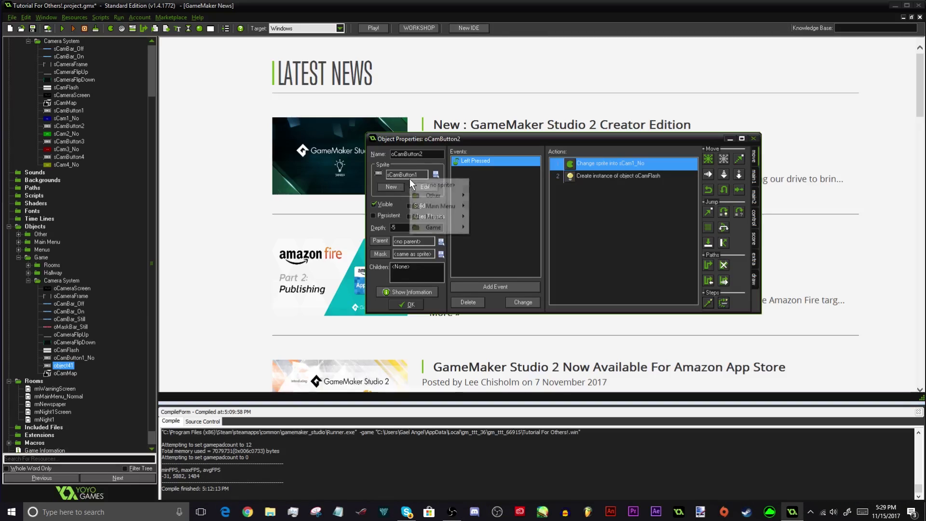
mouse_move(424, 229)
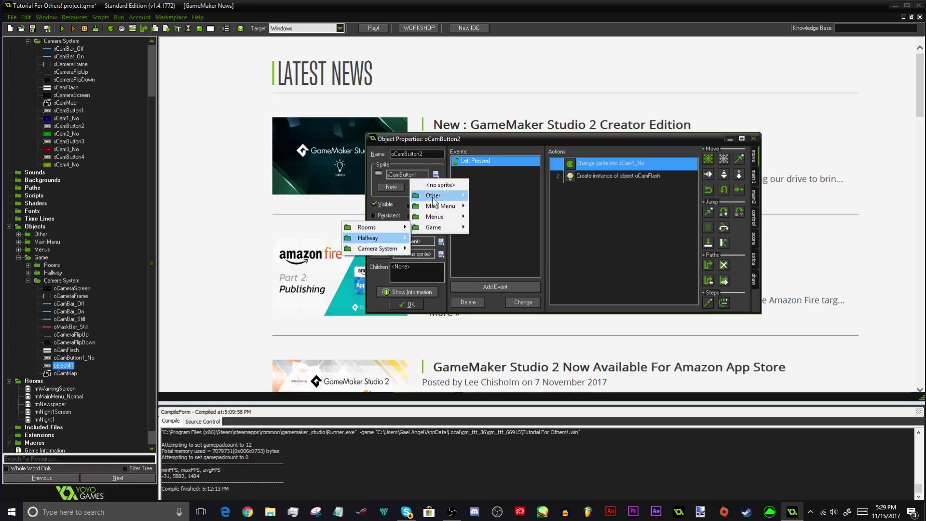
mouse_move(395, 248)
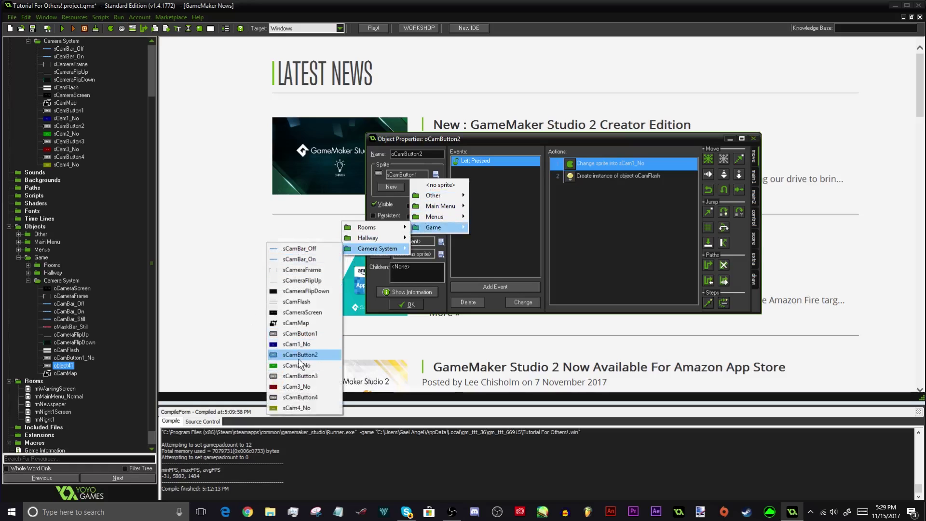
left_click(300, 354)
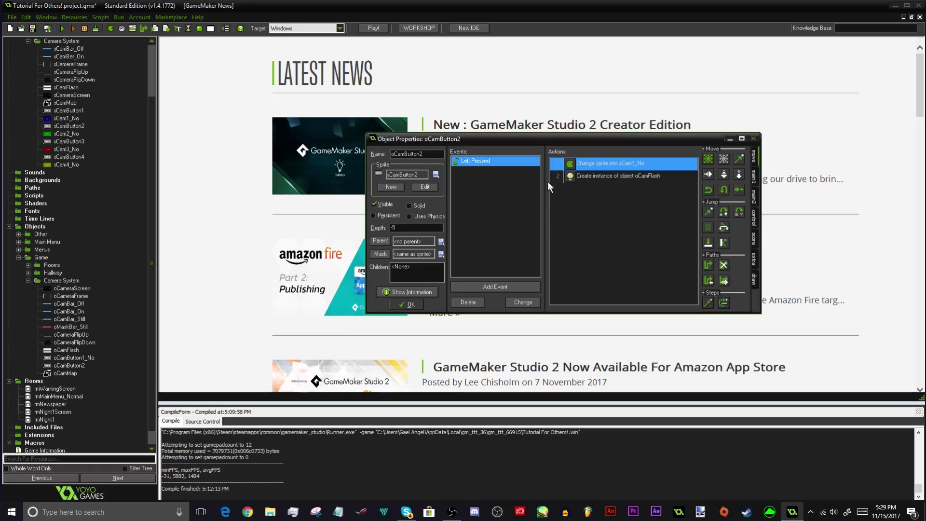
- Set the Change Sprite action in oCamButton2's Left Pressed event to sCam2_No and save the object
double_click(609, 165)
left_click(528, 235)
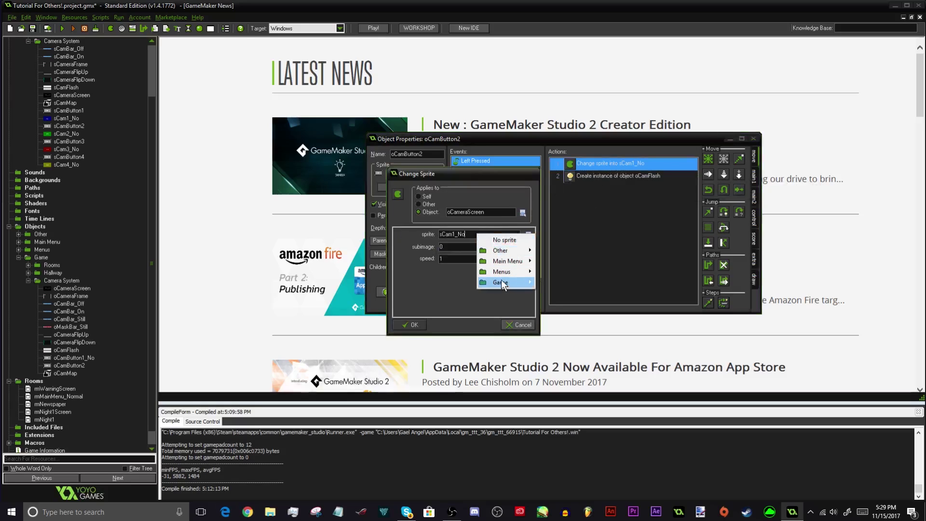
mouse_move(500, 282)
mouse_move(444, 303)
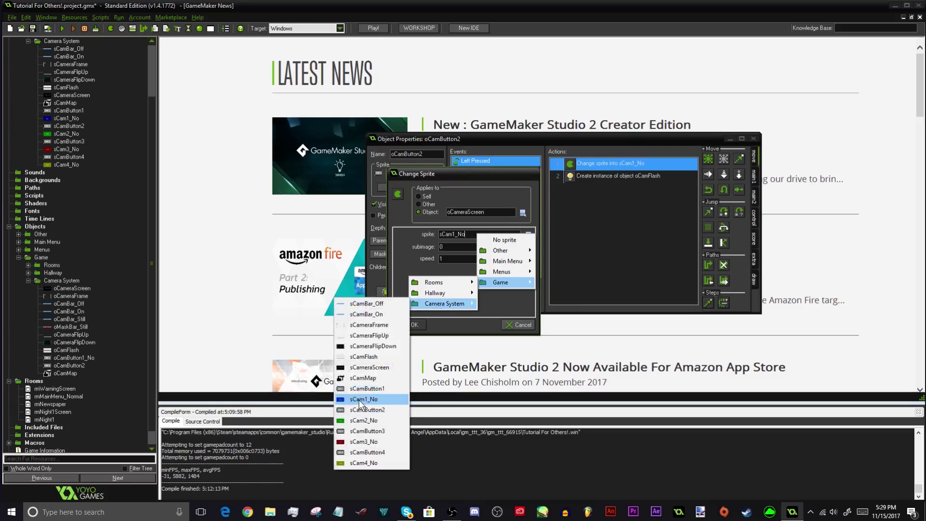
left_click(365, 420)
left_click(420, 326)
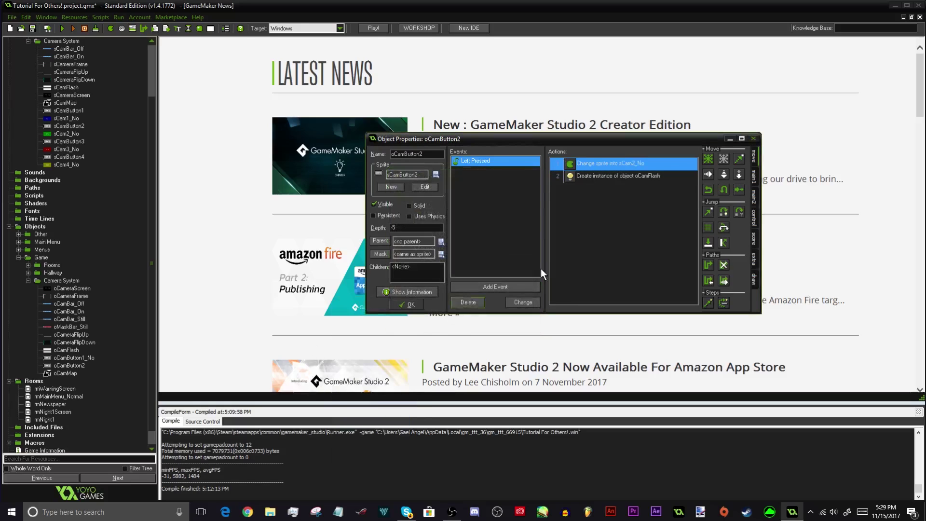
left_click(413, 303)
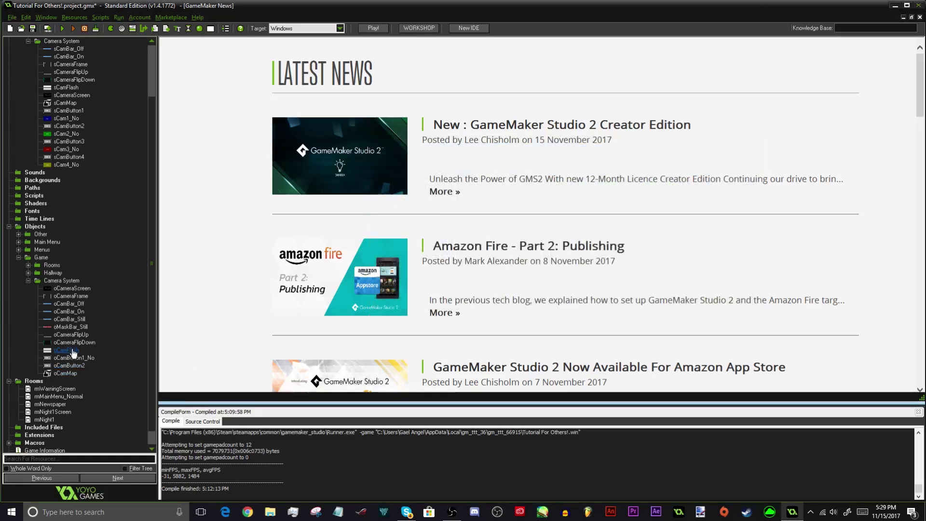
- Rename the oCamButton2 object as oCamButton2_No
left_click(72, 365)
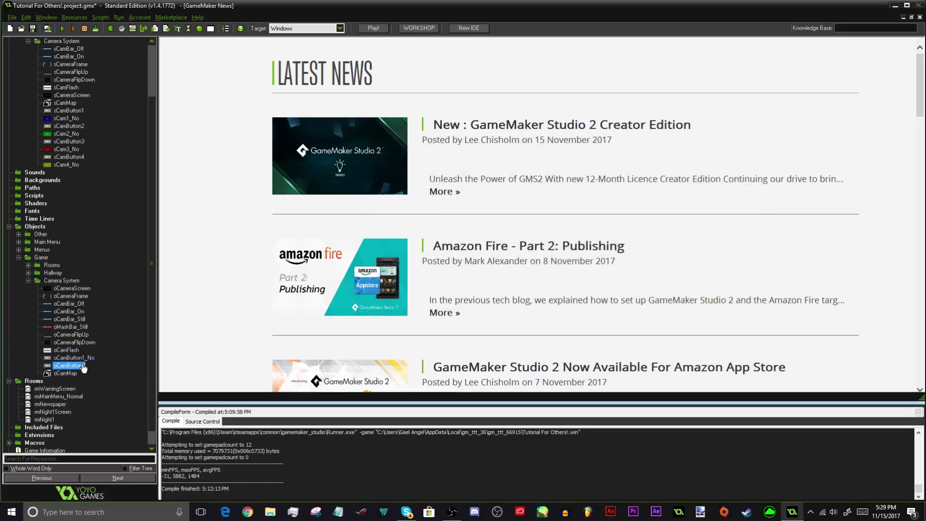
double_click(72, 365)
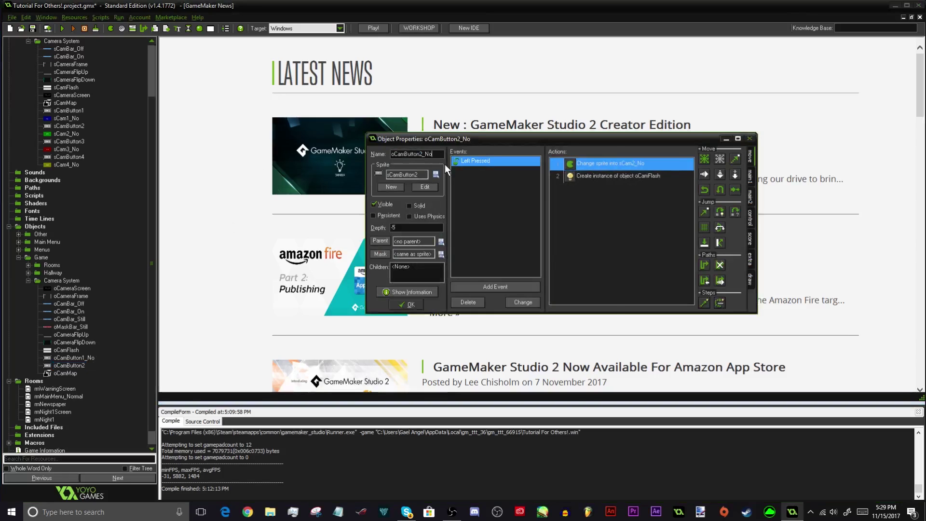
key("Return")
- Duplicate oCamButton2_No and name the copy oCamButton3_No
right_click(63, 366)
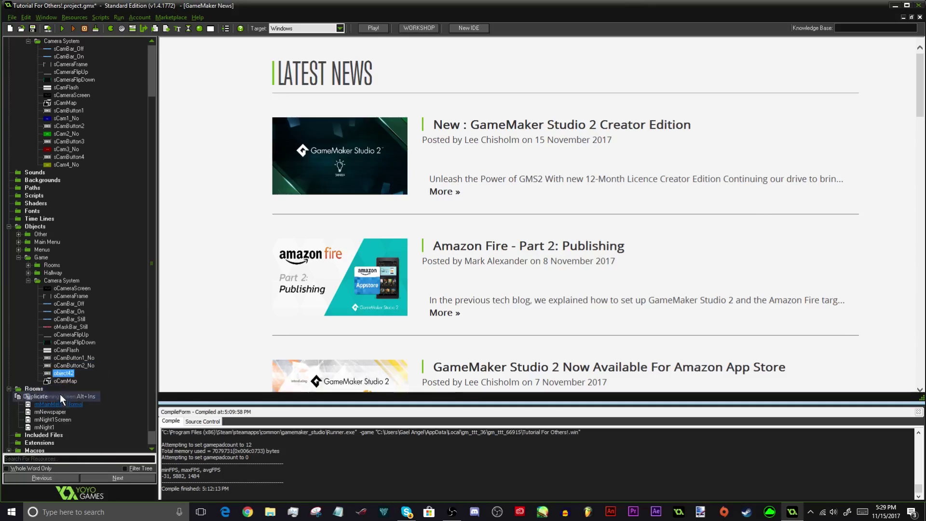
left_click(60, 394)
type("oCamButton3_No")
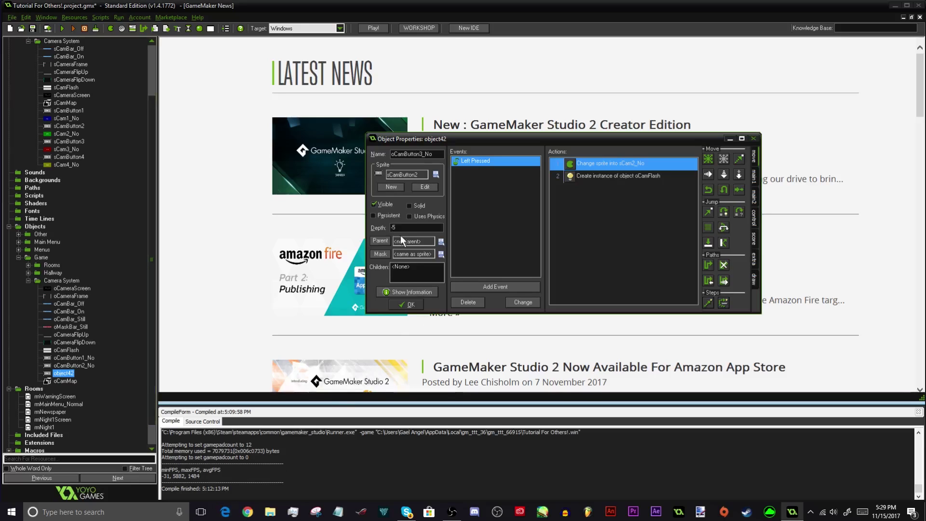
- Set the Change Sprite action in oCamButton3_No's Left Pressed event to sCam3_No
double_click(602, 162)
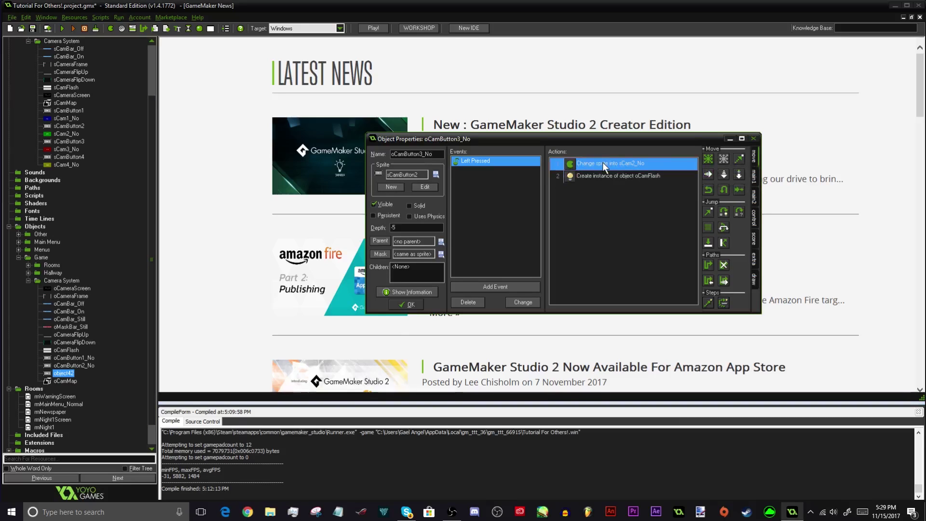
double_click(603, 163)
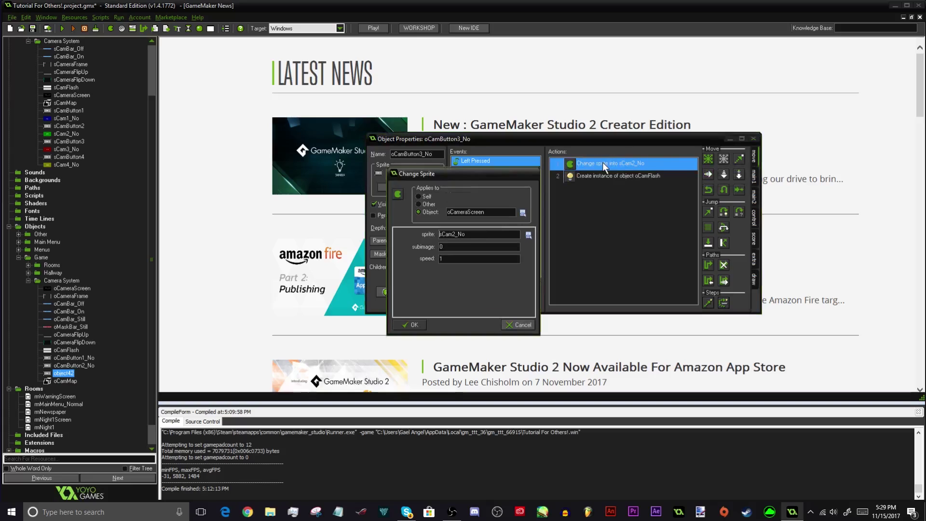
left_click(464, 234)
mouse_move(488, 281)
mouse_move(432, 302)
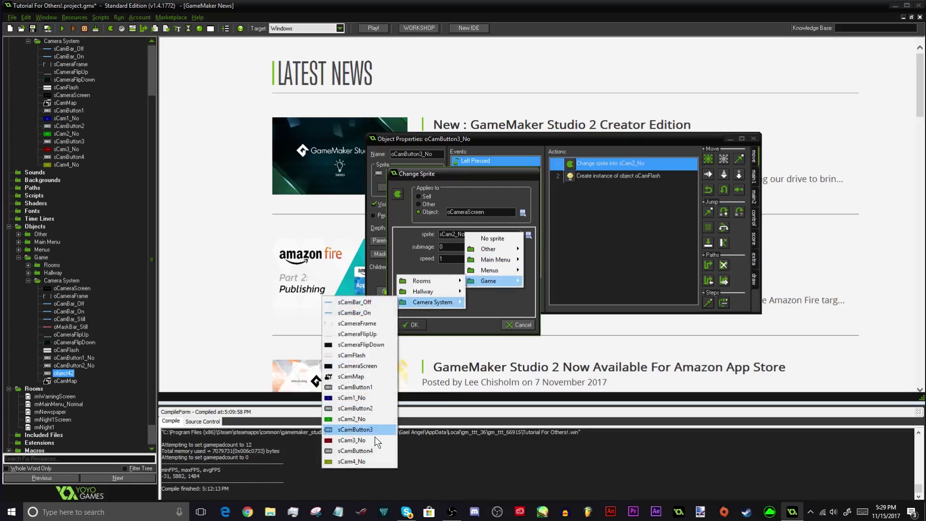
left_click(352, 439)
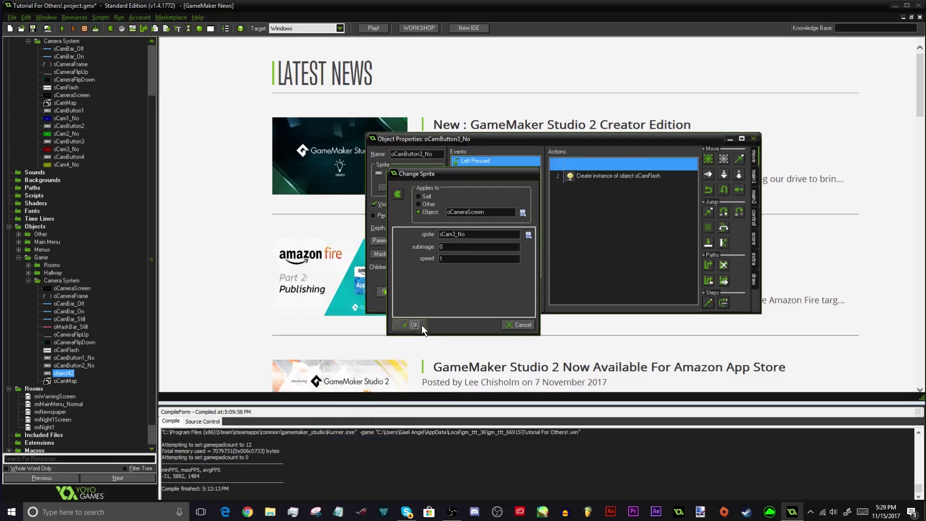
left_click(423, 325)
- Assign the sCamButton3 sprite to oCamButton3_No and save the object
left_click(404, 179)
mouse_move(427, 224)
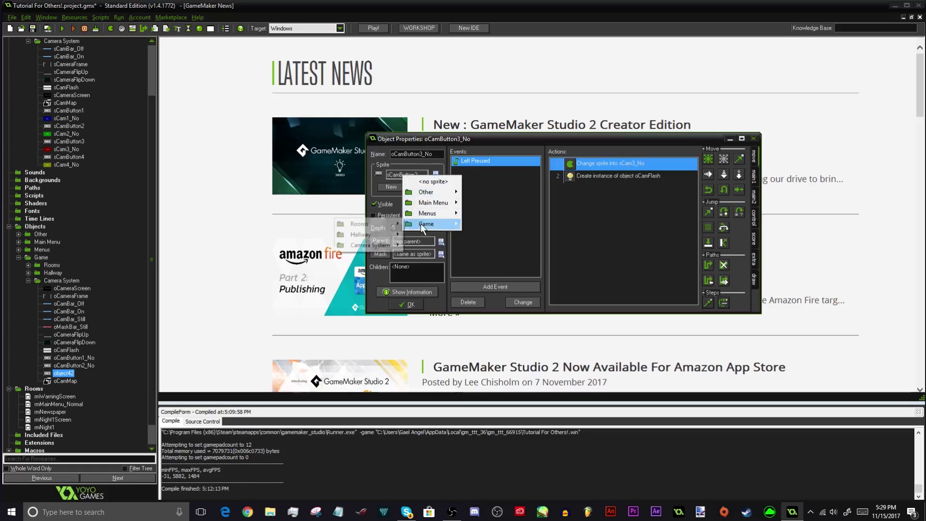
mouse_move(379, 246)
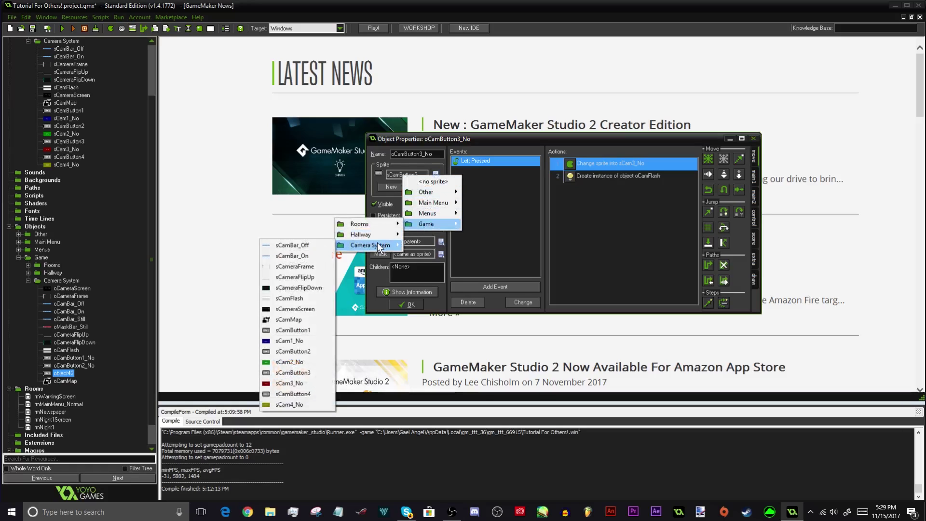
left_click(299, 373)
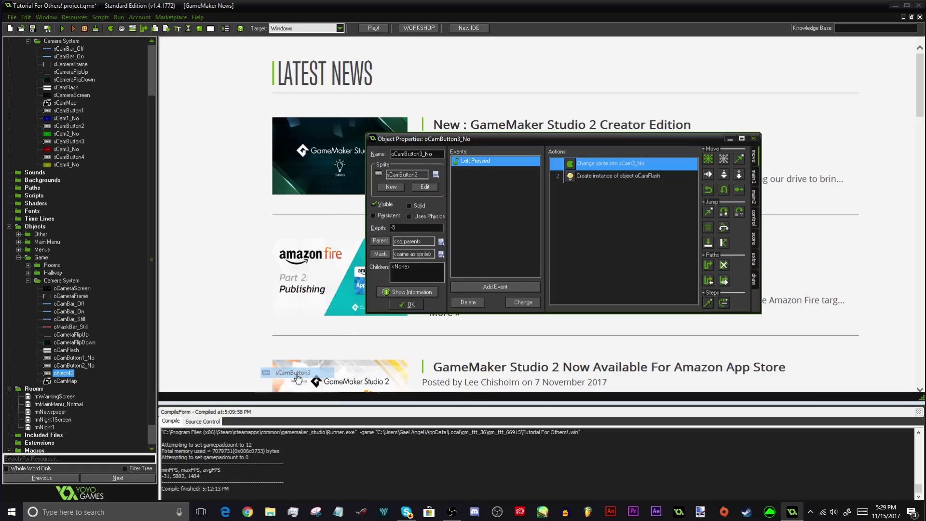
left_click(410, 304)
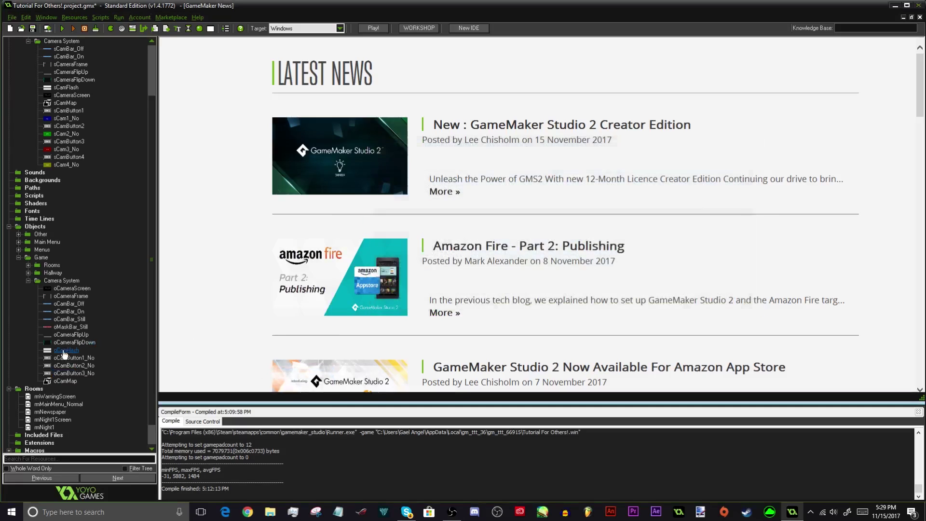
- Duplicate oCamButton3_No and name the copy oCamButton4_No
right_click(77, 373)
left_click(77, 401)
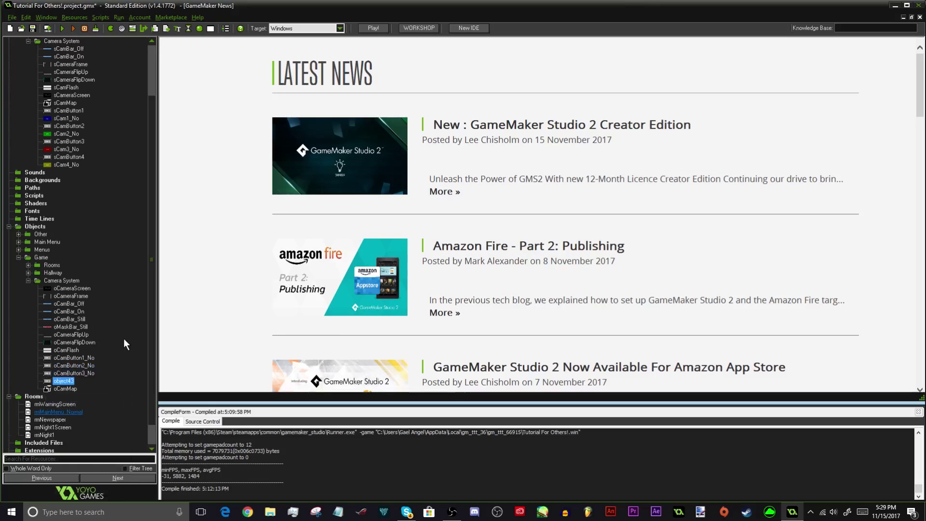
type("oCamButton4")
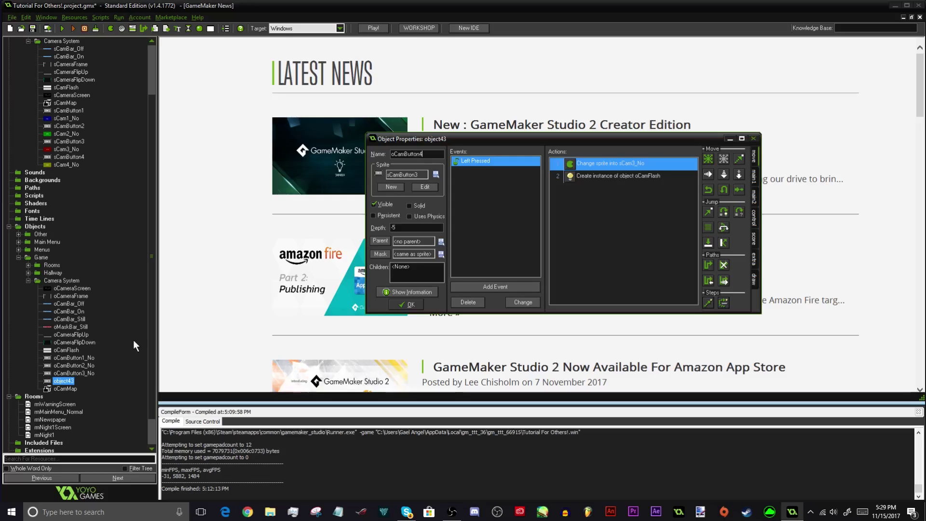
type("_No")
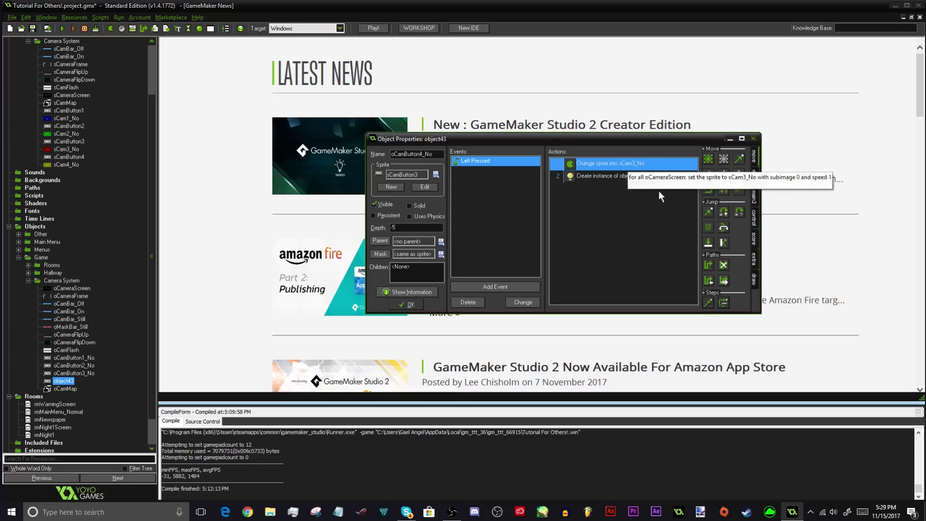
- Set the Change Sprite action in oCamButton4_No's Left Pressed event to sCam4_No
left_click(637, 164)
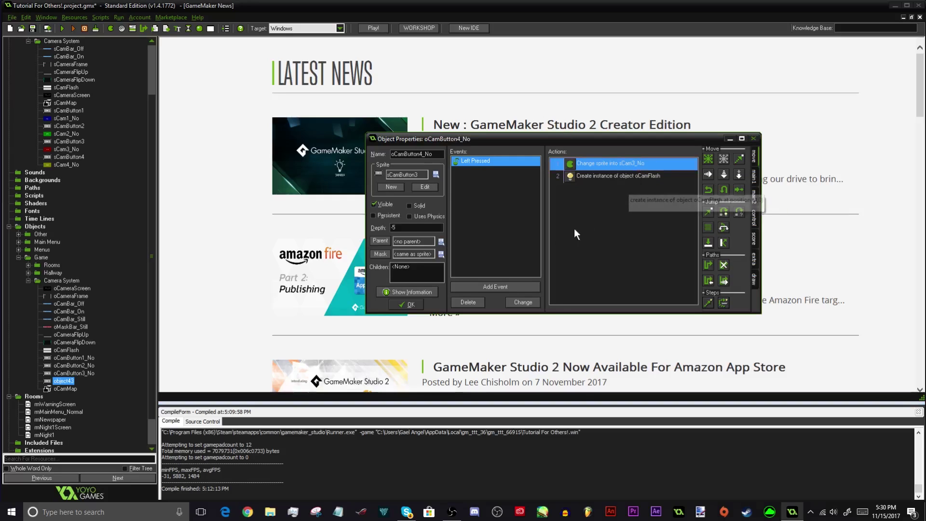
double_click(622, 166)
left_click(529, 235)
mouse_move(491, 280)
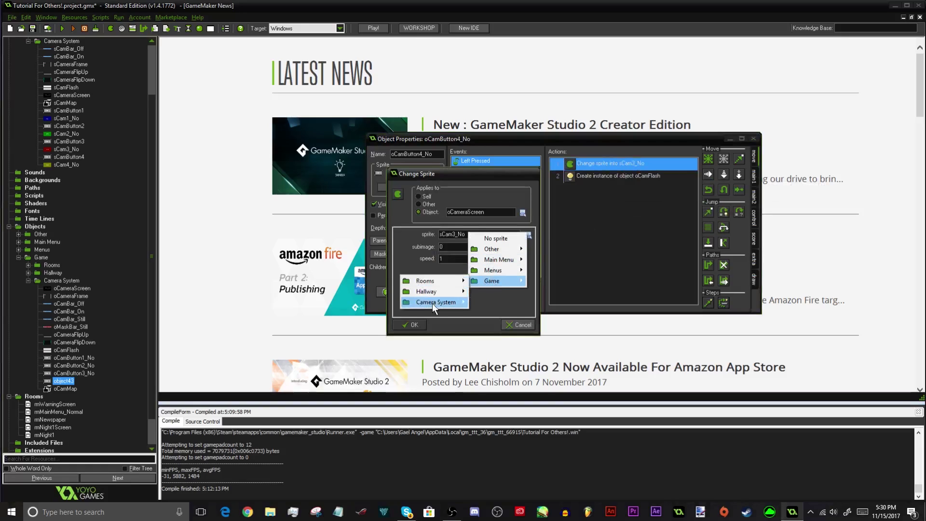
mouse_move(435, 302)
left_click(366, 450)
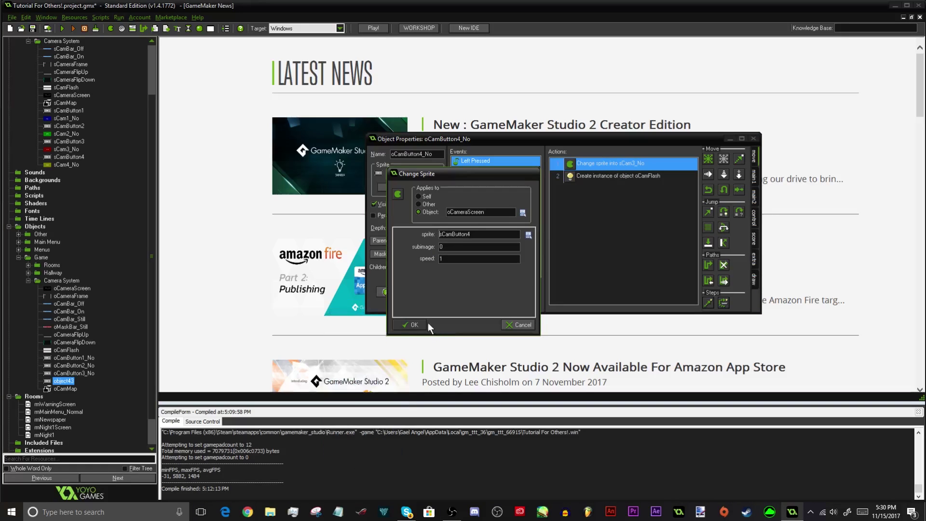
left_click(529, 235)
mouse_move(492, 281)
mouse_move(435, 302)
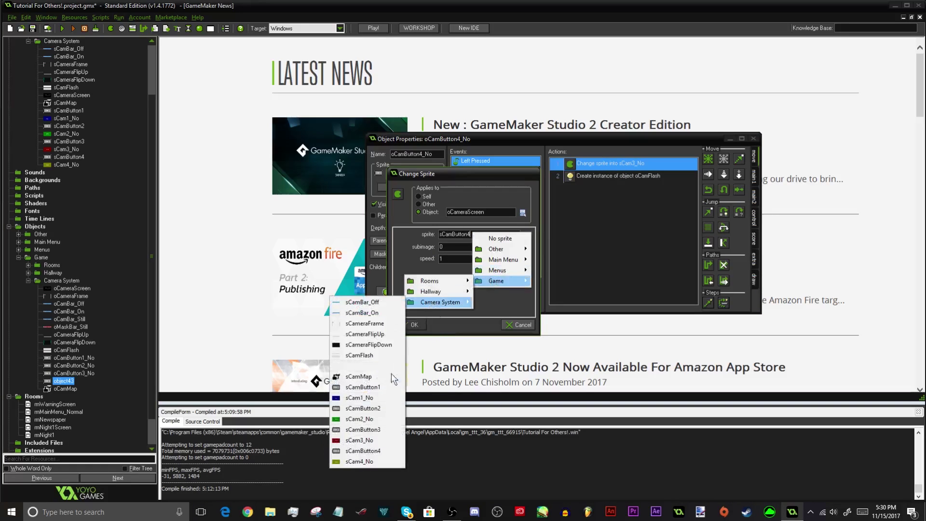
left_click(369, 461)
left_click(413, 325)
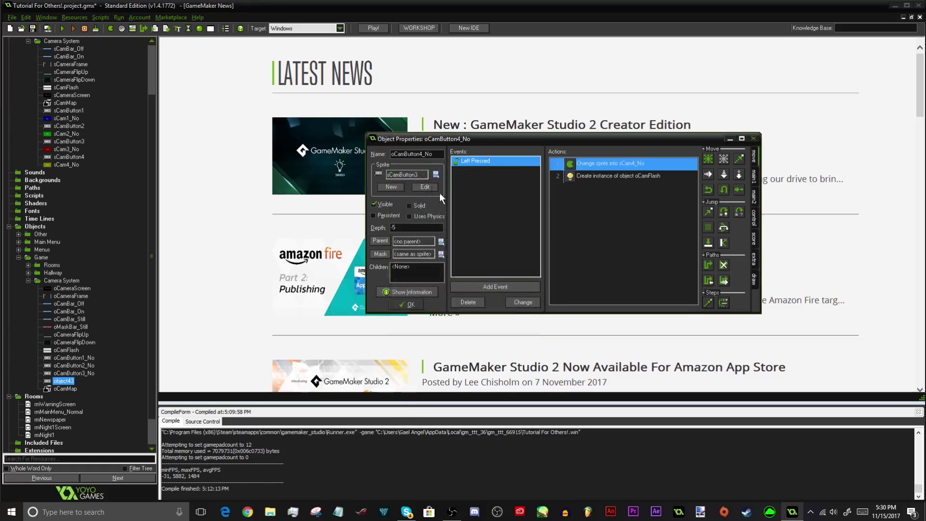
- Assign the sCamButton4 sprite to oCamButton4_No and save the object
left_click(417, 178)
mouse_move(435, 219)
mouse_move(381, 241)
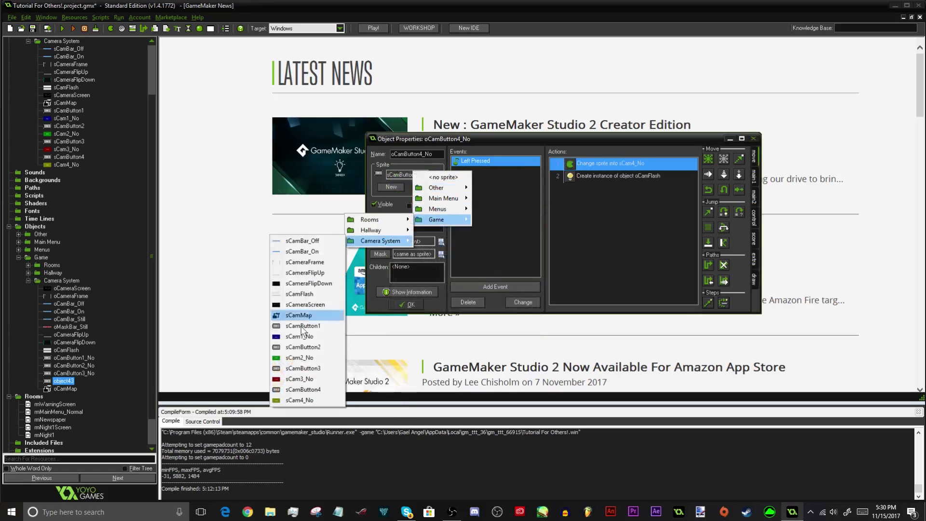
left_click(303, 390)
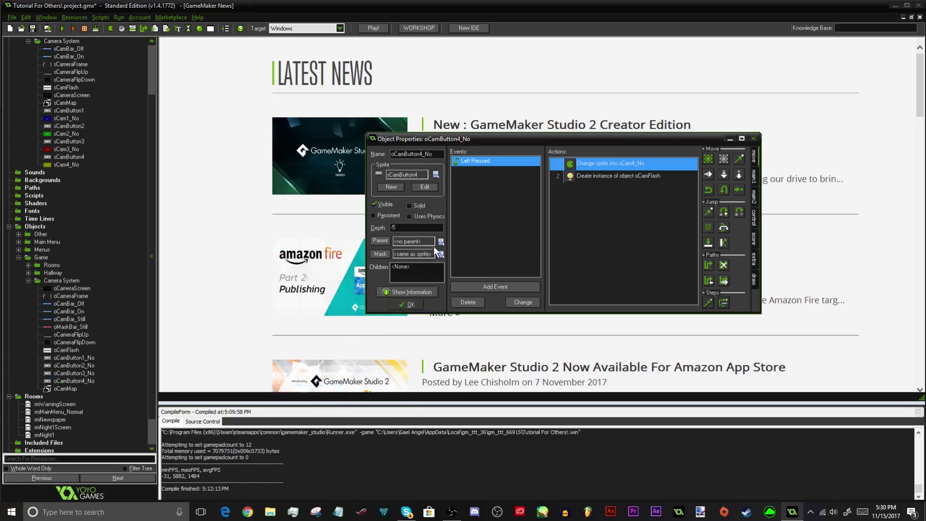
left_click(407, 305)
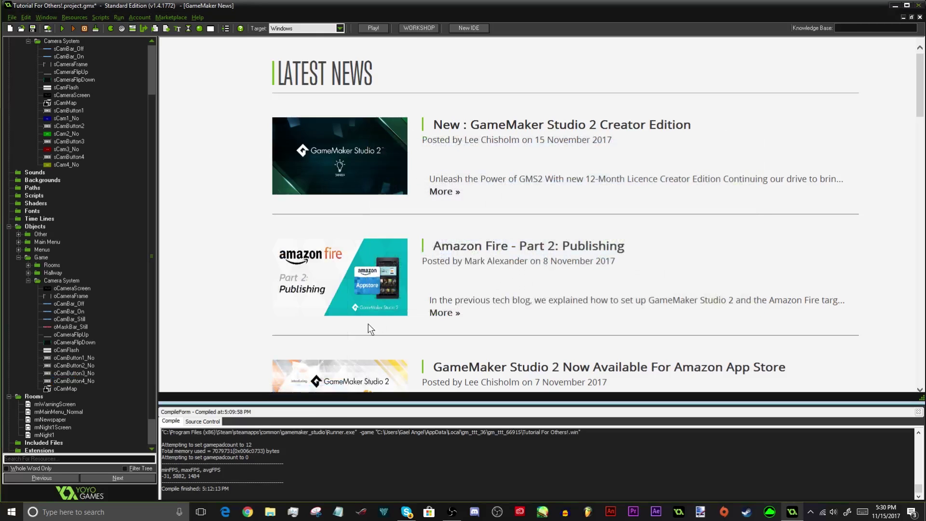
- Open the room rmNight1 for editing
scroll(94, 400, "down", 2)
double_click(52, 405)
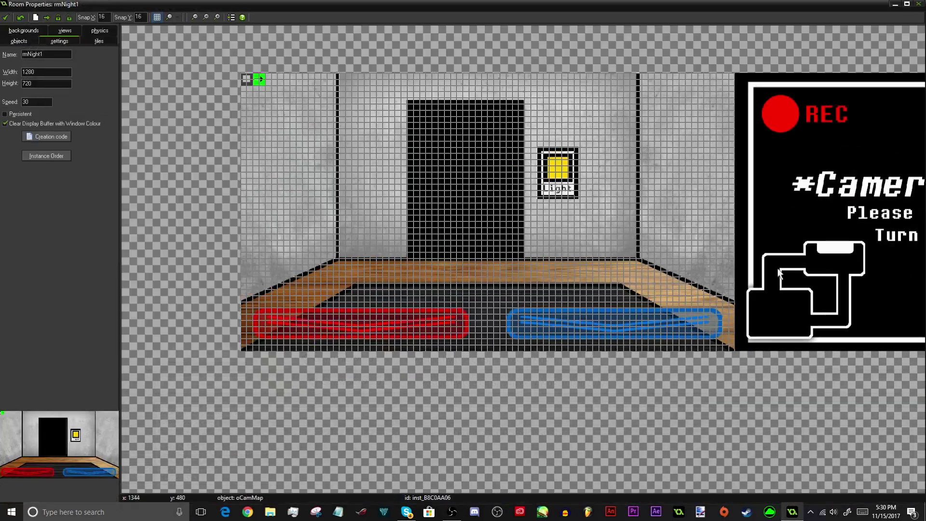
middle_click_drag(780, 273, 279, 262)
- Place oCamButton1_No in the camera map's upper room at about X 1516, Y 452, with both grid snaps set to 4
left_click(20, 41)
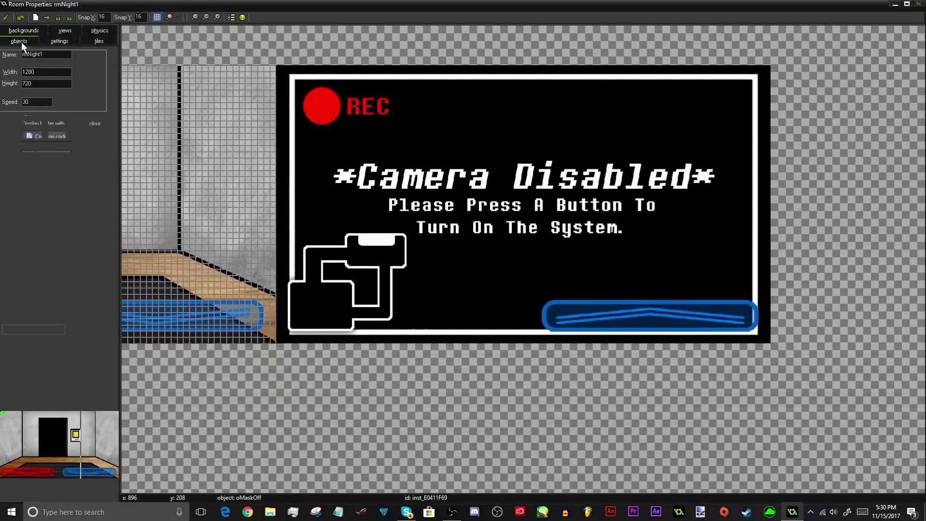
left_click(12, 331)
mouse_move(48, 369)
mouse_move(107, 391)
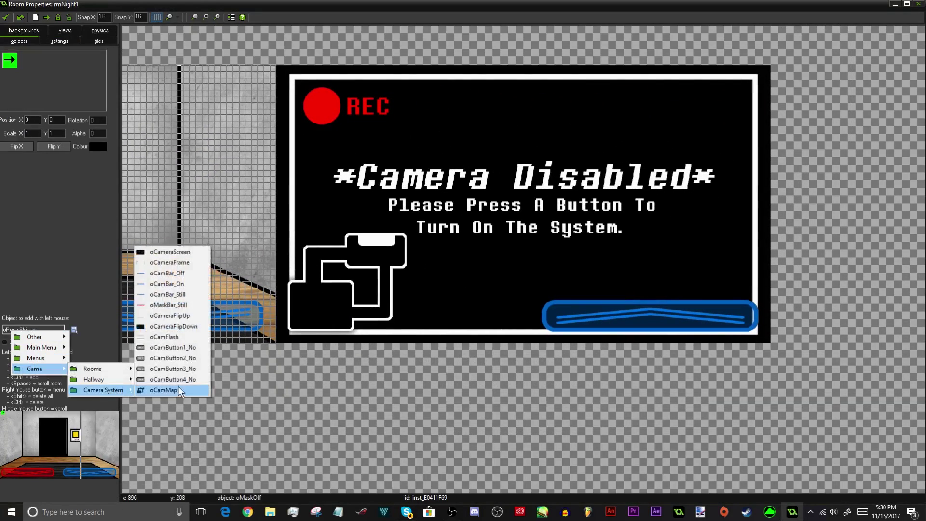
left_click(171, 349)
scroll(240, 345, "up", 3)
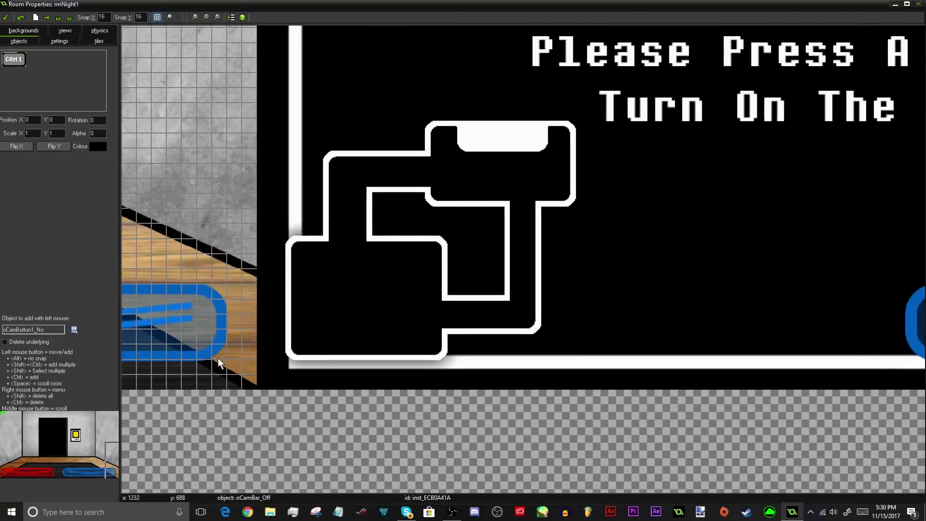
left_click_drag(368, 450, 470, 185)
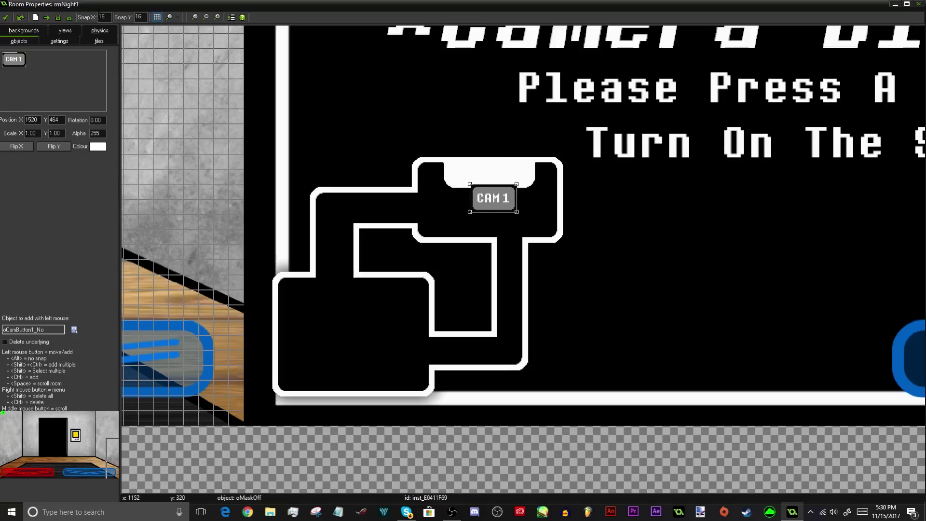
type("46")
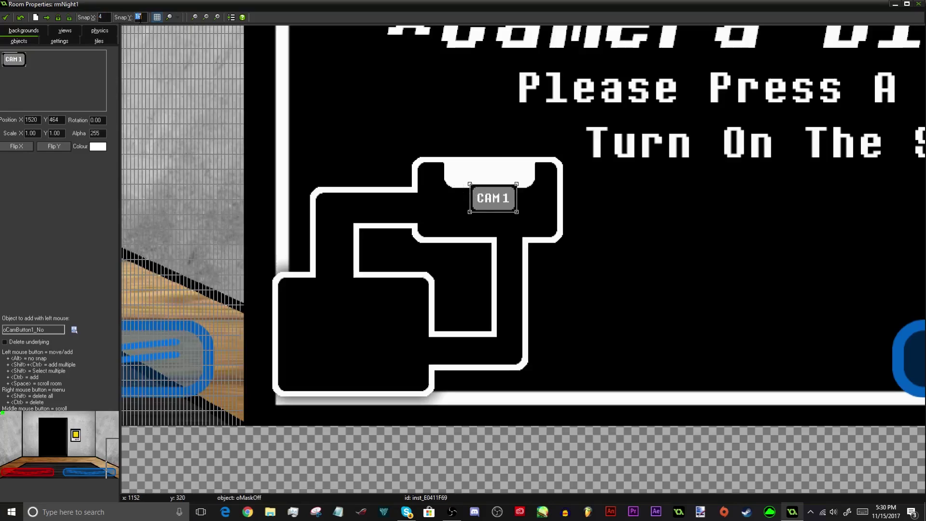
type("4")
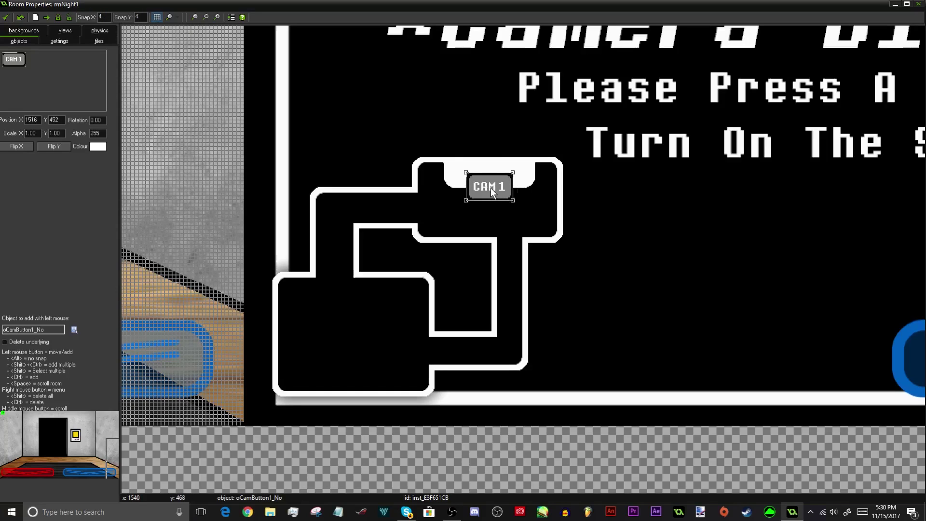
- Place oCamButton2_No on the camera map's upper corridor, left of CAM 1, at about X 1404, Y 460
left_click(18, 332)
mouse_move(44, 367)
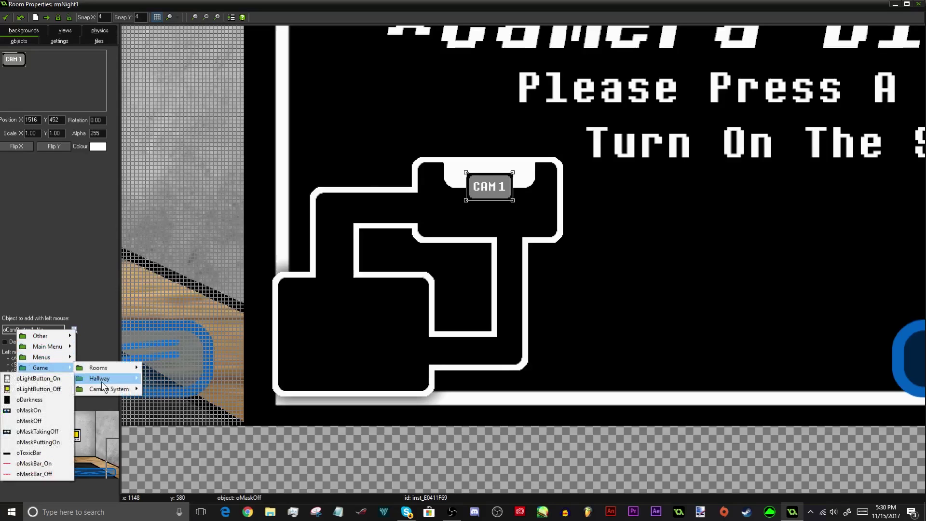
mouse_move(109, 388)
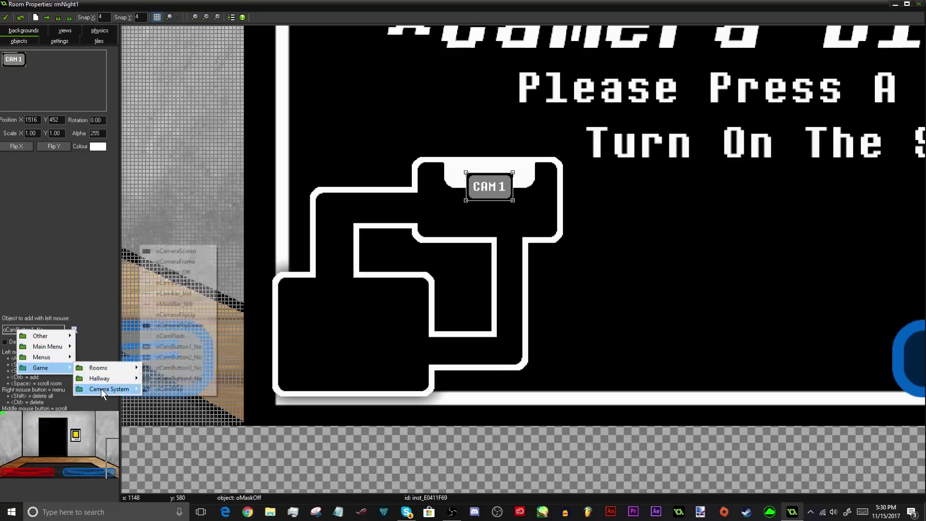
left_click(194, 358)
left_click_drag(301, 441, 390, 202)
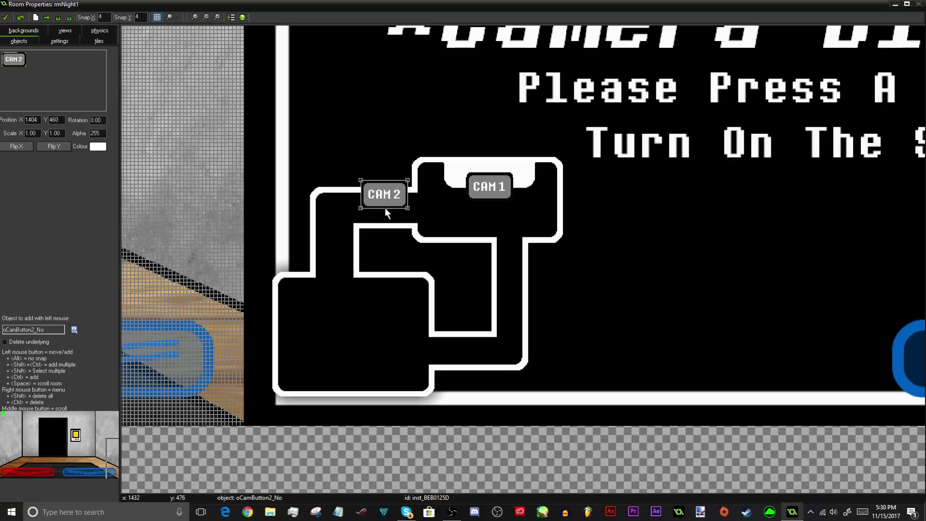
left_click(404, 445)
right_click(421, 452)
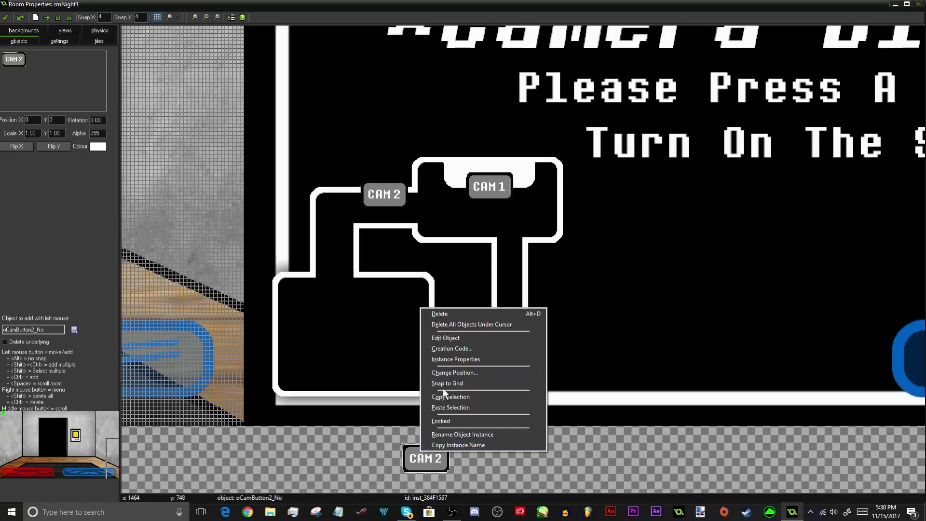
left_click(455, 315)
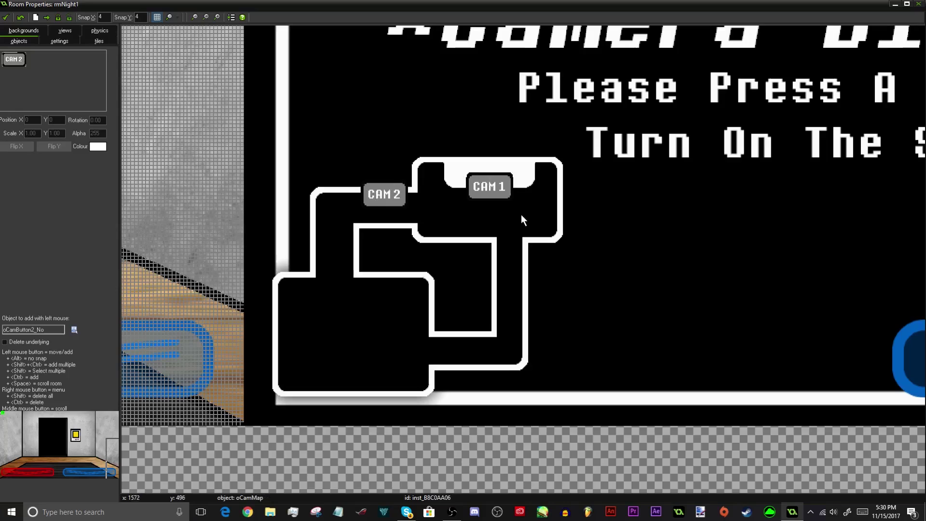
- Place oCamButton3_No on the camera map's right vertical corridor at about X 1536, Y 576
left_click(8, 330)
mouse_move(44, 370)
mouse_move(101, 391)
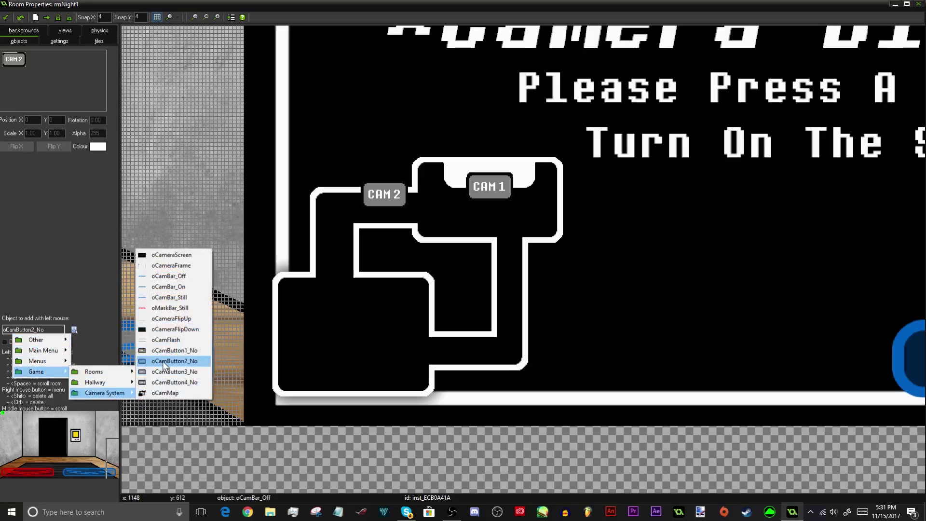
left_click(169, 371)
mouse_move(490, 305)
left_mouse_down()
mouse_move(490, 271)
mouse_move(479, 297)
left_mouse_up()
- Place oCamButton4_No on the camera map's lower corridor at about X 1488, Y 640 and save the room
left_click(39, 330)
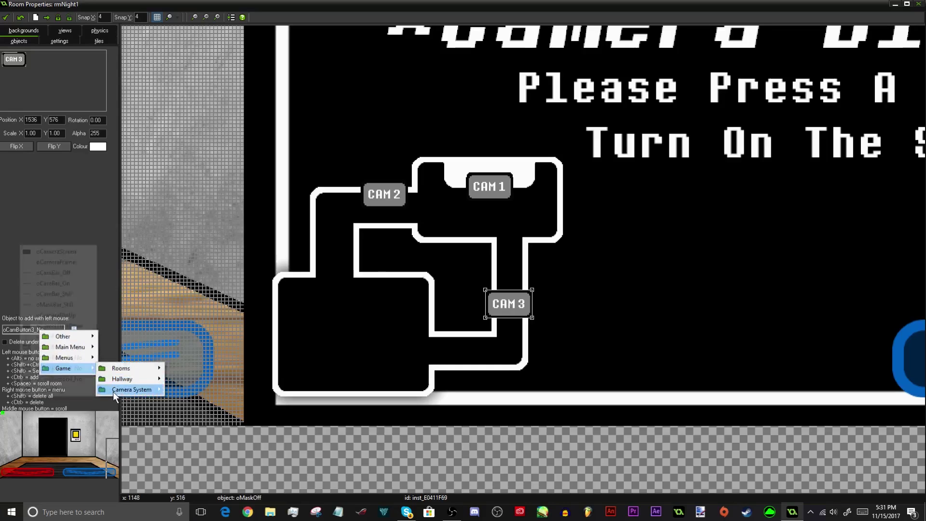
left_click(58, 368)
left_click(45, 327)
mouse_move(96, 368)
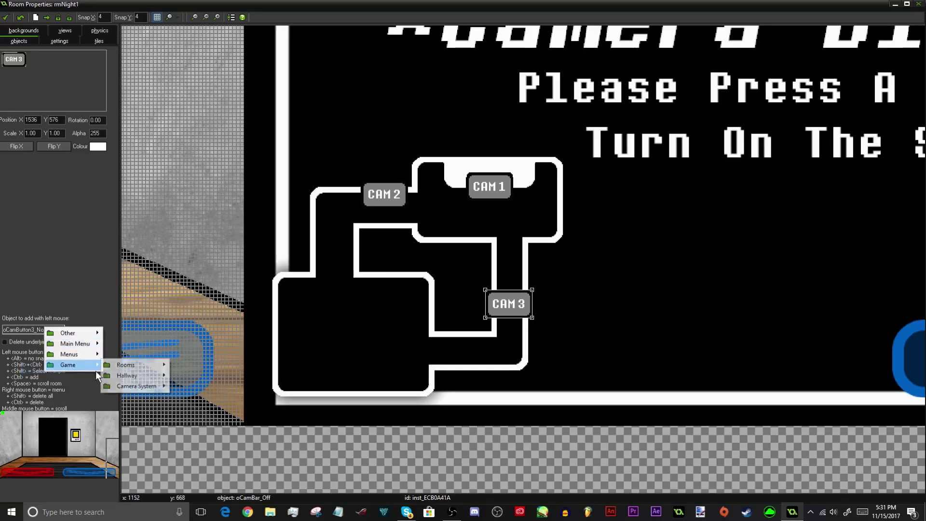
mouse_move(106, 386)
left_click(79, 376)
left_click_drag(440, 425, 442, 337)
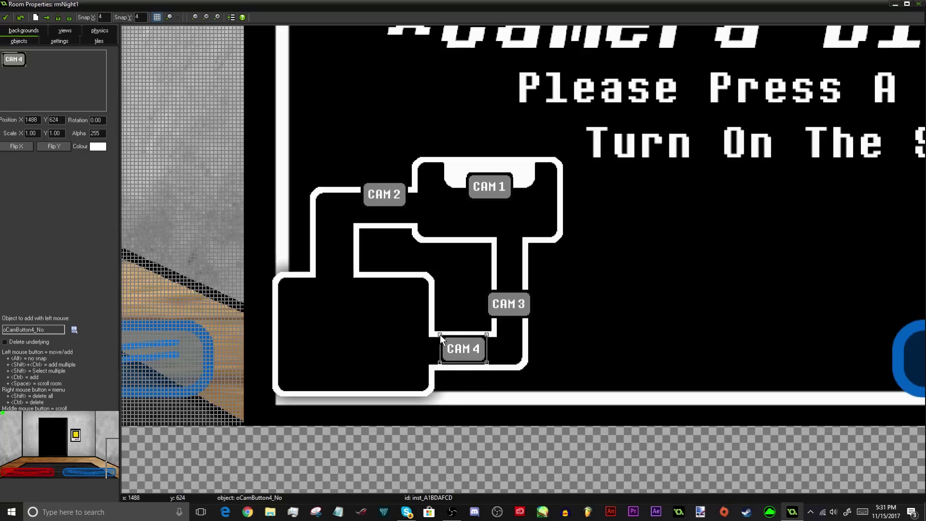
left_click_drag(460, 351, 461, 365)
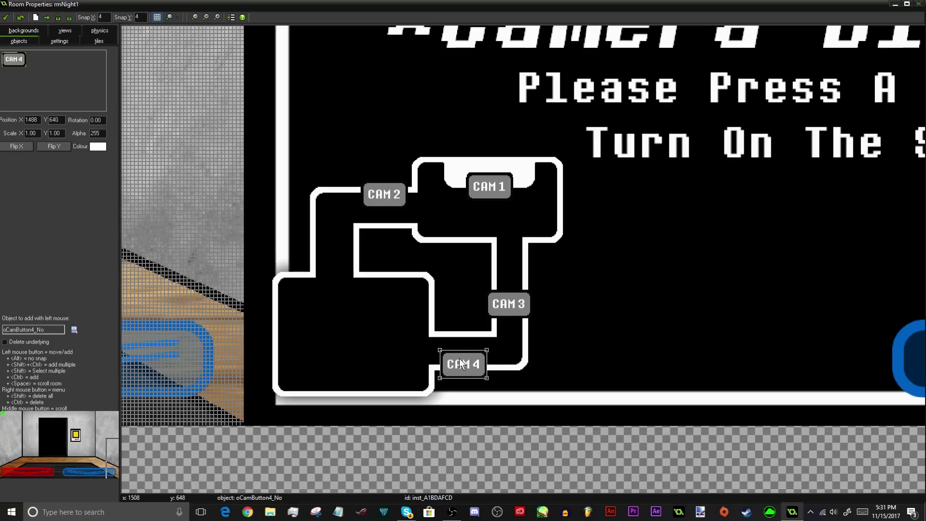
left_click(6, 18)
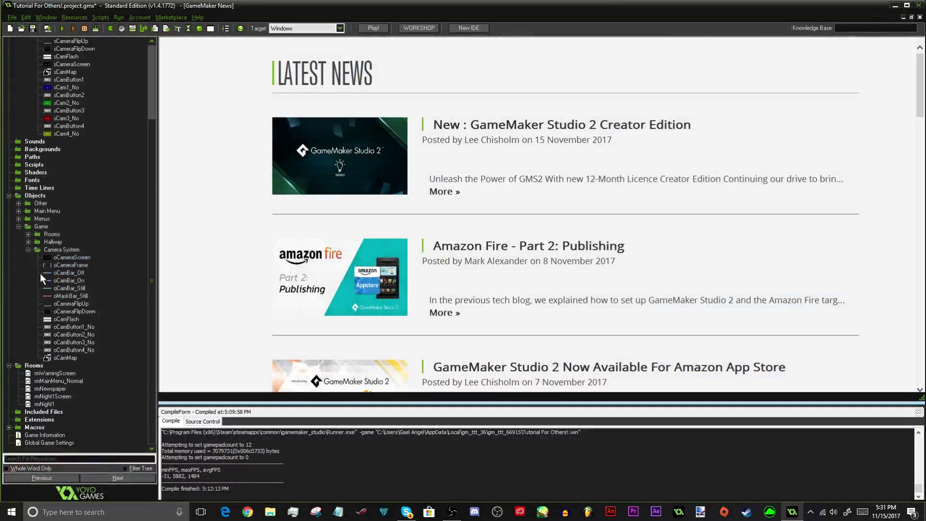
- Move oCamMap above the four camera buttons, directly below oCamFlash, in the Camera System object group
left_click(59, 358)
left_click_drag(62, 326, 62, 326)
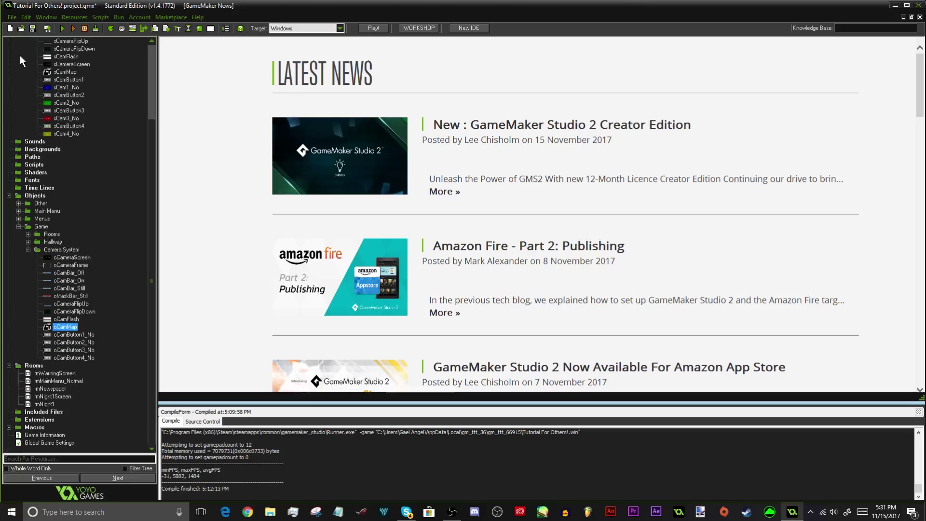
- Run the game and test the hallway light button and putting the mask on and off
key("F5")
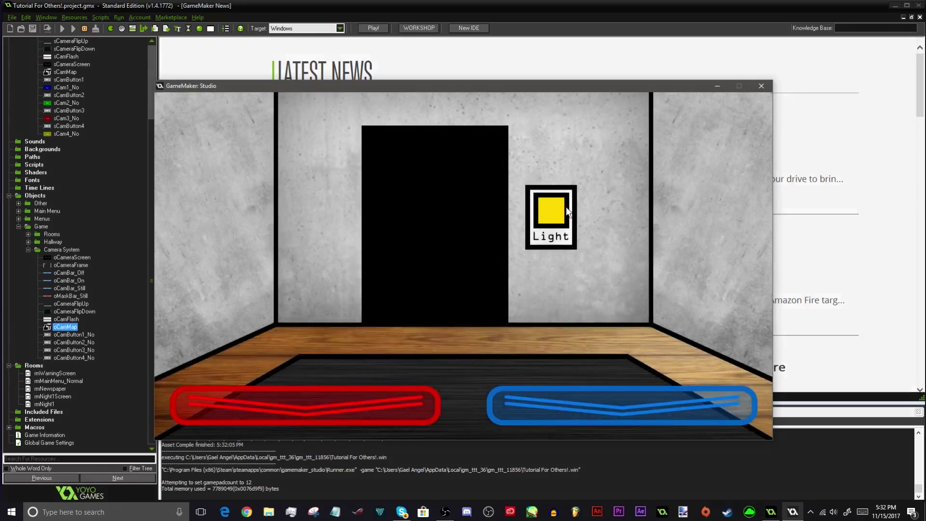
left_click(556, 208)
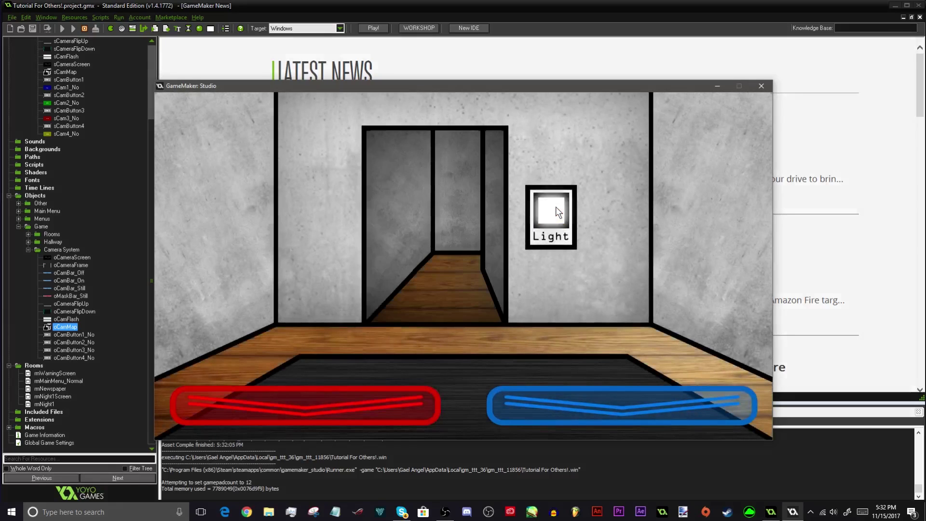
left_click(556, 208)
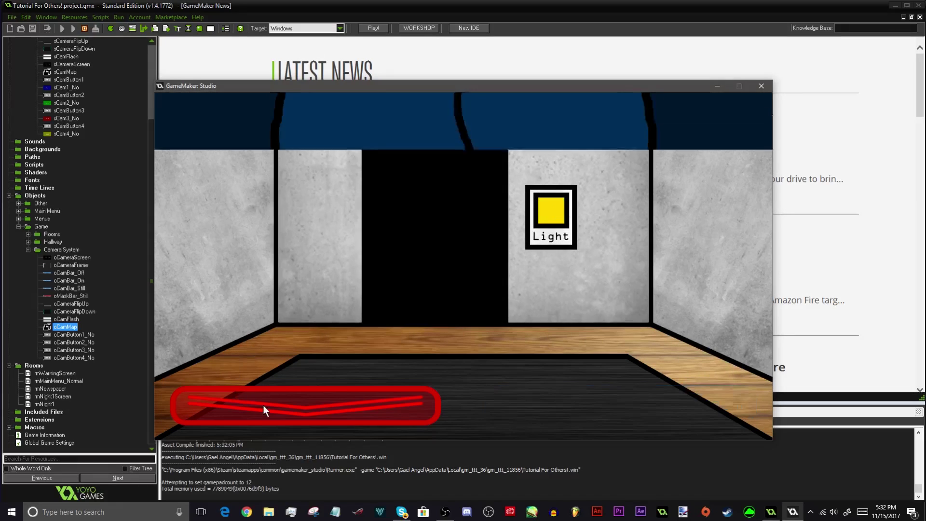
left_click(264, 407)
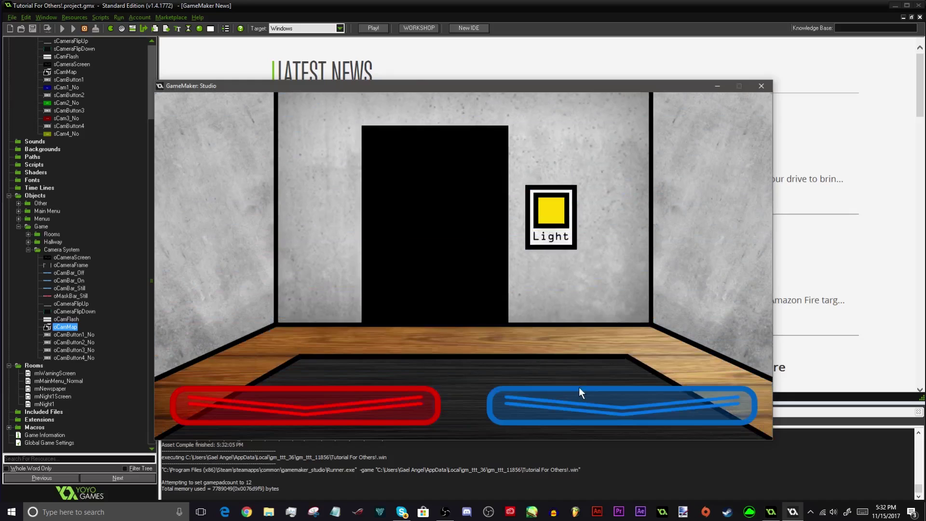
- Open the camera screen in the running game and test switching between cameras 1, 2, 3 and 4
left_click(577, 402)
left_click(576, 403)
left_click(564, 395)
left_click(288, 320)
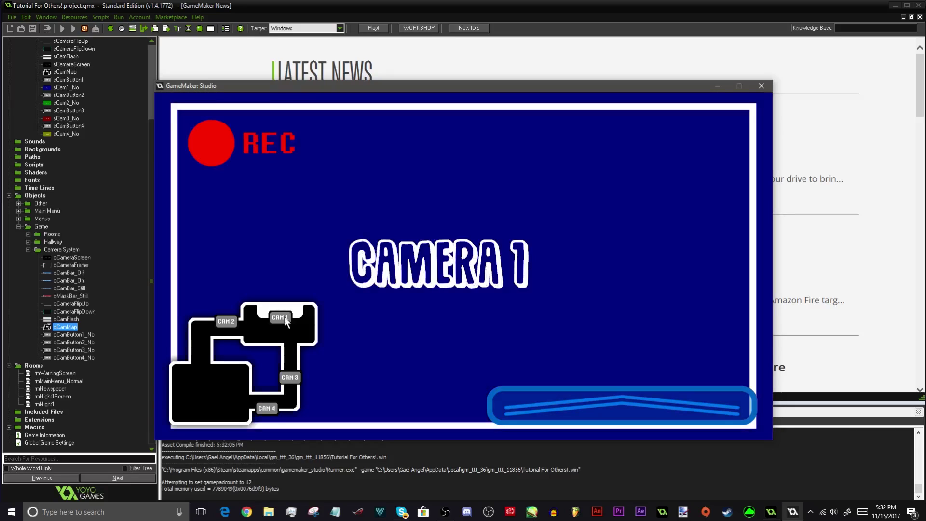
left_click(222, 322)
left_click(282, 318)
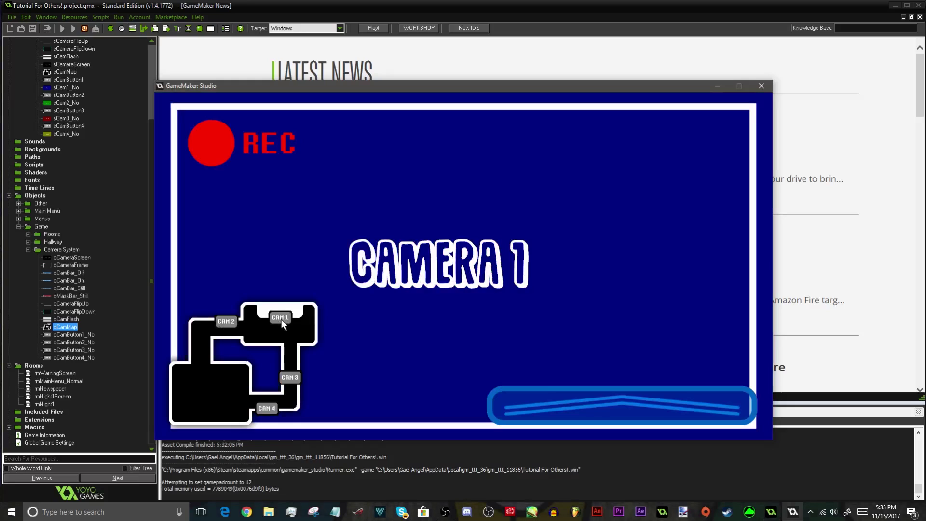
left_click(292, 377)
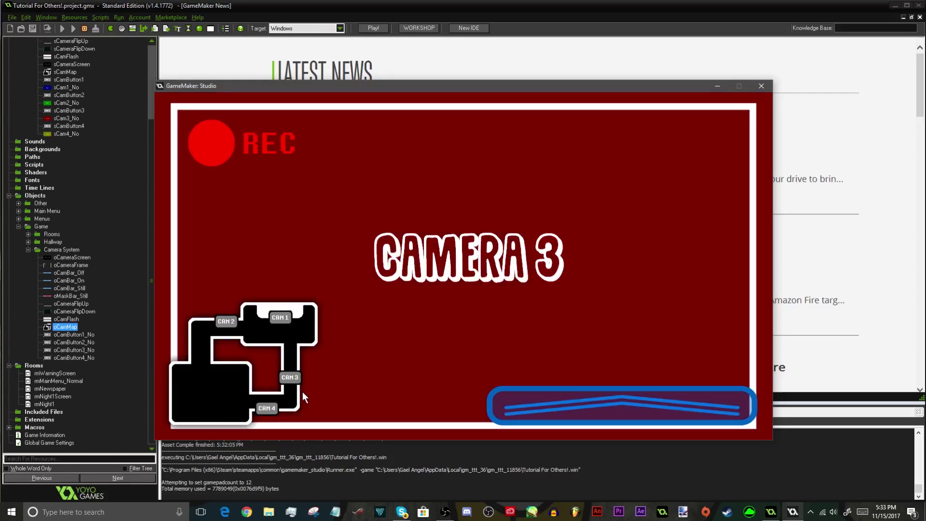
left_click(264, 409)
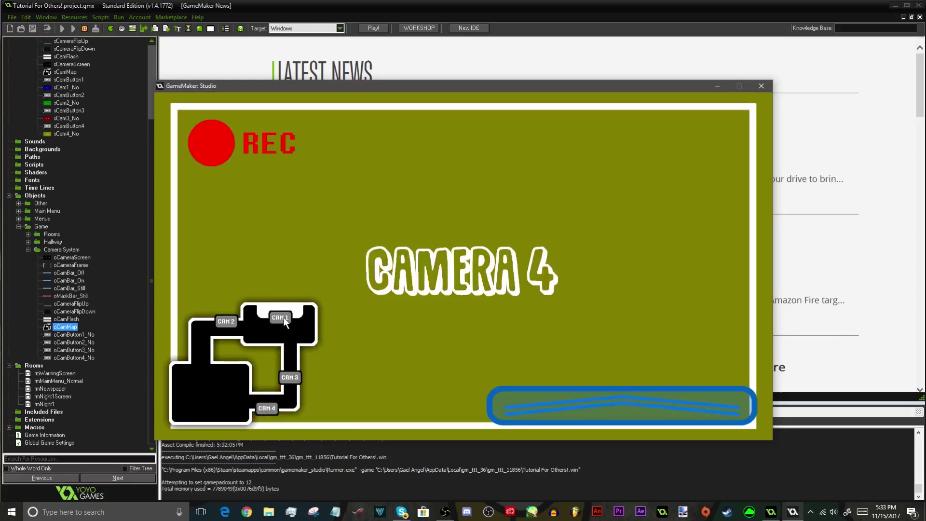
- Cycle through cameras 1, 2, 3 and 4 on the running game's camera map to test that each button switches the view
left_click(283, 317)
left_click(226, 322)
left_click(291, 377)
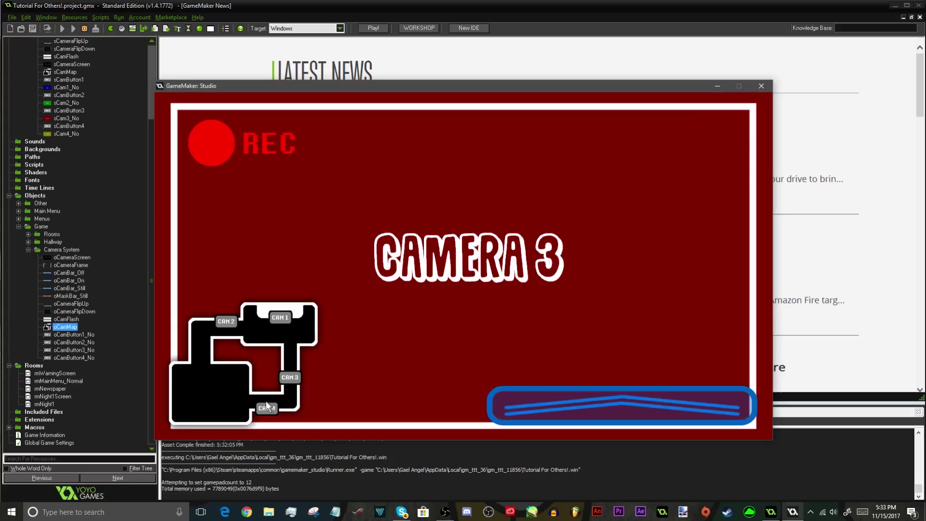
left_click(268, 408)
left_click(280, 317)
left_click(226, 322)
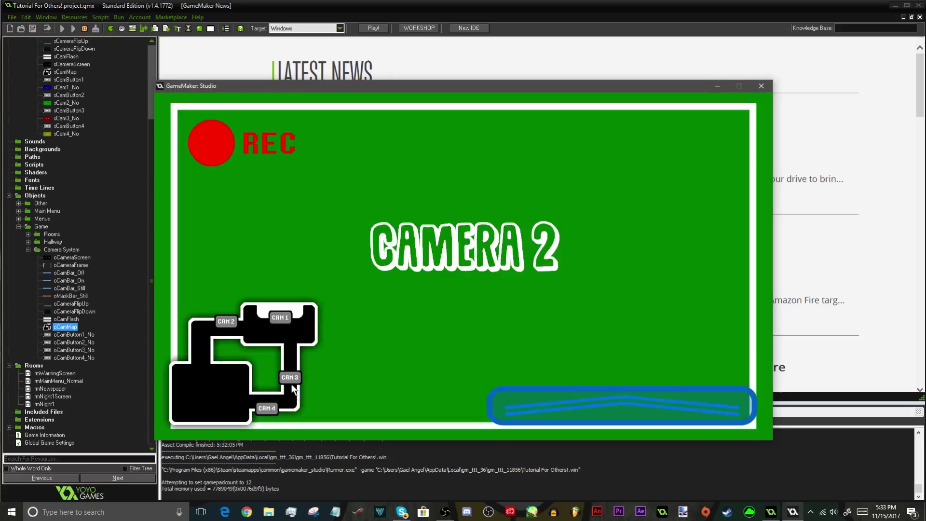
left_click(291, 377)
left_click(268, 408)
- Lower and reopen the camera screen in the game, test all four camera buttons again and close the game
mouse_move(532, 413)
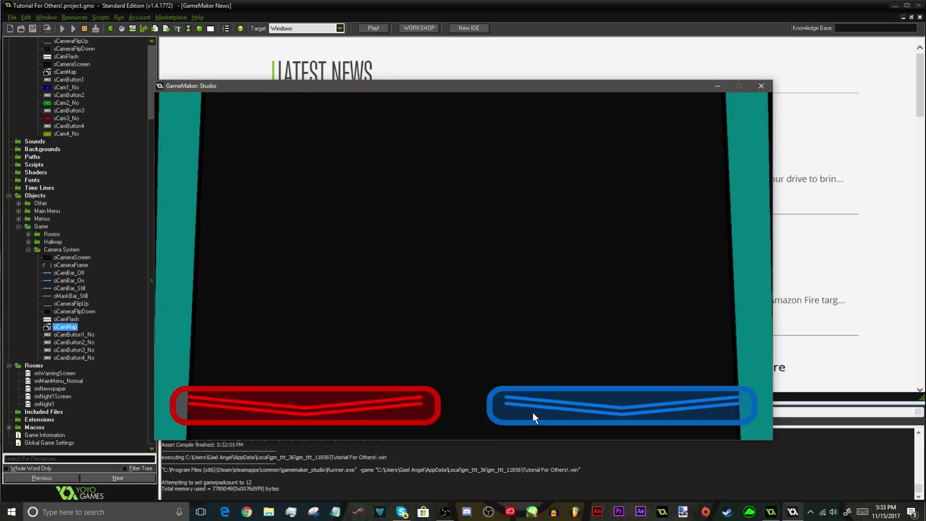
mouse_move(379, 408)
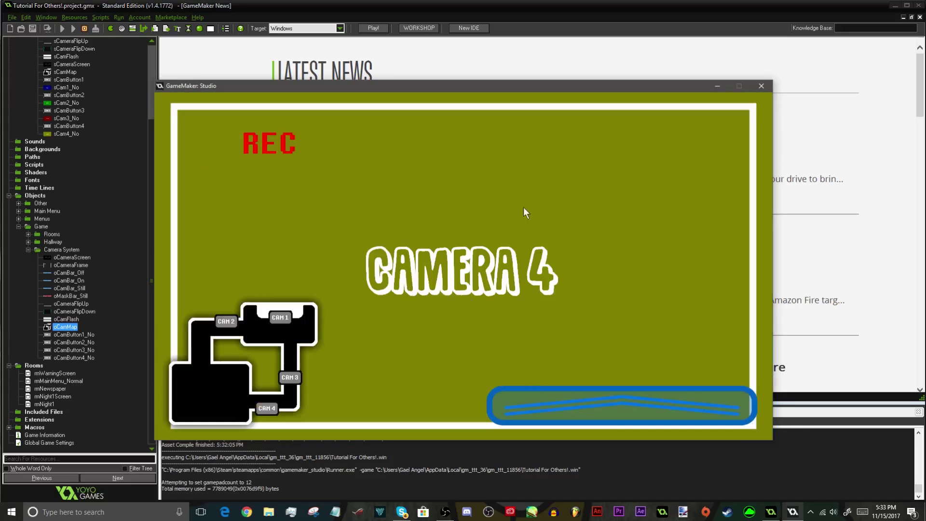
left_click(280, 318)
left_click(291, 377)
left_click(226, 321)
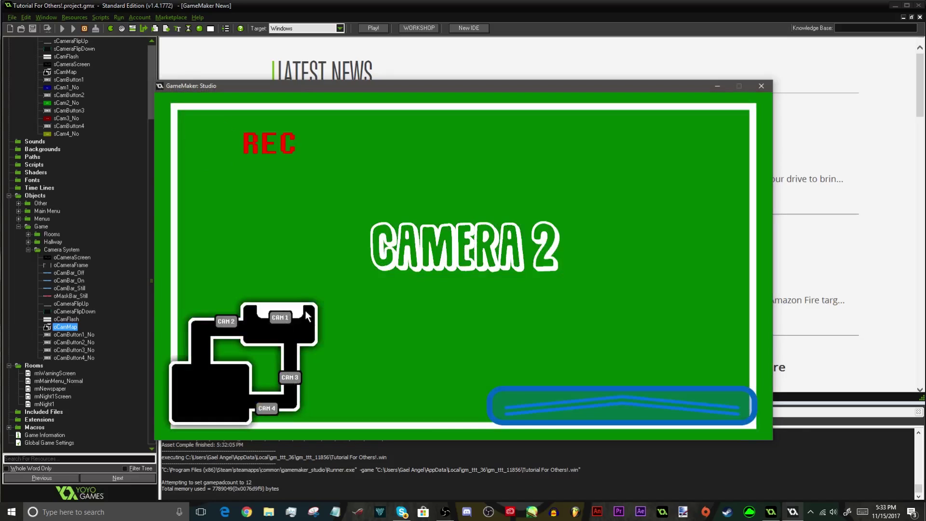
left_click(281, 318)
left_click(235, 325)
left_click(290, 377)
left_click(266, 408)
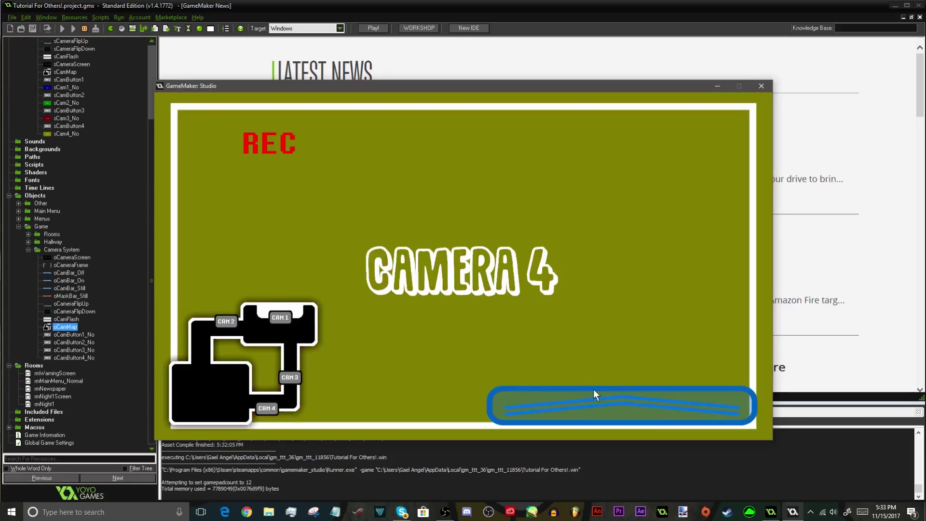
mouse_move(593, 391)
left_click(761, 86)
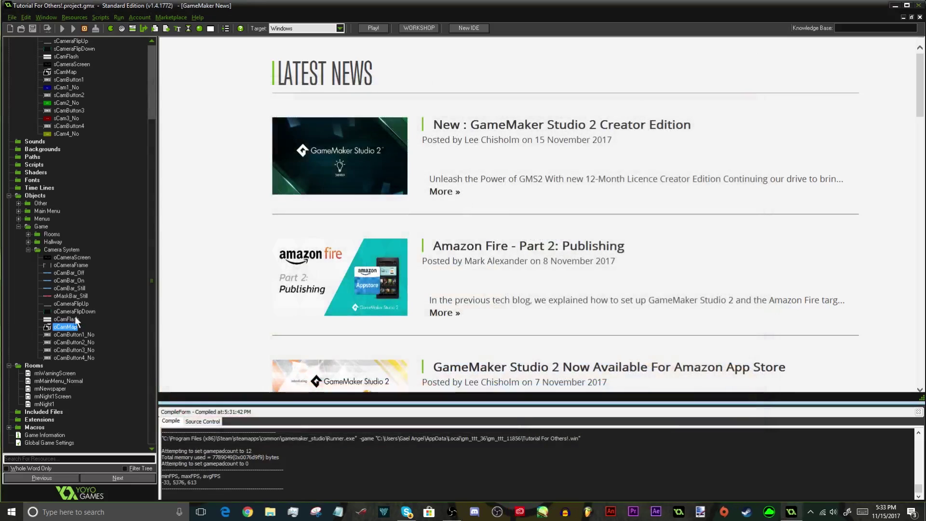
- Open the properties of oCamFlash, oCameraScreen and oCameraFrame side by side to compare their depths
left_click(62, 320)
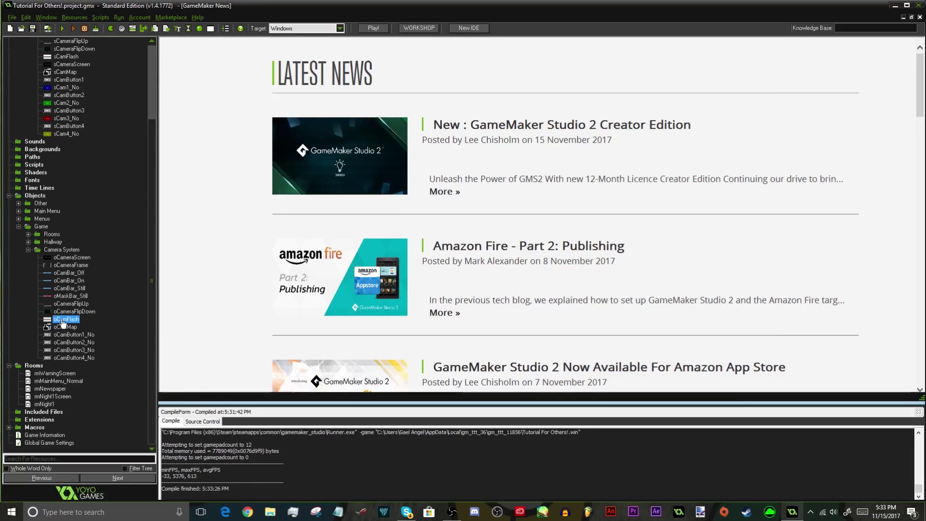
double_click(61, 320)
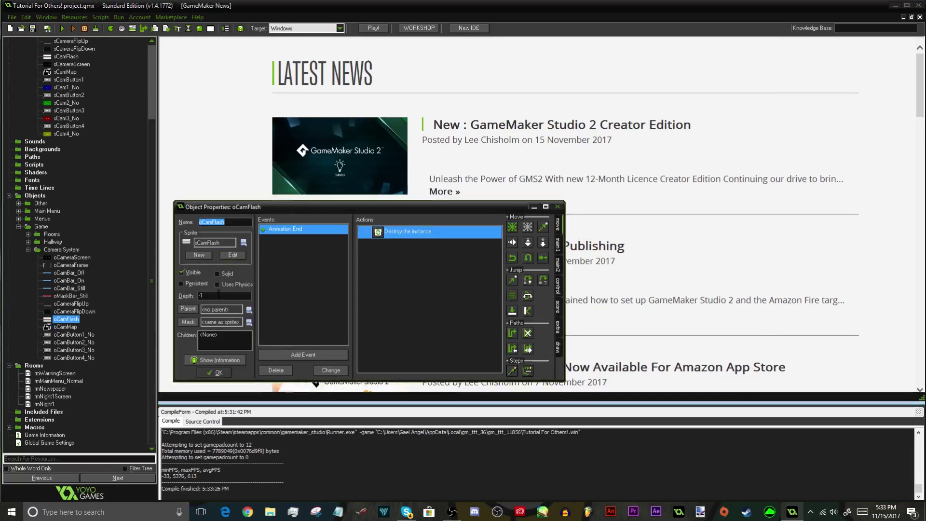
left_click(57, 257)
double_click(57, 259)
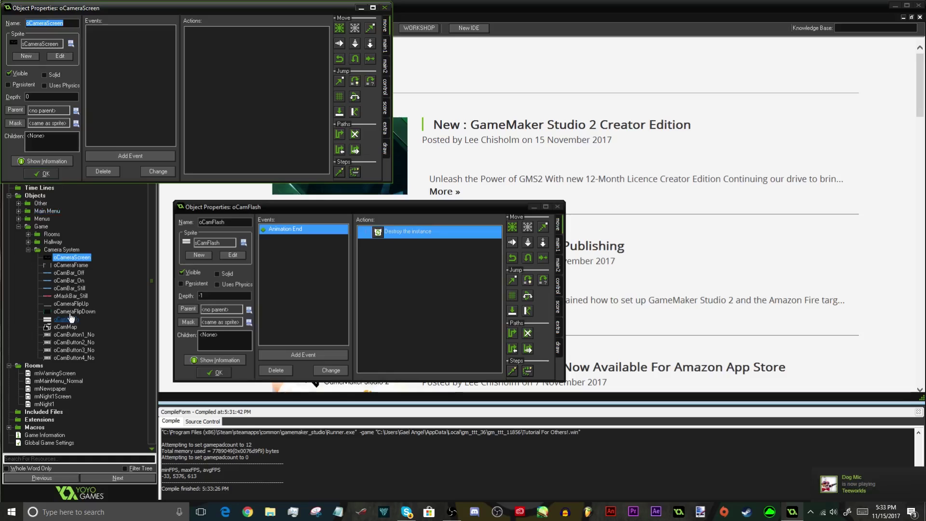
left_click(63, 265)
double_click(63, 265)
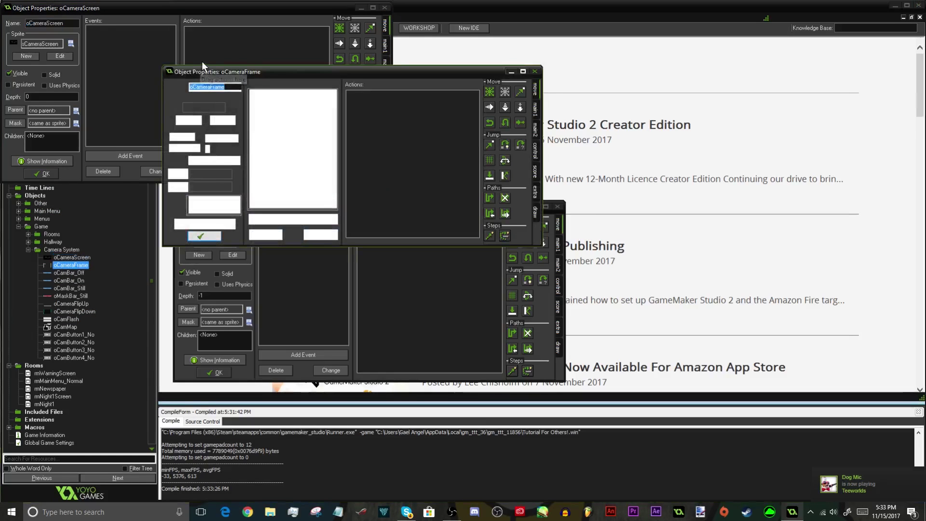
left_click_drag(215, 74, 479, 106)
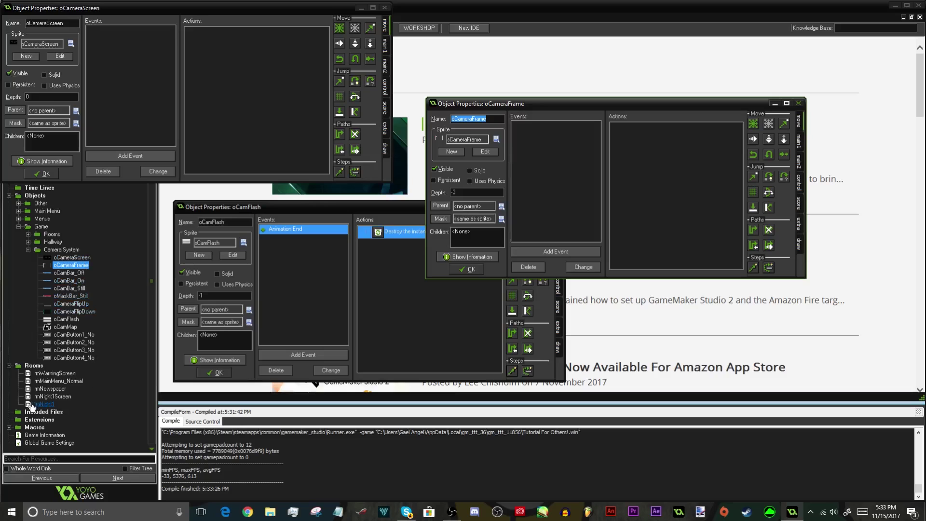
- Place a test instance of oCamFlash over the camera screen in rmNight1 at about X 1284, Y -4
left_click(36, 405)
double_click(37, 406)
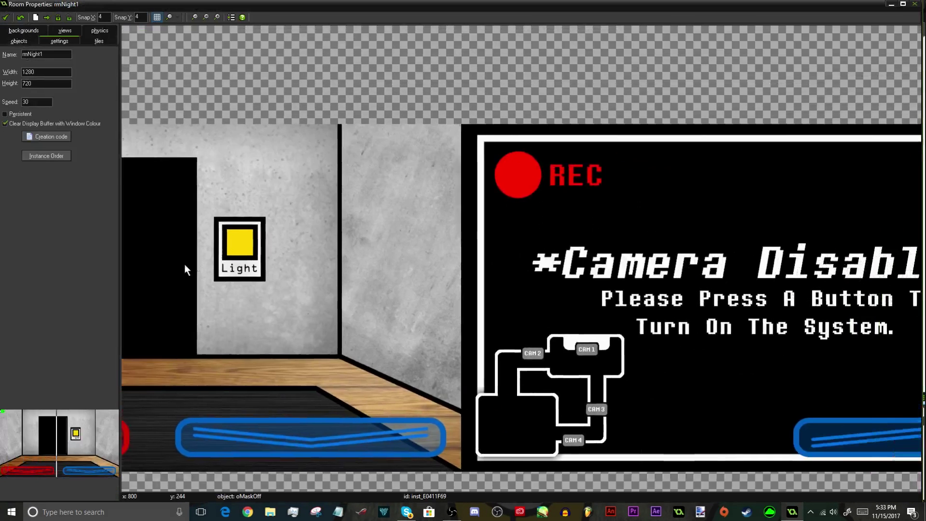
middle_click_drag(185, 265, 179, 269)
scroll(179, 269, "down", 1)
middle_click_drag(502, 193, 360, 140)
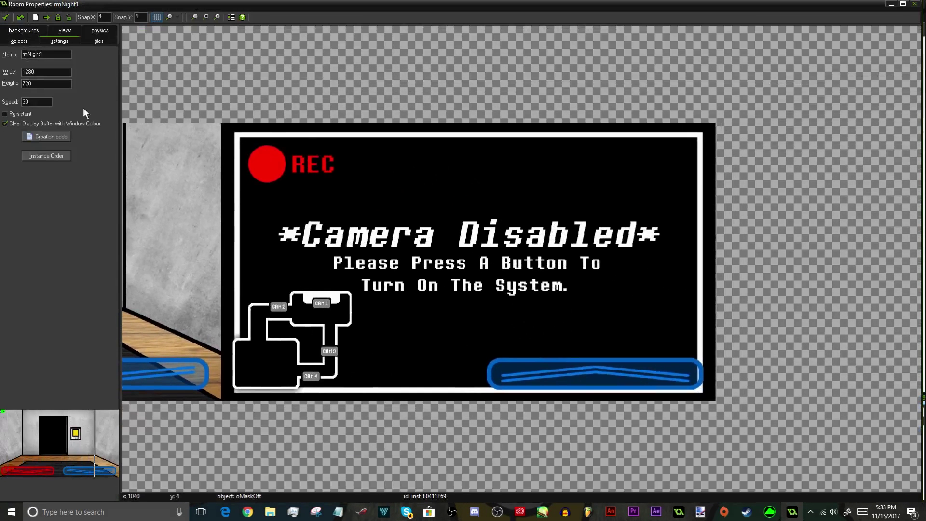
left_click(19, 41)
left_click(27, 329)
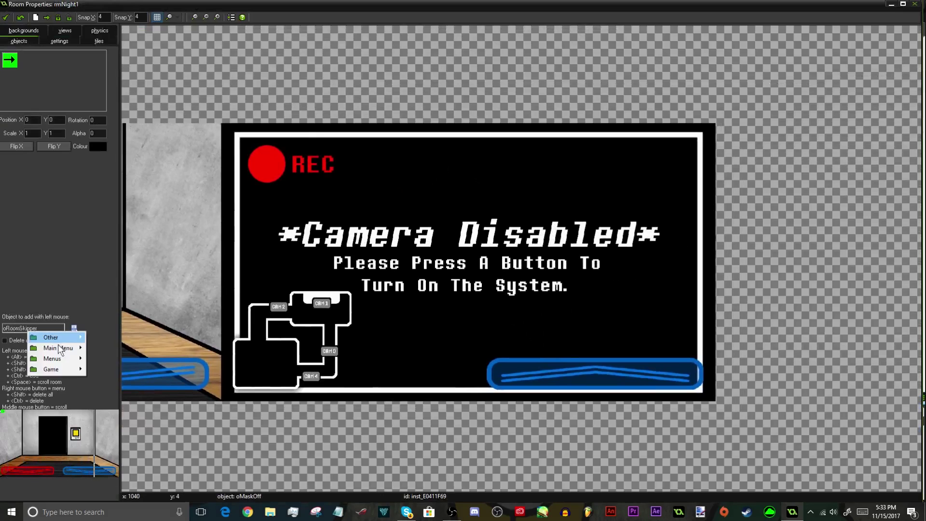
mouse_move(131, 392)
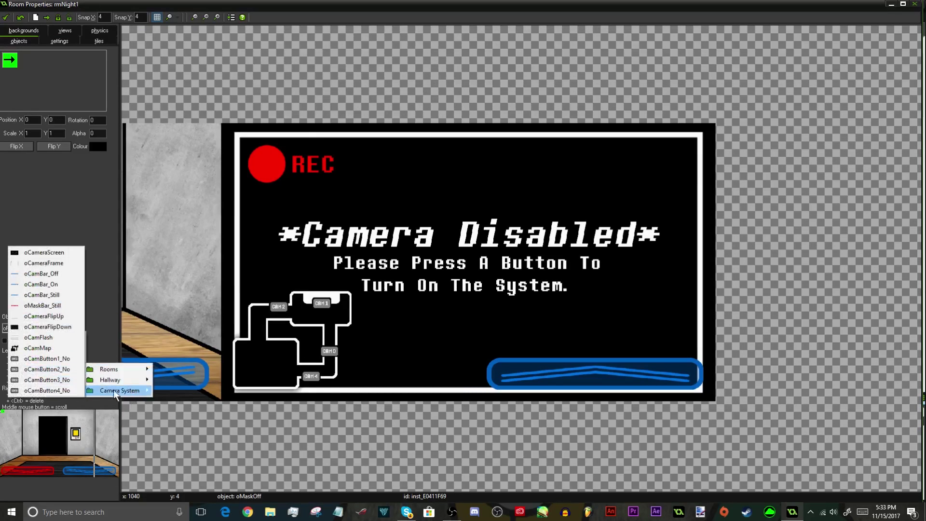
left_click(41, 337)
left_click(225, 129)
left_click_drag(224, 129, 223, 124)
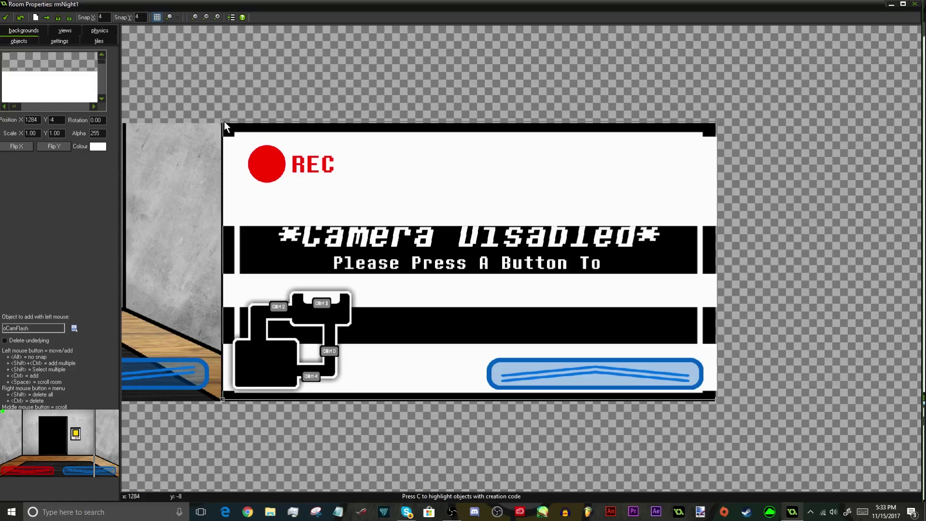
left_click(231, 120)
scroll(219, 114, "up", 2)
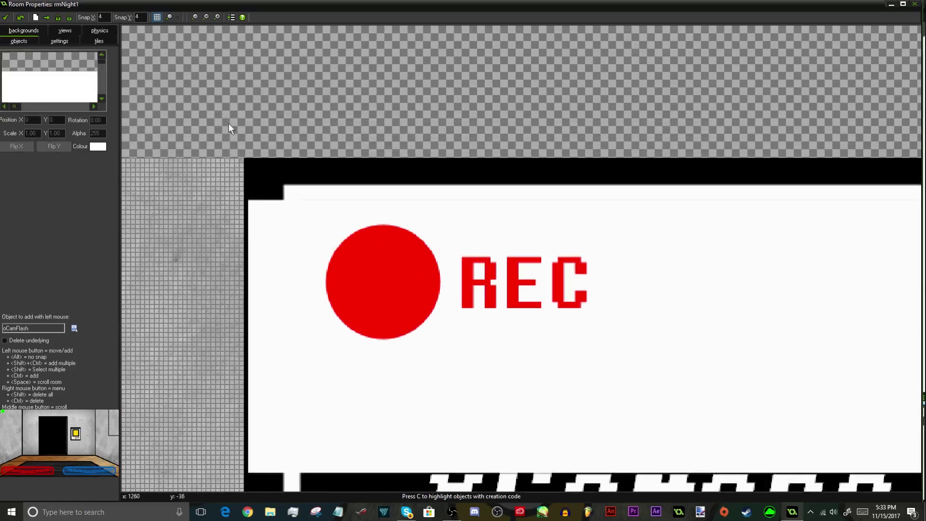
- Delete the test oCamFlash instance from rmNight1 and save the room
left_click_drag(275, 155, 314, 96)
right_click(313, 102)
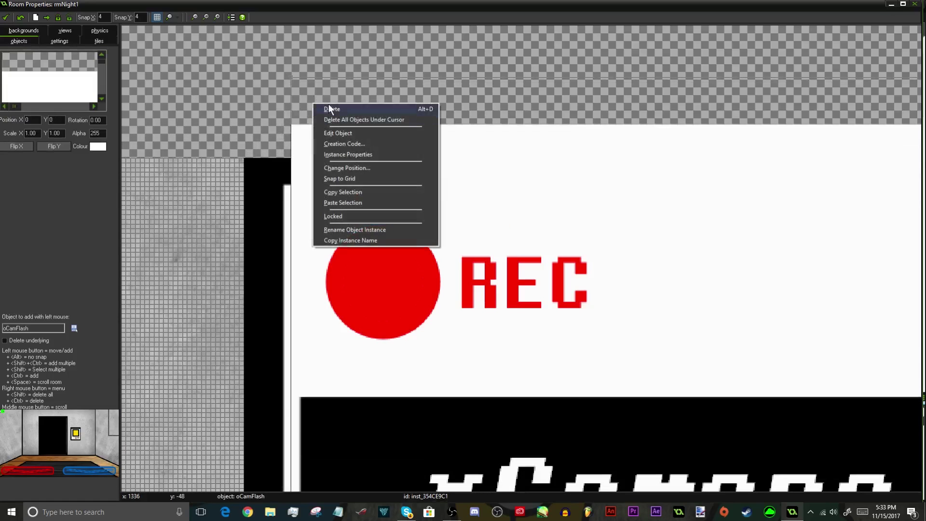
left_click(328, 107)
left_click(6, 18)
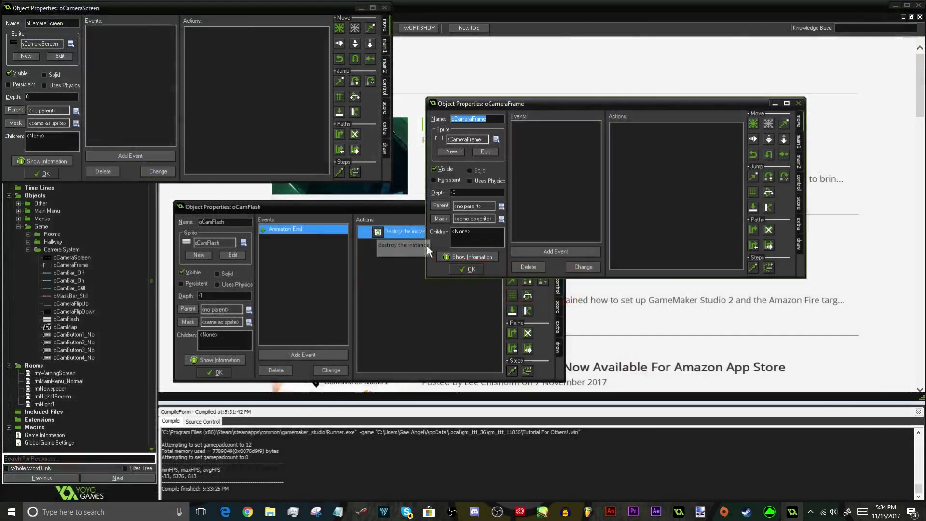
- Close the open object properties and examine rmNight1's origin corner and the placement of the camera screen beside the office
left_click(449, 268)
left_click(54, 176)
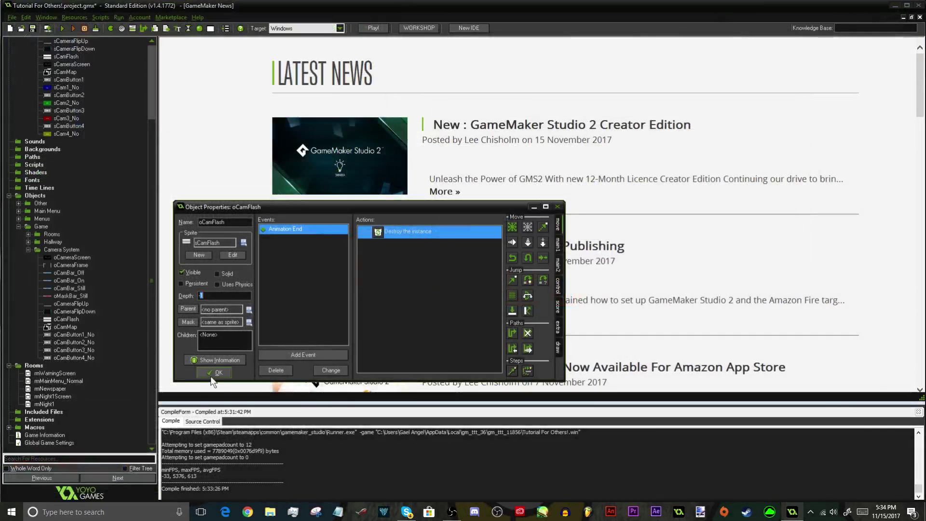
left_click(50, 404)
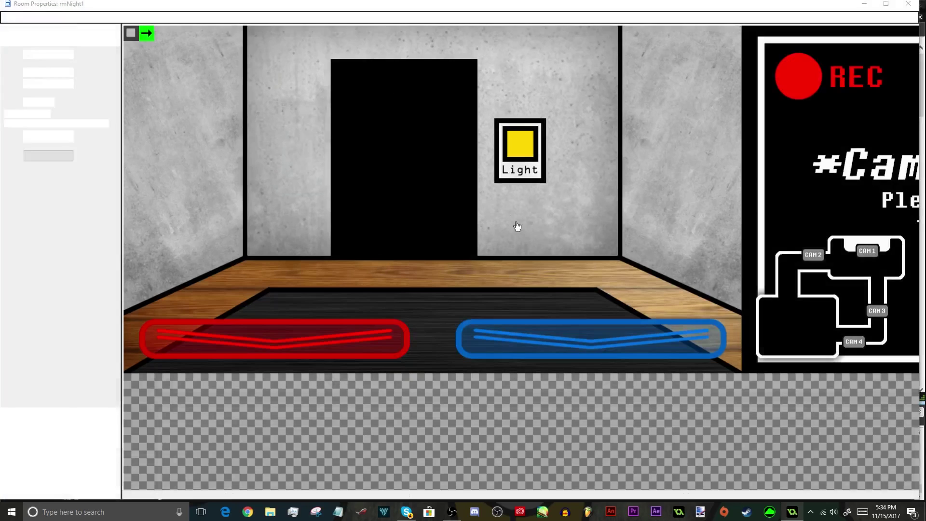
scroll(521, 207, "down", 3)
middle_click_drag(572, 166, 444, 184)
scroll(158, 112, "up", 2)
scroll(154, 118, "up", 5)
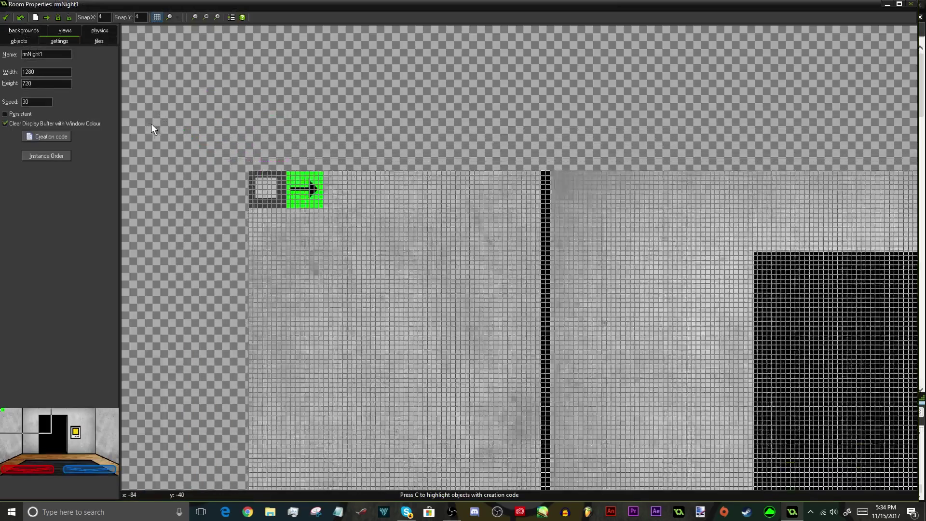
scroll(331, 212, "down", 4)
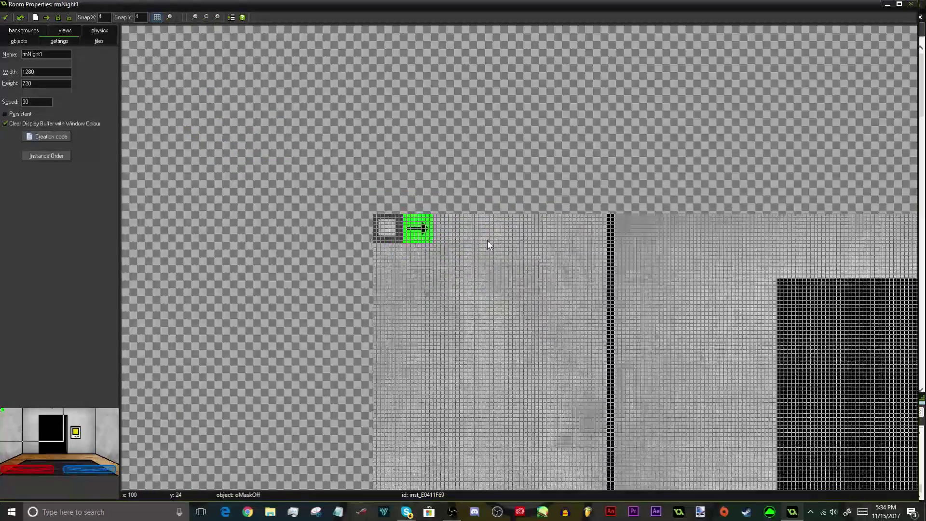
middle_click_drag(712, 286, 378, 256)
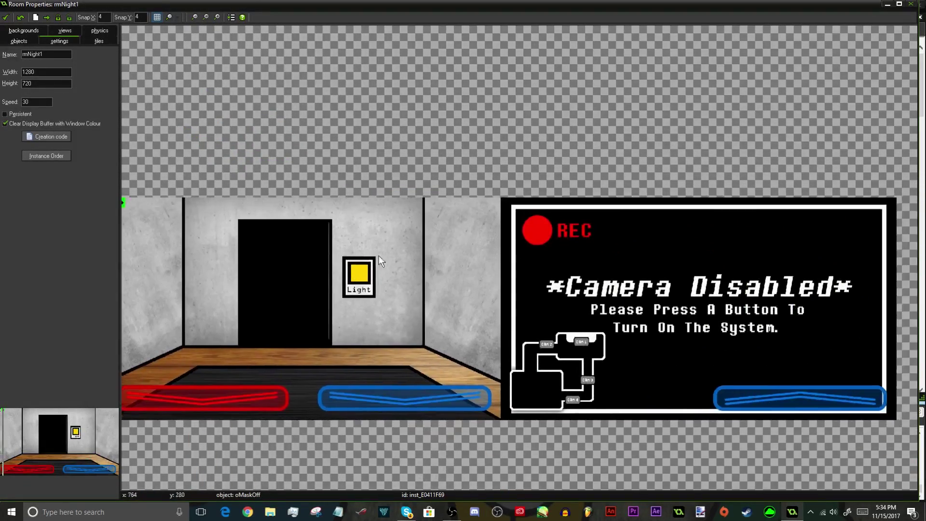
scroll(438, 242, "up", 5)
scroll(437, 331, "up", 1)
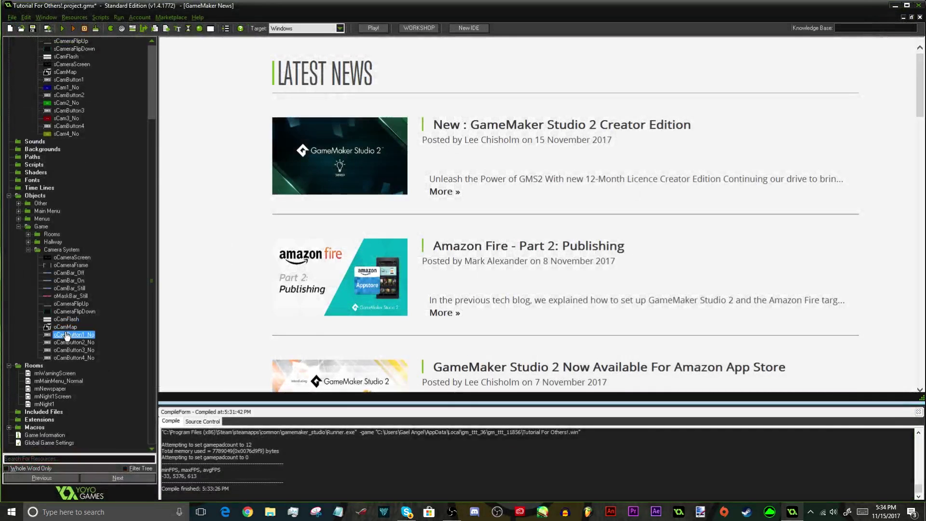
- Check the X and Y position in the oCamFlash creation action of oCamButton1_No's Left Pressed event
double_click(66, 336)
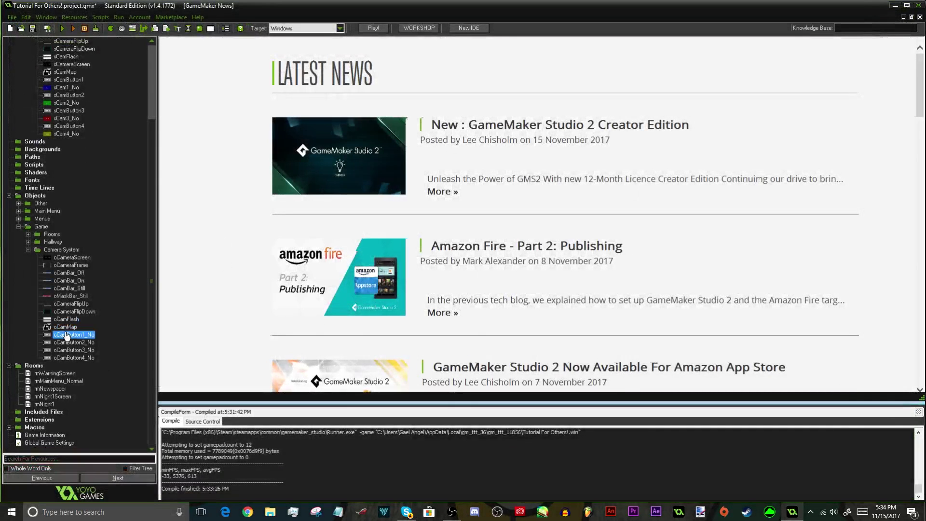
double_click(607, 176)
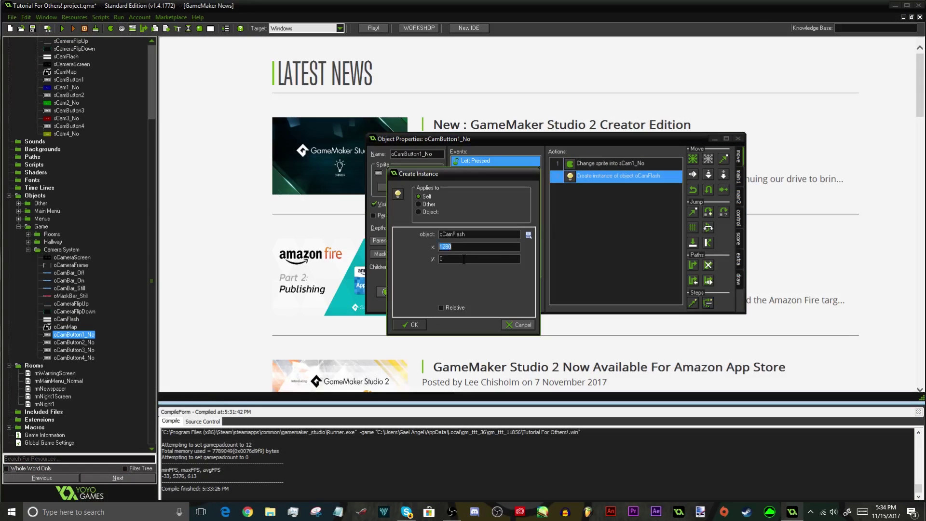
left_click(414, 324)
left_click(406, 295)
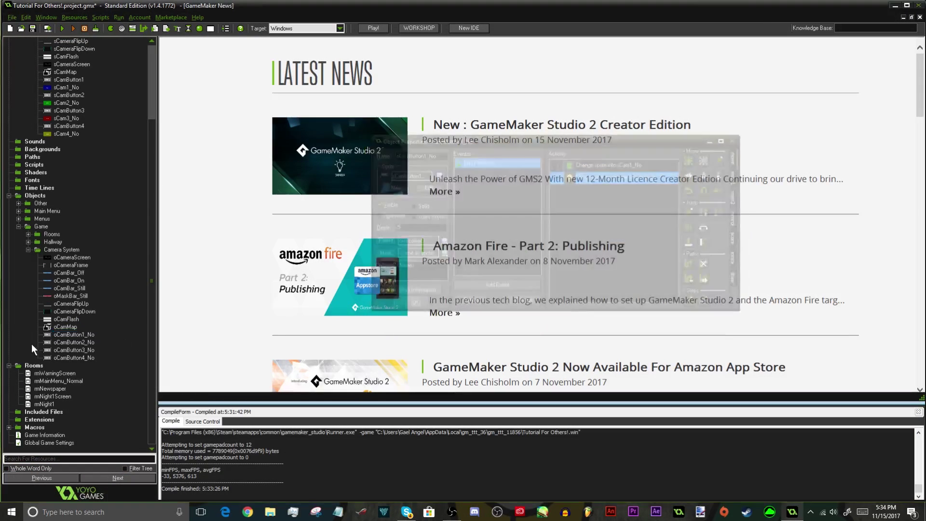
- Check the position in the oCamFlash creation action of oCamButton2_No's Left Pressed event
left_click(50, 344)
double_click(51, 344)
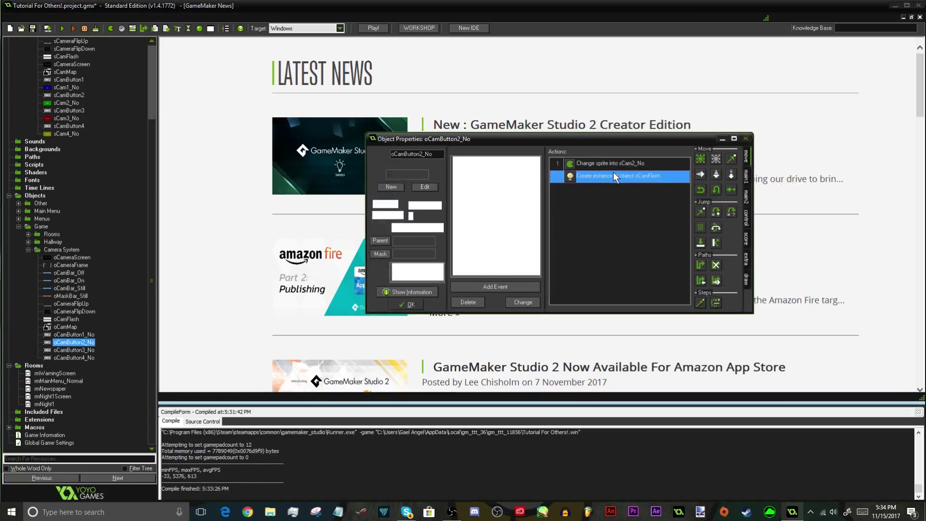
double_click(612, 175)
left_click(413, 325)
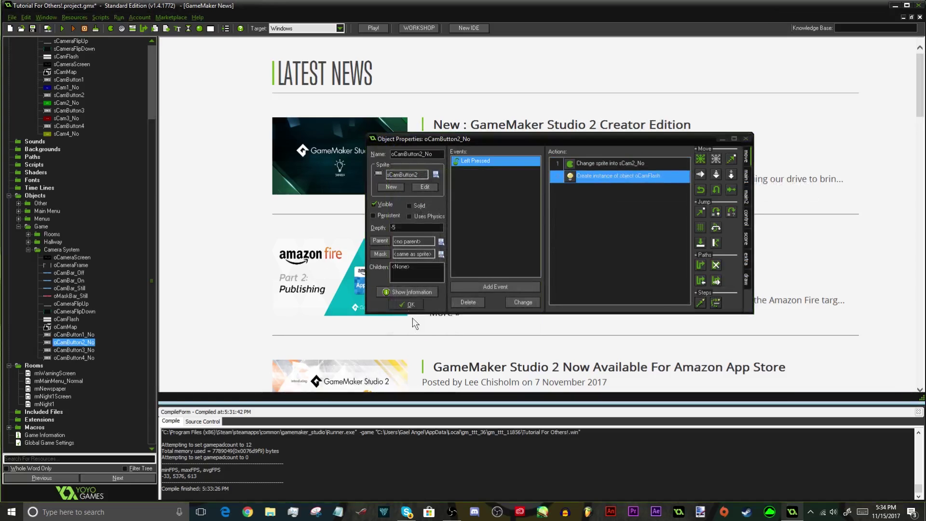
left_click(406, 294)
- Set the X position to 1280 in the oCamFlash creation action of oCamButton3_No's Left Pressed event
double_click(87, 350)
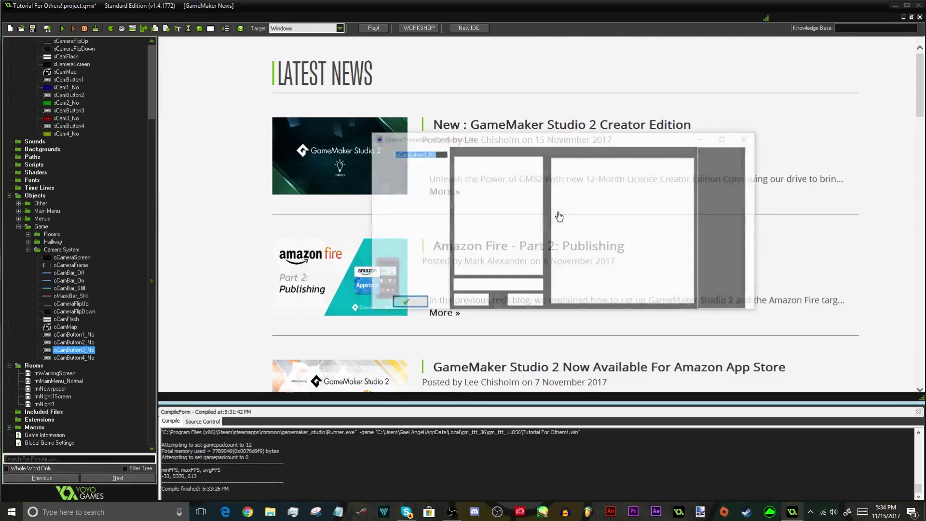
double_click(577, 177)
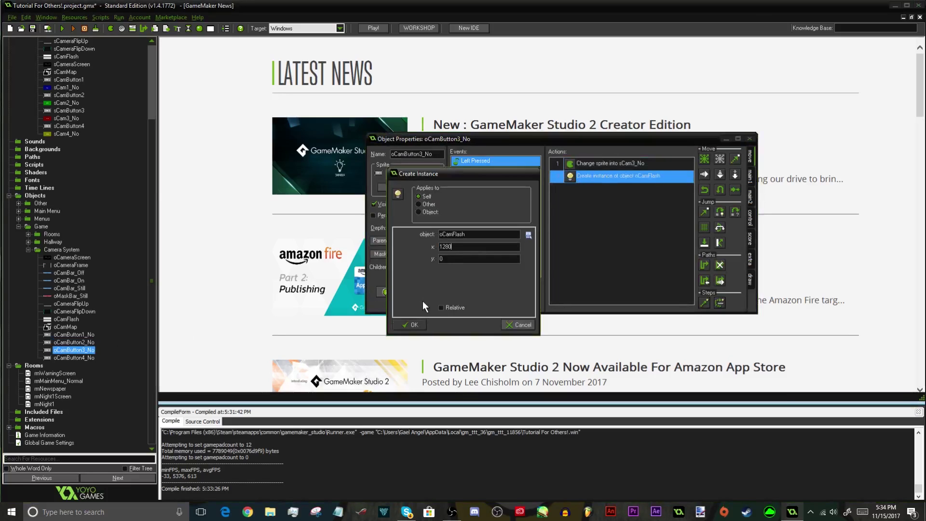
left_click(413, 325)
left_click(397, 306)
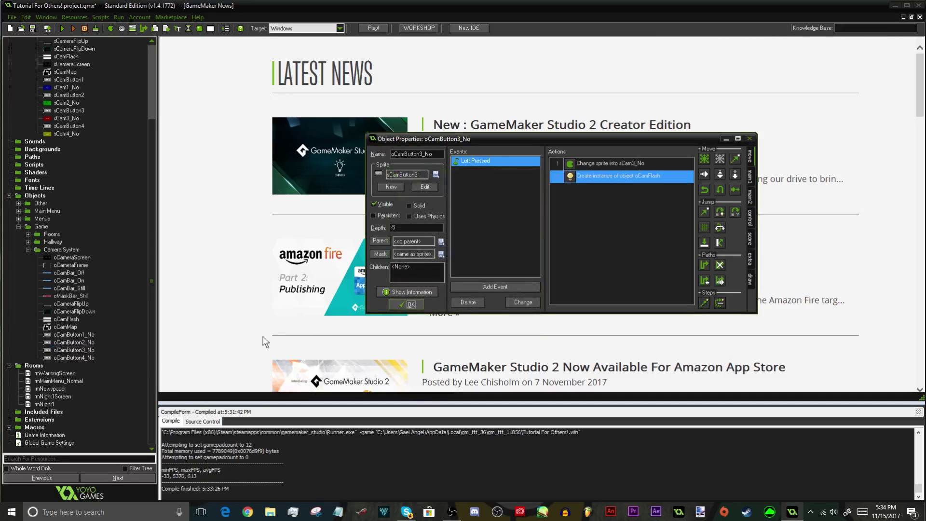
- Edit the X position in the oCamFlash creation action of oCamButton4_No's Left Pressed event, and close the object
left_click(73, 357)
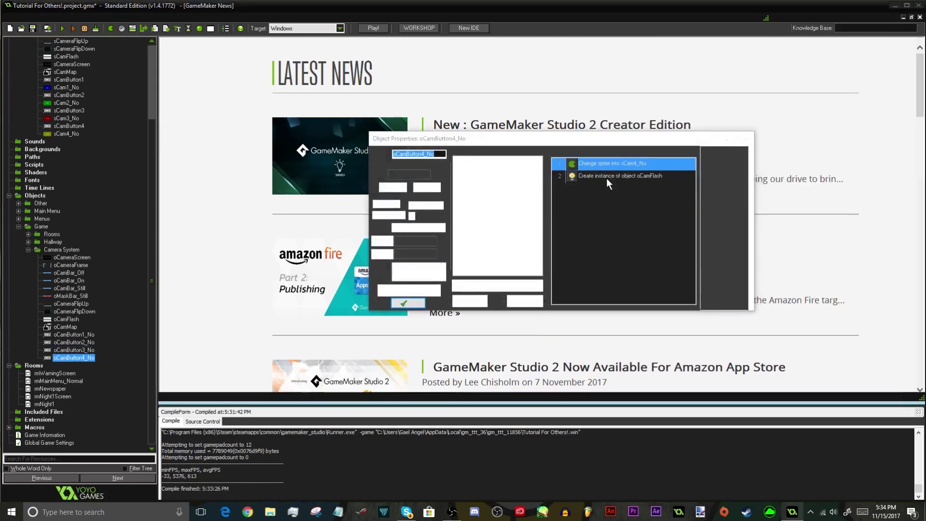
double_click(618, 175)
left_click(456, 234)
left_click(456, 249)
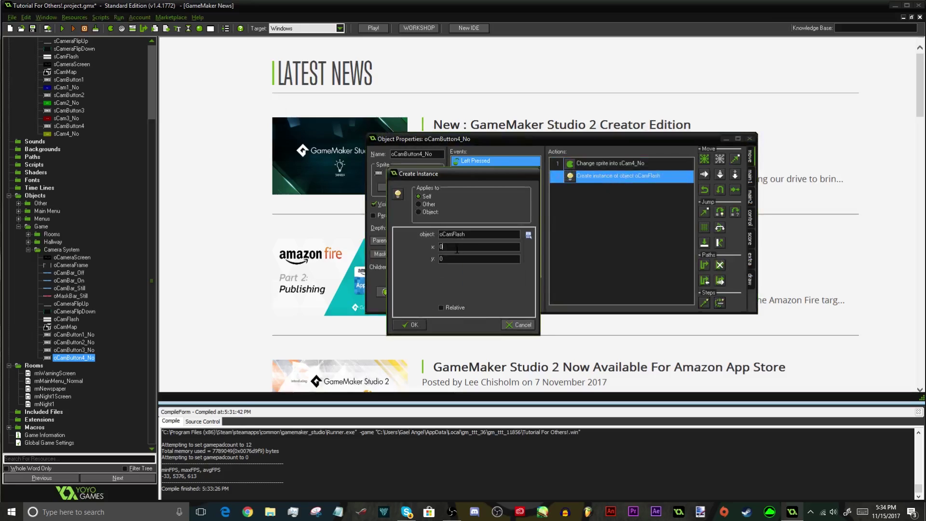
left_click(412, 327)
left_click(403, 305)
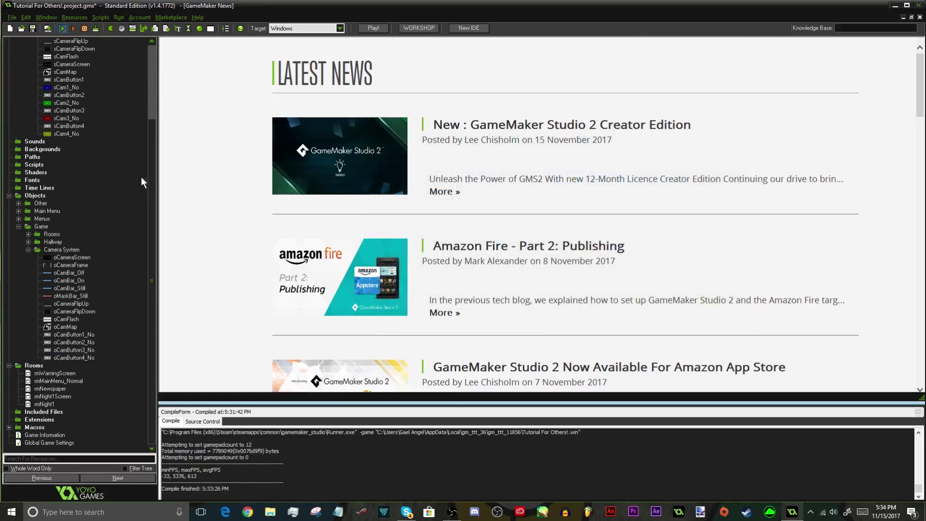
- Run the project, start a new game and raise the camera monitor in the office
key("F5")
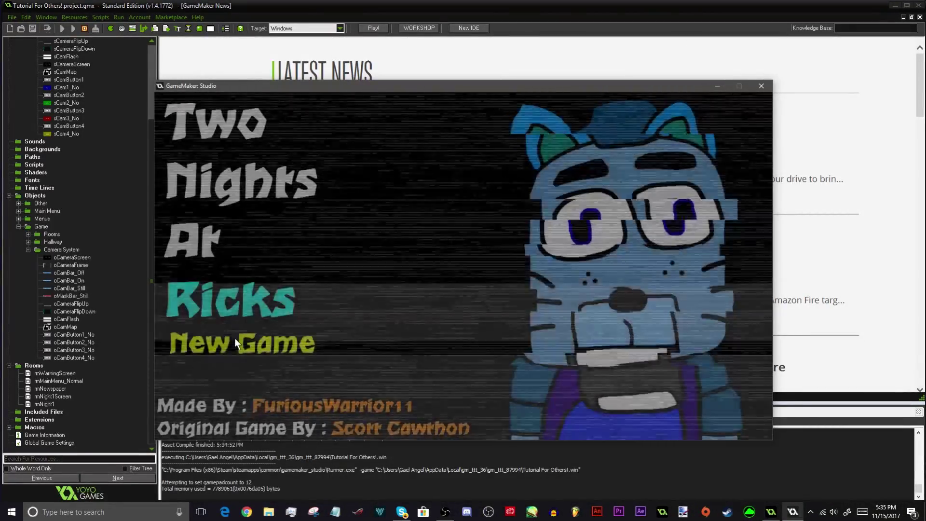
left_click(234, 338)
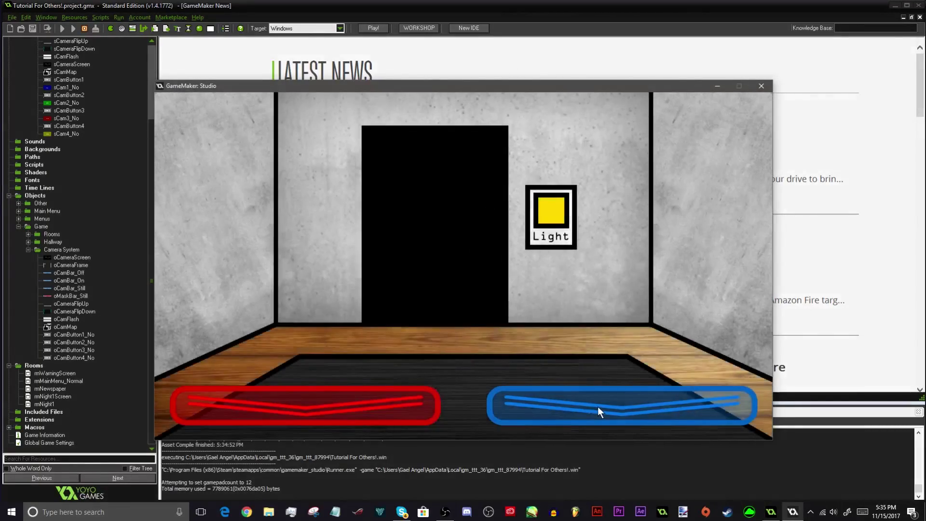
mouse_move(597, 407)
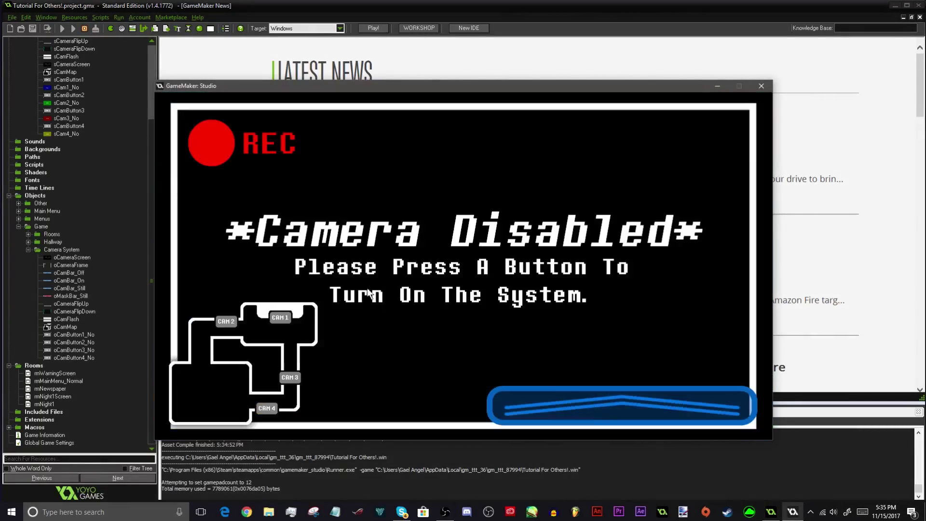
- Switch repeatedly between cameras 1, 2, 3 and 4 on the map to test the flash
left_click(276, 315)
left_click(225, 323)
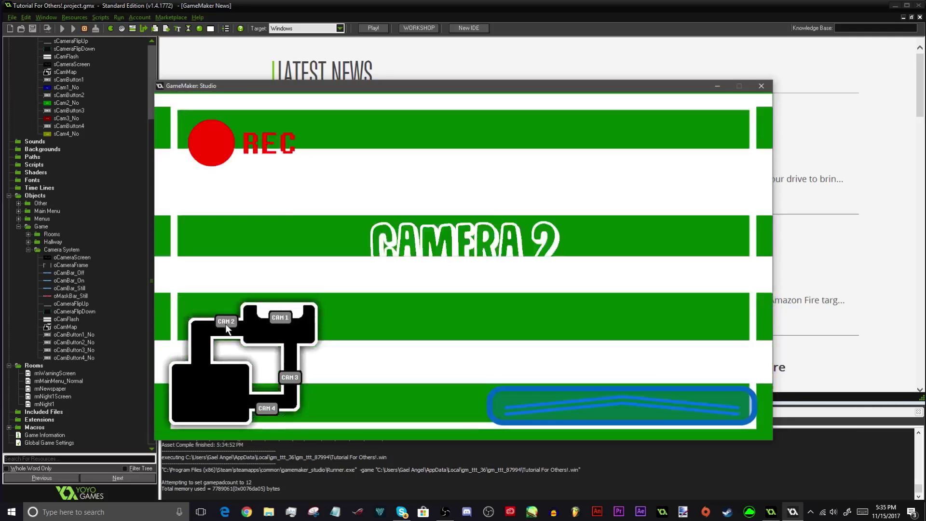
left_click(280, 316)
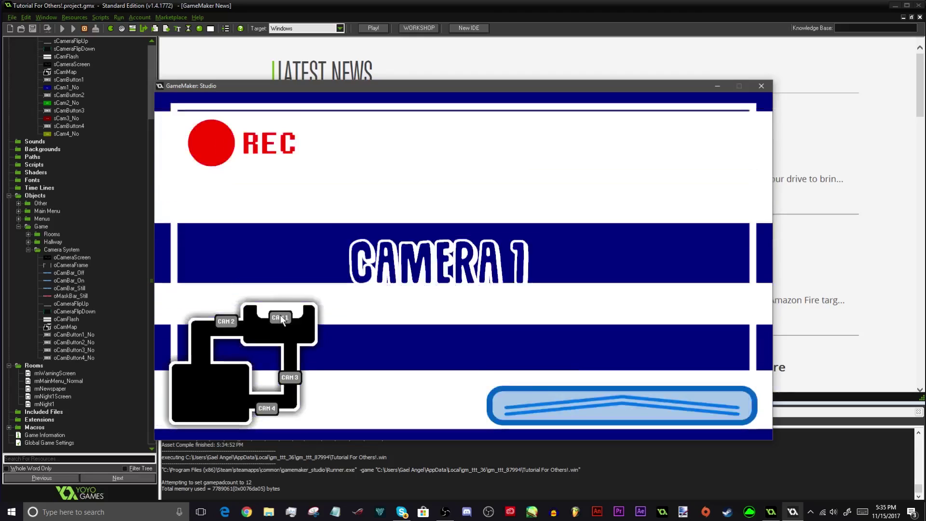
left_click(226, 321)
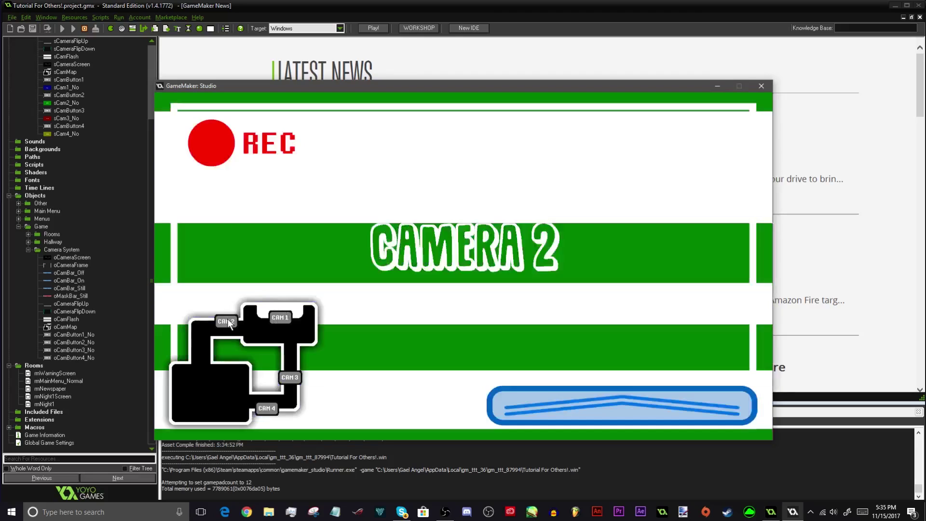
left_click(290, 377)
left_click(267, 408)
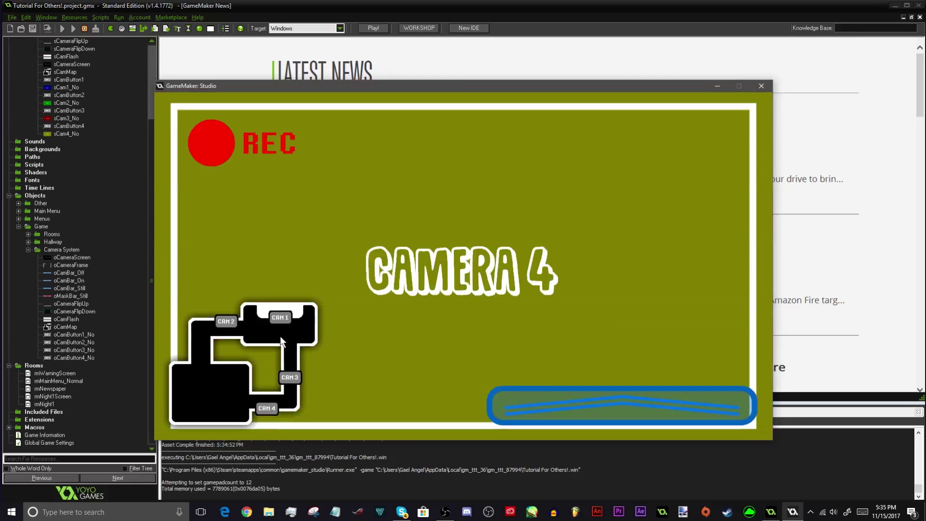
left_click(279, 316)
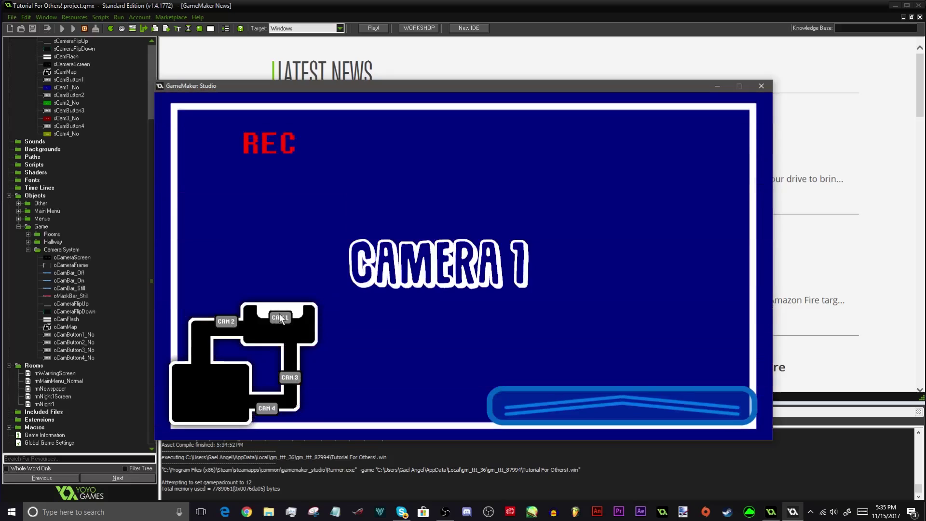
left_click(228, 321)
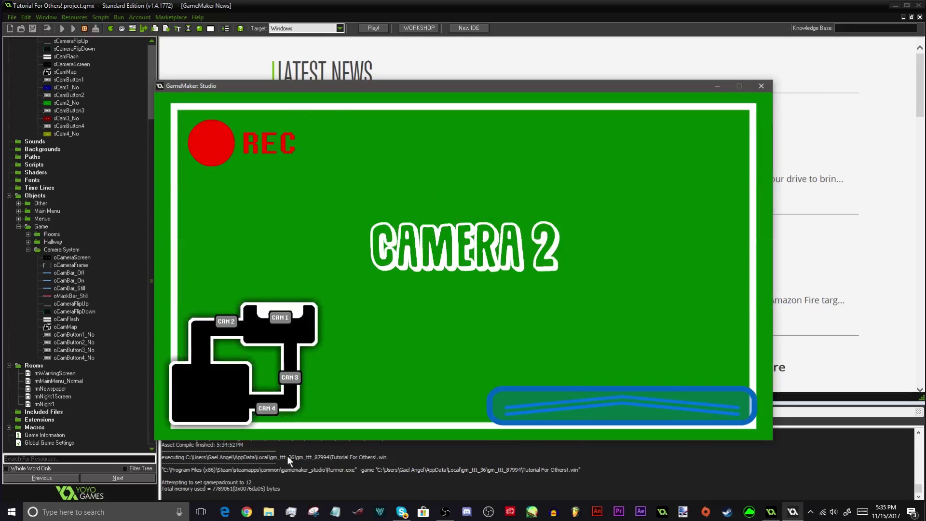
- Lower the camera monitor and test the hallway light and the mask
mouse_move(535, 413)
left_click(566, 212)
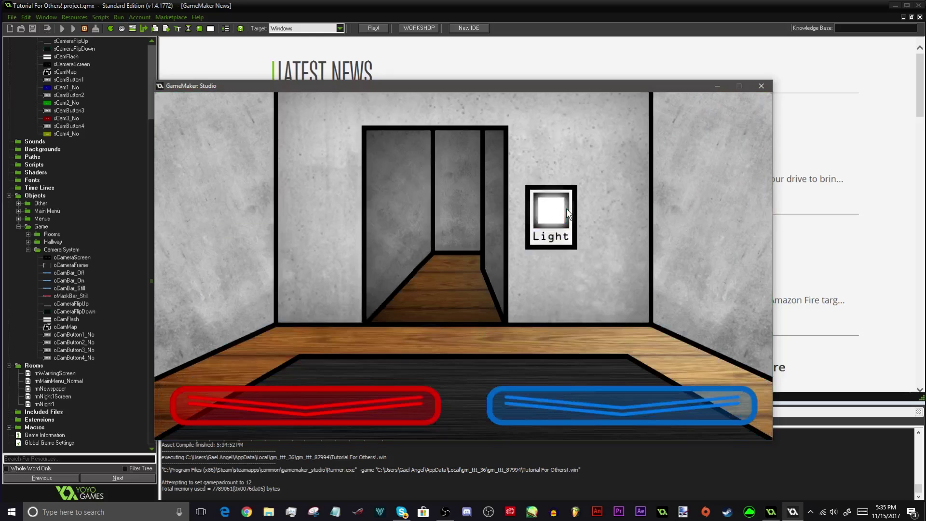
left_click(557, 204)
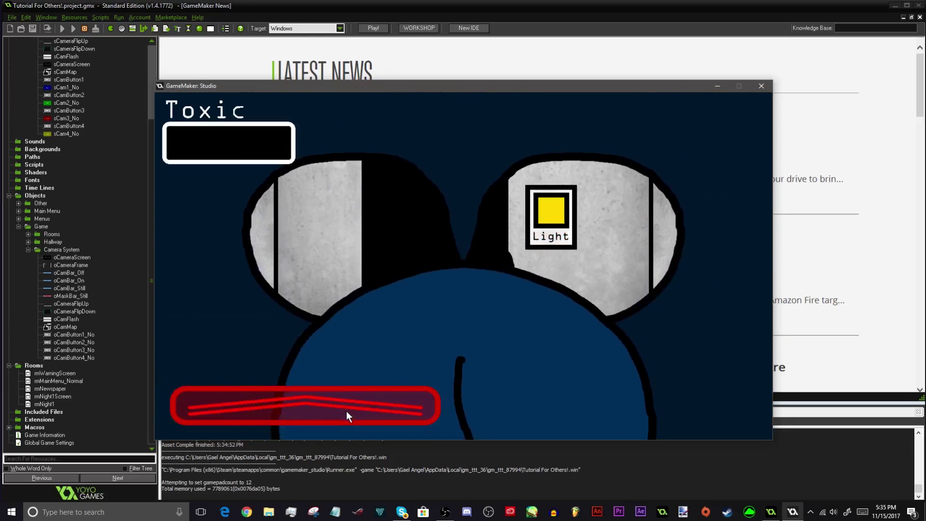
- Raise the camera monitor and select camera 4, then lower and raise it again to test cameras 1 and 2
mouse_move(558, 401)
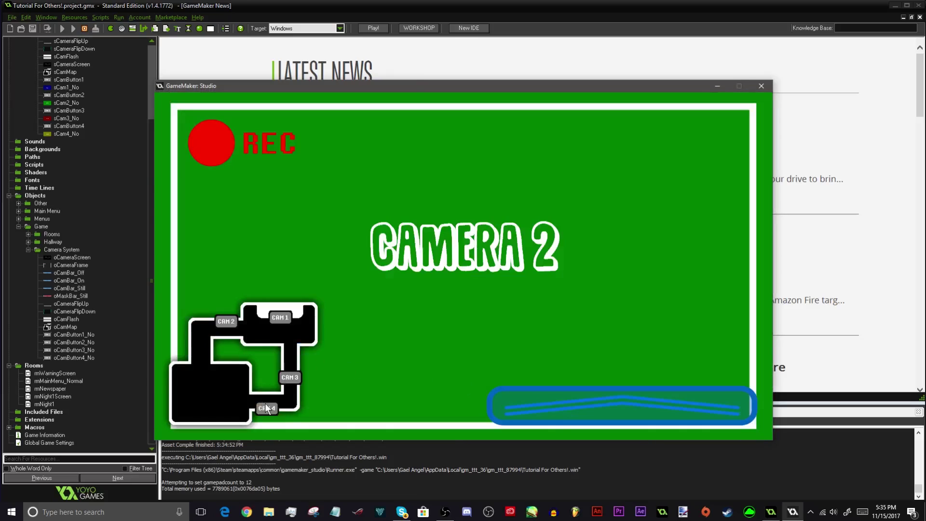
left_click(266, 408)
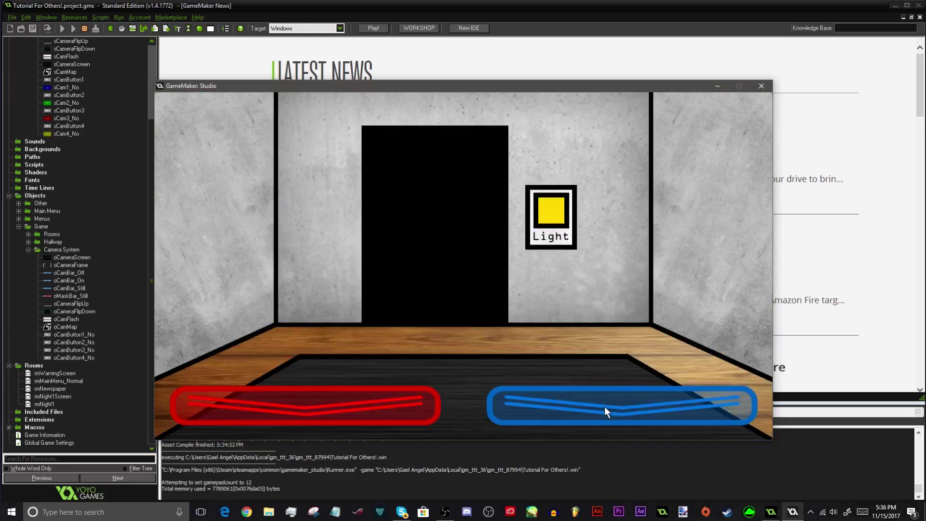
left_click(605, 406)
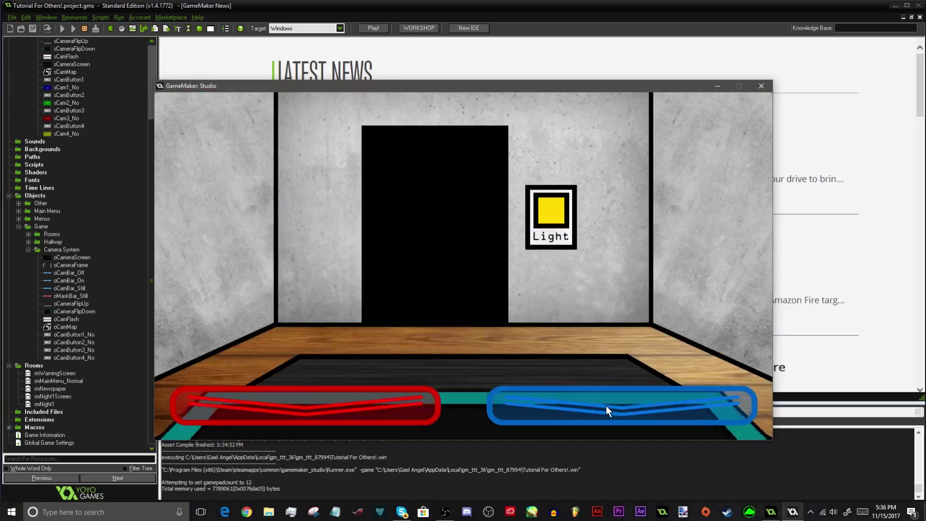
left_click(288, 317)
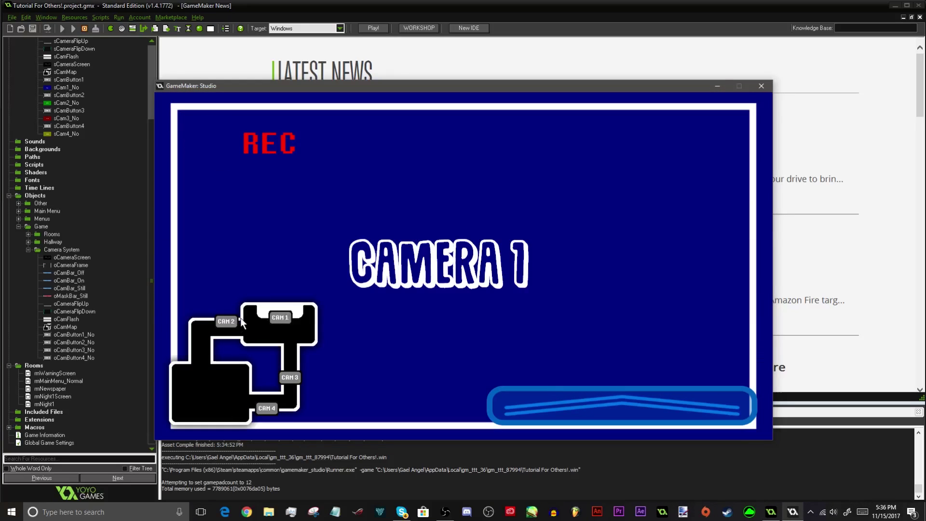
left_click(219, 322)
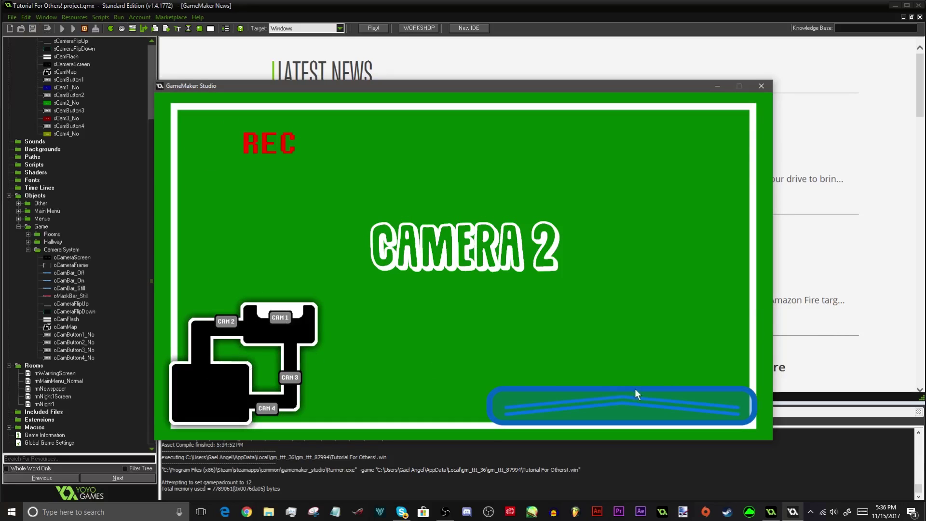
- Test the hallway light from the office, and reopen the monitor to cycle through cameras 1, 3, 4 and 2
mouse_move(638, 398)
left_click(535, 215)
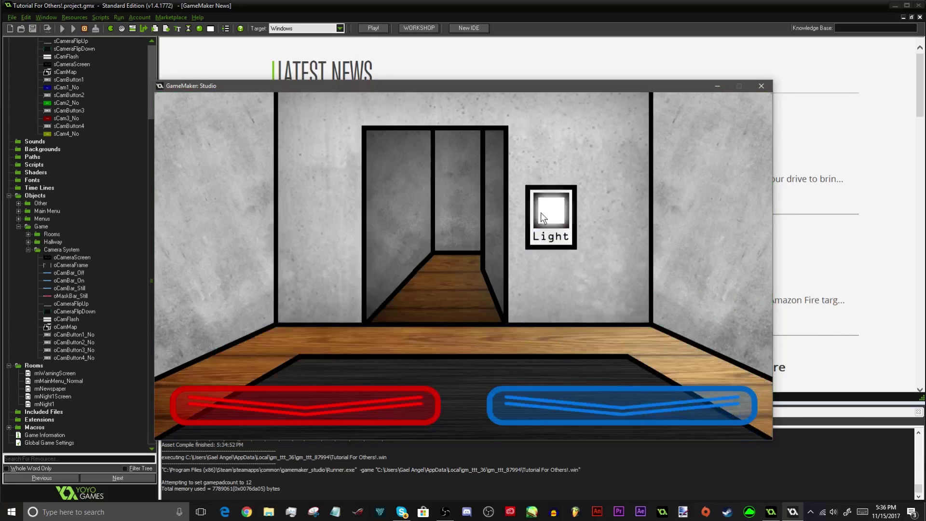
mouse_move(554, 399)
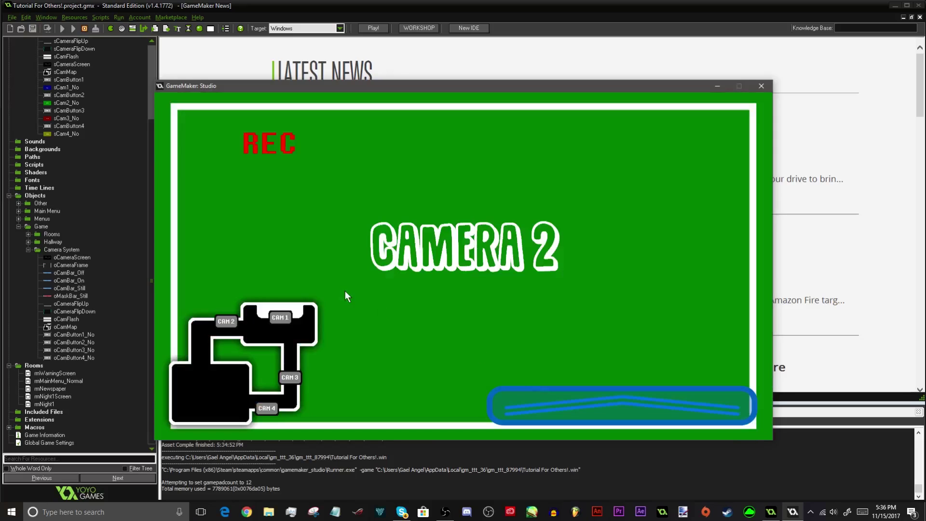
left_click(283, 319)
left_click(293, 380)
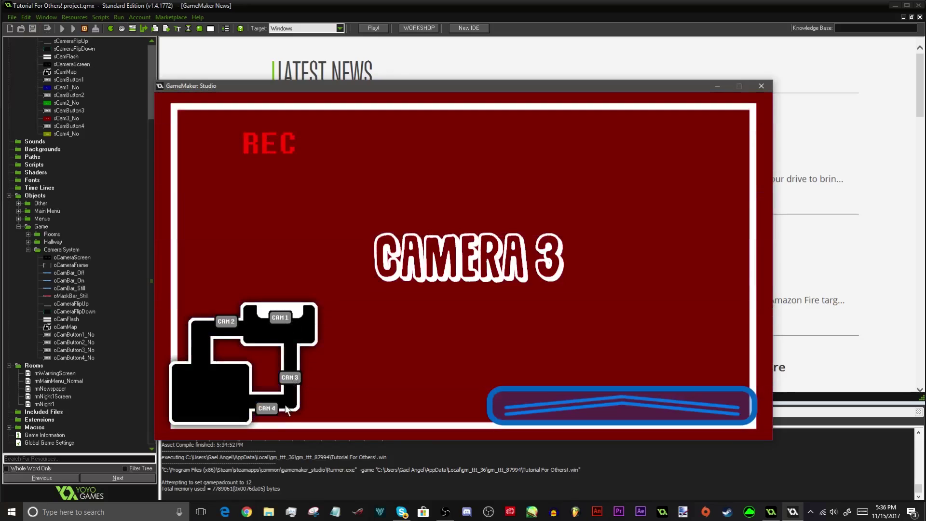
left_click(273, 410)
left_click(226, 328)
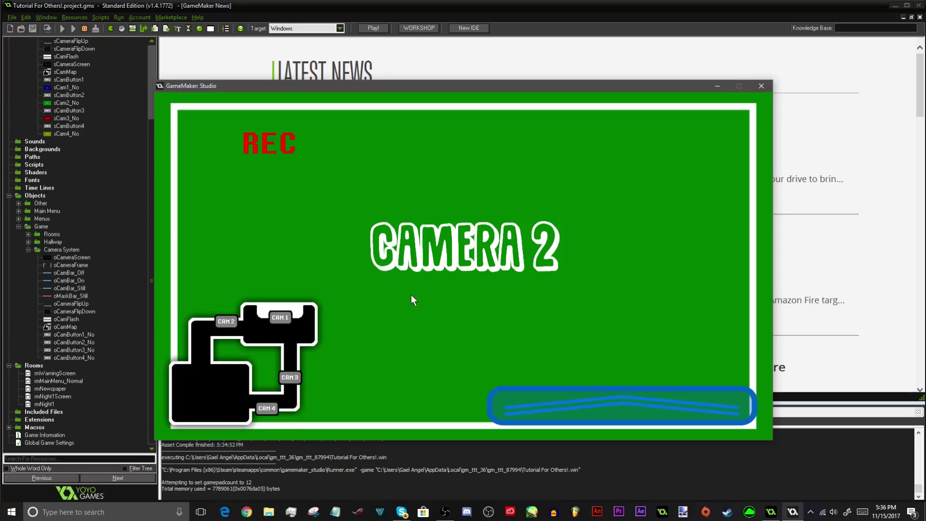
- Toggle the hallway light and the camera monitor once more, and close the running game
mouse_move(587, 398)
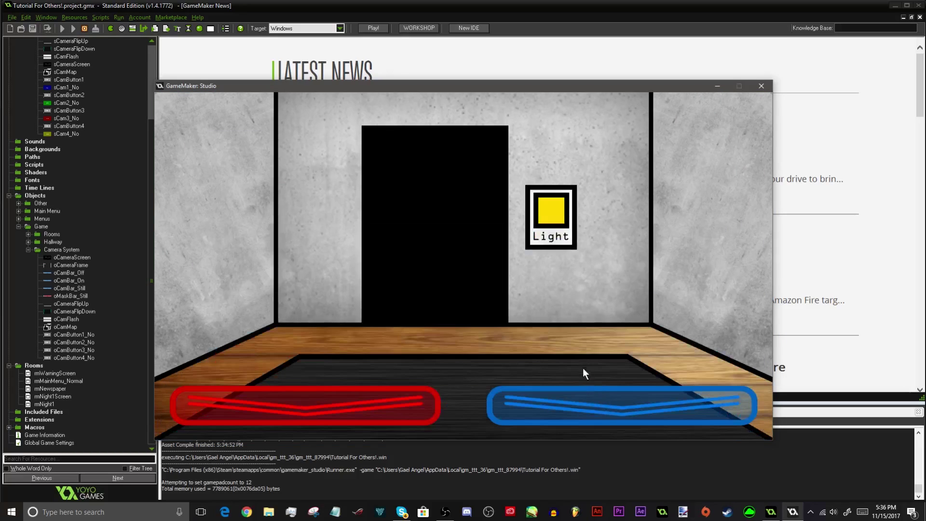
left_click(563, 225)
left_click(564, 225)
mouse_move(687, 413)
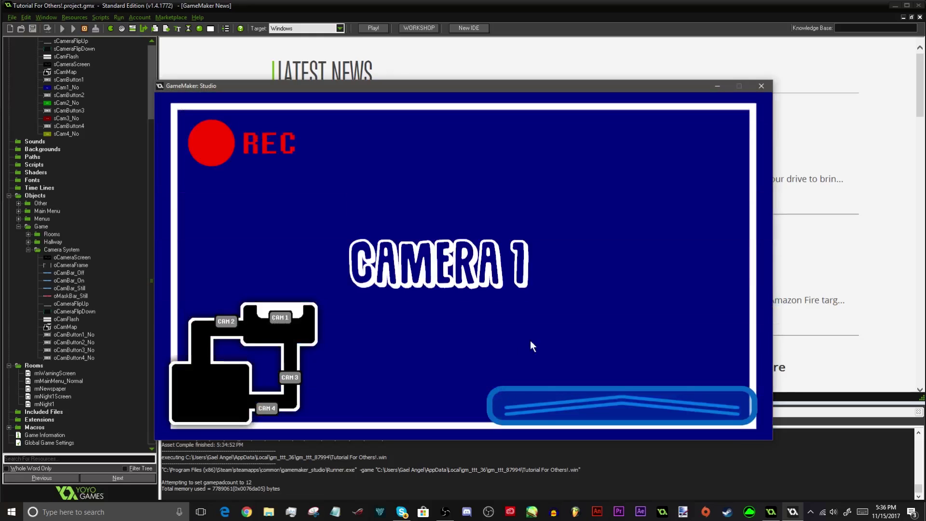
mouse_move(630, 404)
left_click(761, 86)
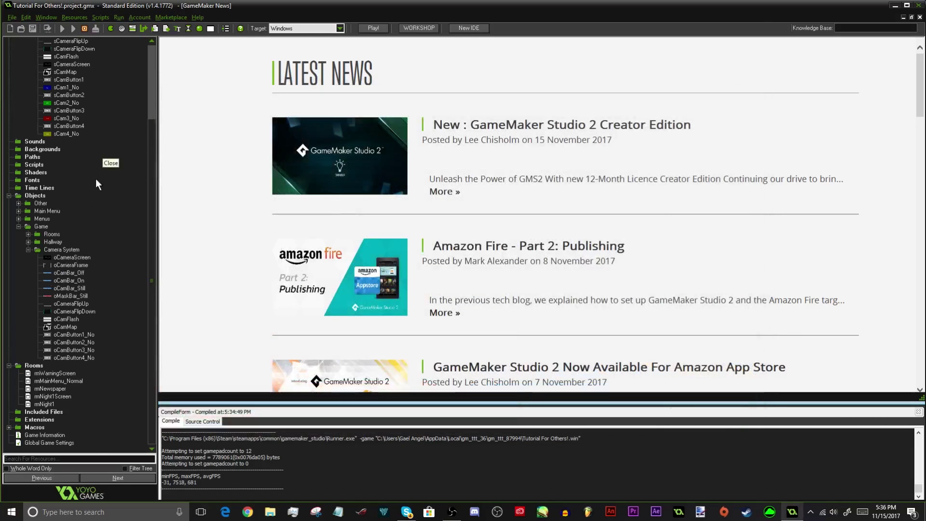
- Look through the camera system resources, the Hallway objects folder and the Other sprites folder in the resource tree
scroll(95, 180, "up", 4)
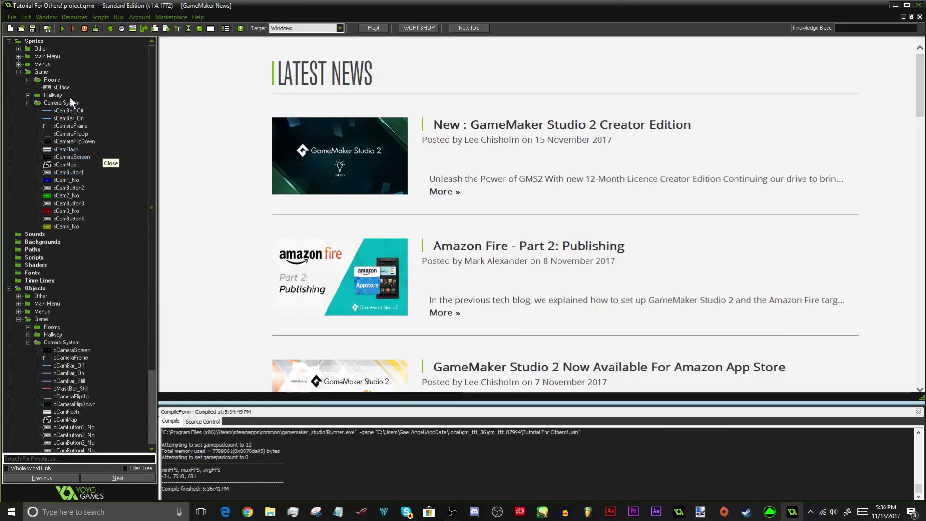
left_click(59, 103)
scroll(122, 83, "down", 4)
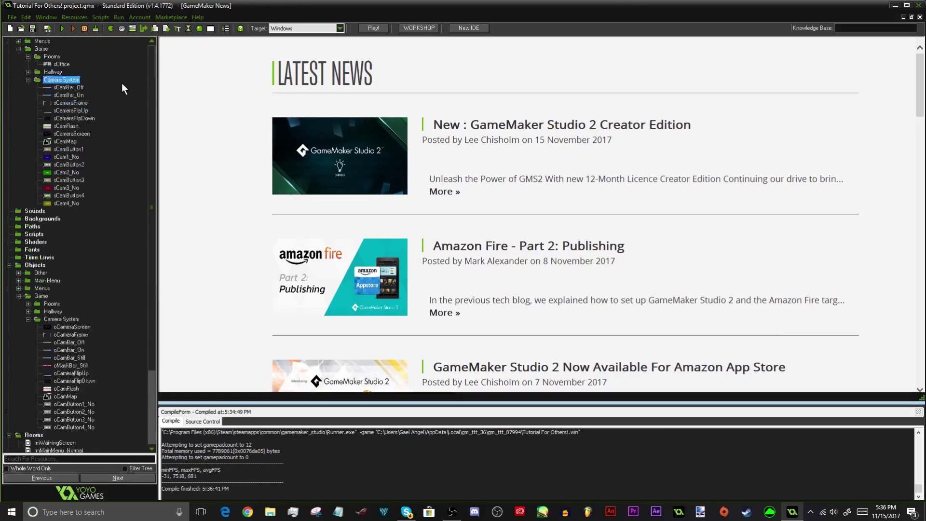
left_click(36, 237)
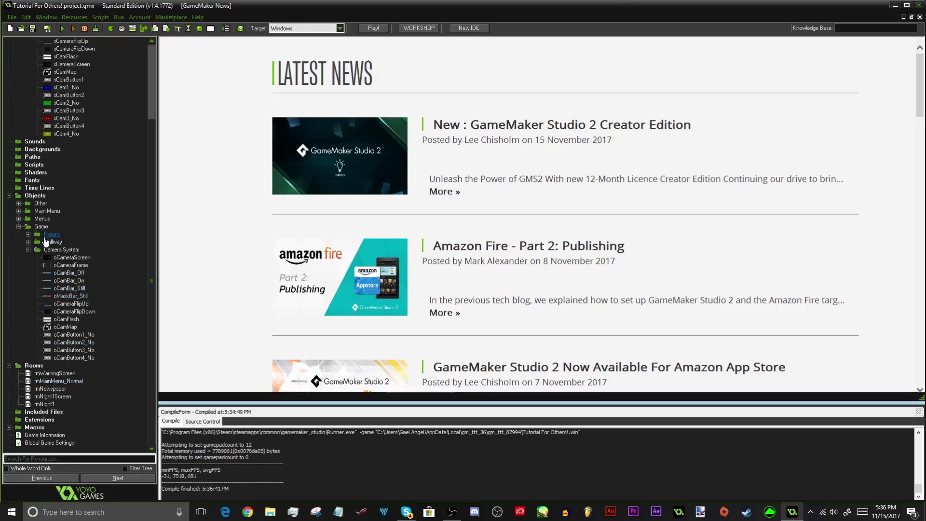
left_click(28, 241)
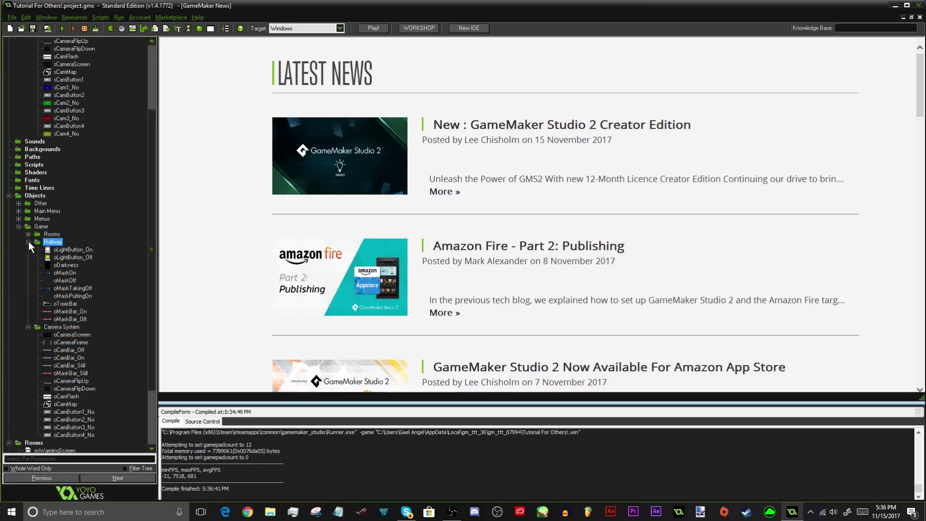
scroll(83, 236, "up", 3)
scroll(83, 235, "up", 1)
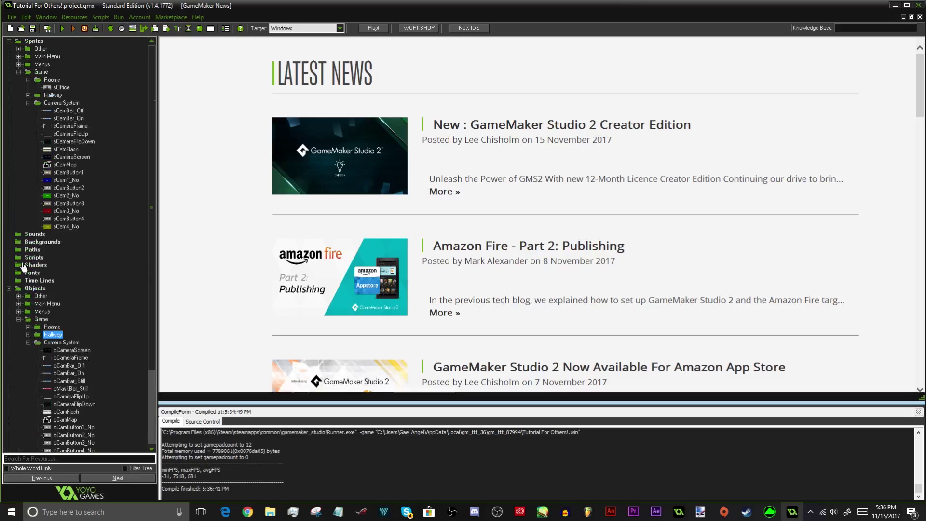
double_click(27, 49)
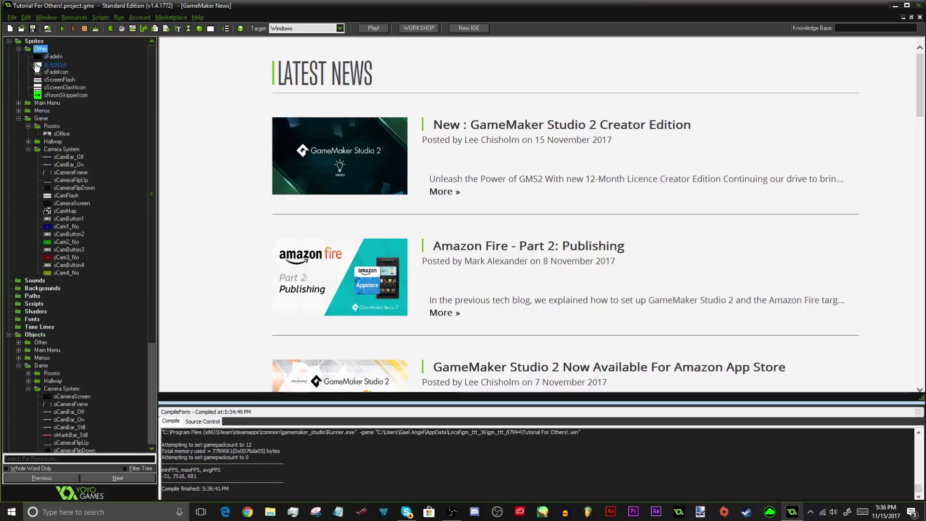
- Find the sStatic sprite in the Main Menu sprite folder and duplicate it
left_click(18, 49)
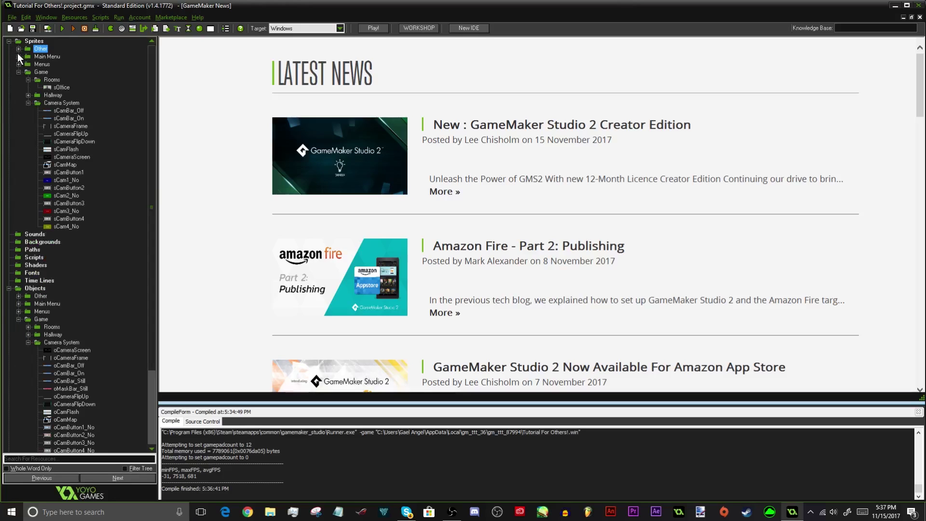
left_click(18, 63)
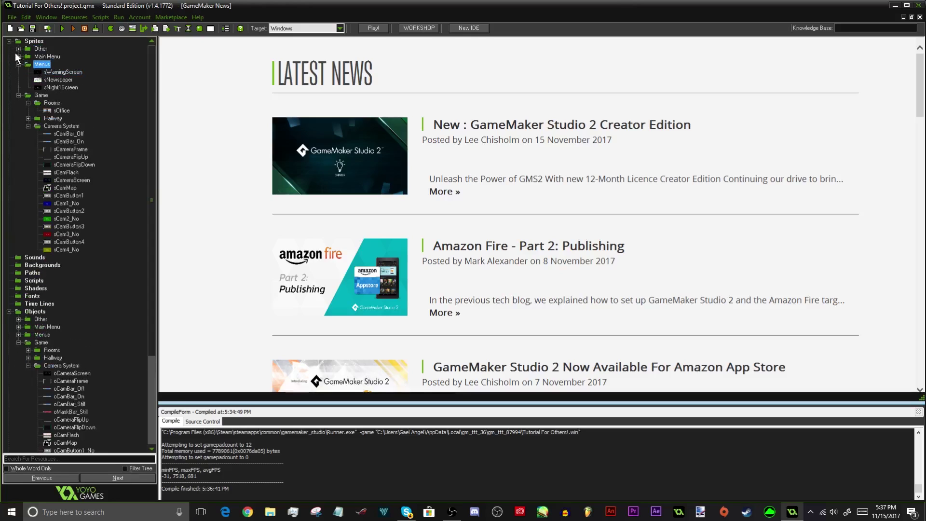
left_click(18, 57)
left_click(18, 134)
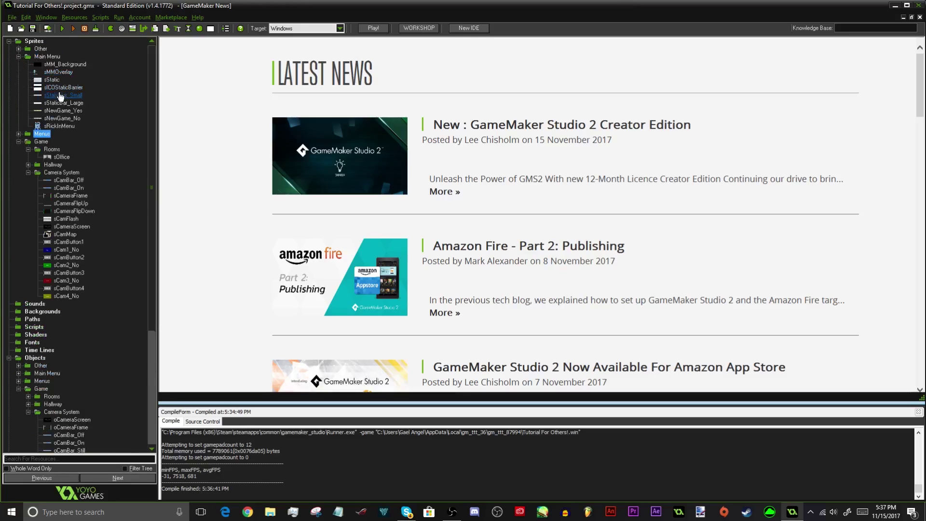
right_click(49, 80)
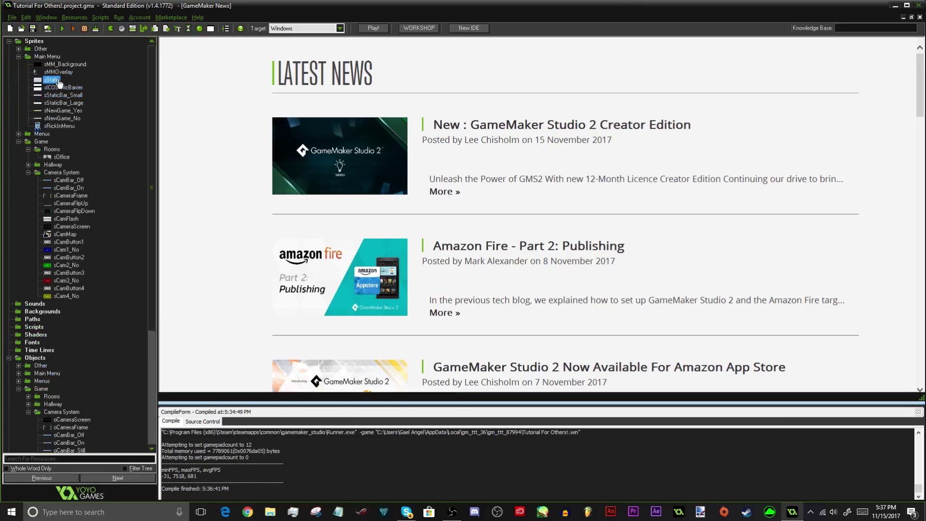
left_click(60, 107)
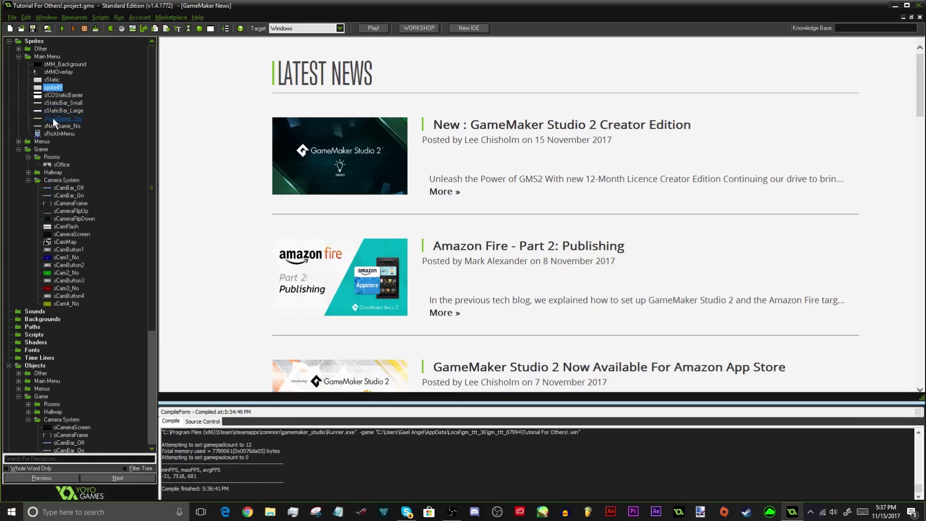
- Move the duplicated sprite into the Camera System sprite folder above sCamFlash, and rename it sCamStatic
left_click_drag(52, 87, 61, 180)
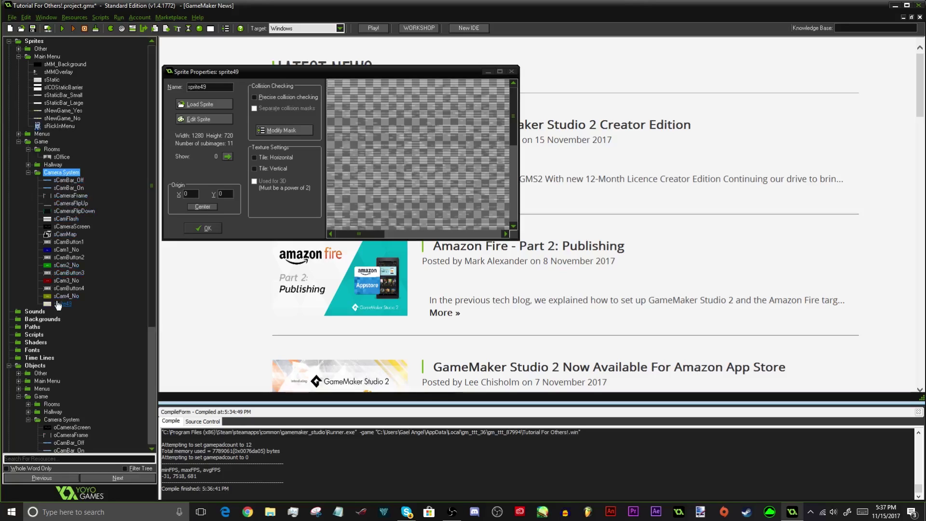
left_click_drag(58, 305, 73, 220)
double_click(207, 87)
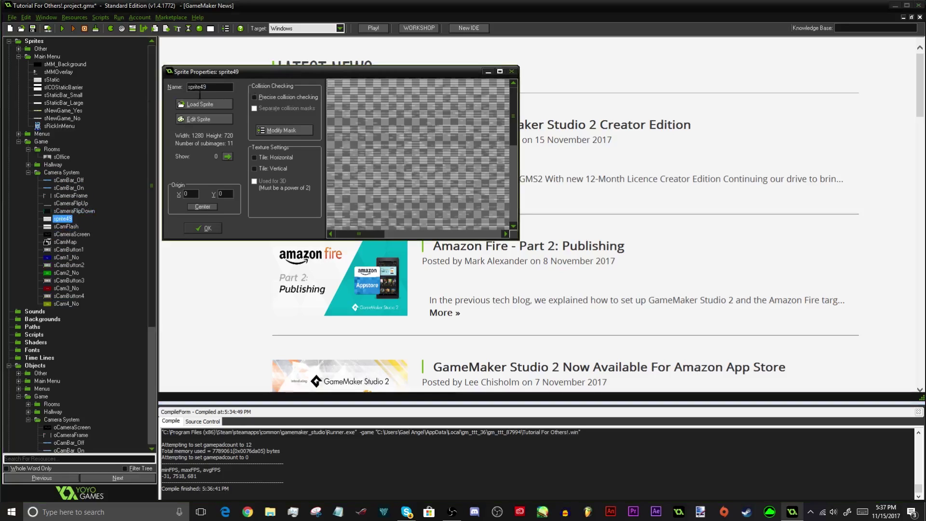
type("sCamStatic")
key("Return")
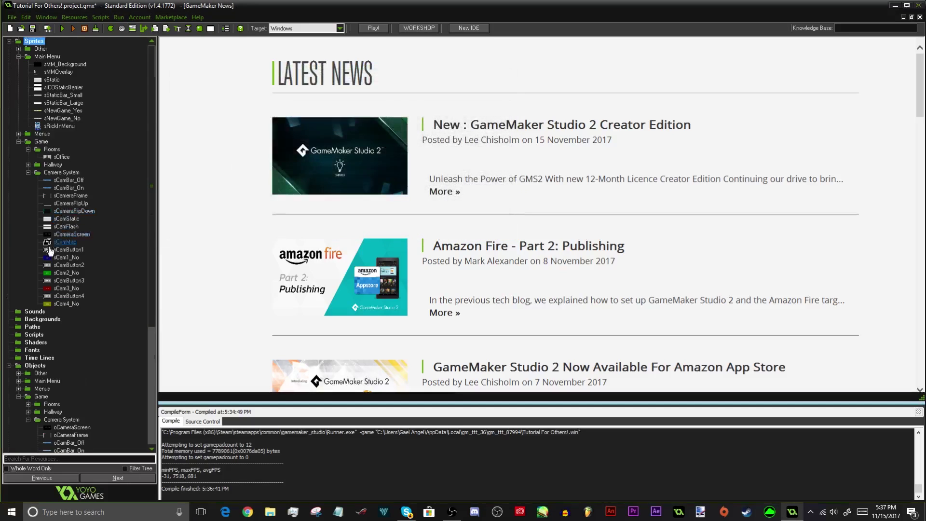
- Create a new object named oCamStatic in the Camera System objects folder
scroll(50, 251, "down", 7)
right_click(60, 250)
left_click(62, 254)
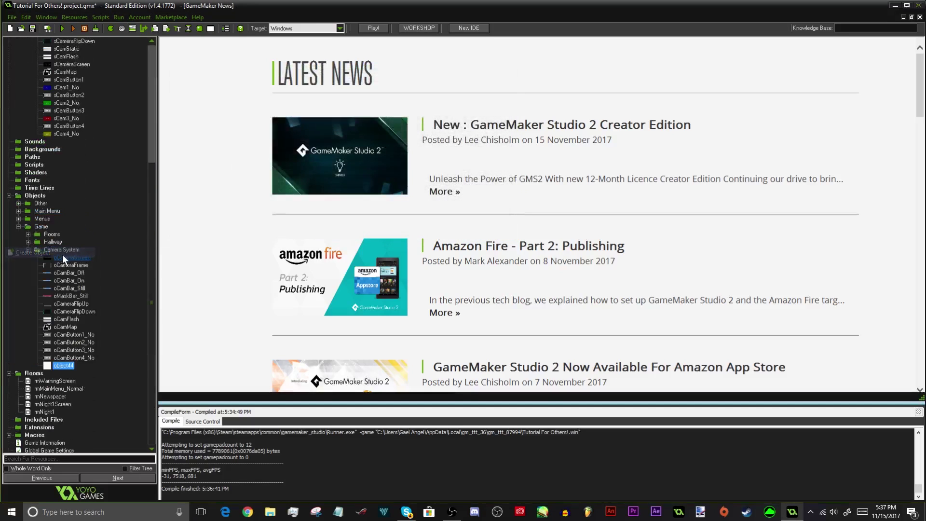
type("oCamS")
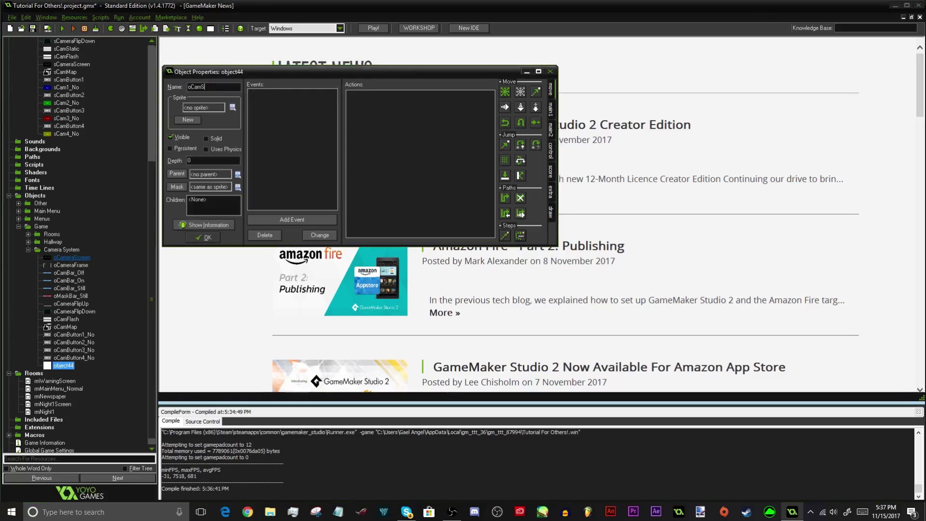
type("tatic")
- Assign the sCamStatic sprite to oCamStatic, and move the object above oCamFlash in the Camera System folder
left_click(210, 104)
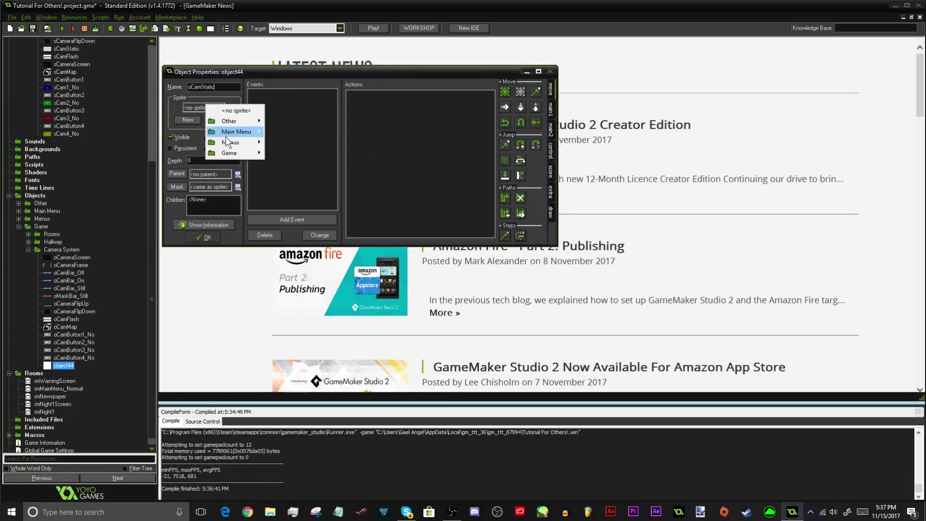
mouse_move(229, 152)
mouse_move(173, 174)
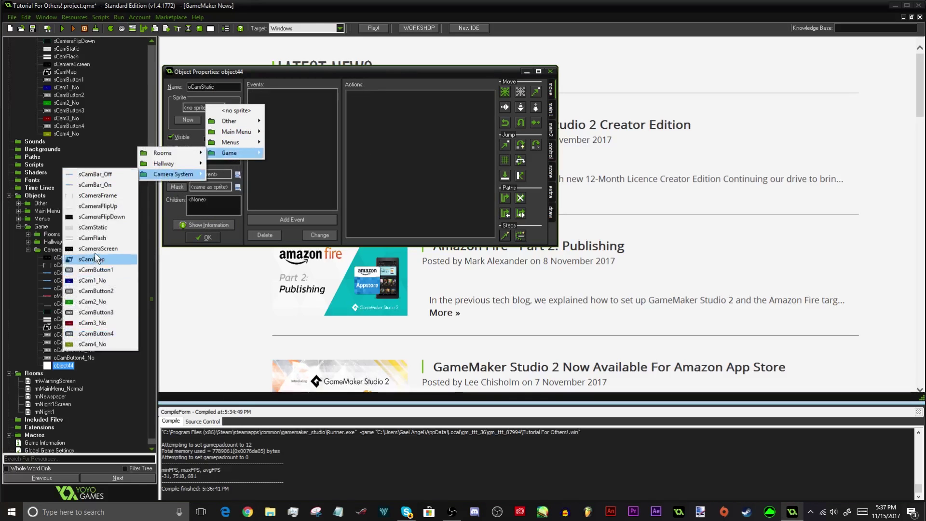
left_click(91, 227)
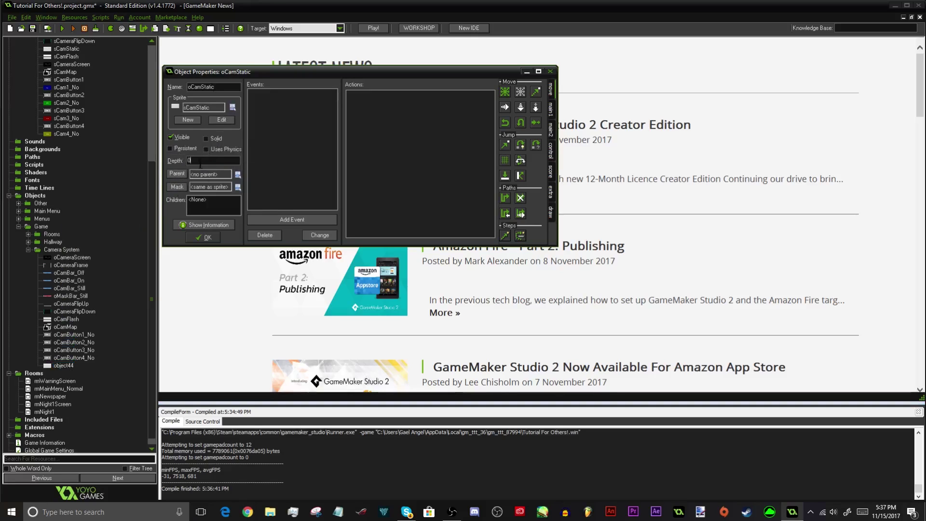
double_click(200, 164)
left_click(203, 237)
left_click_drag(67, 365, 72, 321)
- Place an oCamStatic instance over the camera screen in rmNight1 at X 1280, Y 0, and accept the room changes
left_click(42, 404)
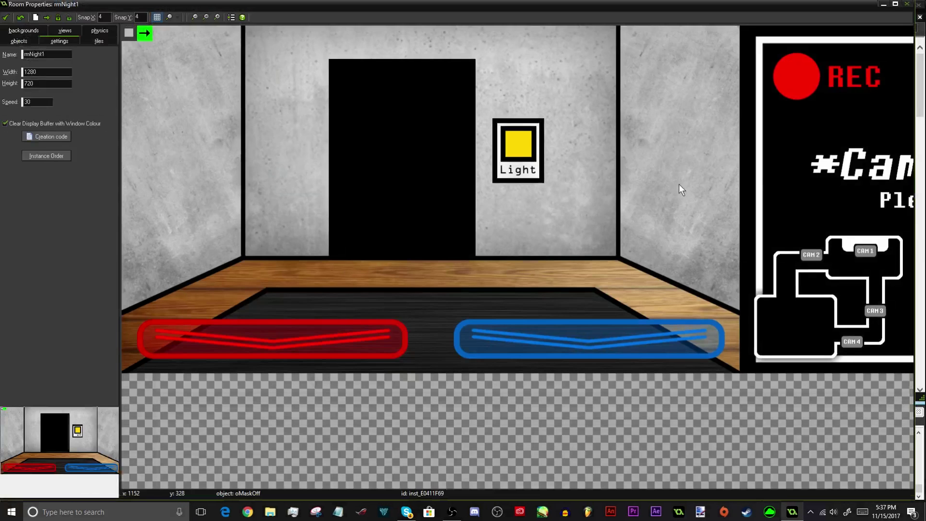
scroll(678, 183, "up", 3, "ctrl")
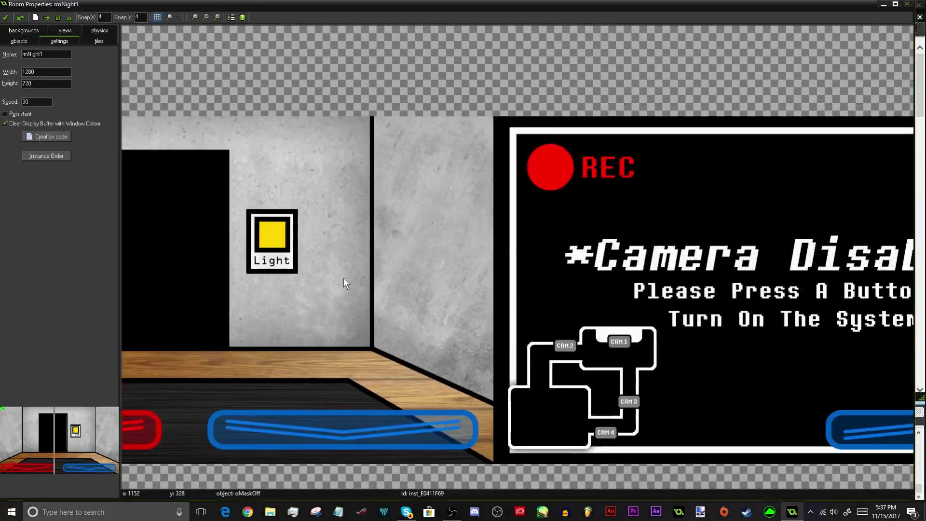
left_click(19, 41)
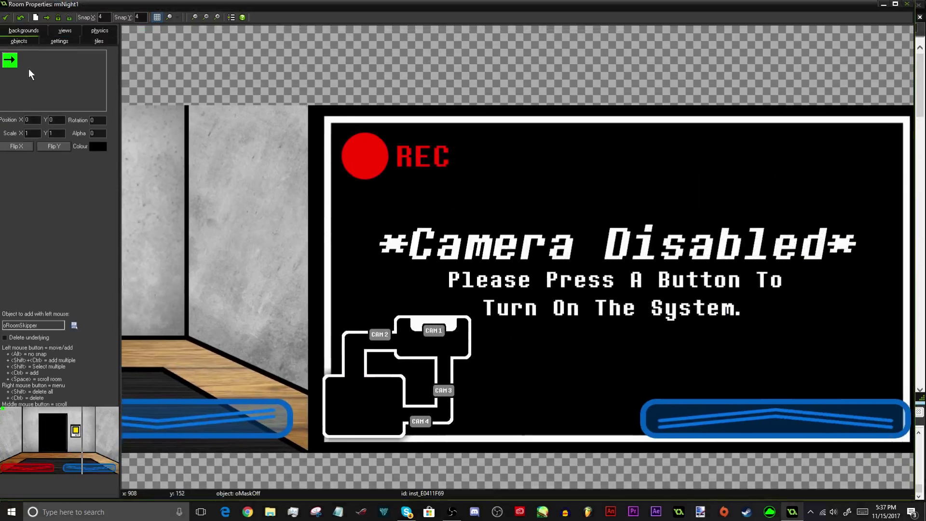
left_click(30, 324)
left_click(65, 373)
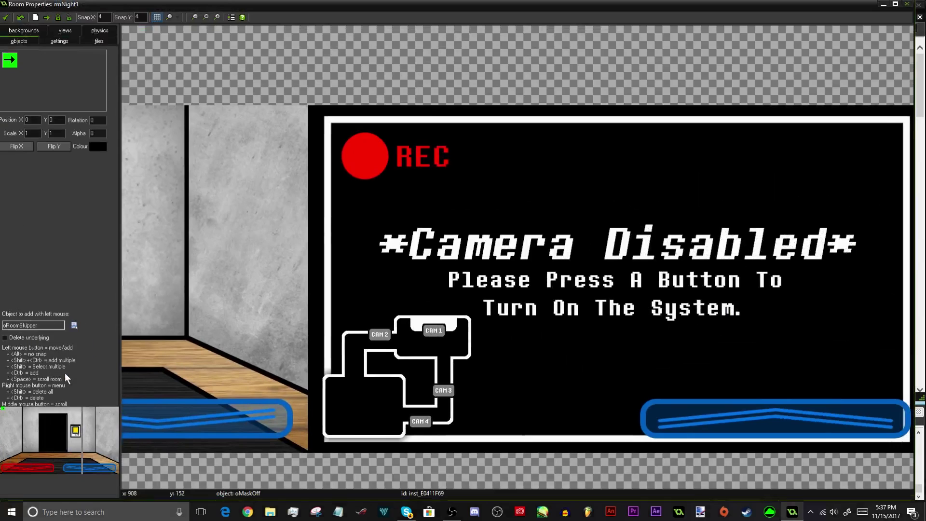
left_click(45, 324)
mouse_move(79, 363)
mouse_move(121, 381)
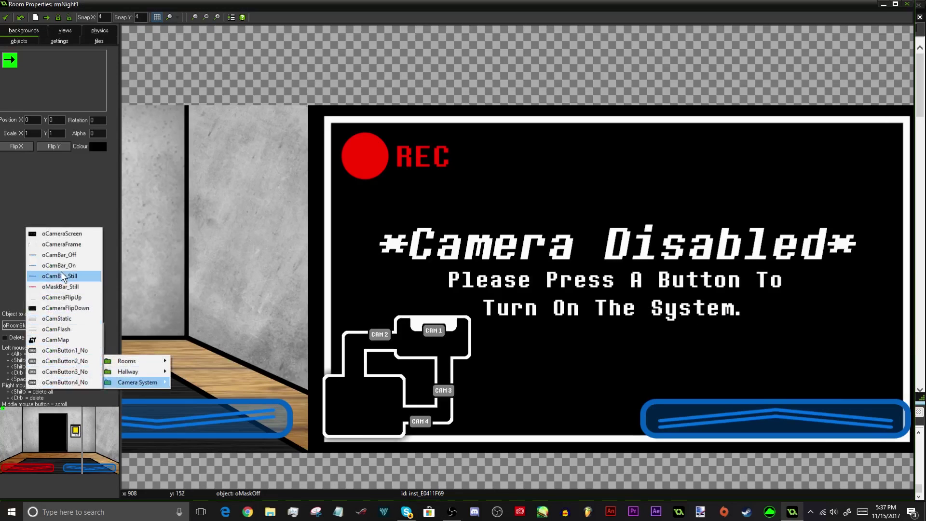
left_click(66, 319)
left_click(308, 106)
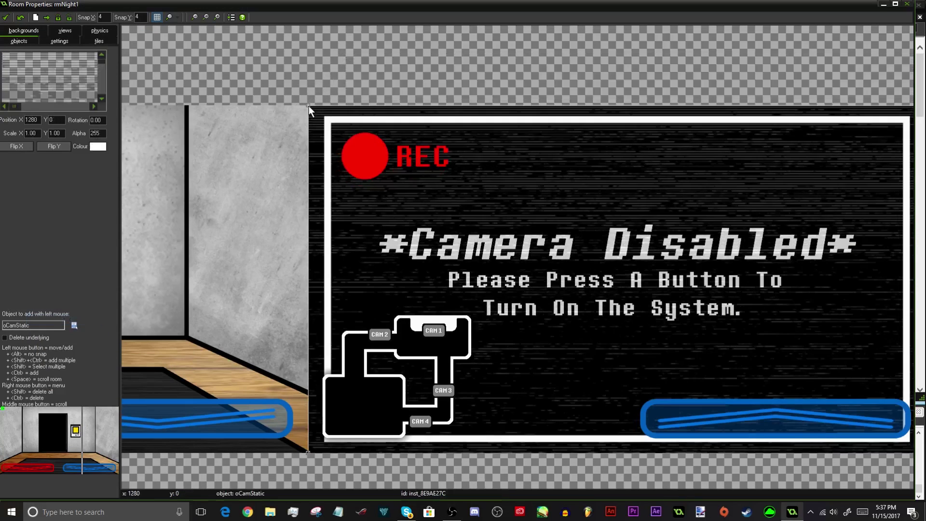
scroll(305, 92, "up", 2)
scroll(193, 67, "down", 3)
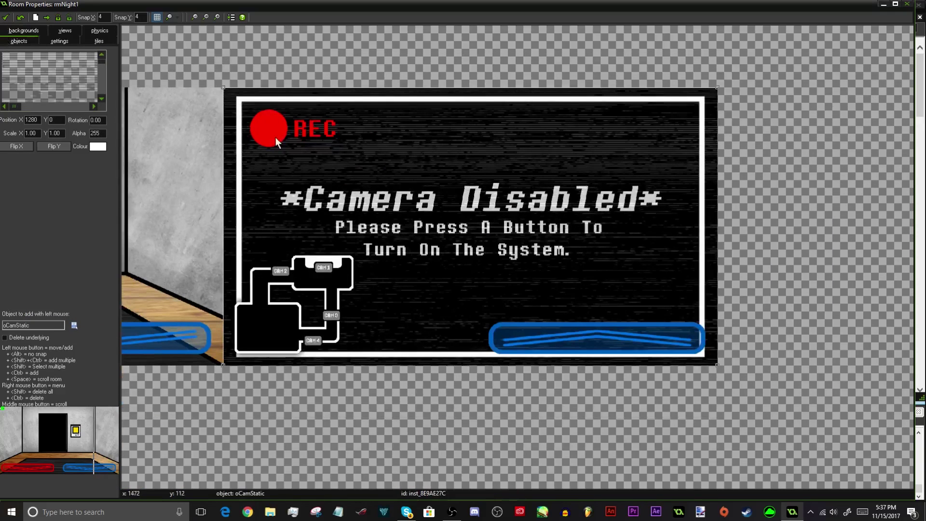
left_click(7, 18)
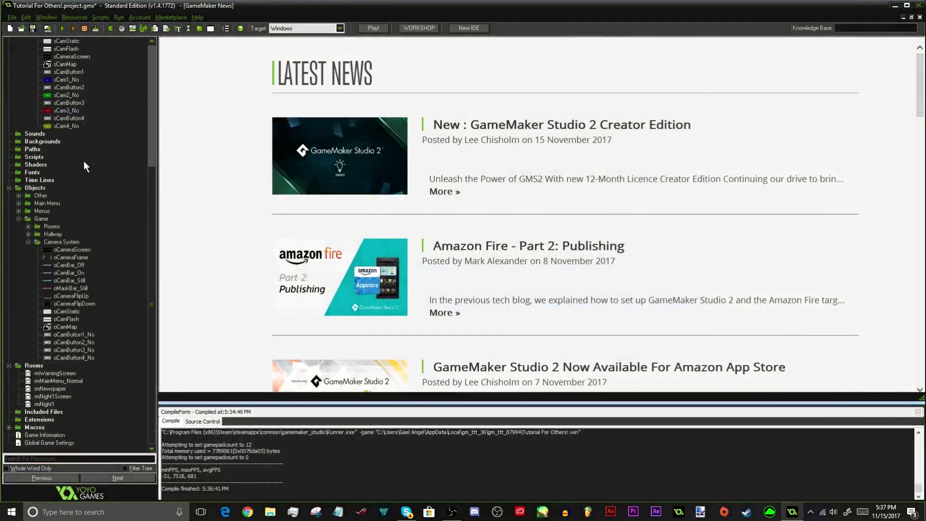
- Collapse the Rooms and Main Menu sprite folders, the Camera System objects folder and the Rooms group in the resource tree
scroll(84, 164, "up", 8)
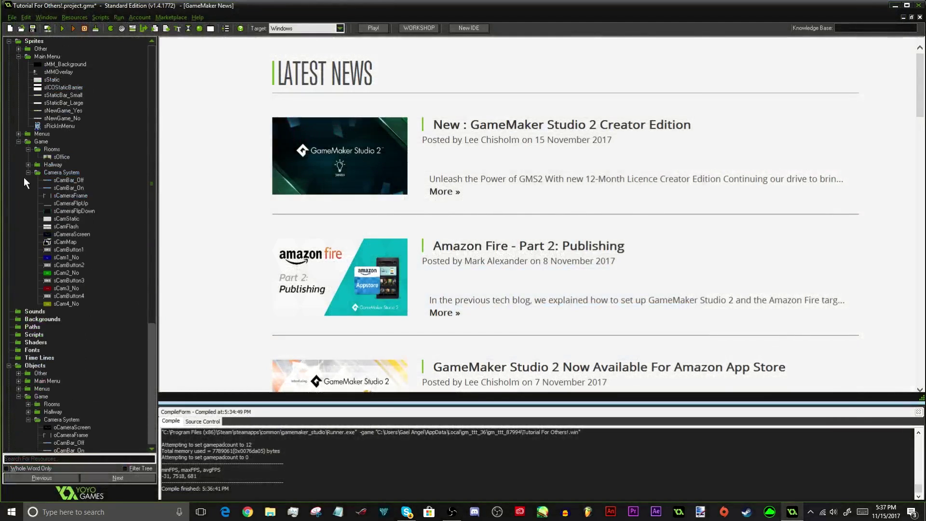
left_click(28, 150)
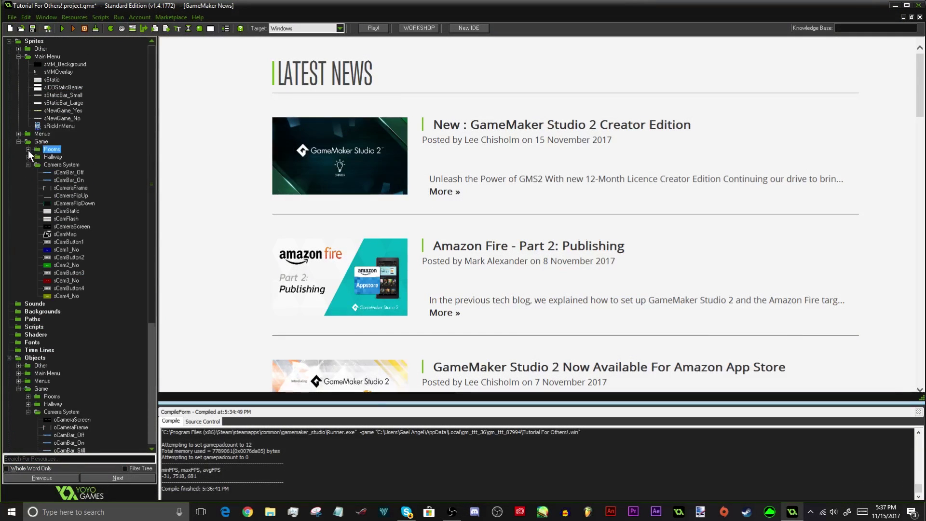
left_click(18, 57)
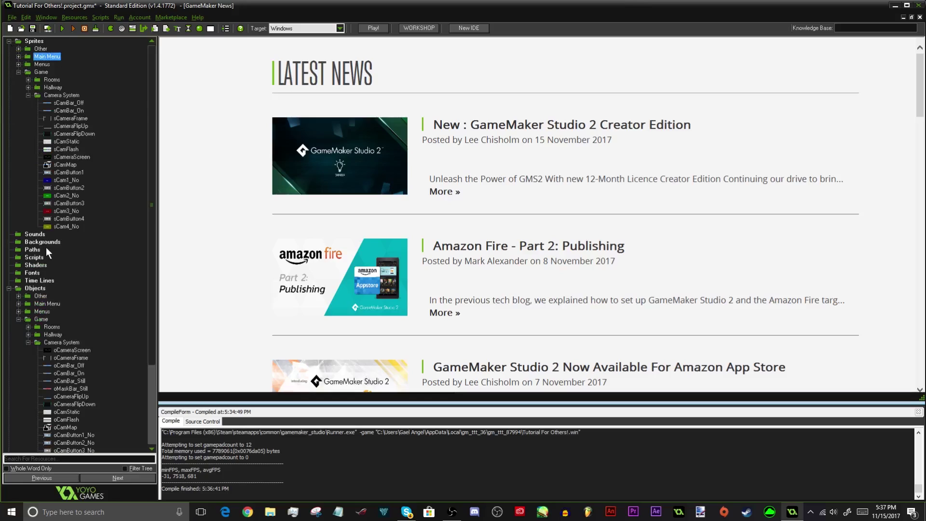
scroll(45, 247, "down", 5)
double_click(36, 229)
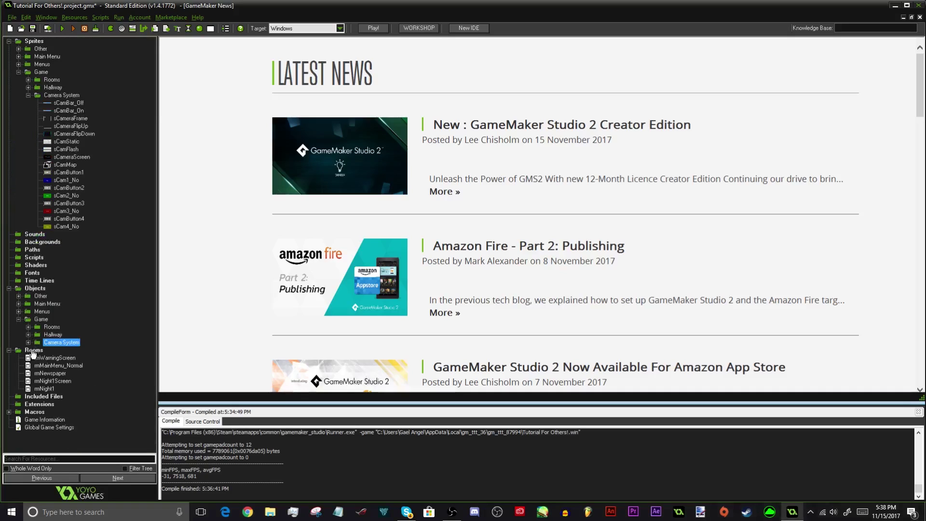
left_click(14, 351)
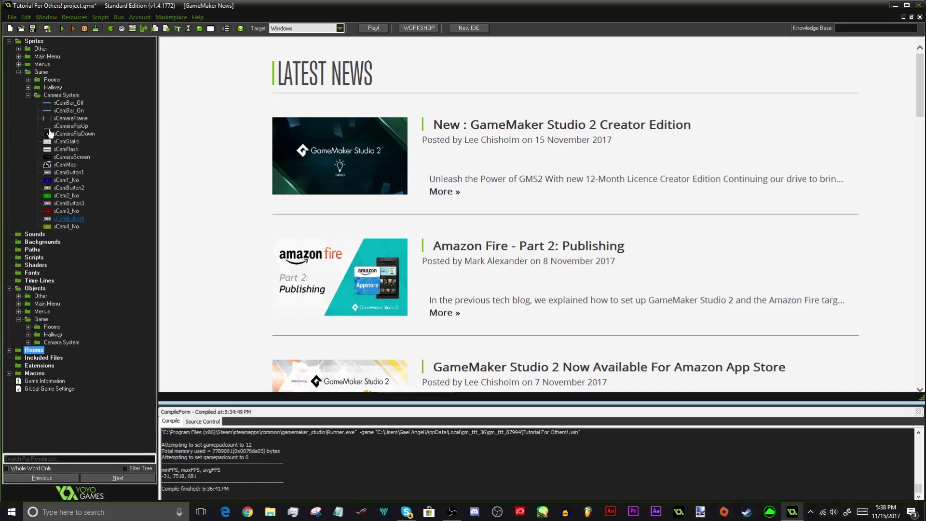
- Run the project, start a new game and raise the camera monitor in the office
left_click(62, 29)
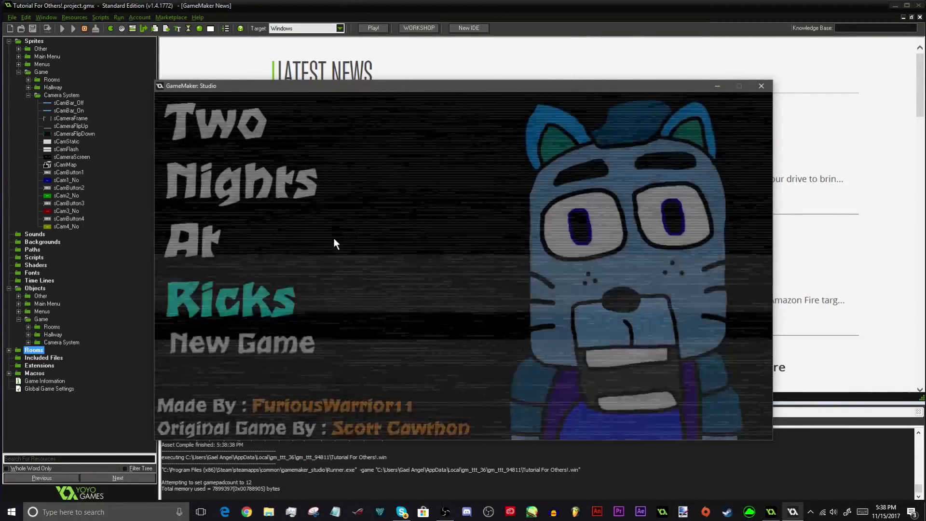
left_click(308, 340)
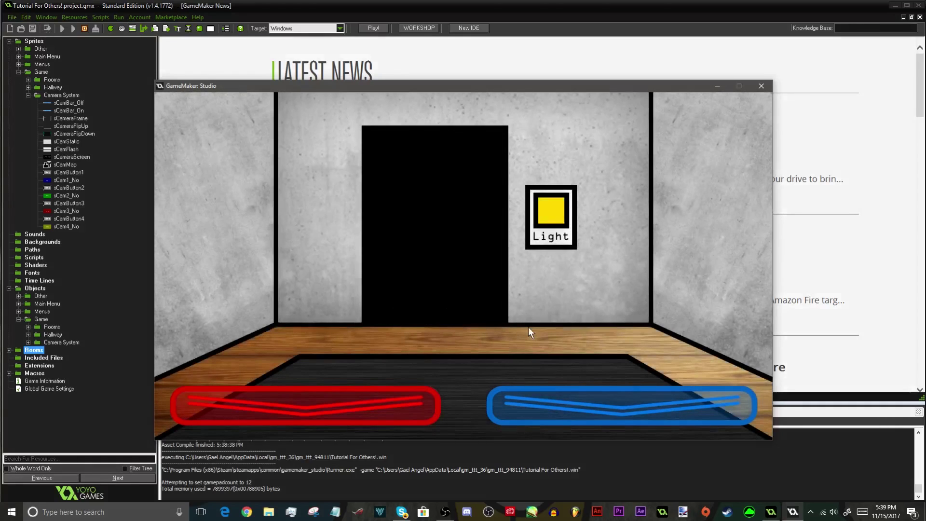
mouse_move(523, 409)
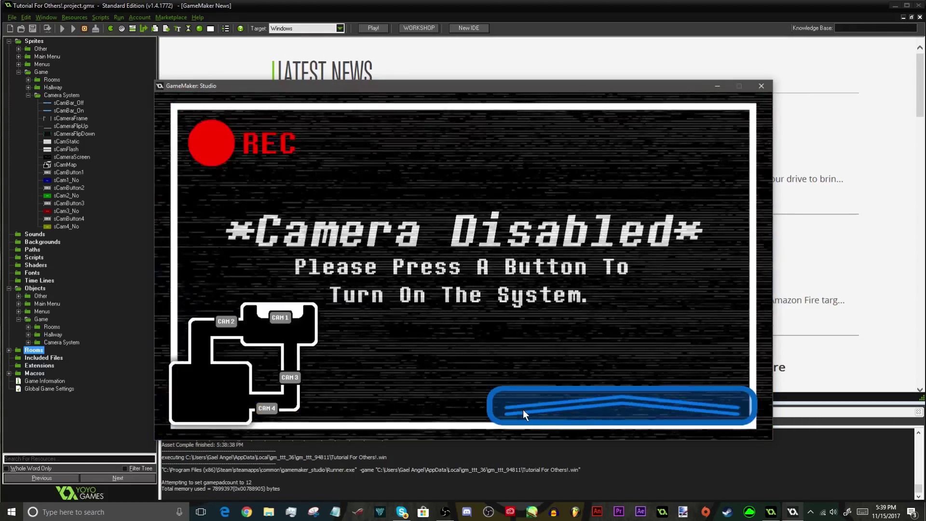
- Check the static overlay by switching between cameras 1, 2, 3 and 4 on the map, and close the running game
left_click(278, 320)
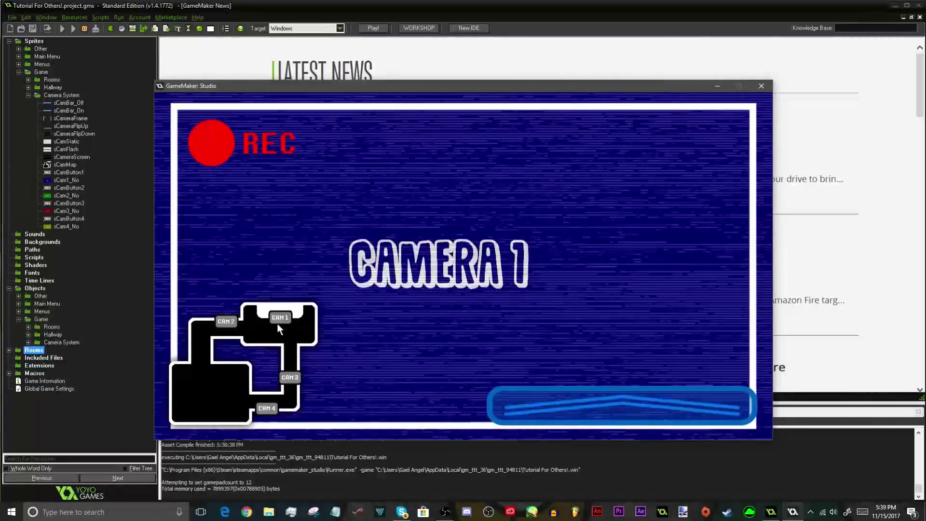
left_click(228, 322)
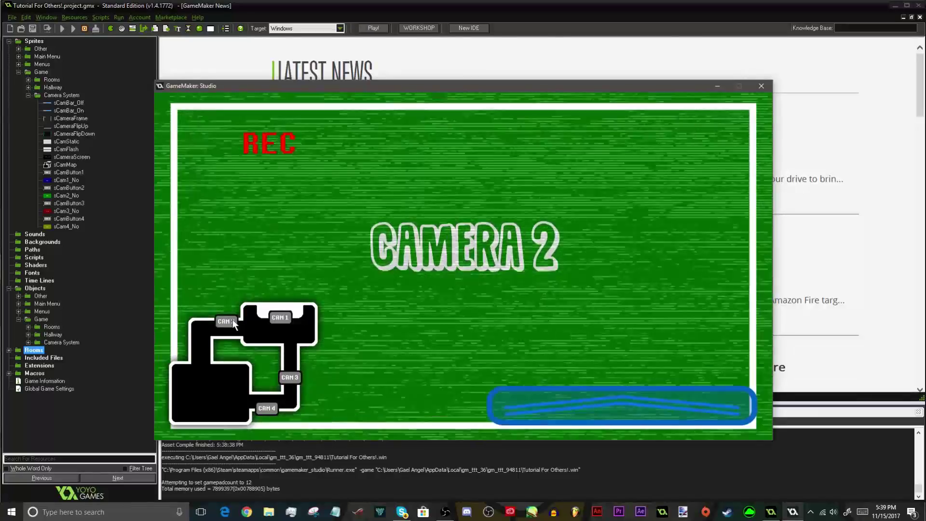
left_click(281, 319)
left_click(289, 378)
left_click(266, 408)
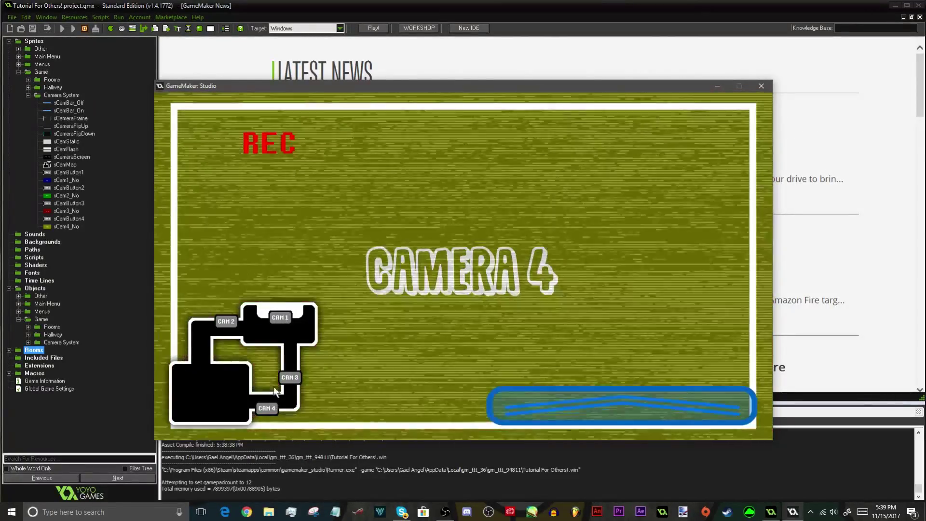
left_click(278, 320)
left_click(227, 321)
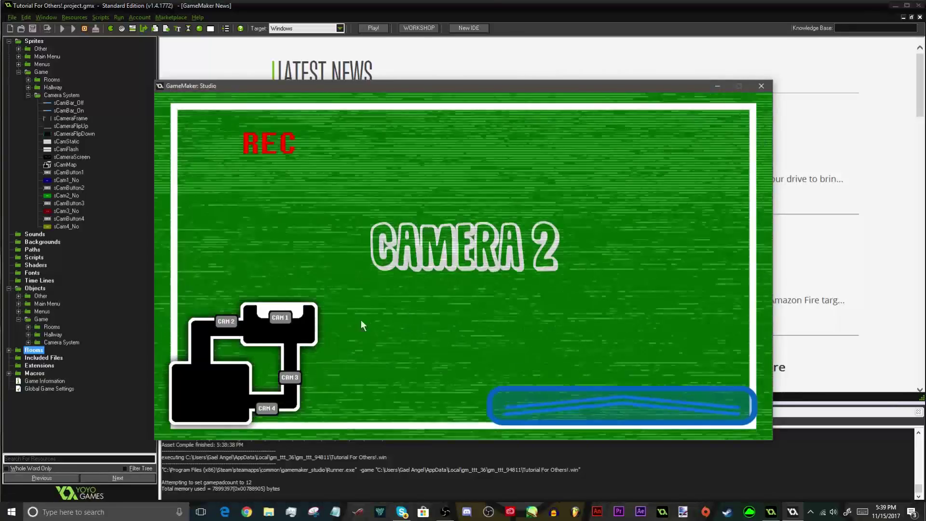
left_click(559, 398)
left_click(760, 86)
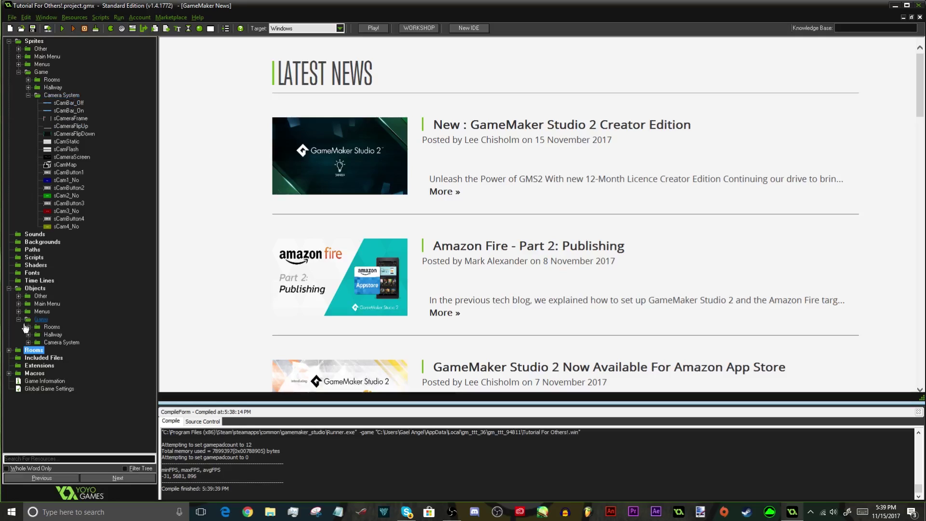
- Collapse the Objects and Sprites groups with their open subfolders in the resource tree
left_click(24, 320)
left_click(9, 288)
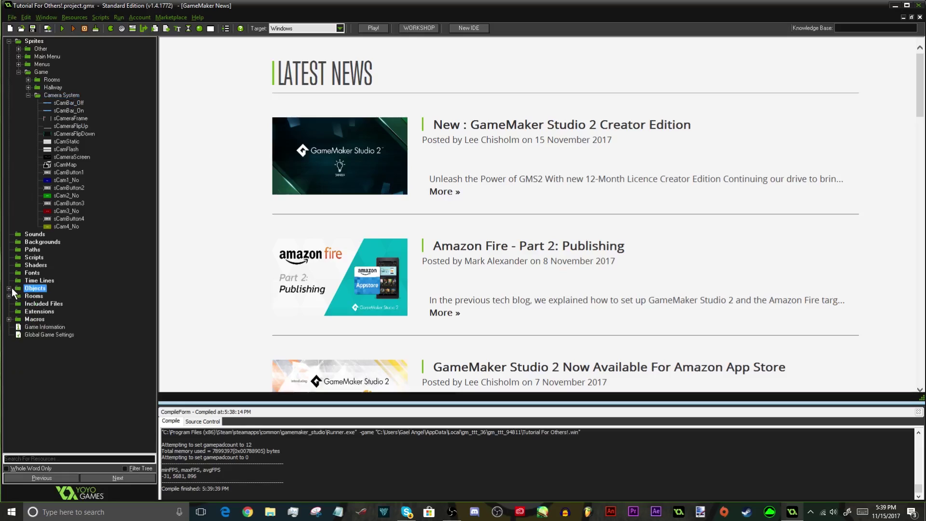
left_click(29, 95)
left_click(19, 72)
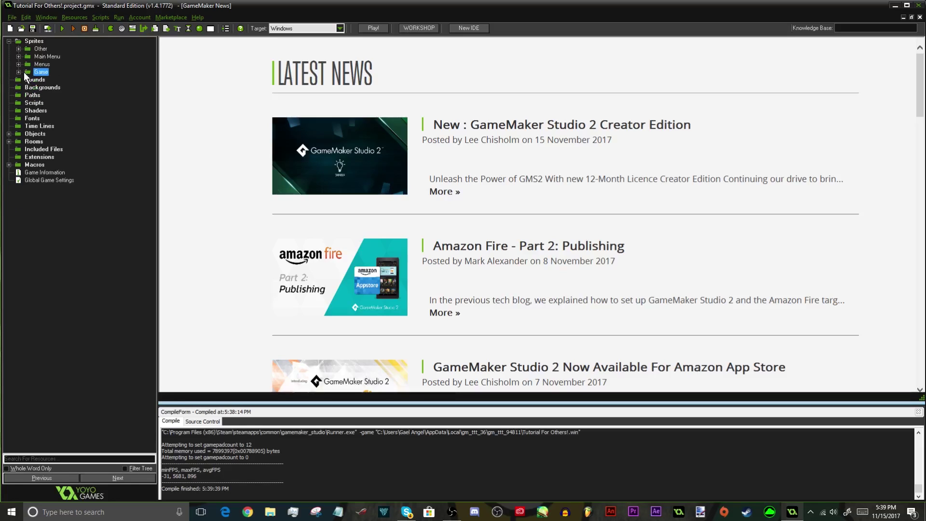
left_click(9, 41)
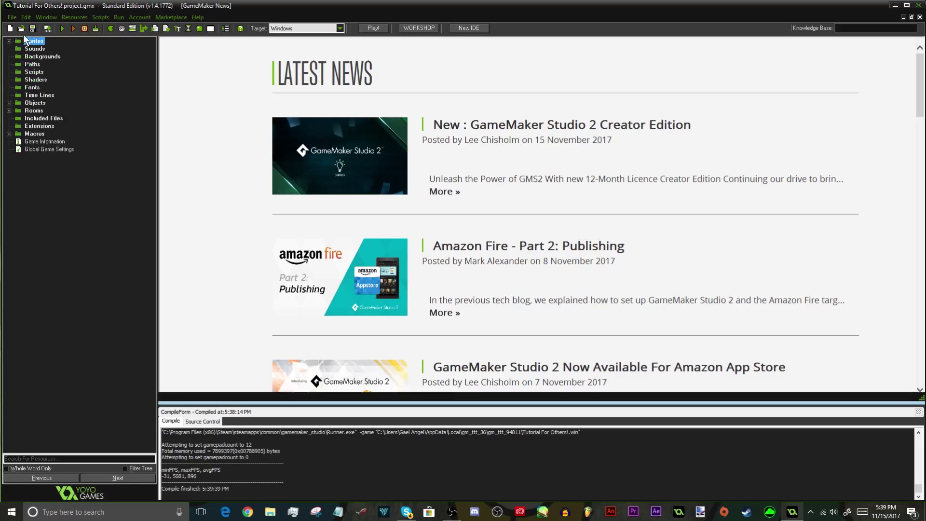